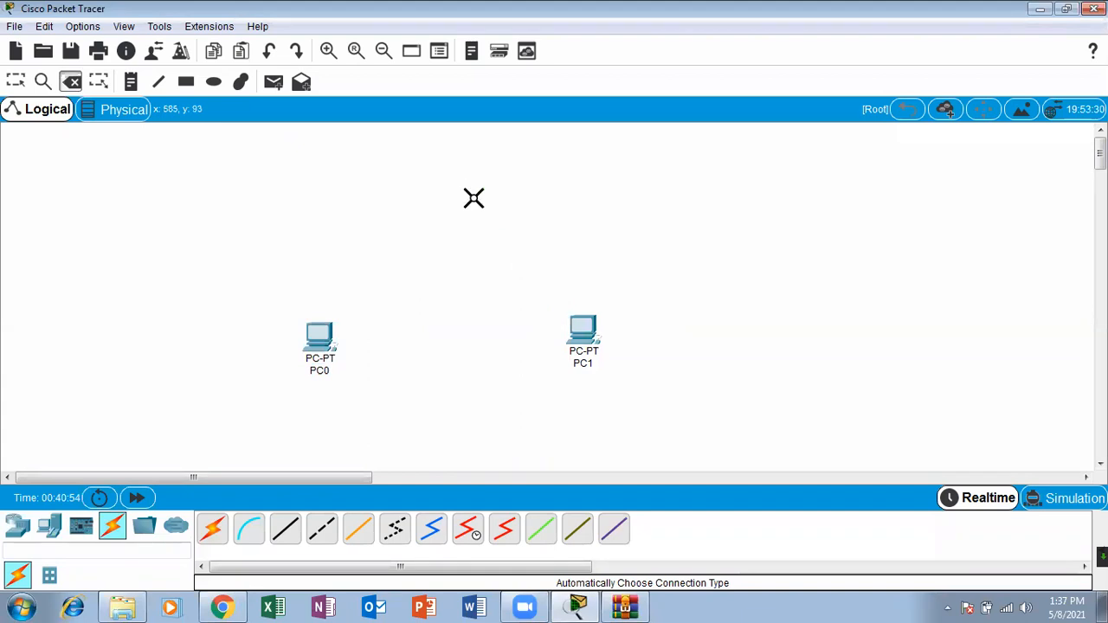
Step: Delete PC0 and PC1 from the workspace and return to the selection tool
click(324, 334)
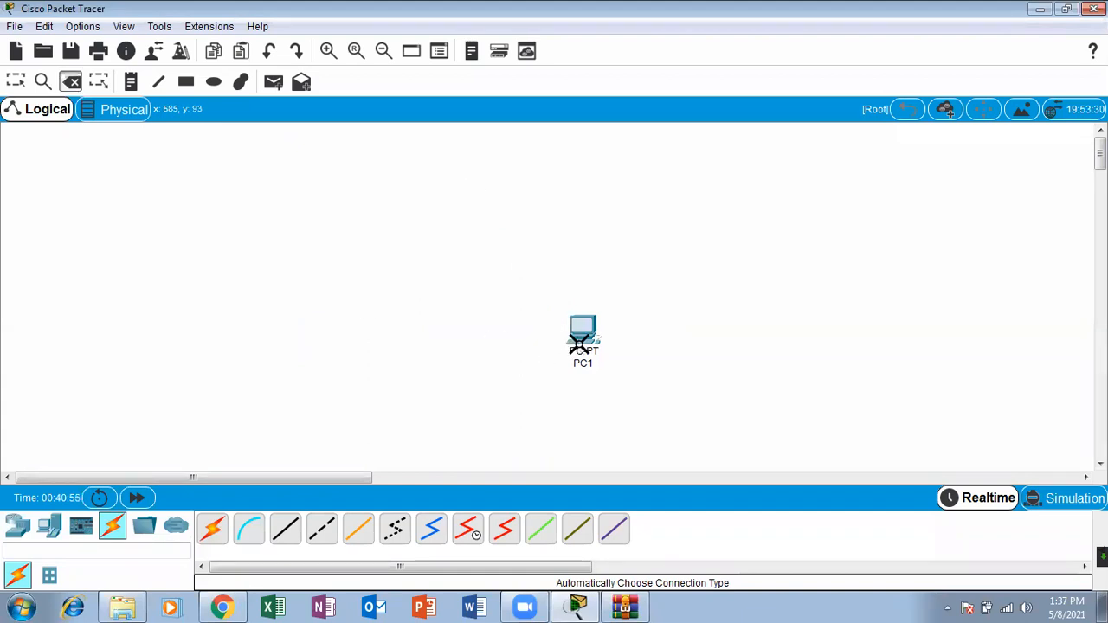
click(578, 342)
click(16, 82)
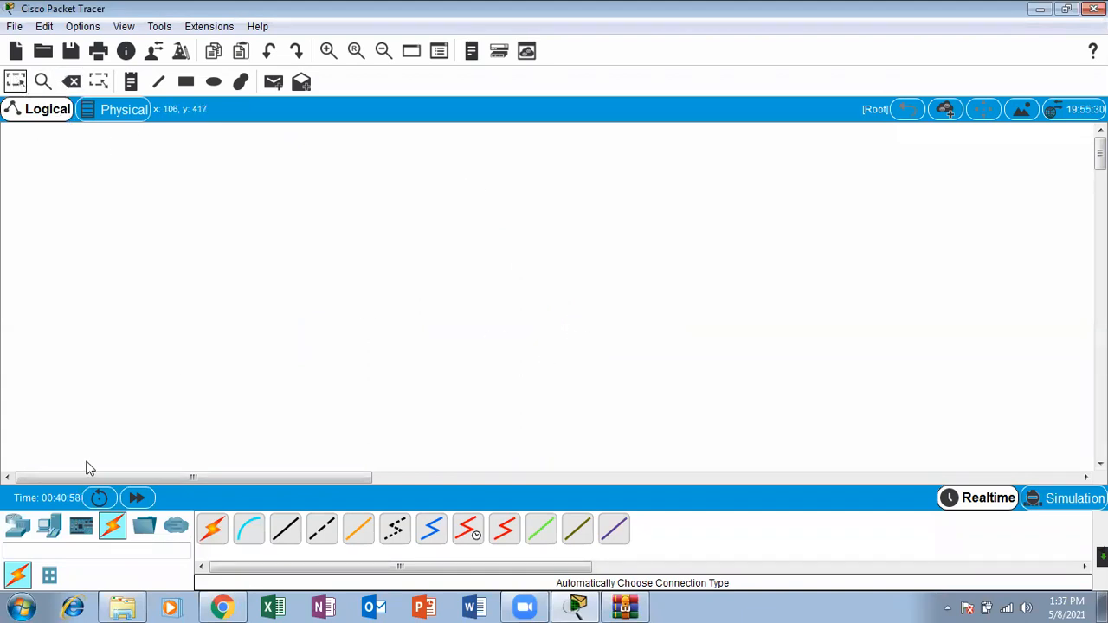
Step: Place a 2960 switch in the upper middle of the empty workspace
click(19, 527)
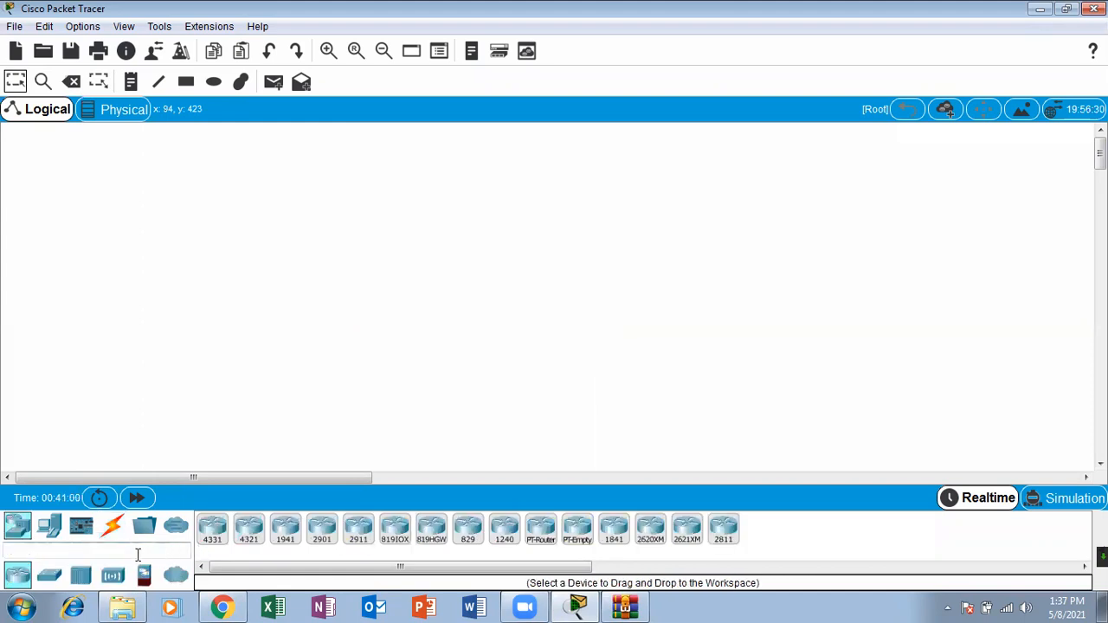
click(49, 575)
drag(211, 528, 532, 239)
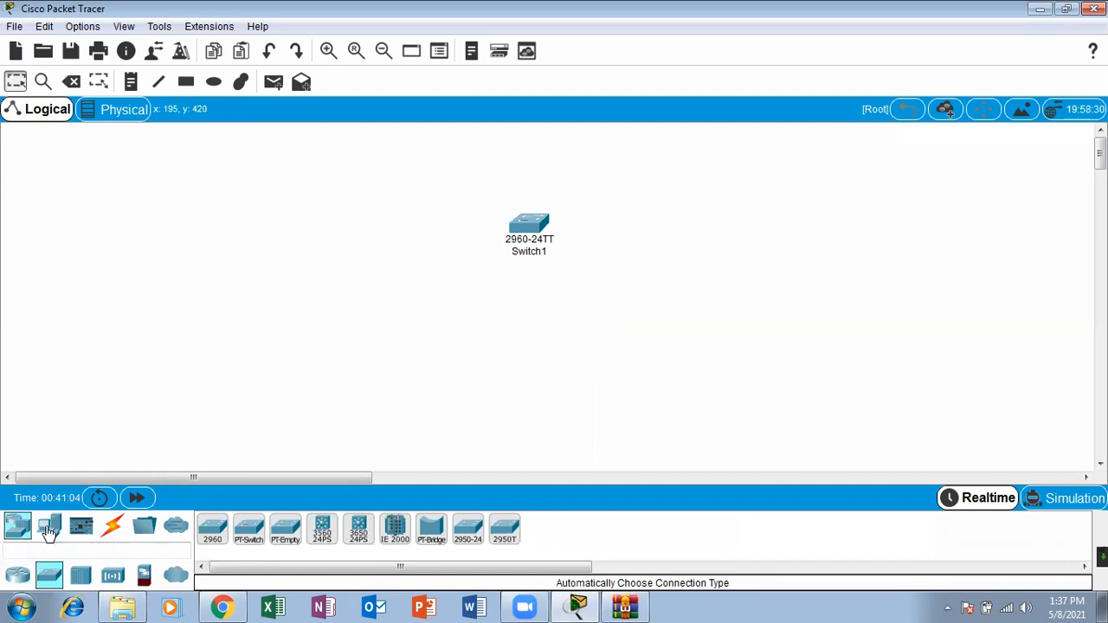
Step: Place four PCs in a row below the switch
click(50, 532)
drag(212, 528, 366, 391)
drag(213, 528, 491, 394)
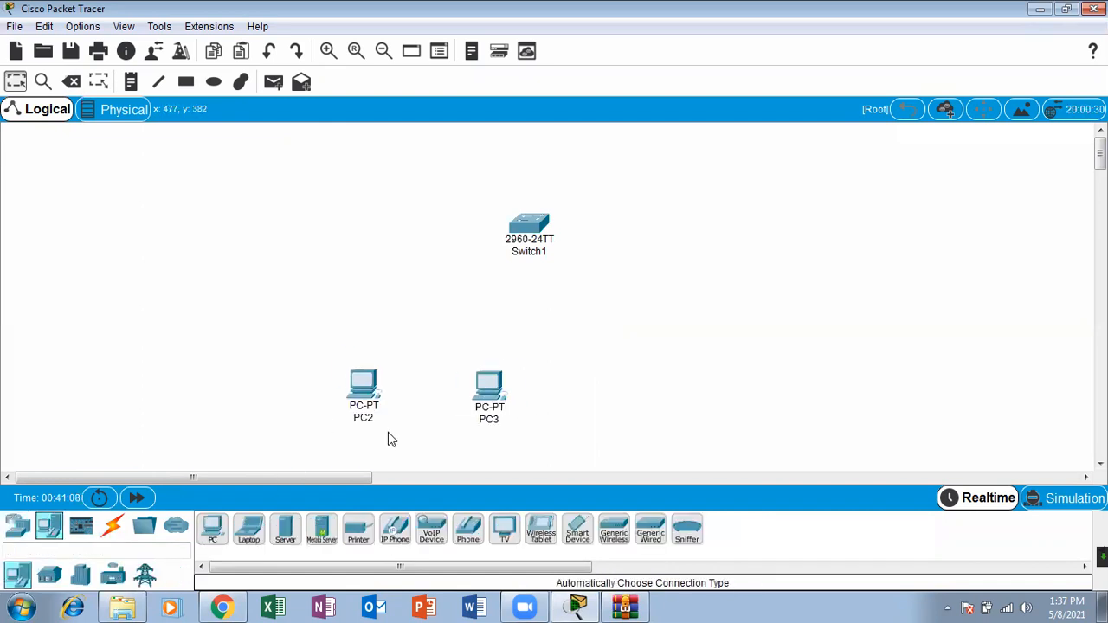
drag(212, 528, 590, 394)
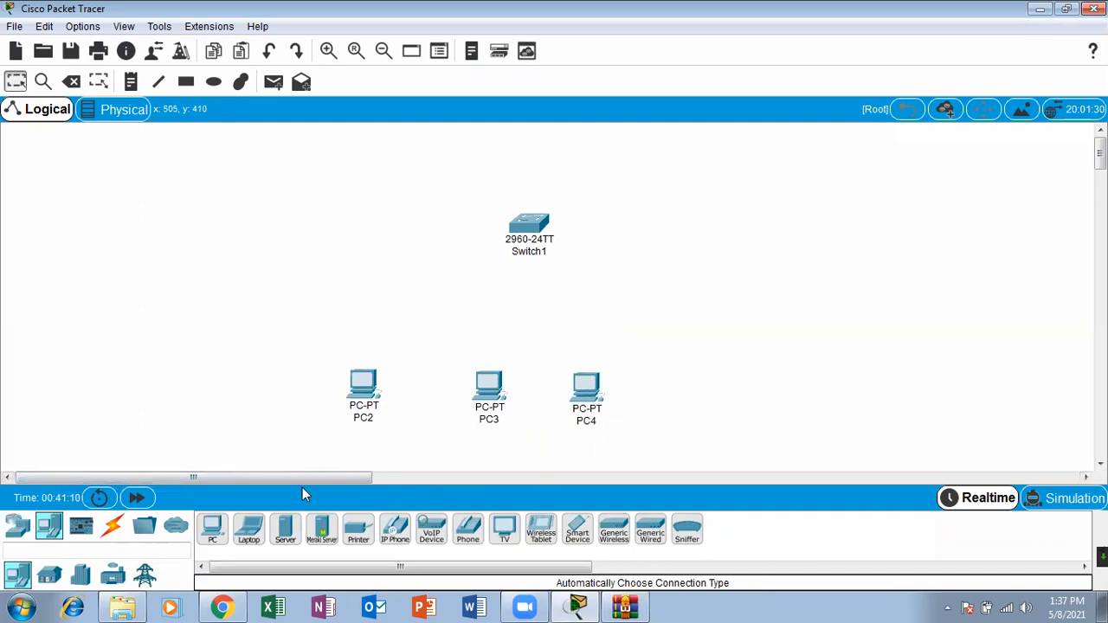
drag(212, 529, 661, 397)
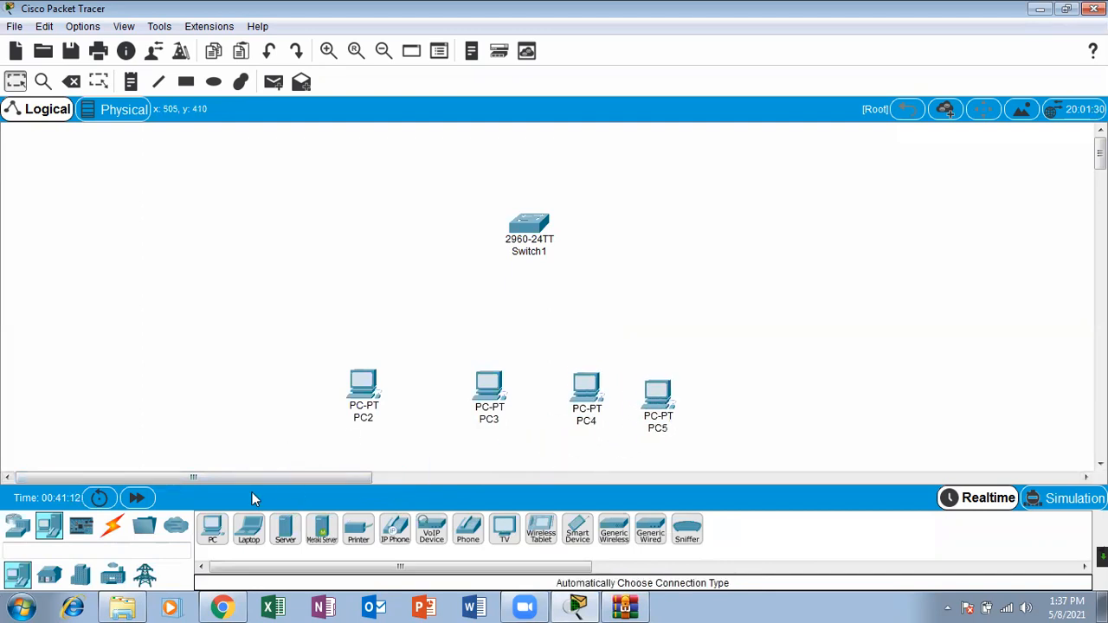
Step: Connect PC2 to the switch with an automatically chosen connection type
click(111, 526)
click(213, 528)
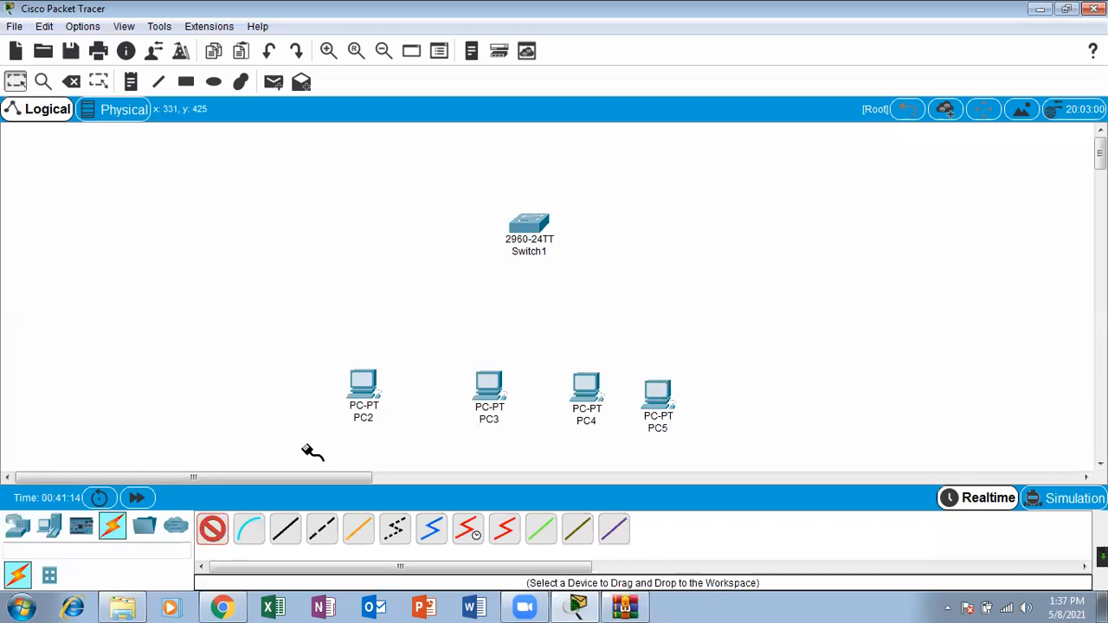
click(363, 385)
click(528, 227)
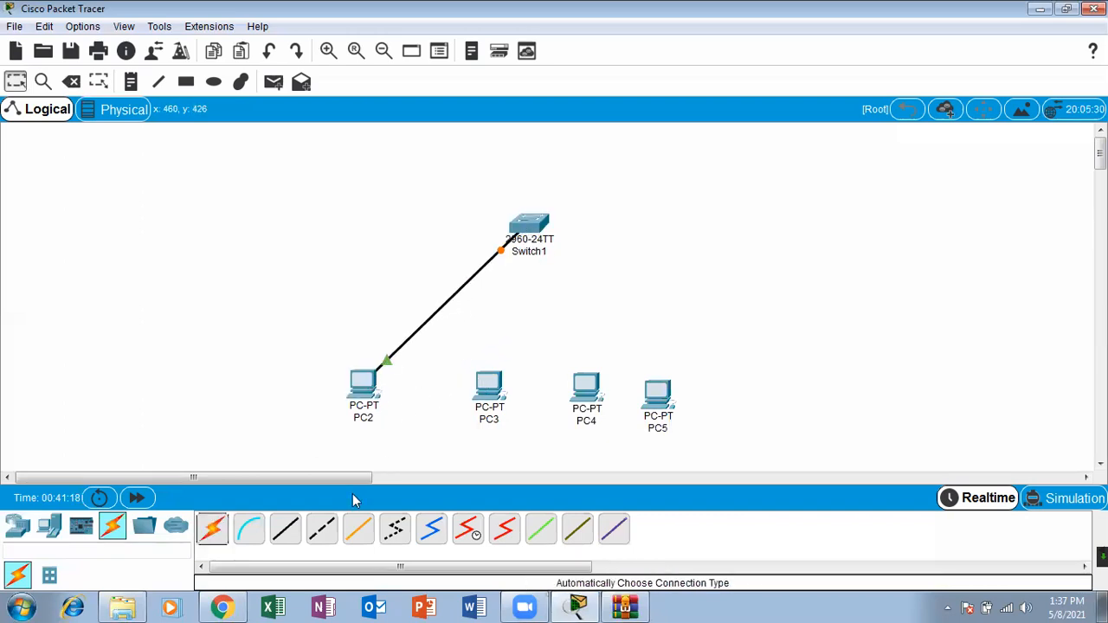
Step: Connect the switch to PC3, PC4 and PC5 with automatically chosen connections
click(210, 535)
click(210, 535)
click(210, 534)
click(527, 224)
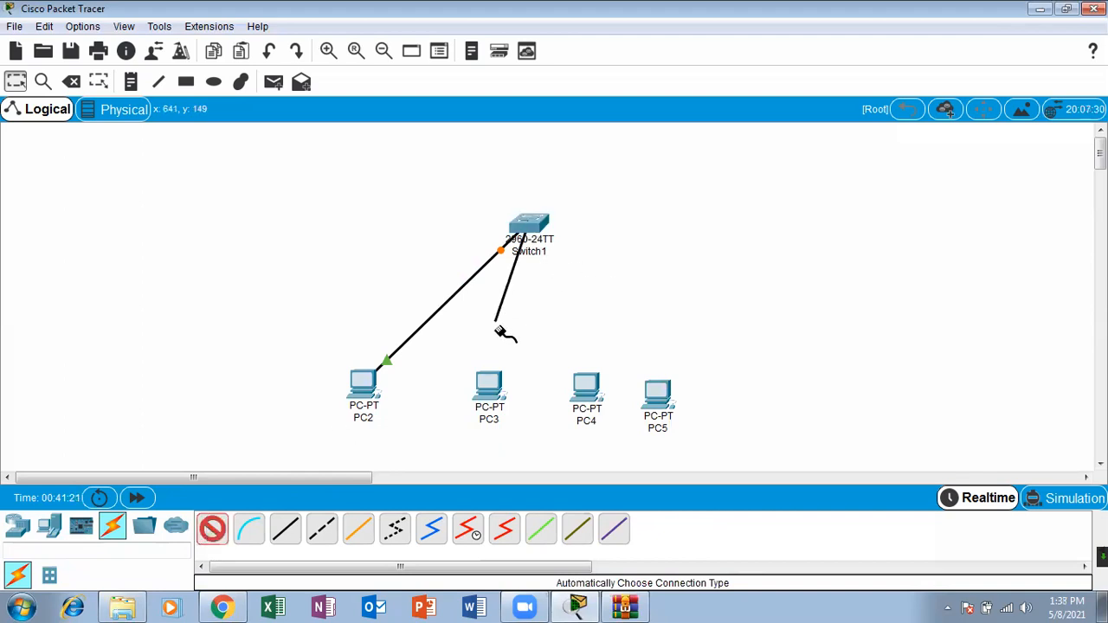
click(490, 390)
click(535, 223)
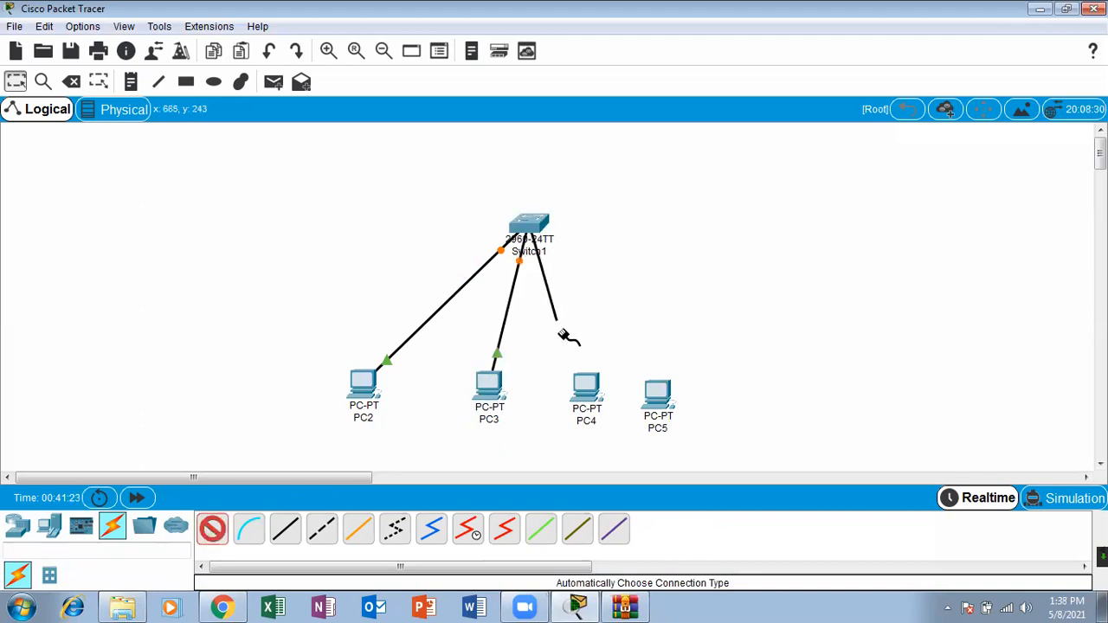
click(586, 387)
click(531, 226)
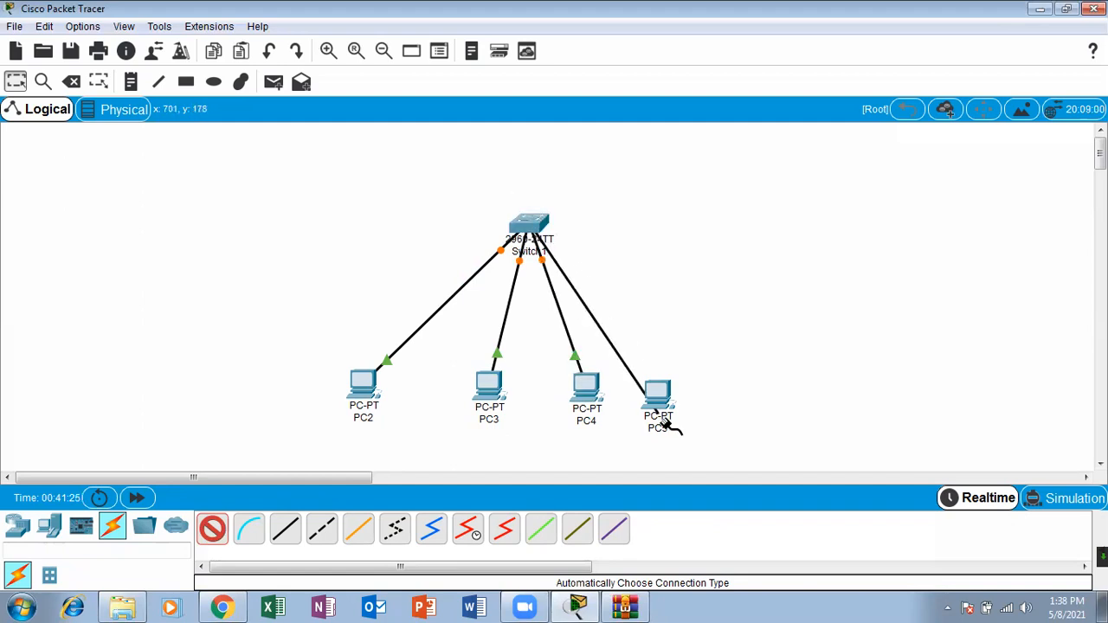
click(667, 418)
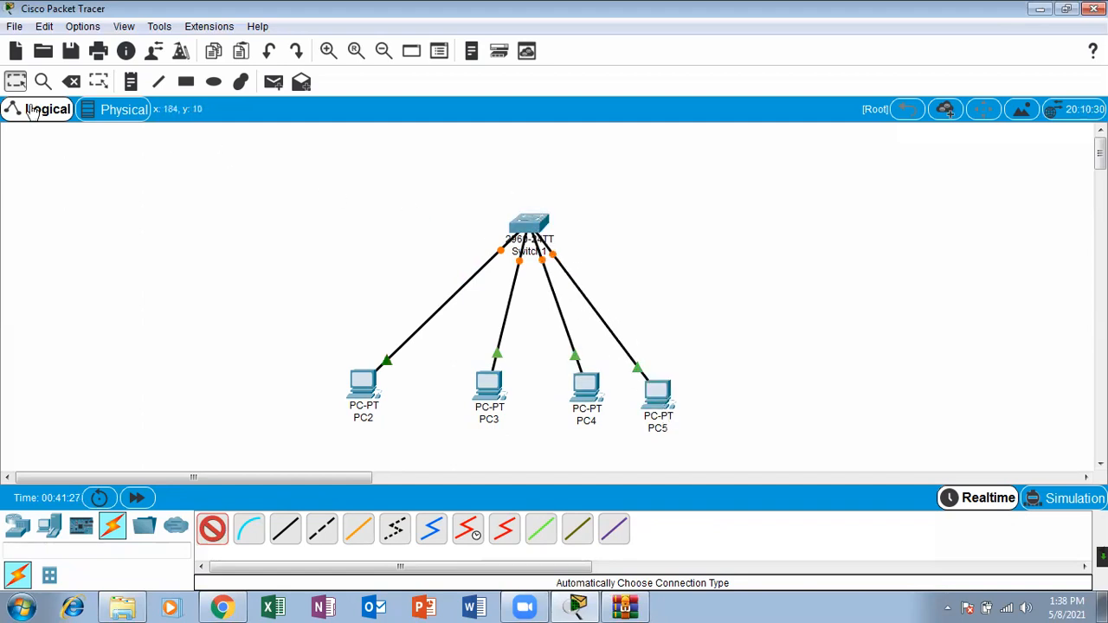
Step: Spread the PCs around the switch by moving PC2, PC3 and PC5 outward and upward
drag(360, 394, 316, 316)
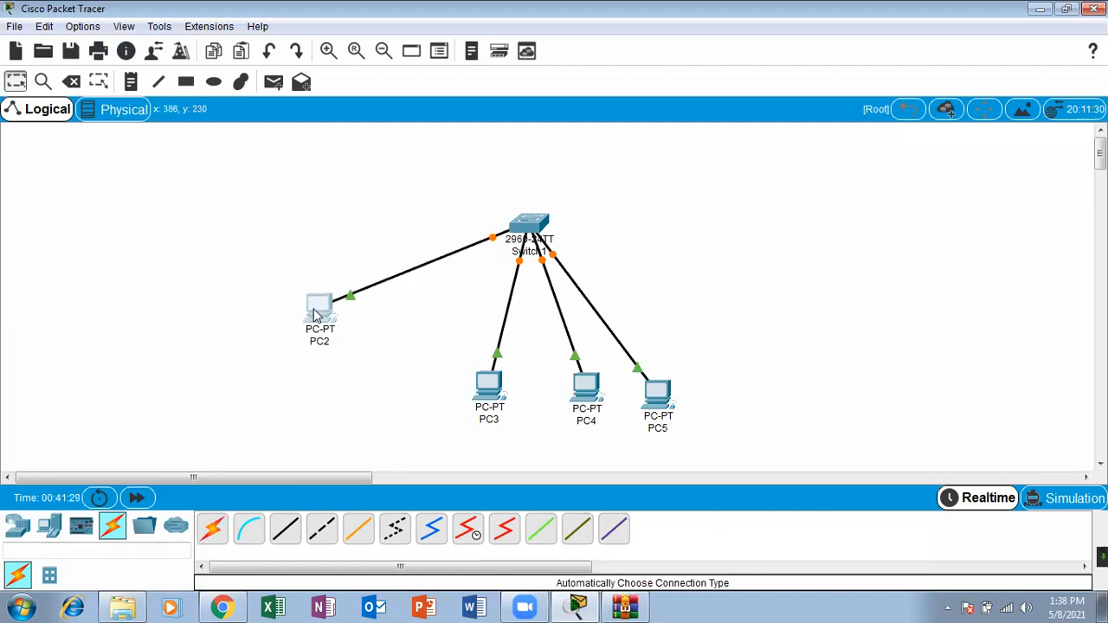
drag(489, 385, 428, 346)
drag(678, 397, 698, 299)
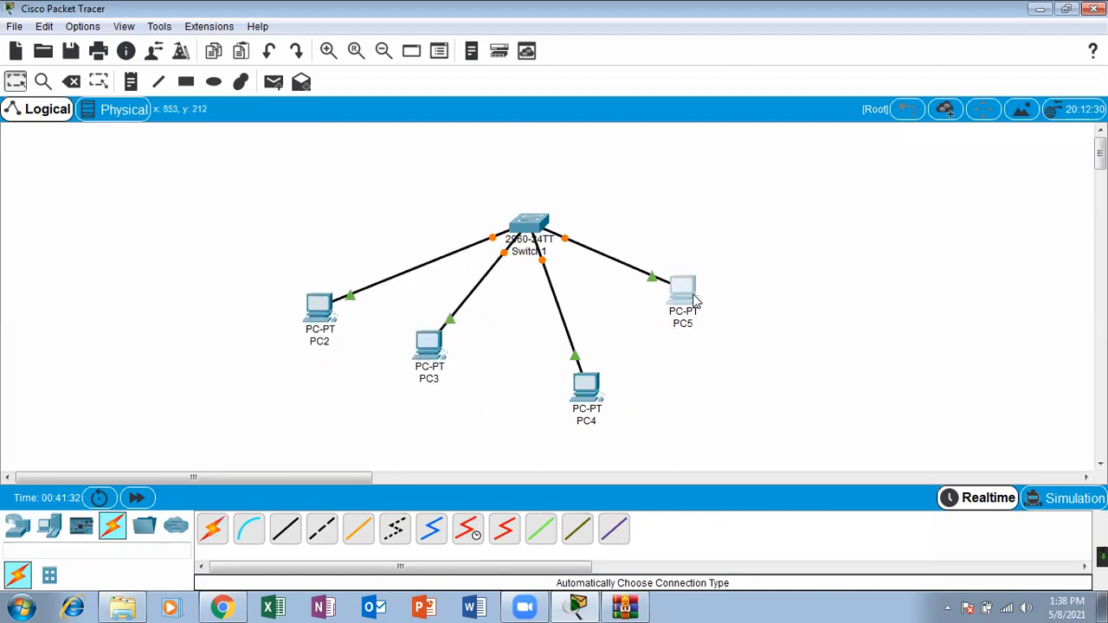
Step: Assign PC2 the static IP address 10.0.0.1 with subnet mask 255.0.0.0 and close its configuration
click(328, 316)
click(465, 106)
click(379, 170)
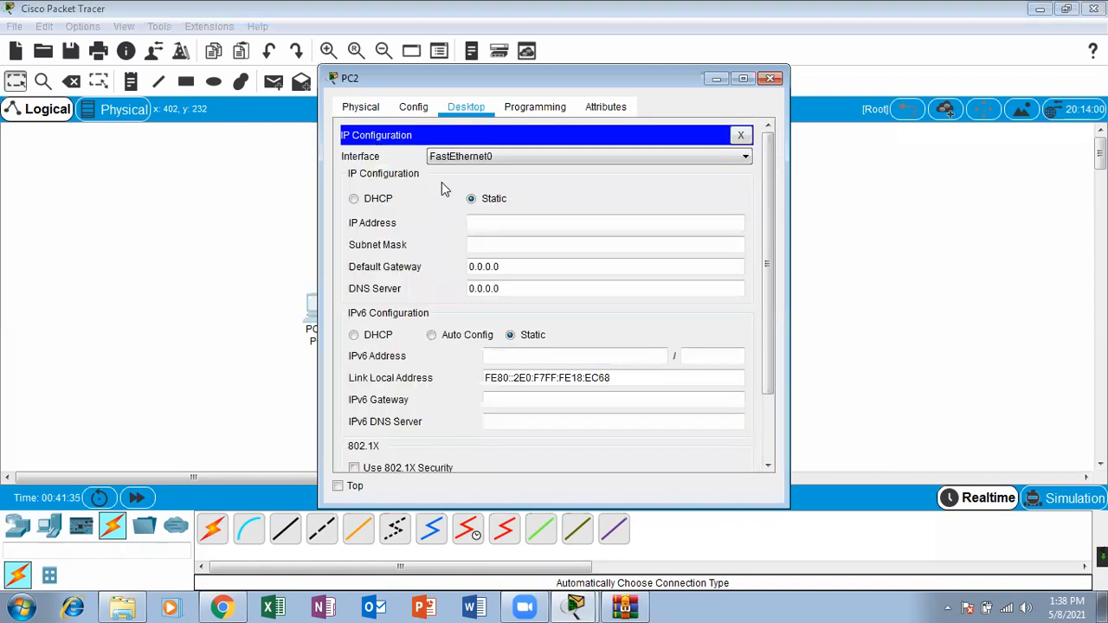
click(502, 222)
text(10.0.0)
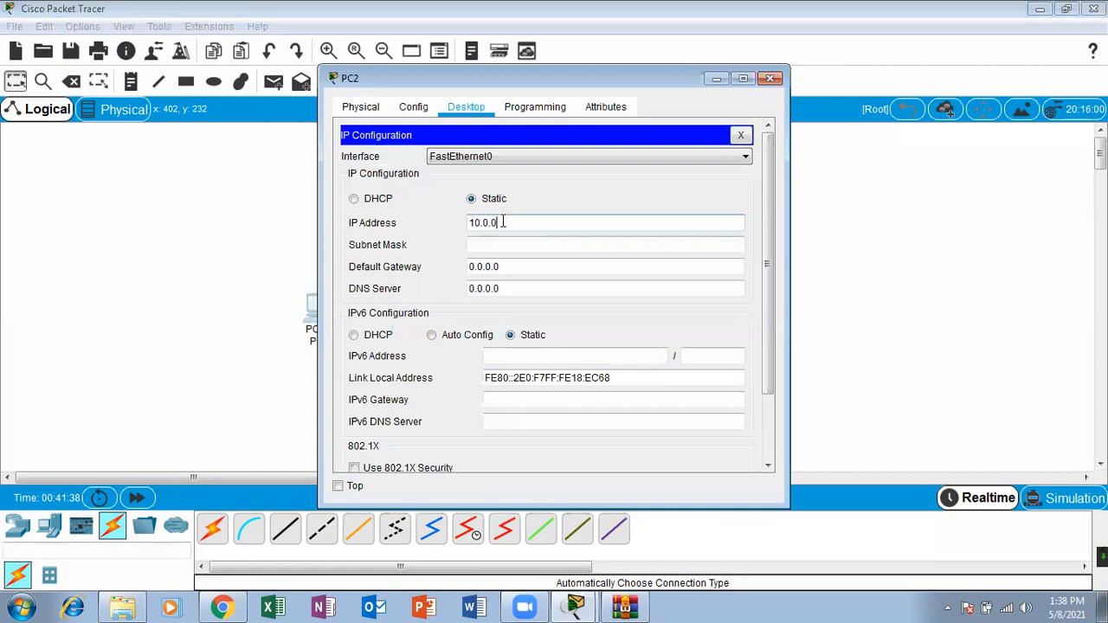
key(Tab)
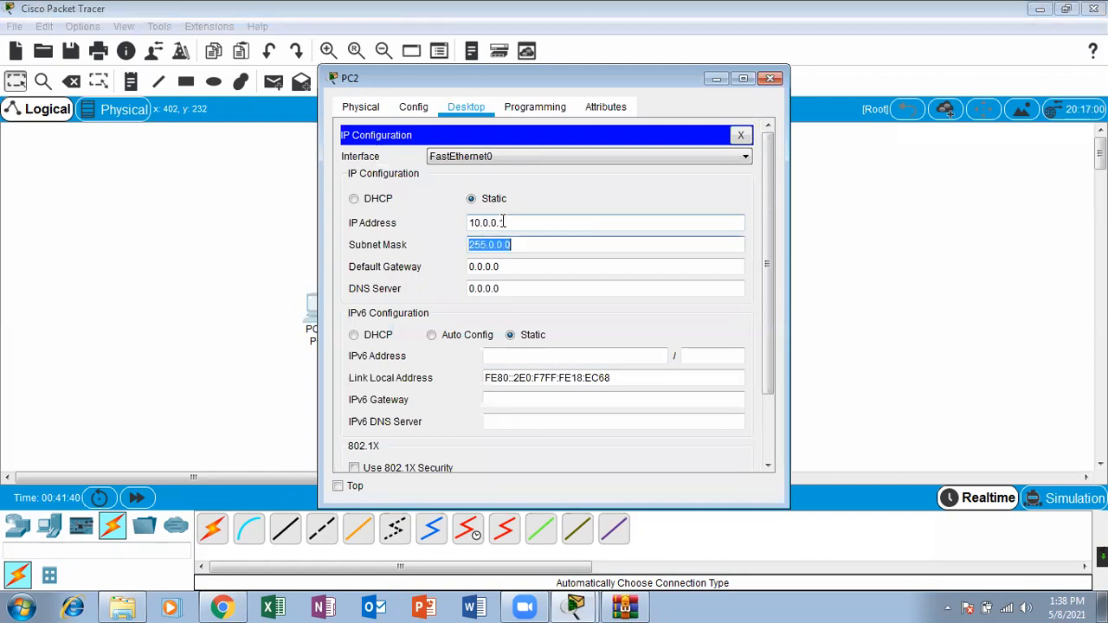
click(769, 78)
Step: Assign PC3 a static IP address beginning with 10.0.0, fill in its default subnet mask and close its configuration
click(433, 350)
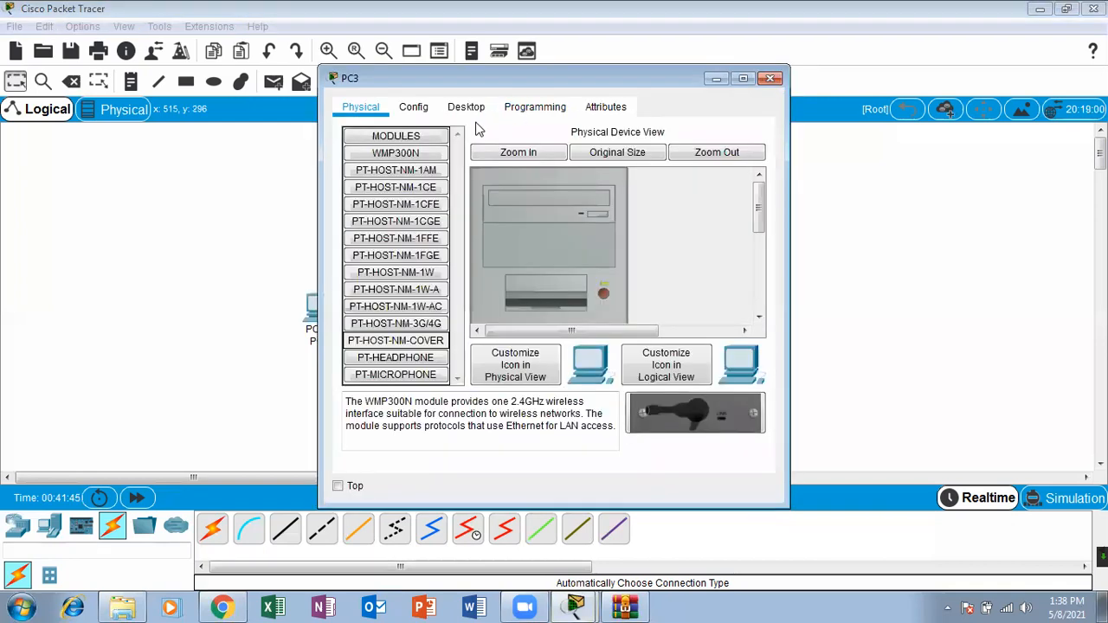
click(467, 108)
click(382, 180)
click(491, 225)
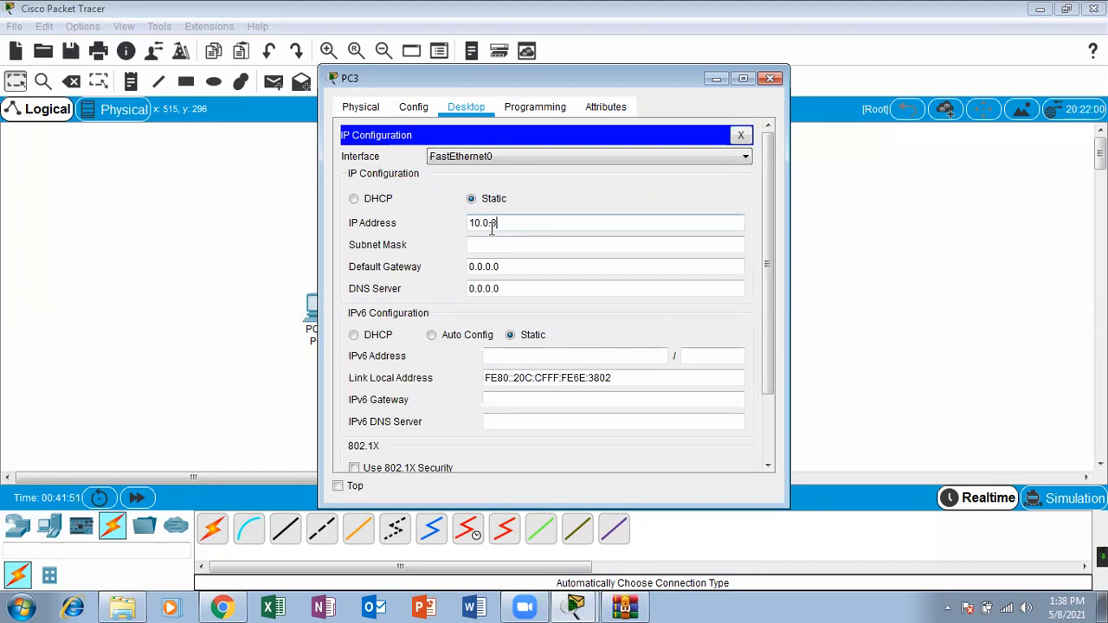
click(492, 244)
click(774, 79)
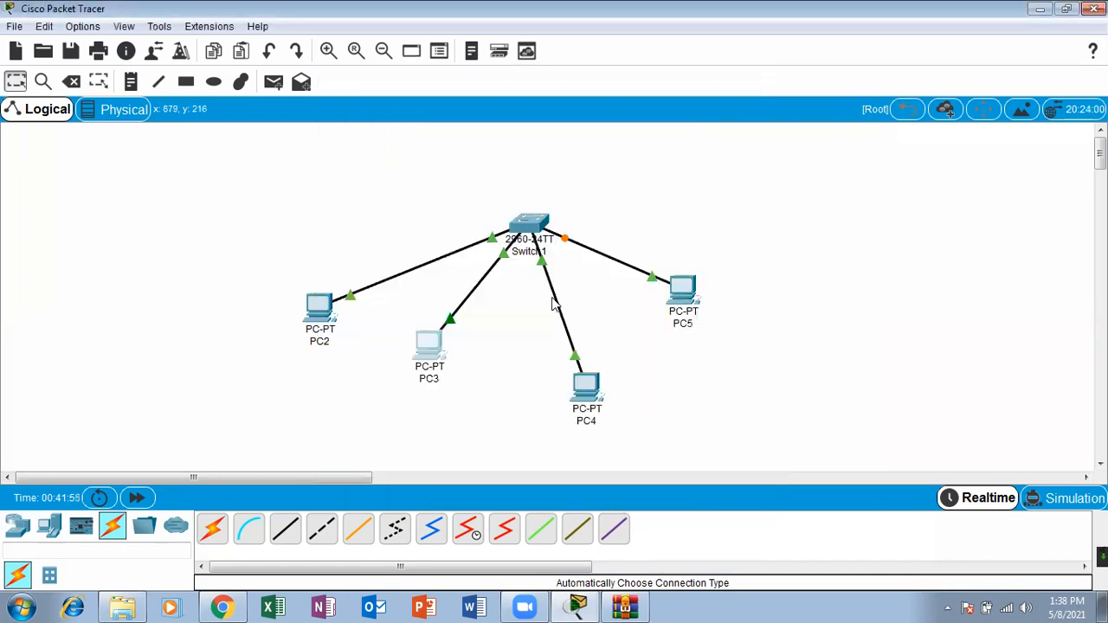
Step: Give PC4 a static IP address in the 10.0.0 range with the default subnet mask and close its configuration
click(587, 386)
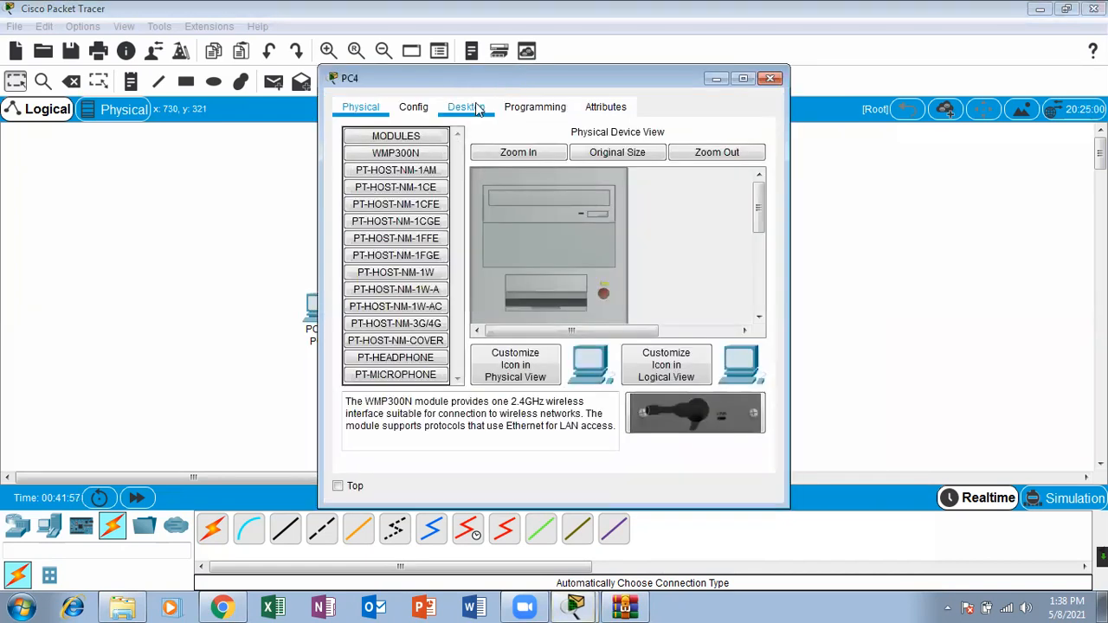
click(475, 103)
click(402, 171)
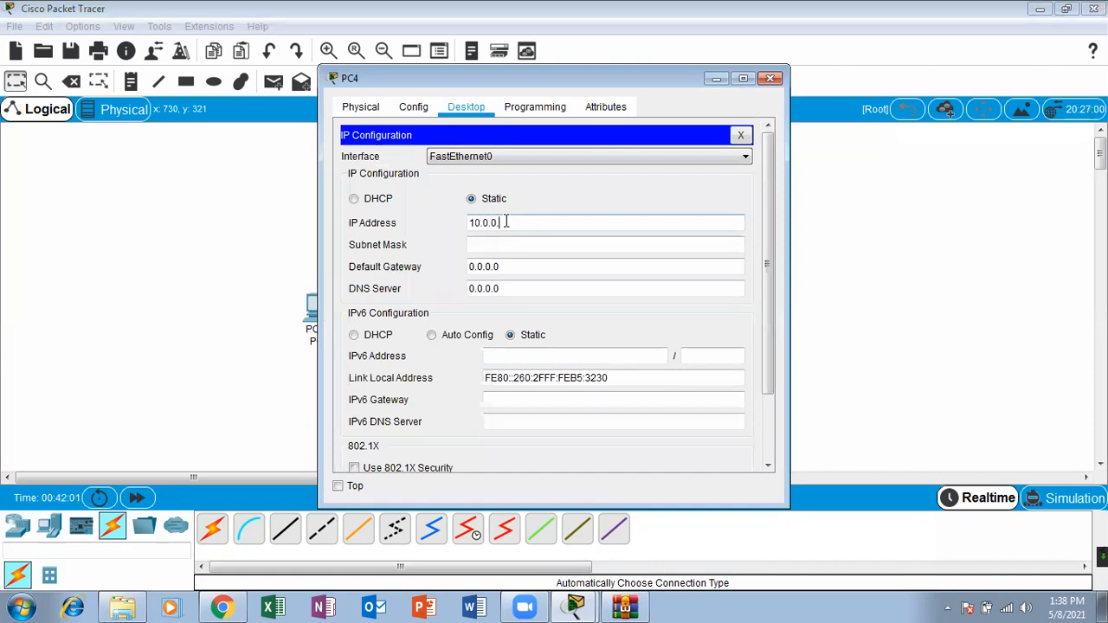
click(511, 245)
click(770, 79)
Step: Assign PC5 the static IP address 10.0.0.5 with the default subnet mask and close its configuration
click(683, 292)
click(474, 114)
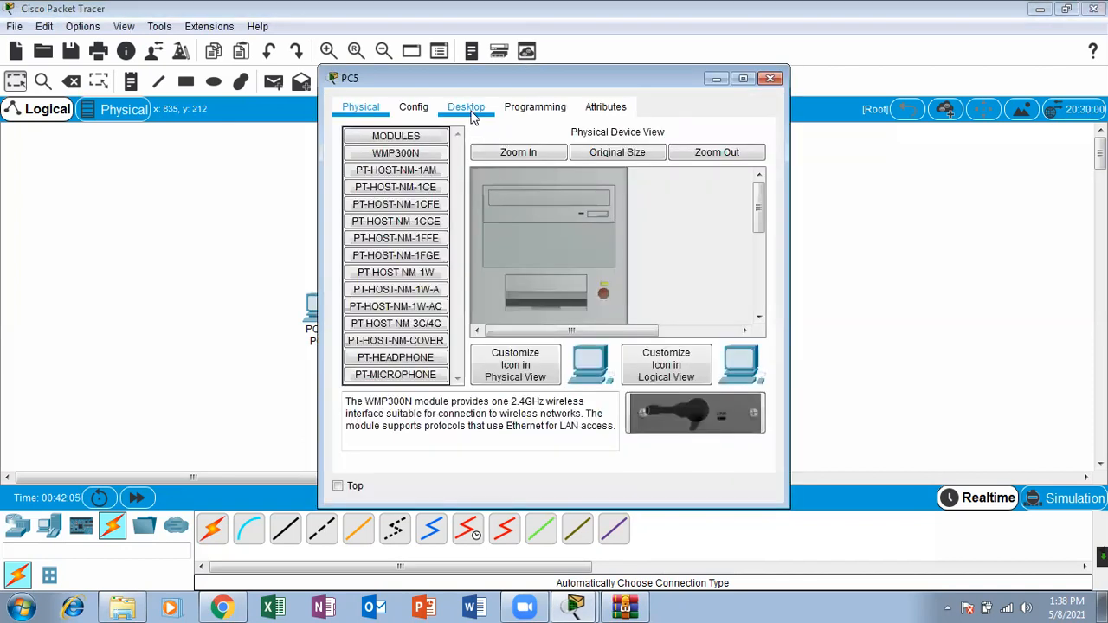
click(409, 178)
text(10.0.0.5)
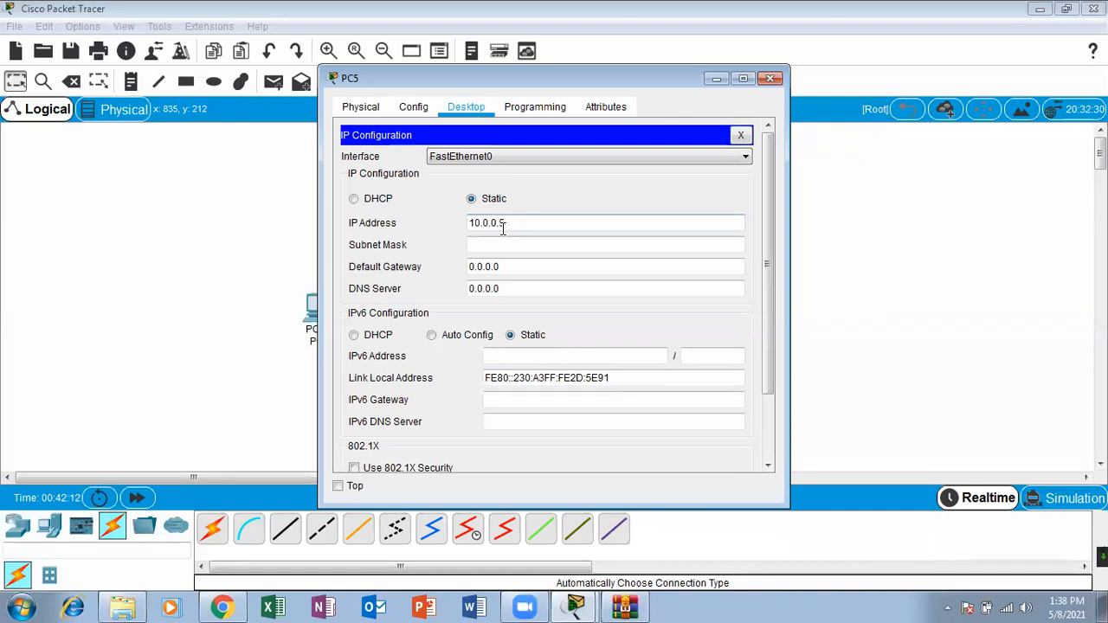
click(503, 245)
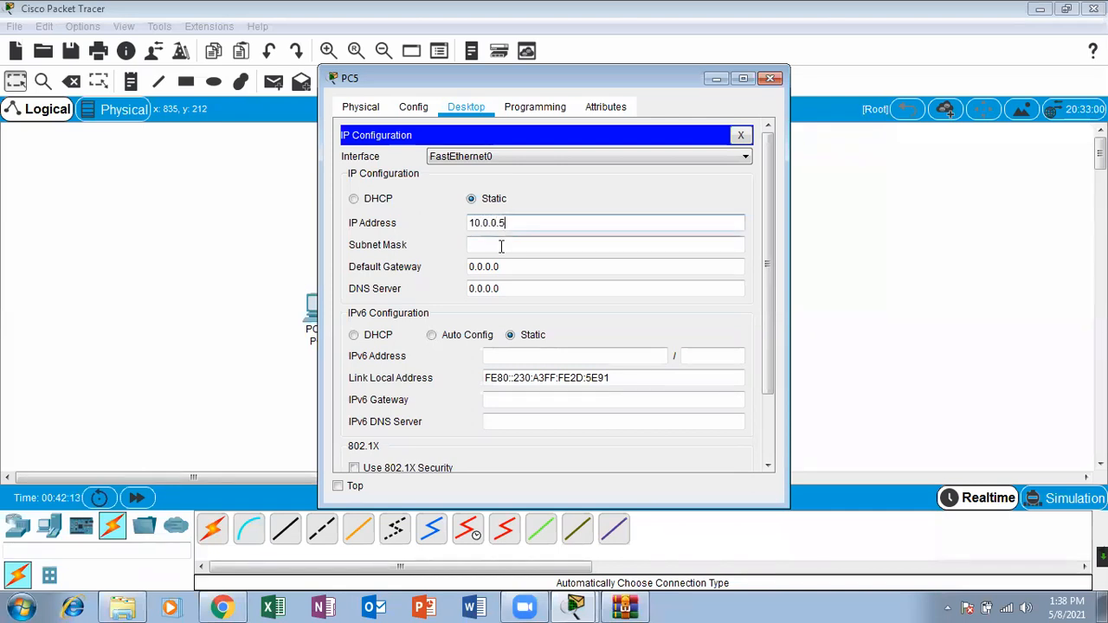
click(764, 83)
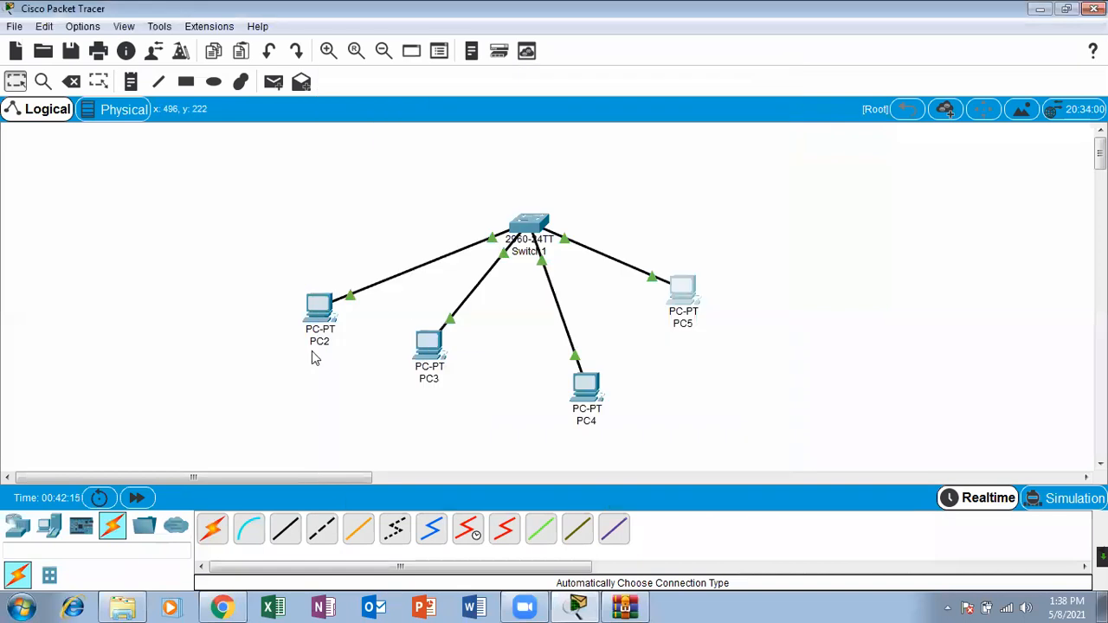
Step: Add a server above PC5 and connect it to the switch with an automatically chosen connection
click(48, 529)
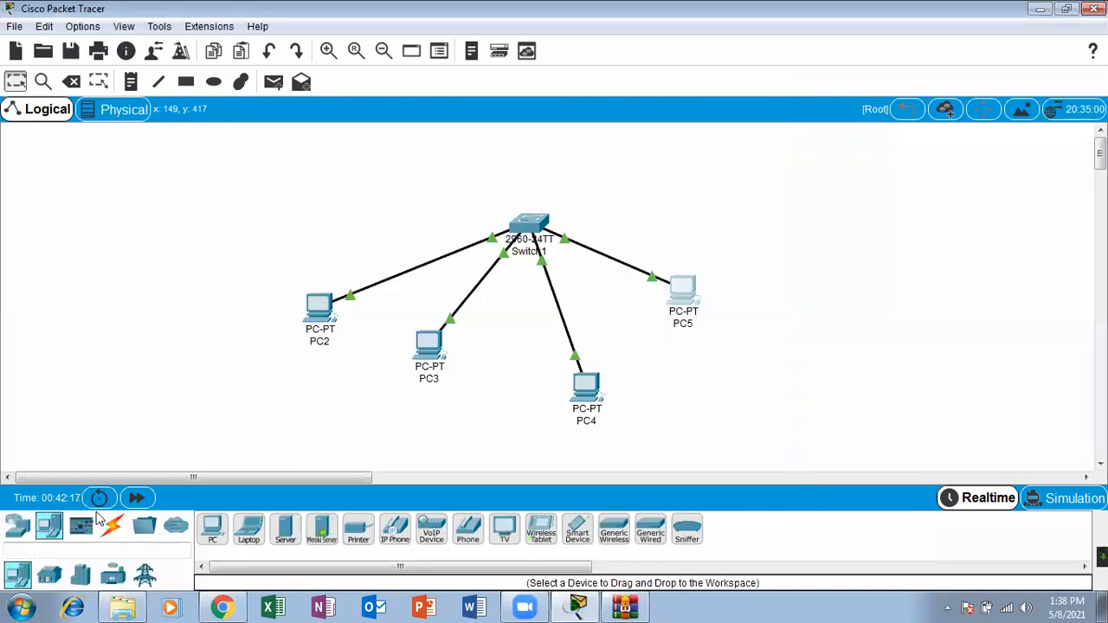
drag(285, 528, 725, 173)
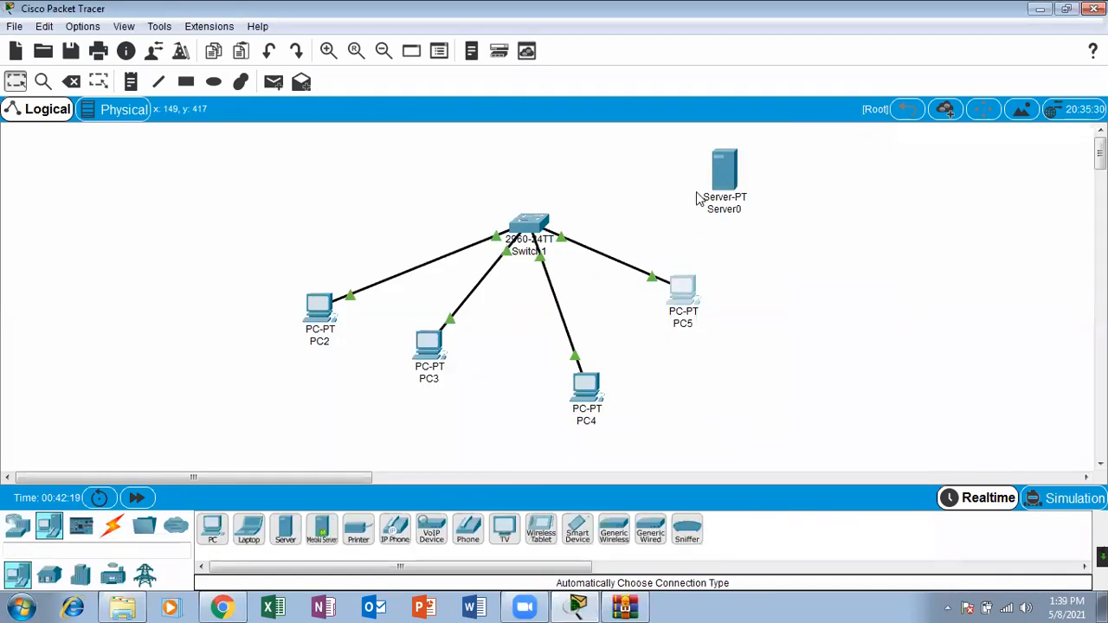
click(113, 527)
click(212, 528)
click(539, 224)
click(725, 171)
Step: Assign the server the static IP address 19.0.0.1 with the default subnet mask and close its configuration
click(725, 171)
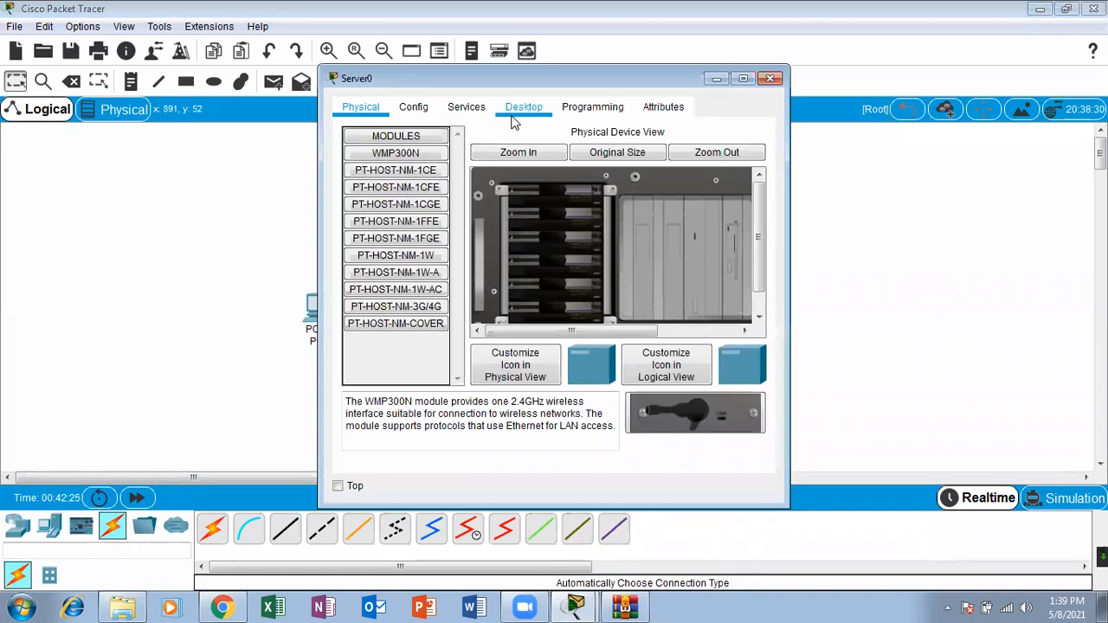
click(524, 106)
click(389, 165)
click(478, 205)
text(19)
text(.0.)
text(0.0)
key(BackSpace)
text(10)
click(488, 223)
click(770, 79)
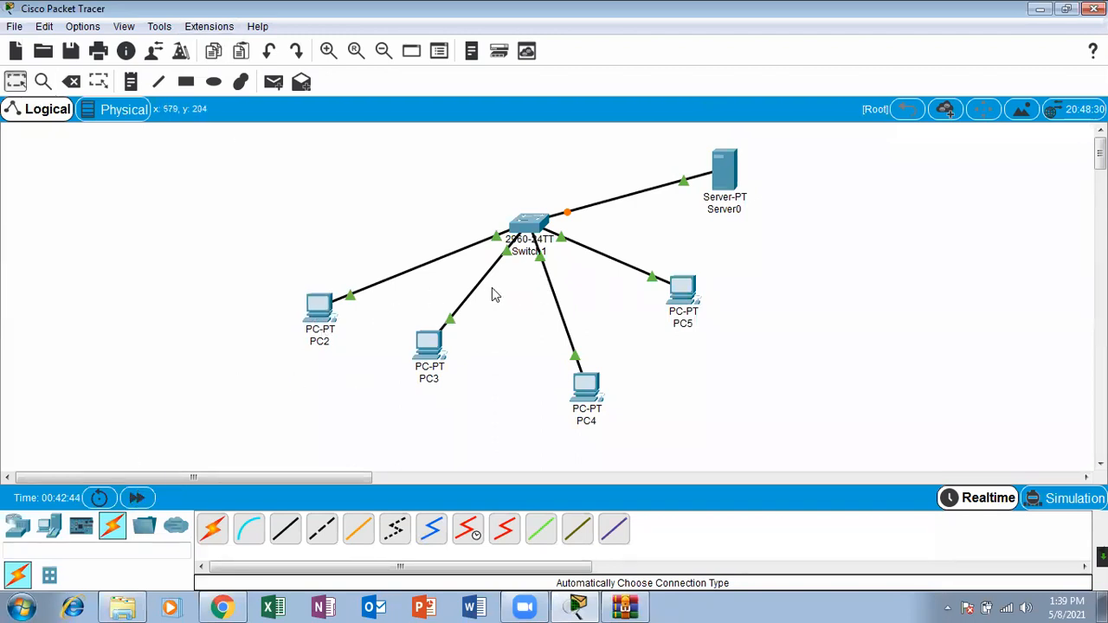
Step: Rearrange PC2, PC3, PC4 and PC5 into an evenly spaced fan below the switch
drag(427, 356, 400, 336)
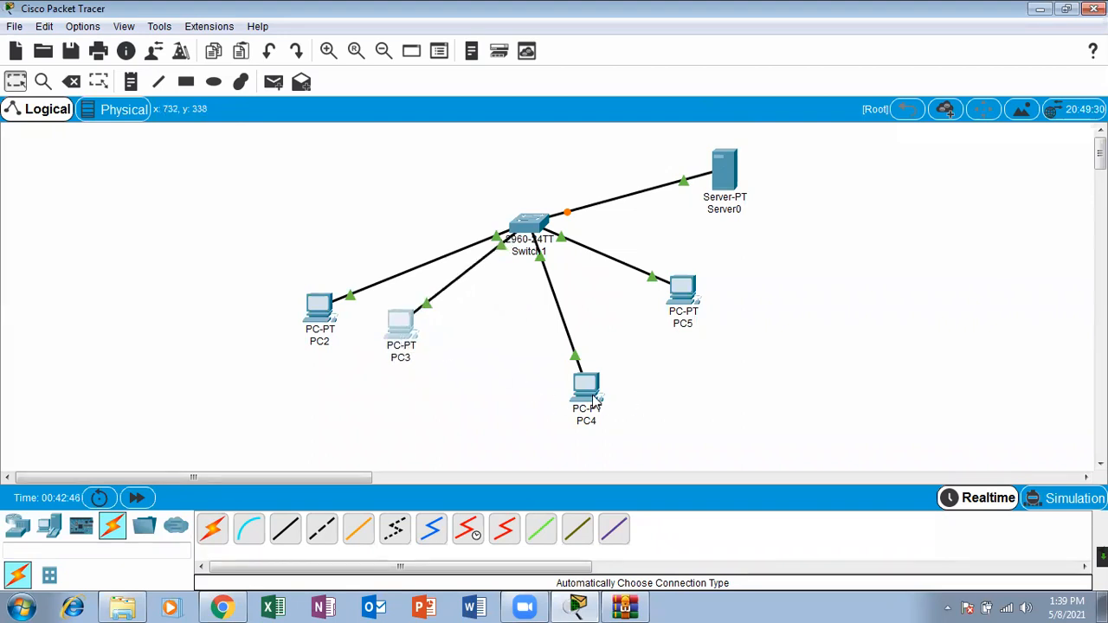
drag(594, 401, 520, 342)
drag(703, 297, 640, 325)
drag(317, 322, 311, 293)
mouse_move(400, 344)
mouse_down()
mouse_move(399, 374)
mouse_move(400, 363)
mouse_up()
drag(506, 329, 535, 353)
drag(618, 322, 647, 349)
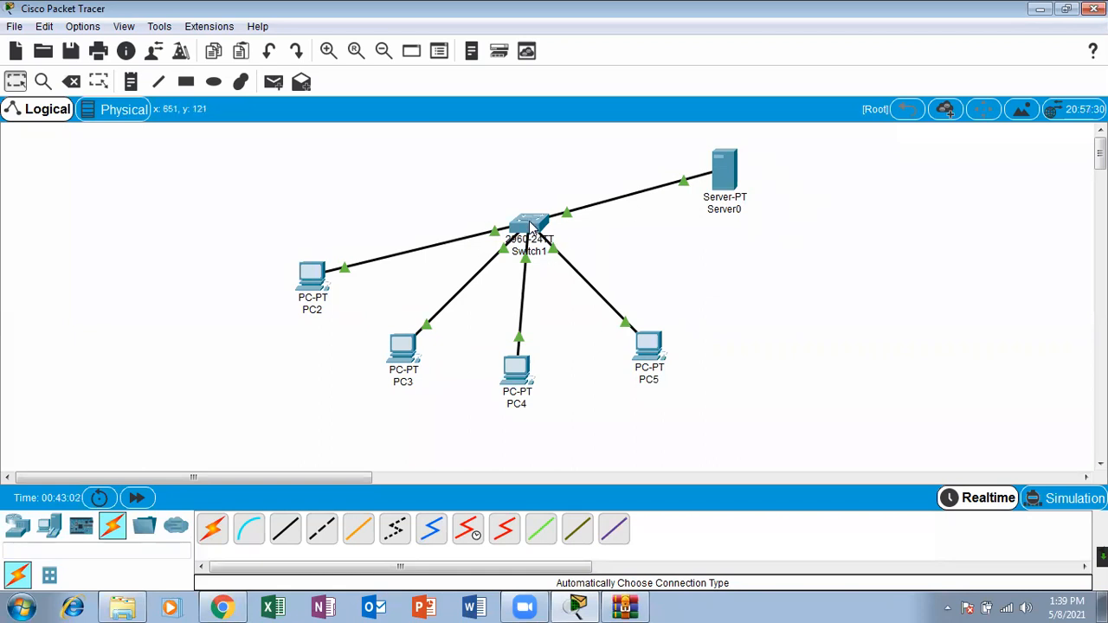
mouse_move(534, 228)
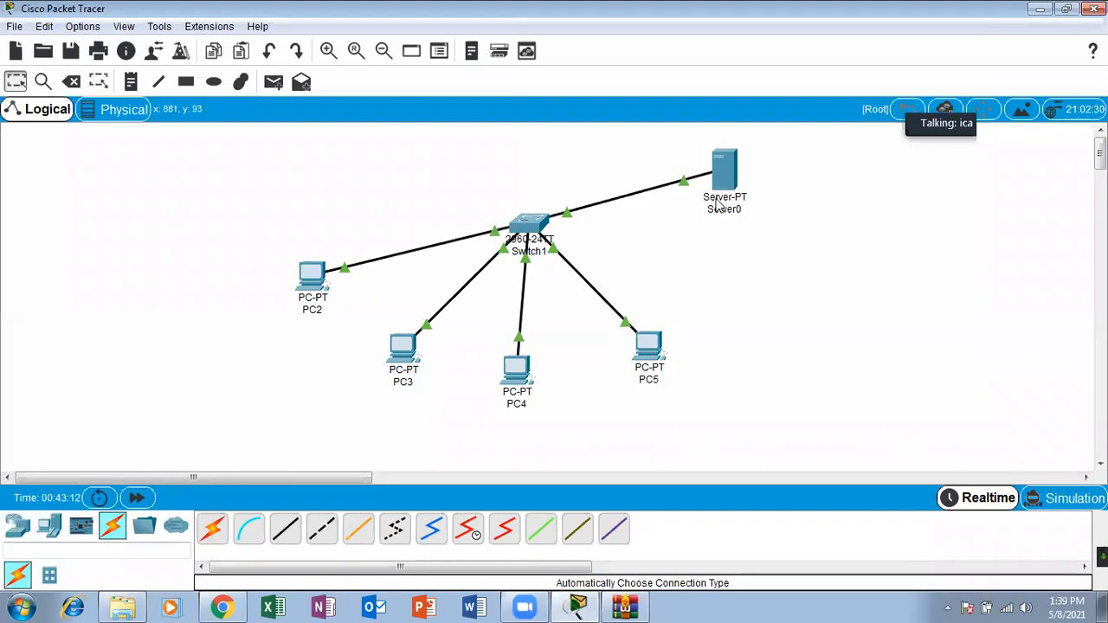
mouse_move(489, 234)
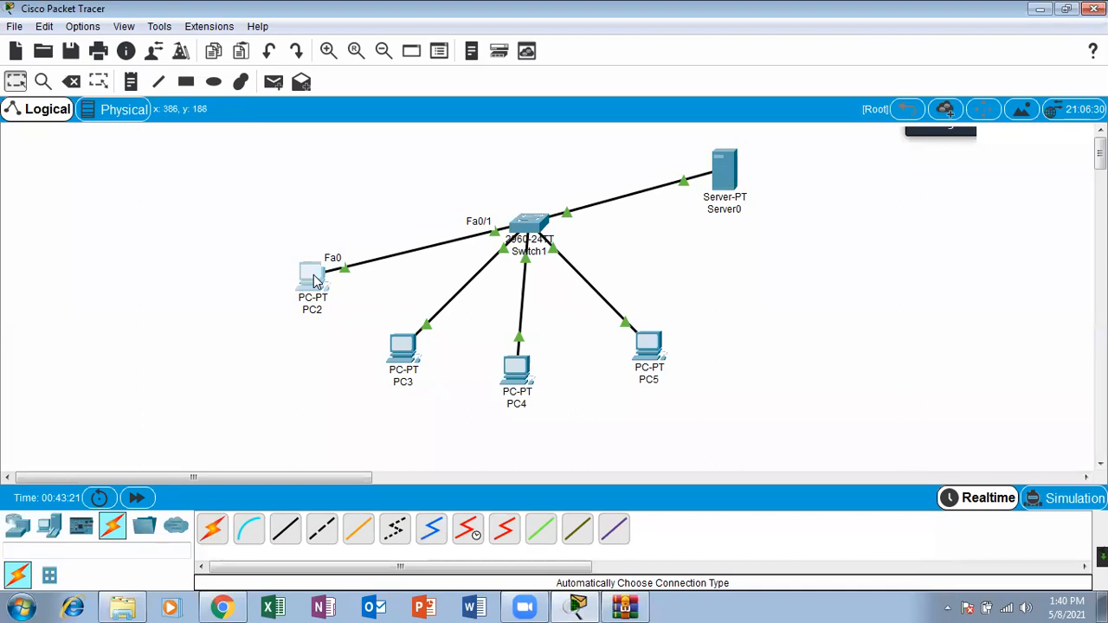
Step: Move PC2 slightly upward and add an unconnected laptop below it
drag(316, 281, 310, 256)
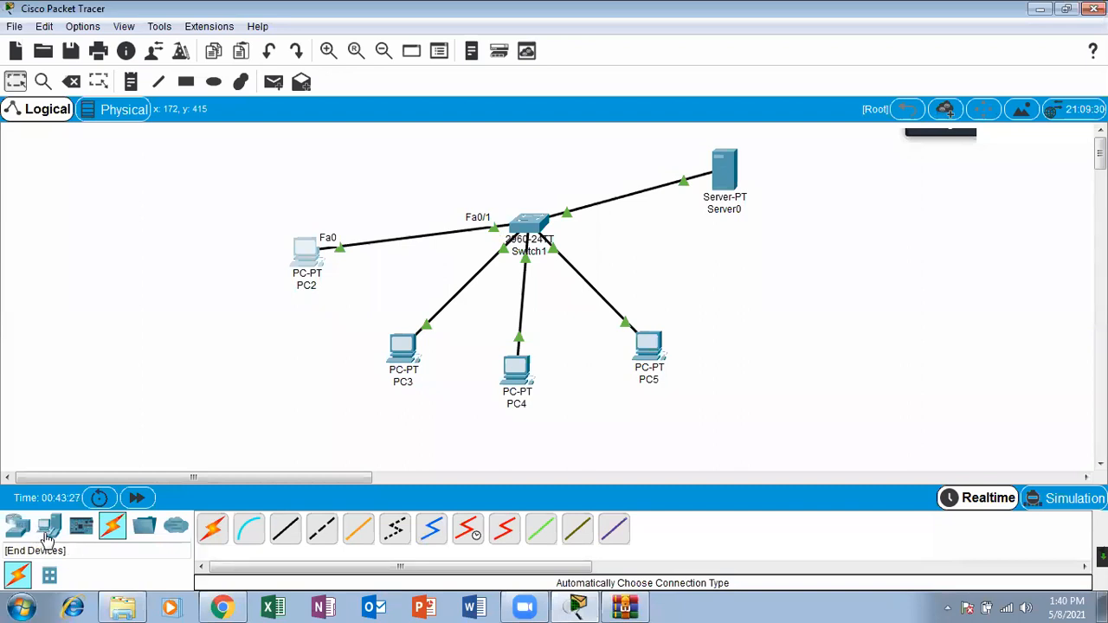
click(48, 530)
drag(249, 530, 257, 357)
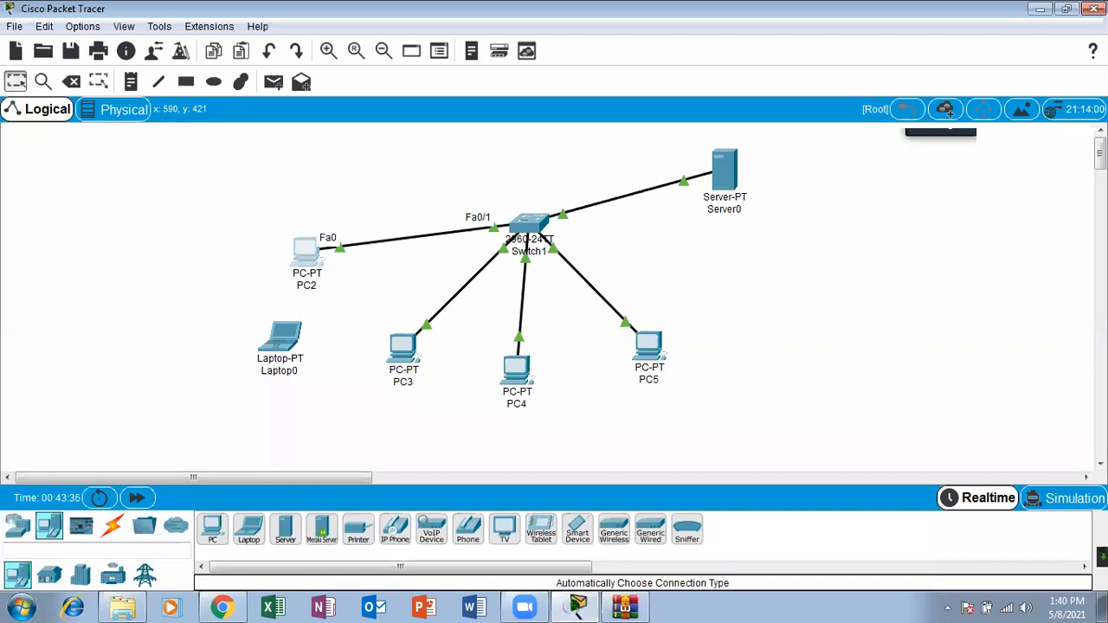
Step: Show the PDU scenario list and send simple PDUs from PC2 and PC3 to Server0
click(1101, 554)
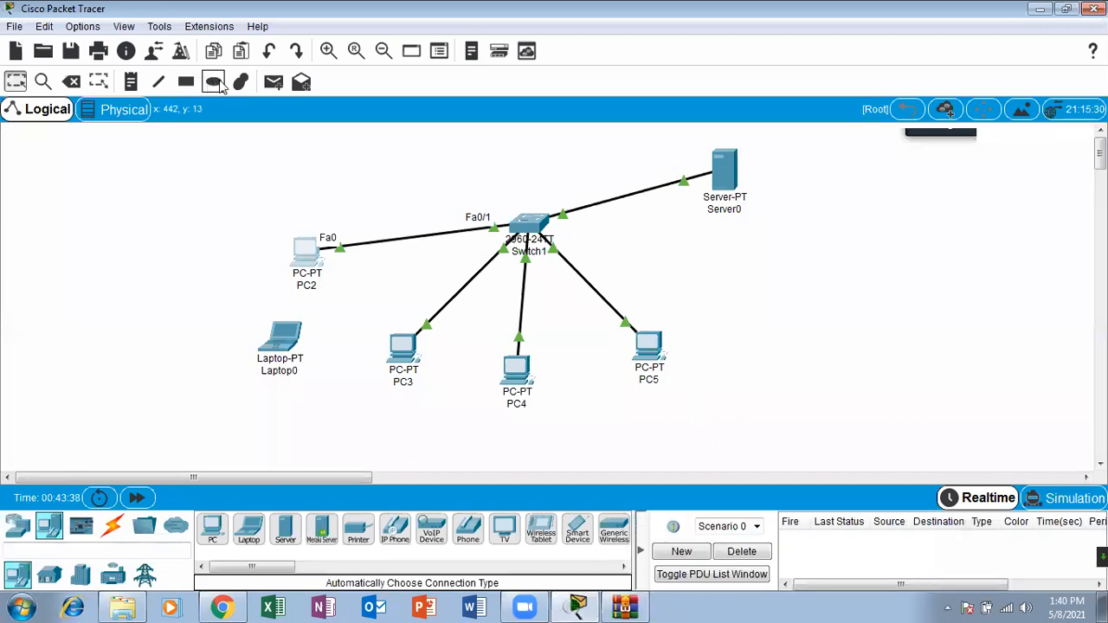
click(273, 82)
click(305, 250)
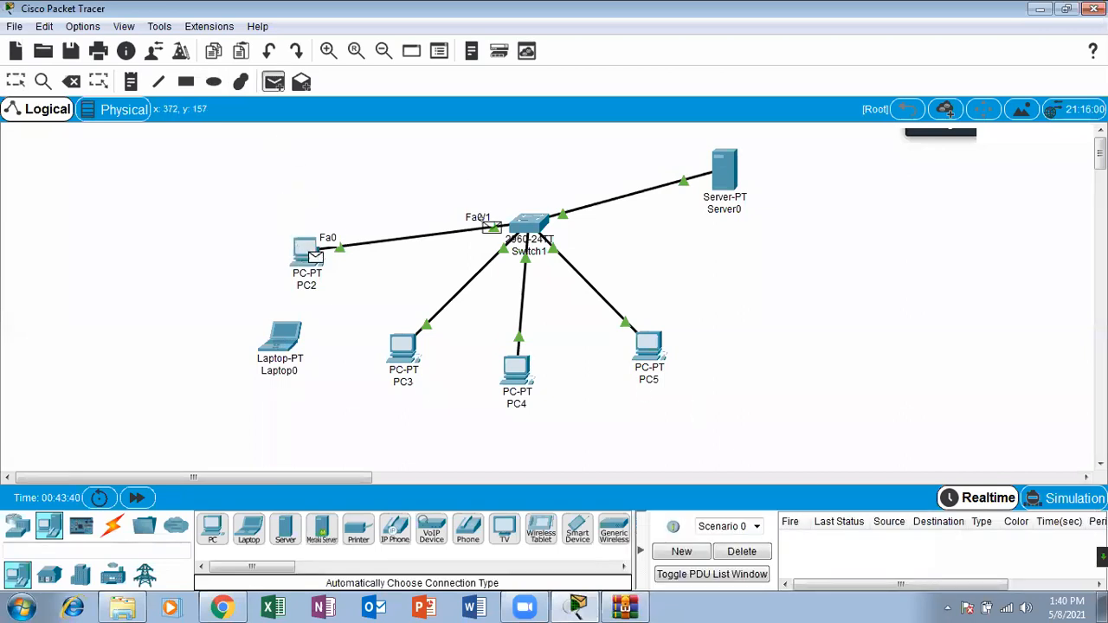
click(715, 181)
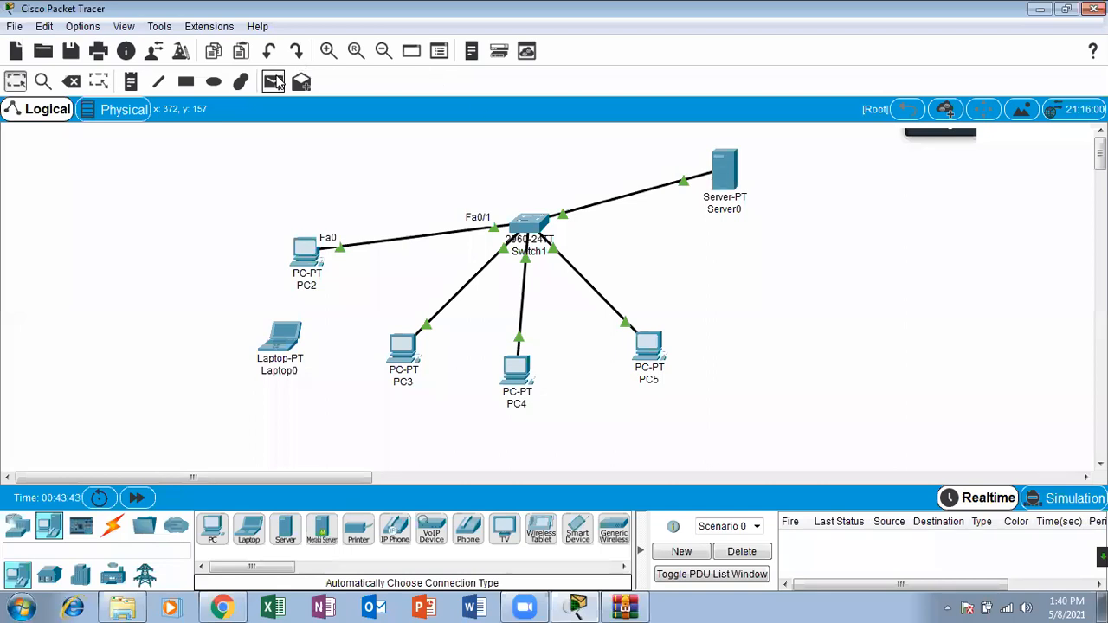
click(403, 347)
click(725, 168)
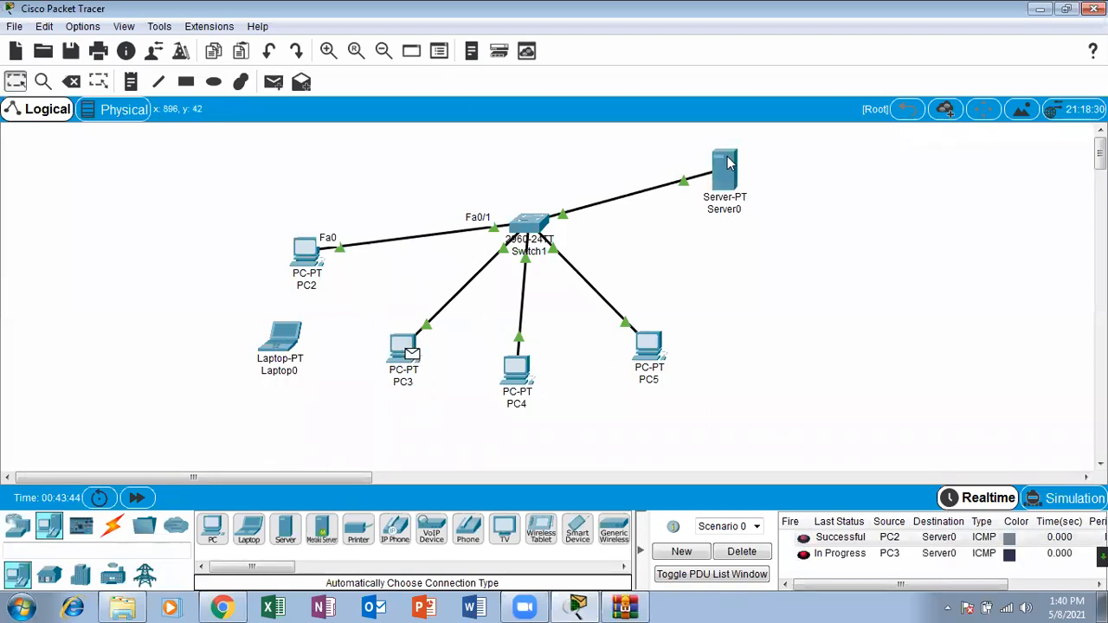
Step: Send simple PDUs from PC4 and PC5 to Server0 and delete the scenario with its PDU entries
click(272, 81)
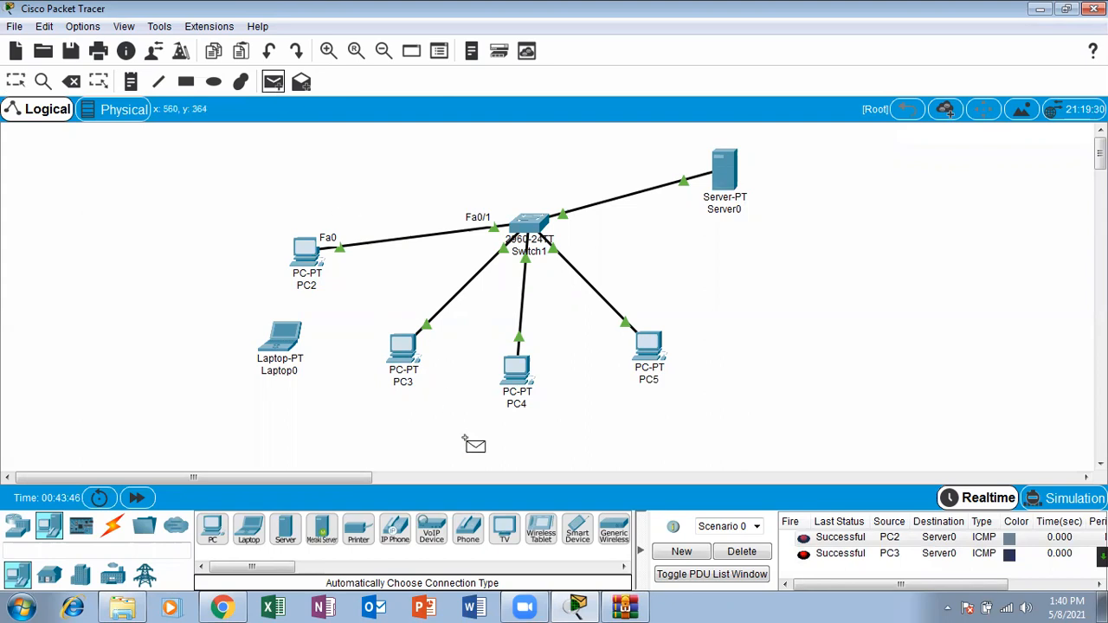
click(517, 368)
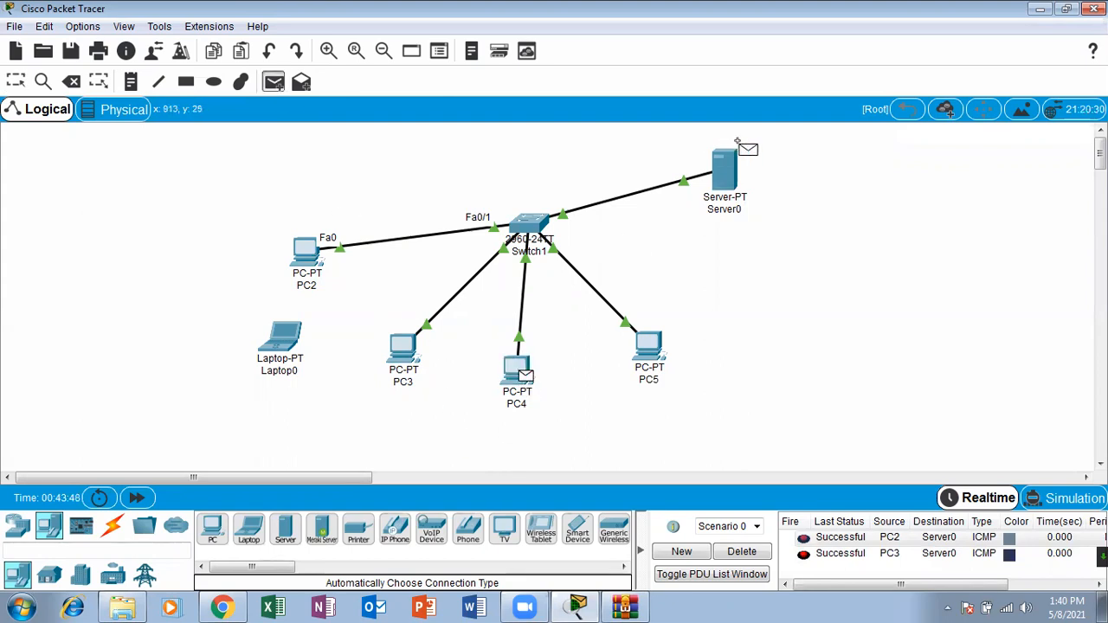
click(726, 164)
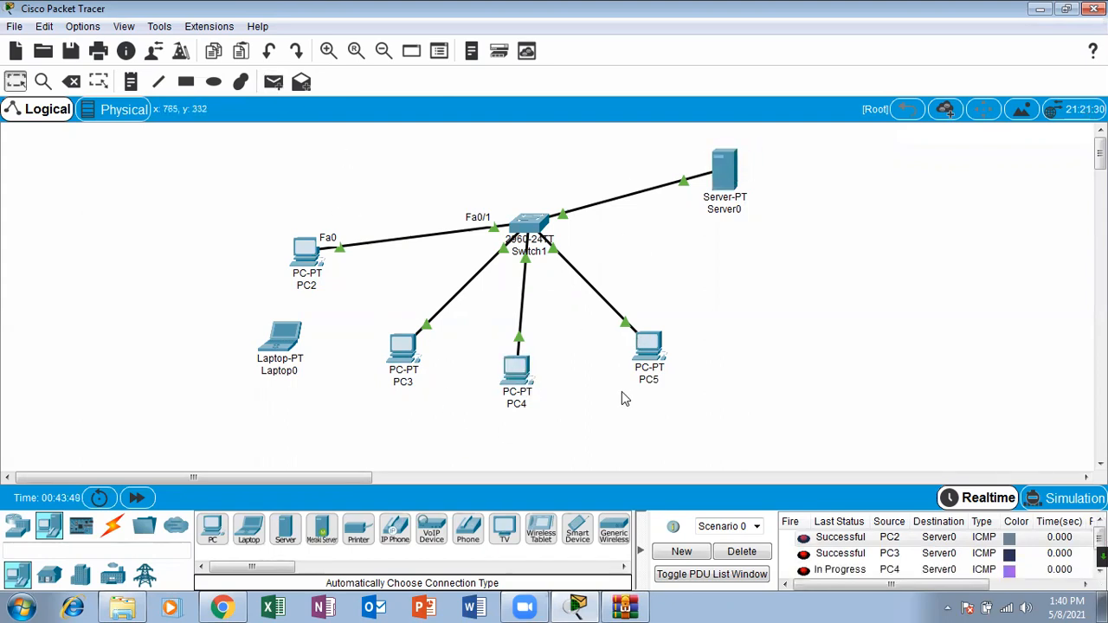
click(273, 81)
click(649, 345)
click(725, 165)
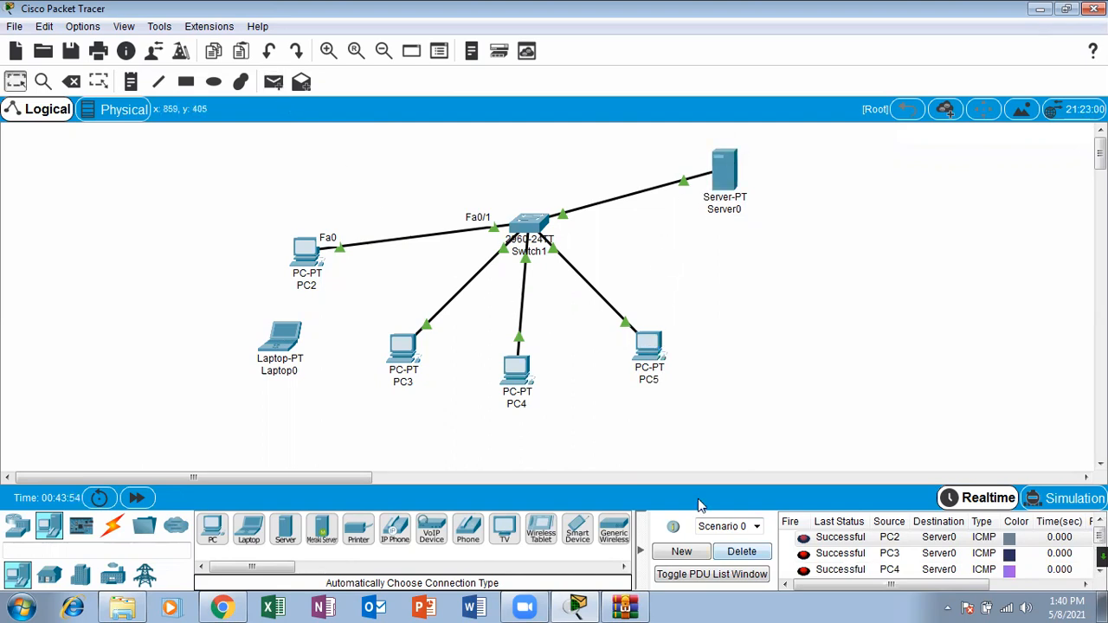
click(742, 552)
Step: Open Switch1's command line in a maximized window and enter privileged mode with the enable command
click(530, 227)
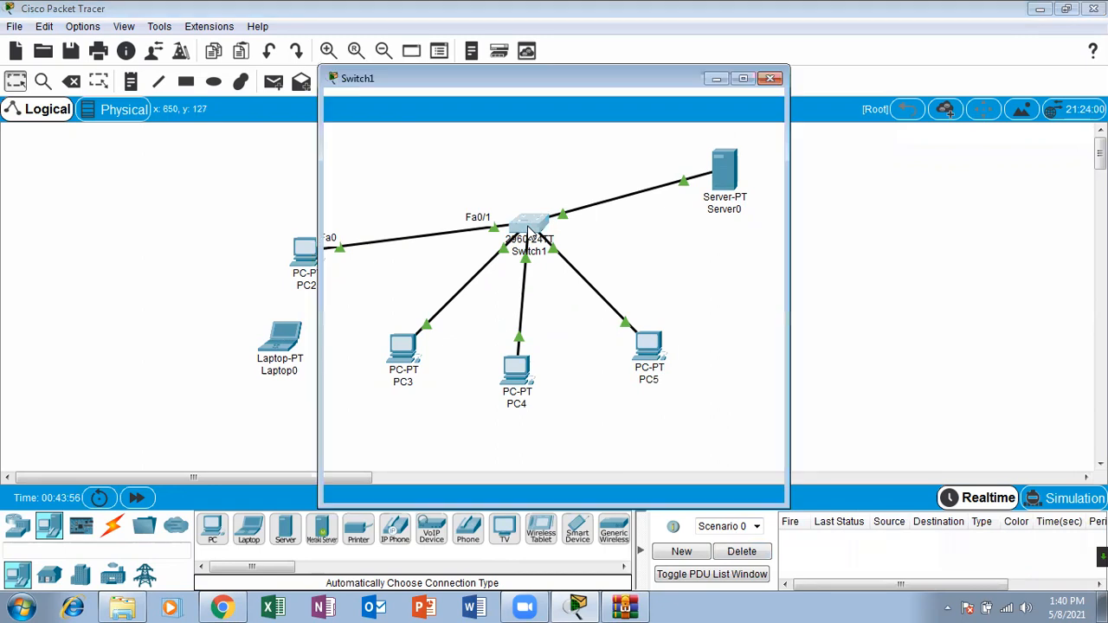
click(456, 107)
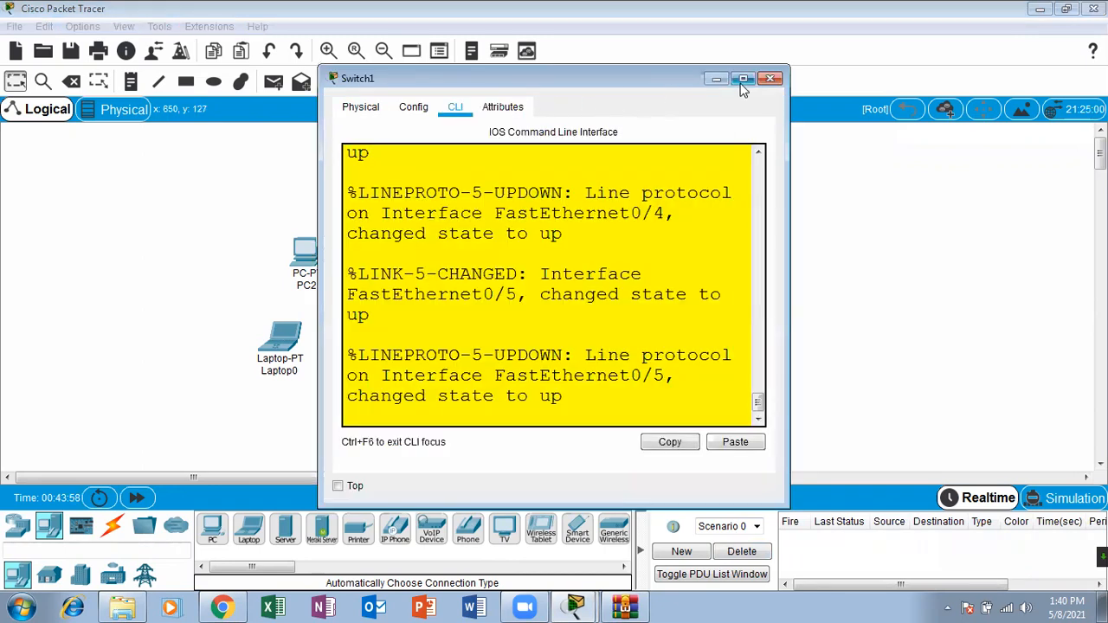
click(601, 246)
key(Return)
key(Return)
key(Return)
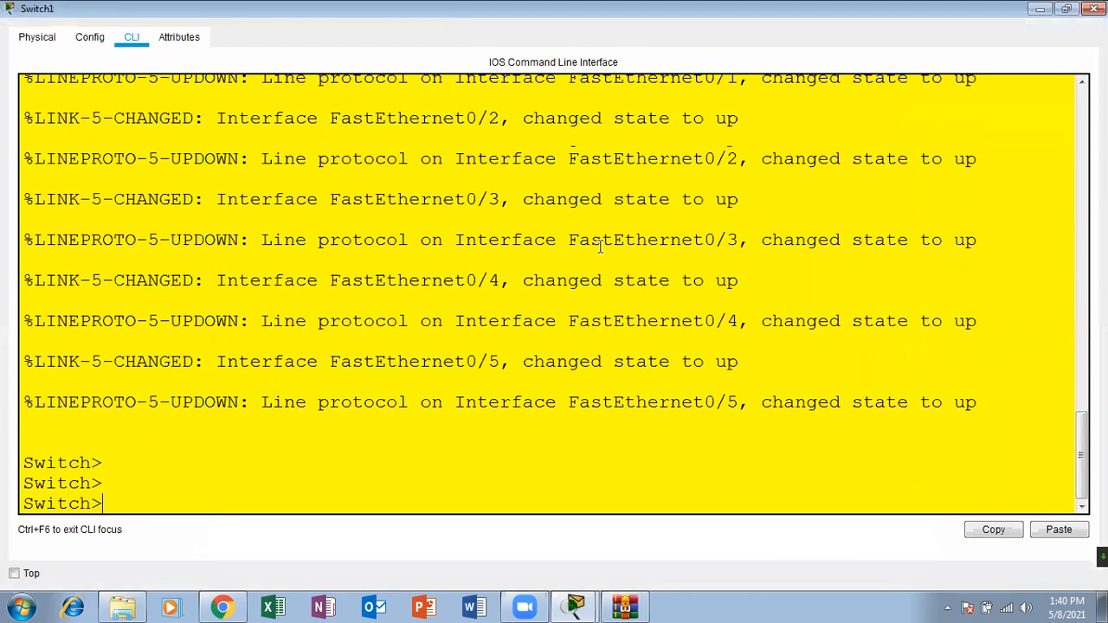
key(Return)
text(ena)
key(Tab)
key(Return)
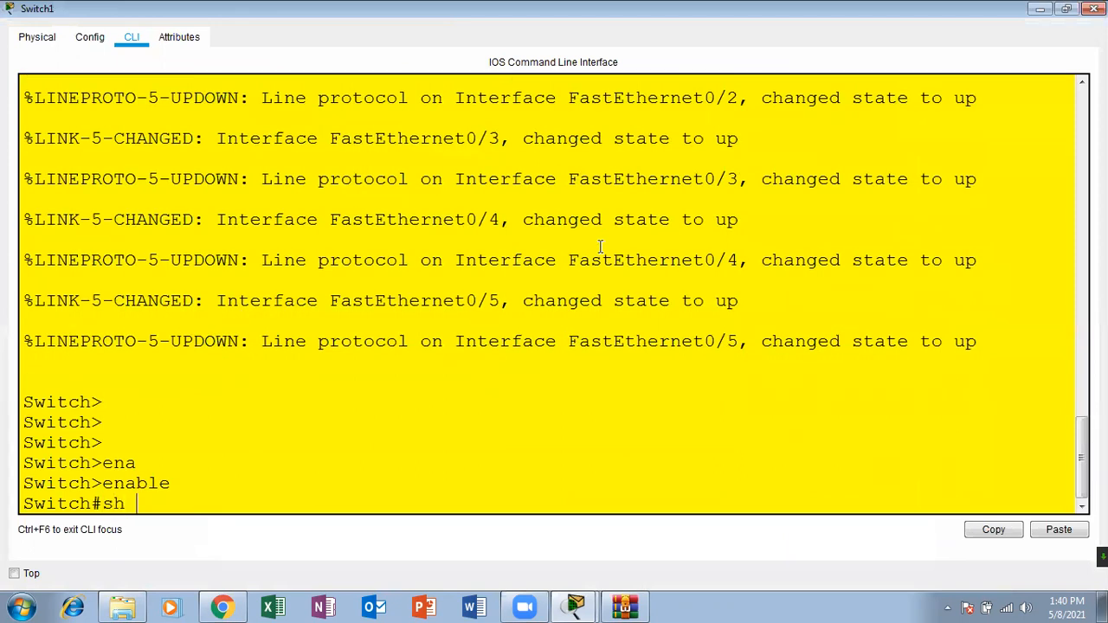
Step: Display the MAC address table with sh mac-address-table, examine the entry for port Fa0/1 and close the switch window
text(sh mac-)
key(Tab)
key(Return)
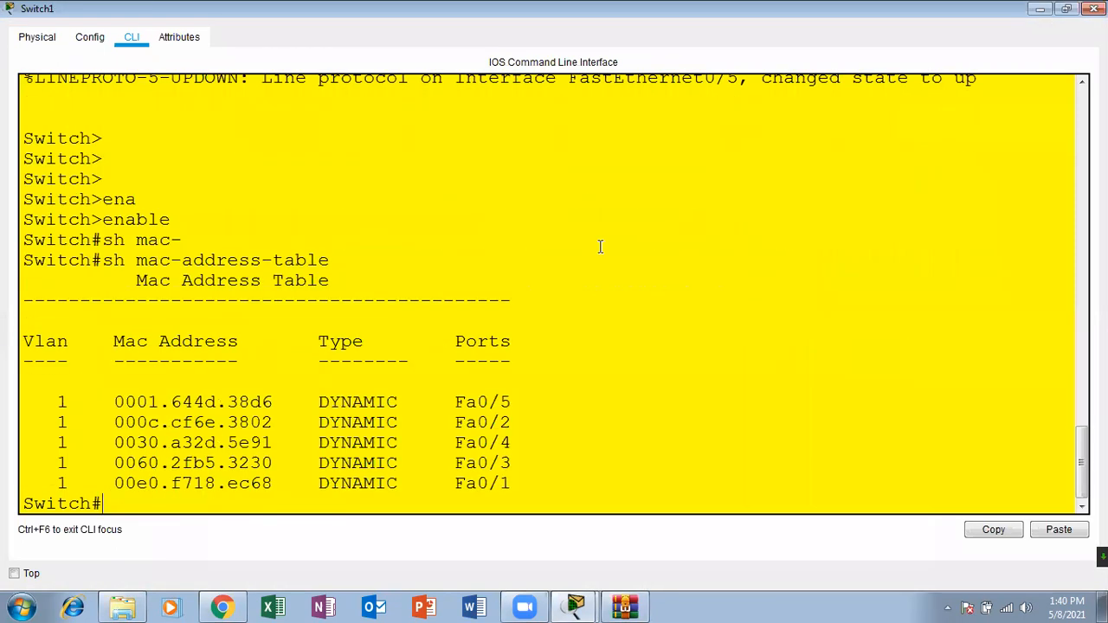
drag(527, 483, 435, 486)
drag(282, 482, 119, 483)
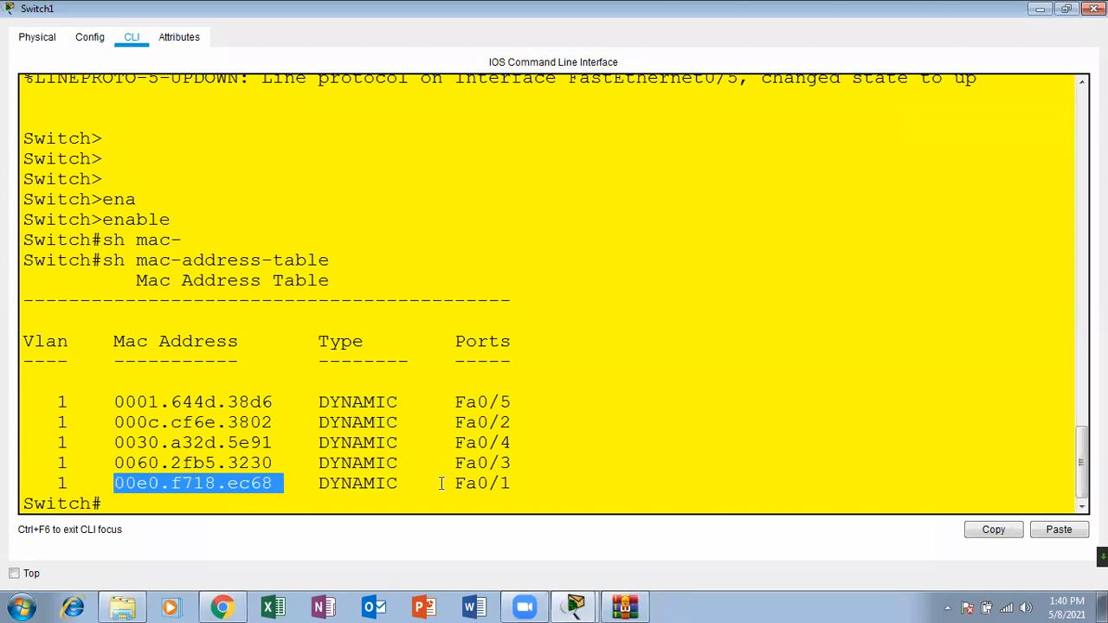
drag(458, 486, 548, 480)
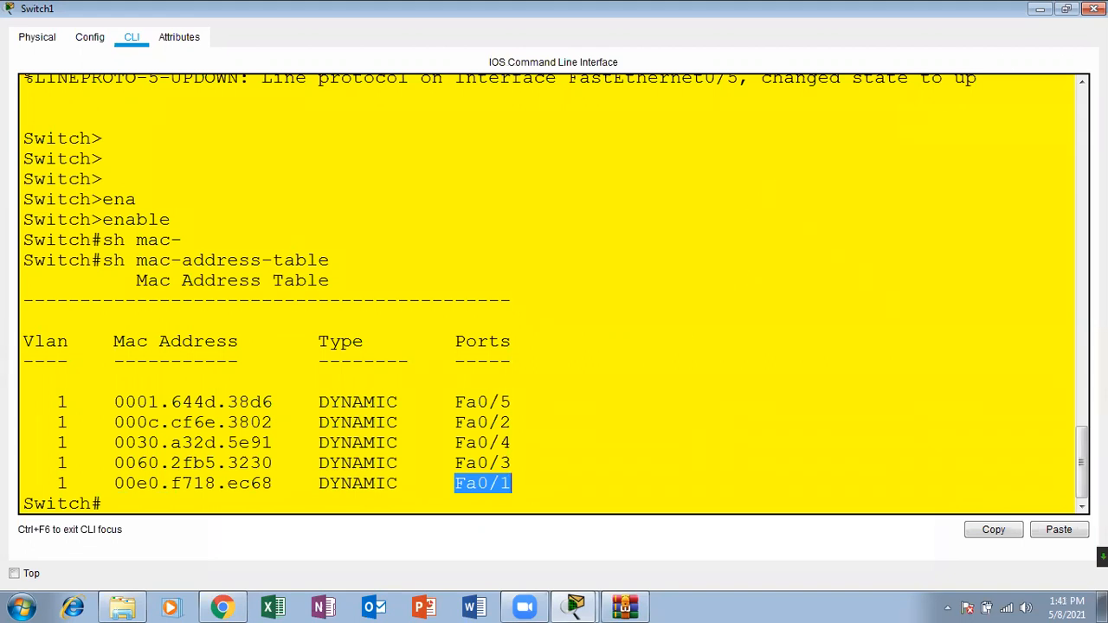
click(1094, 8)
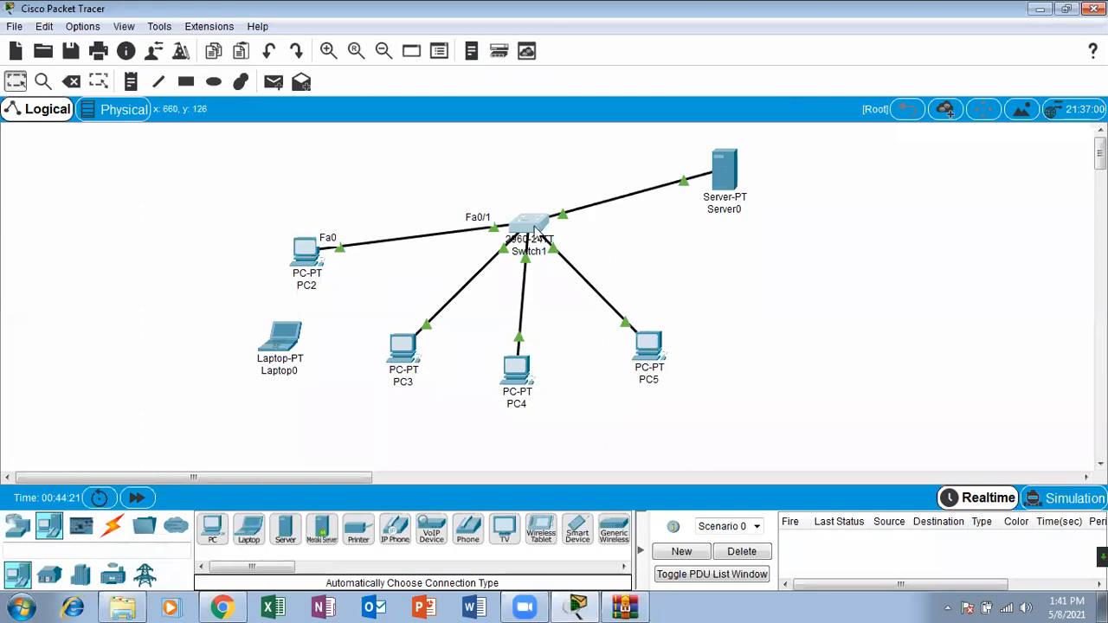
Step: Reopen Switch1's command line in a maximized window and bring up a fresh privileged prompt
click(523, 229)
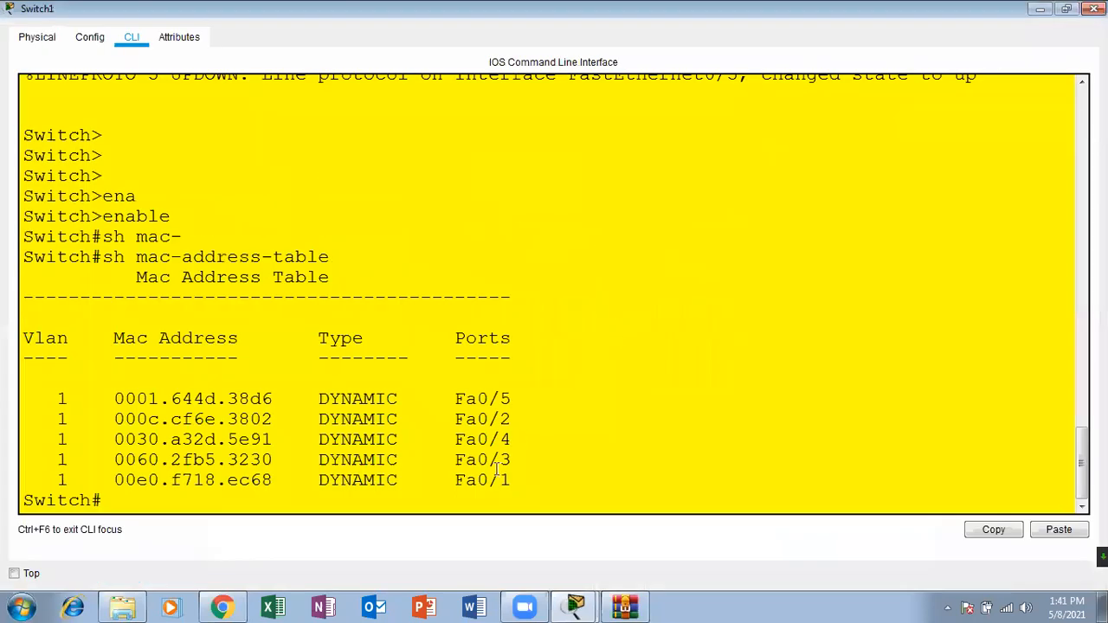
click(743, 79)
key(Return)
key(Return)
key(Return)
text(sh)
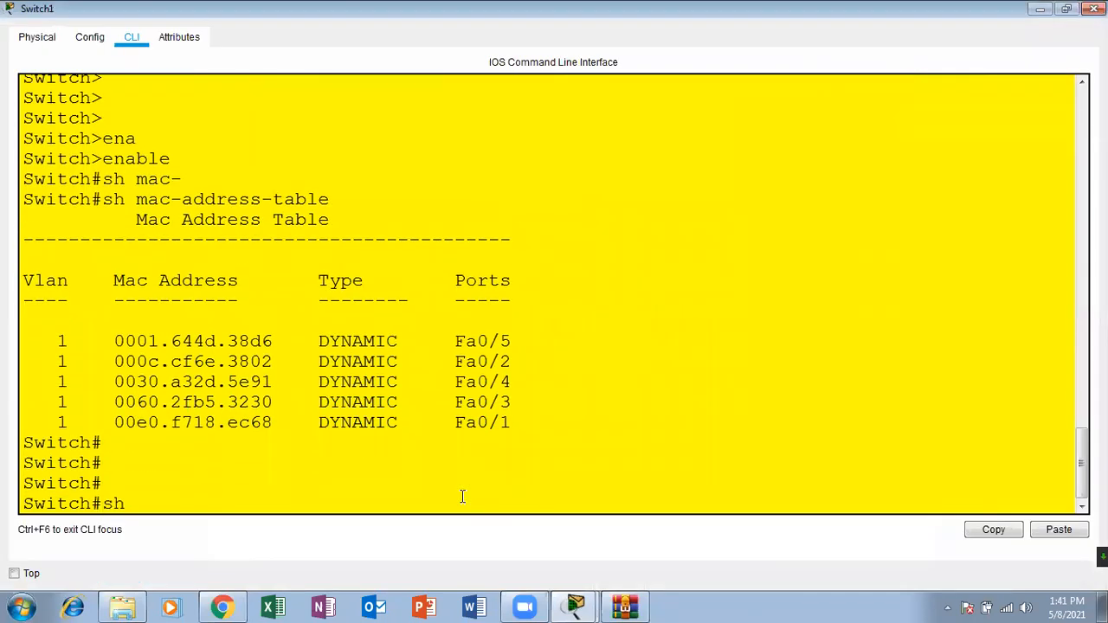
text( inter)
key(Tab)
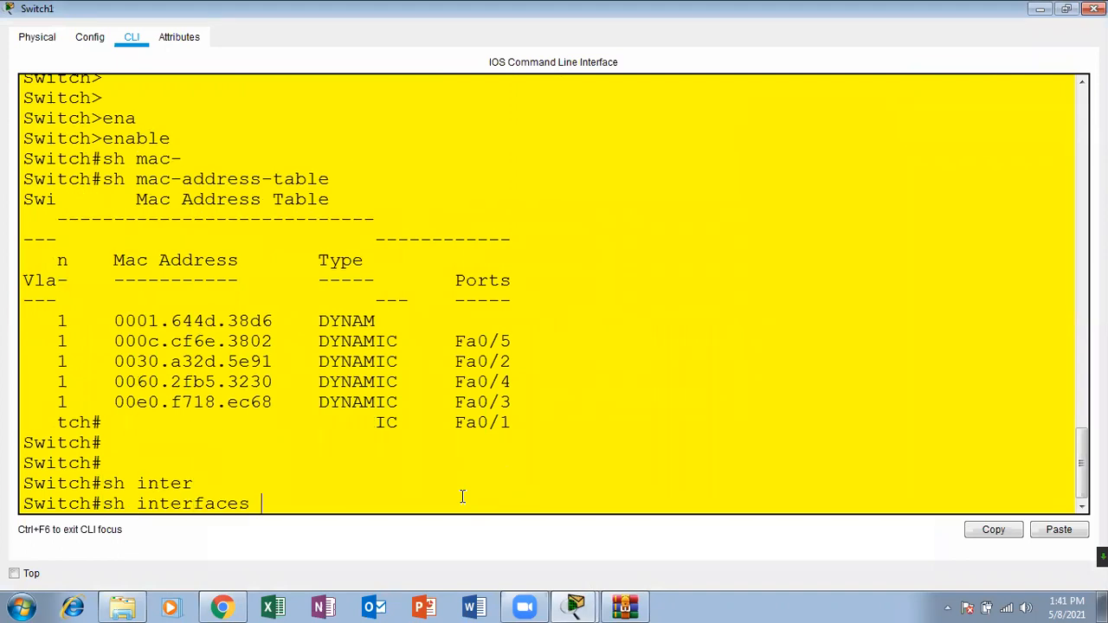
text(fas)
key(Tab)
text(0)
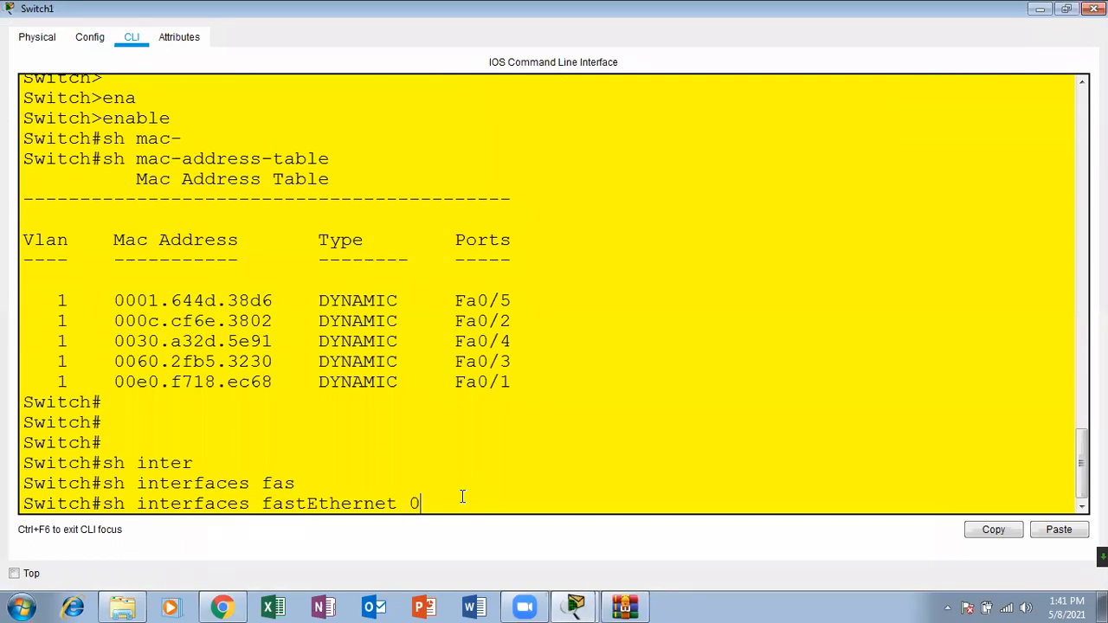
text(/1 po)
key(Tab)
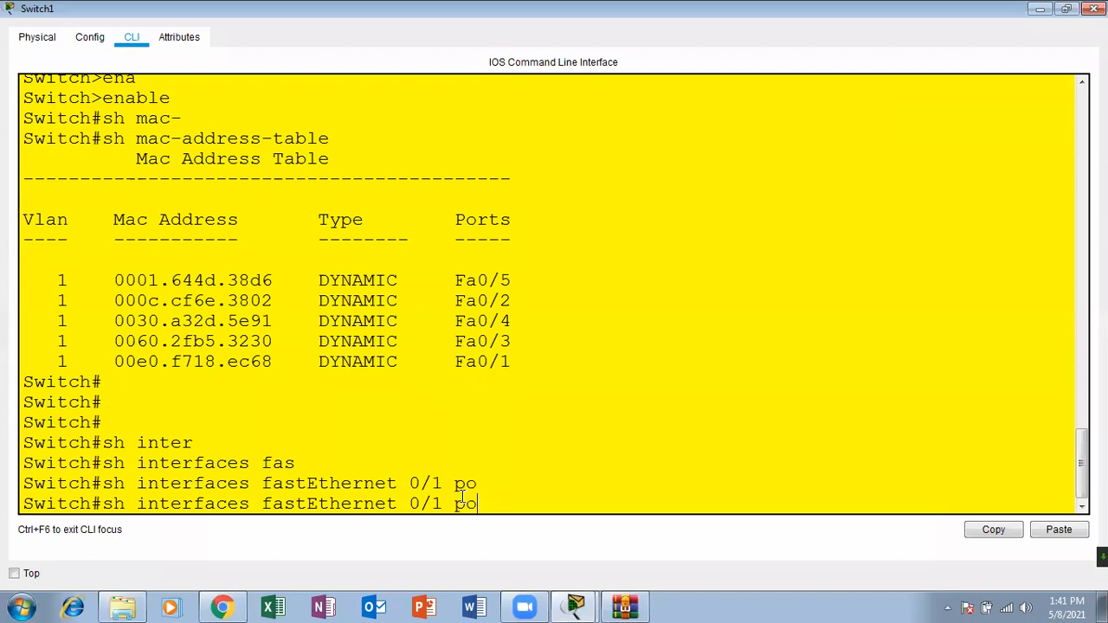
text(r)
key(Tab)
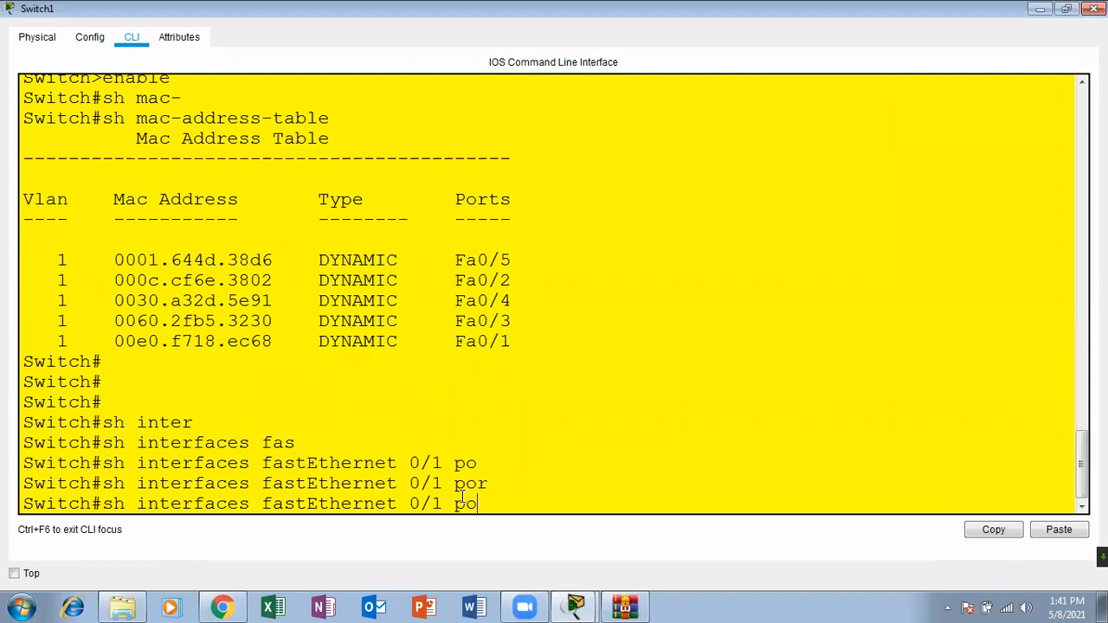
key(BackSpace)
key(BackSpace)
key(BackSpace)
key(BackSpace)
key(BackSpace)
key(BackSpace)
key(BackSpace)
key(BackSpace)
key(BackSpace)
key(BackSpace)
key(BackSpace)
key(BackSpace)
key(BackSpace)
key(BackSpace)
key(BackSpace)
key(BackSpace)
key(BackSpace)
key(BackSpace)
key(BackSpace)
key(BackSpace)
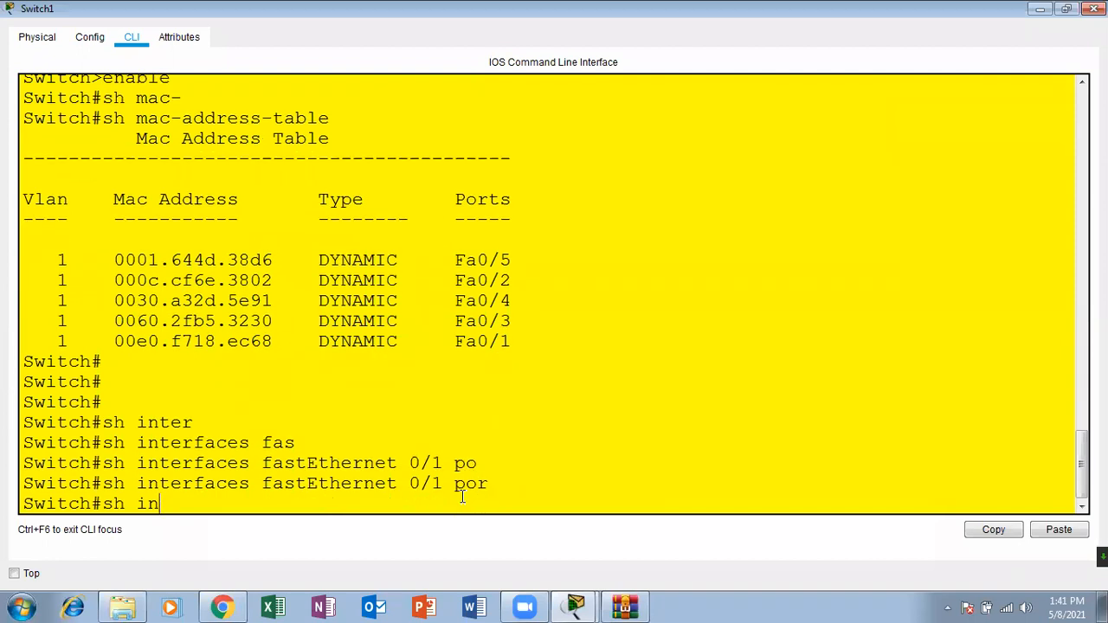
Step: List the options of sh port-security and run sh port-security interface fastEthernet 0/1
text(sh po)
key(Tab)
text(?inter)
key(Tab)
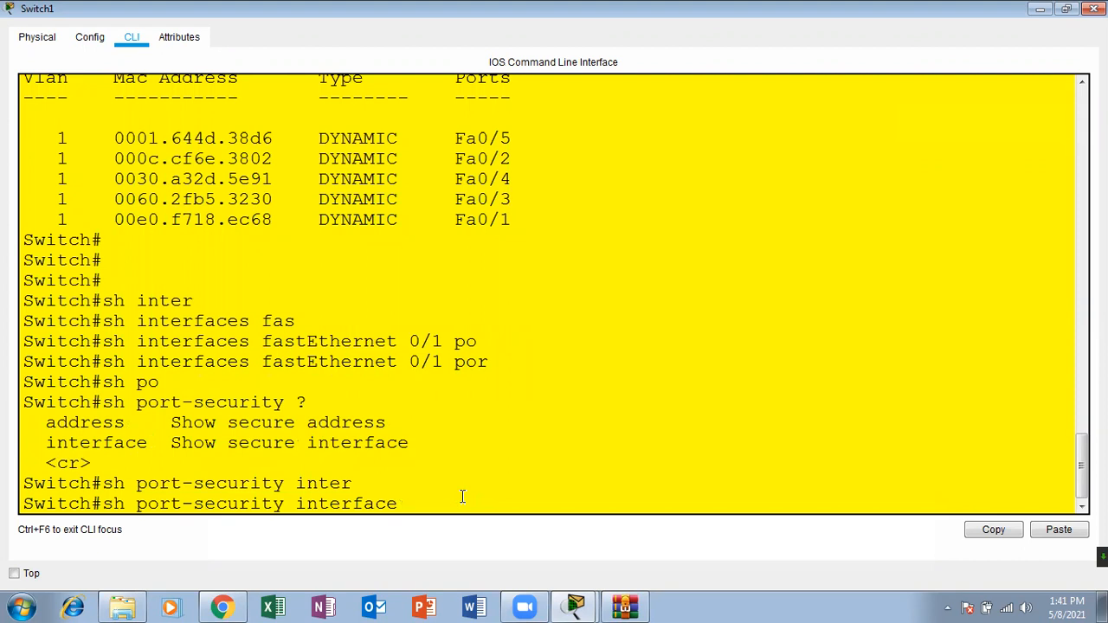
text(fas)
key(Tab)
text(0/1)
key(Return)
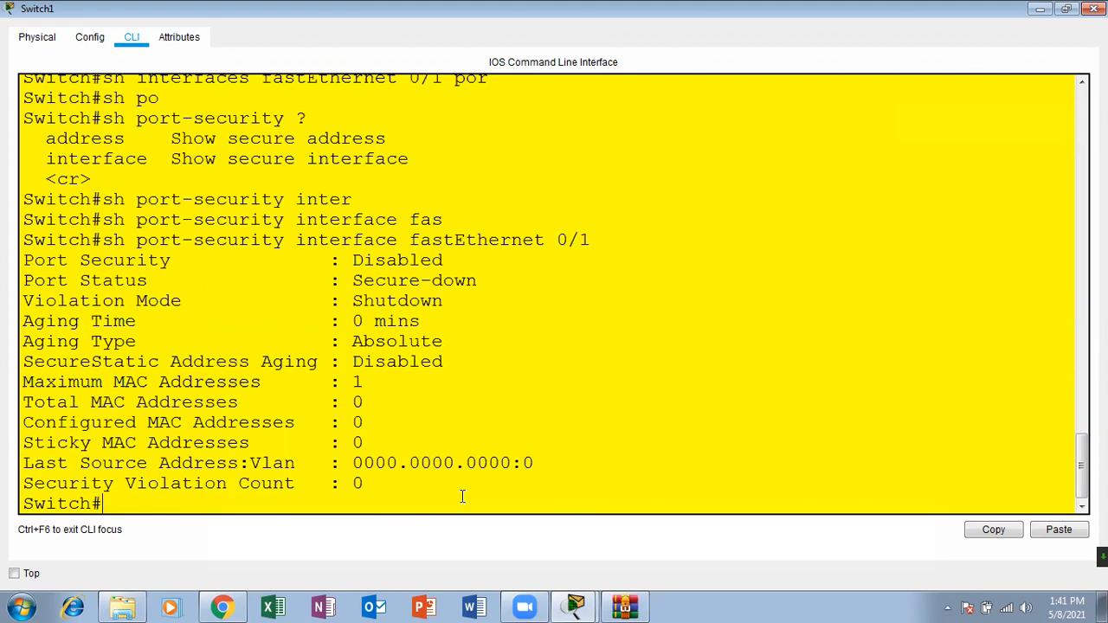
Step: Examine the port security status, maximum MAC addresses, violation mode and sticky MAC addresses reported for FastEthernet 0/1
key(Return)
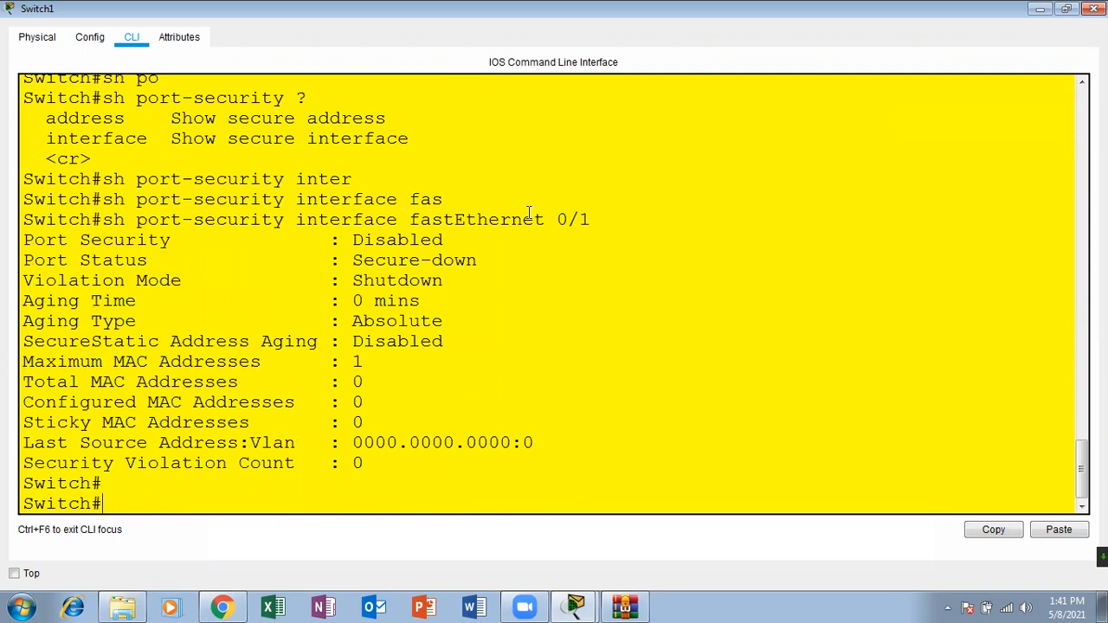
drag(595, 220, 103, 222)
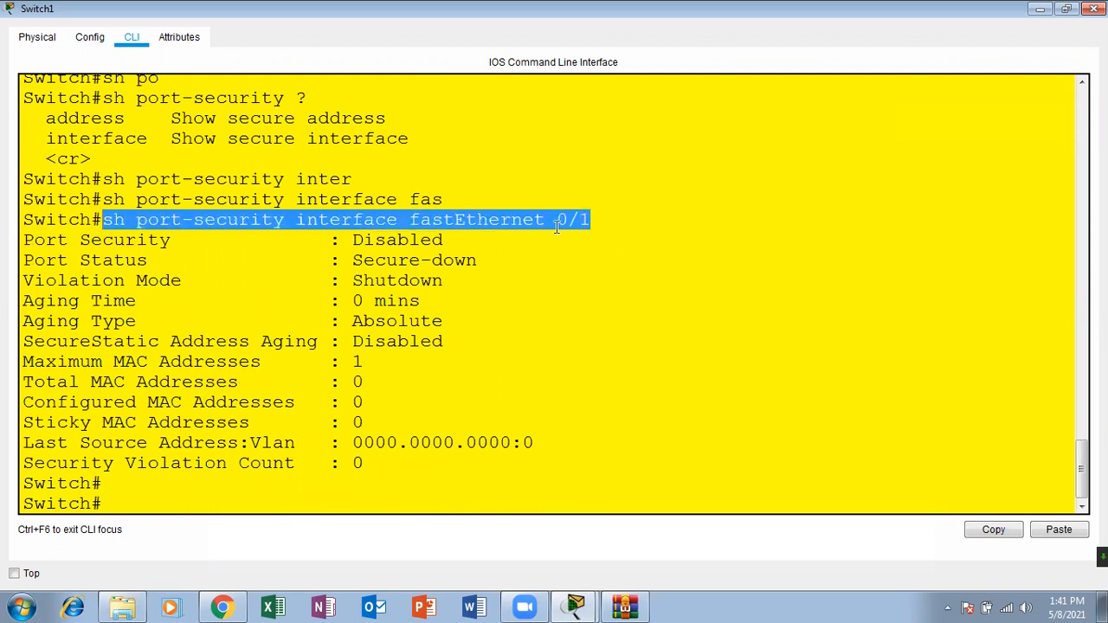
drag(445, 240, 303, 236)
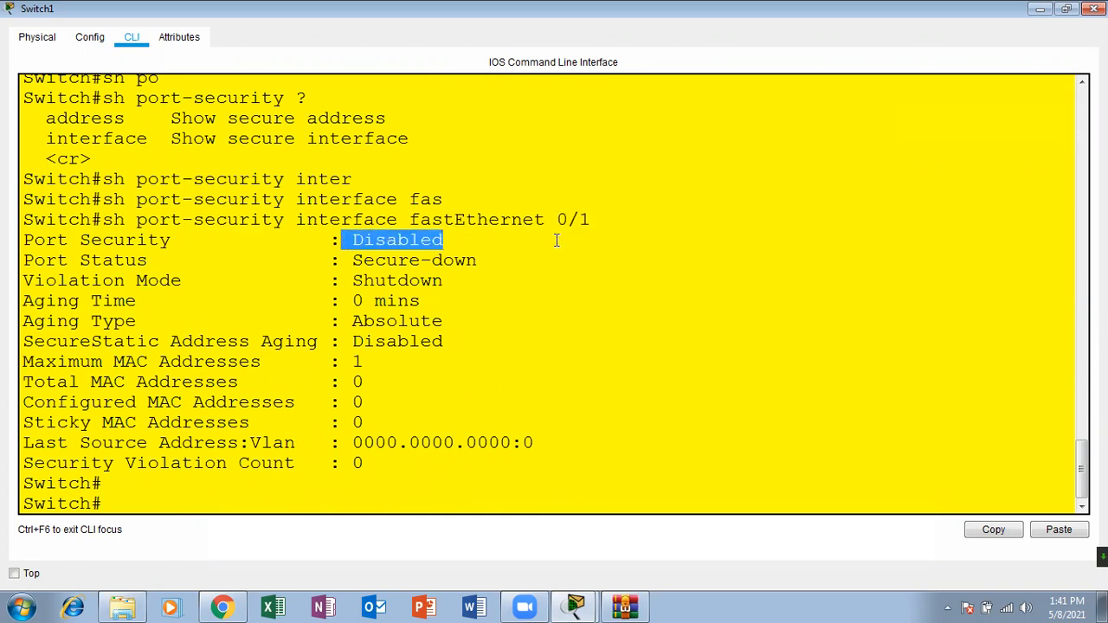
click(247, 501)
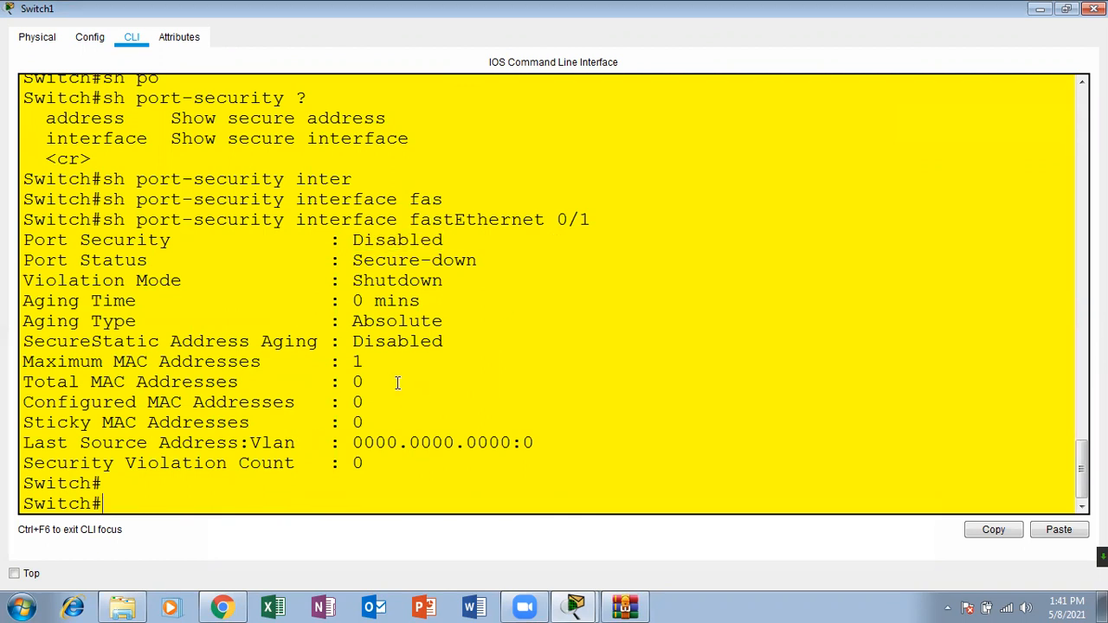
drag(374, 361, 21, 362)
drag(351, 362, 381, 360)
drag(443, 281, 358, 281)
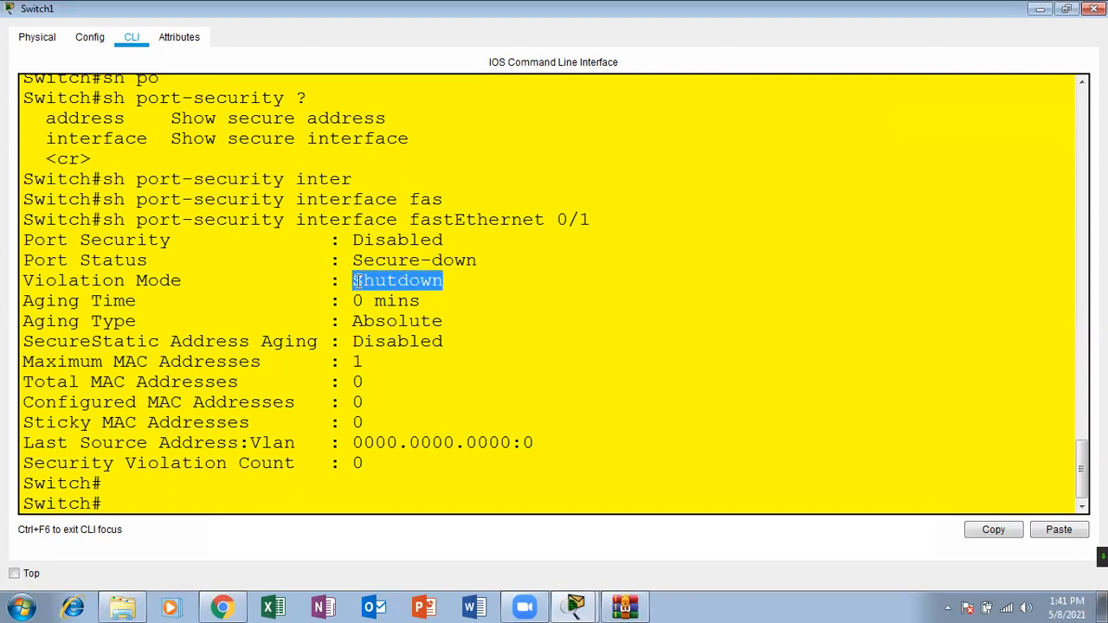
click(243, 499)
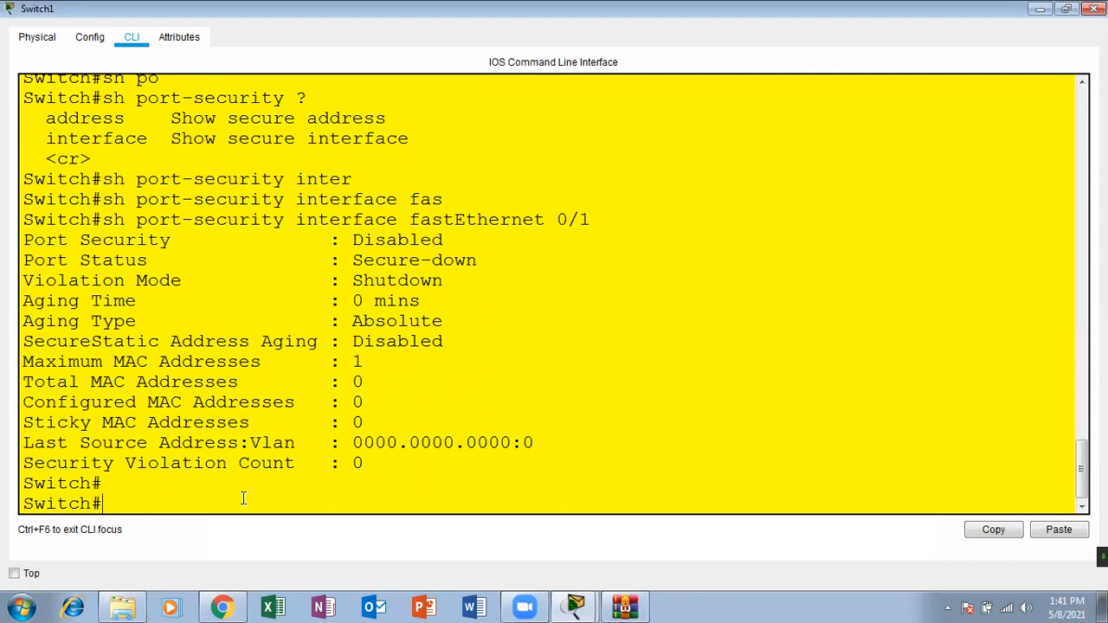
key(Return)
drag(249, 402, 33, 402)
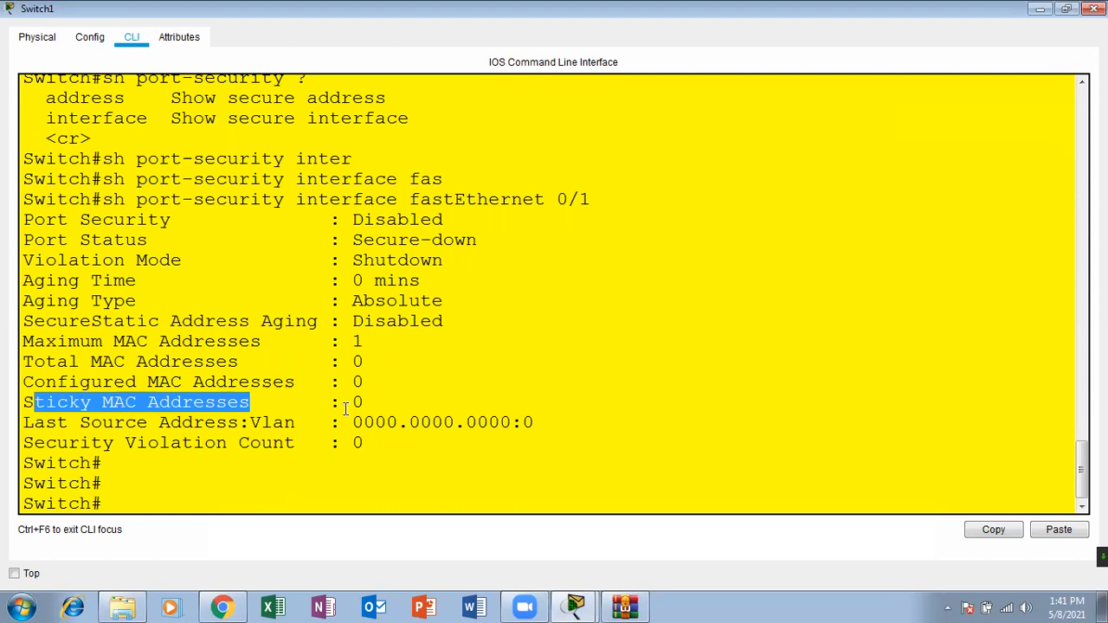
drag(593, 200, 545, 200)
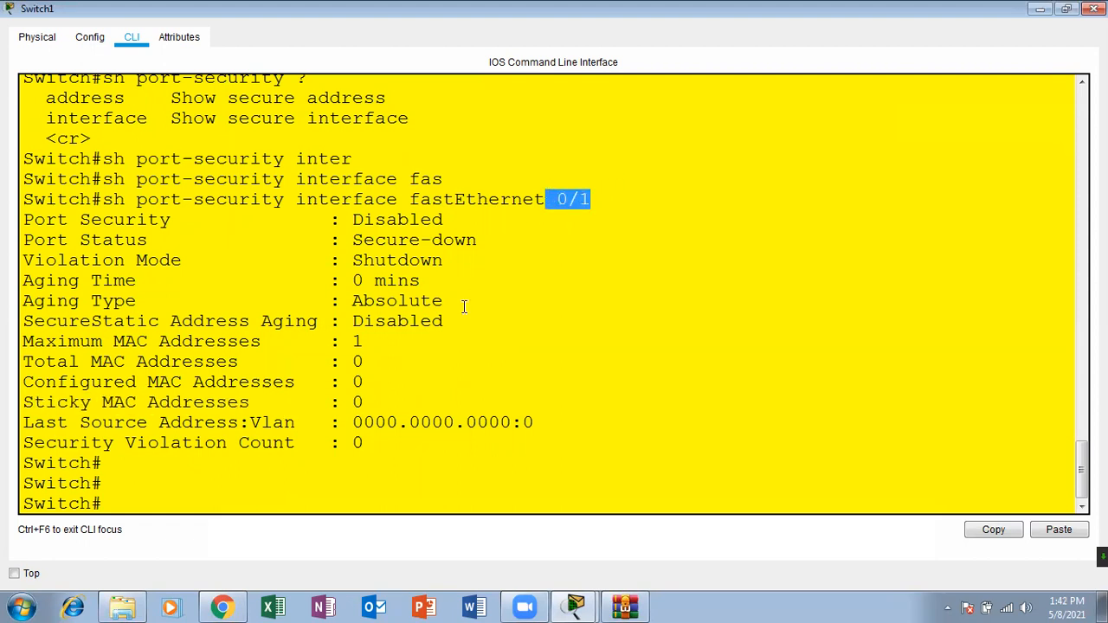
drag(374, 404, 350, 404)
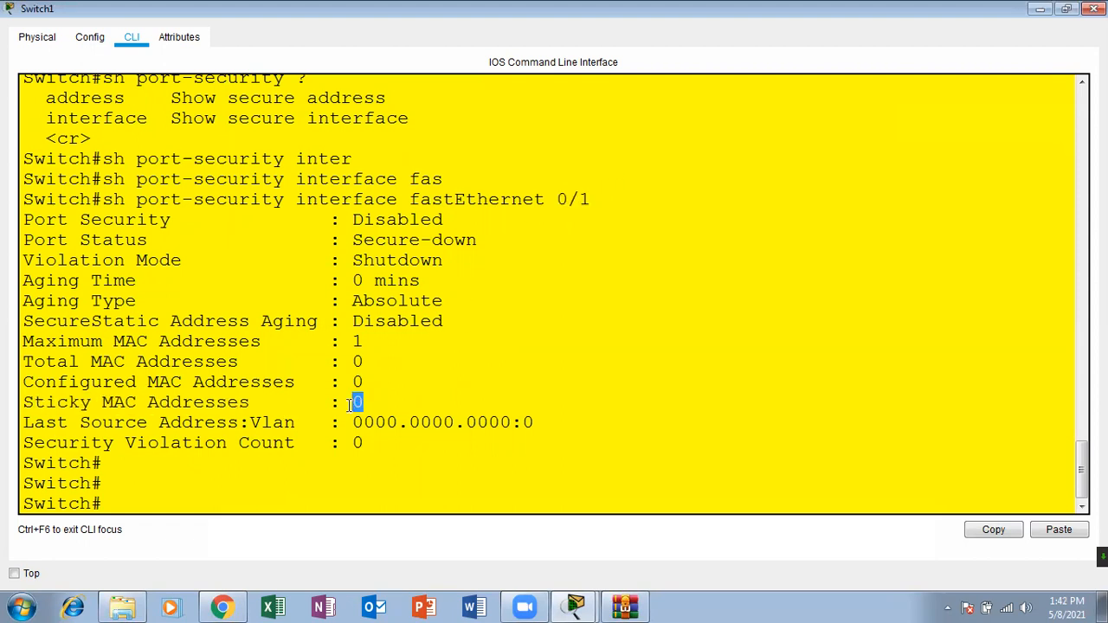
Step: Enter global configuration mode on the switch with configure terminal
click(311, 479)
key(Return)
key(Return)
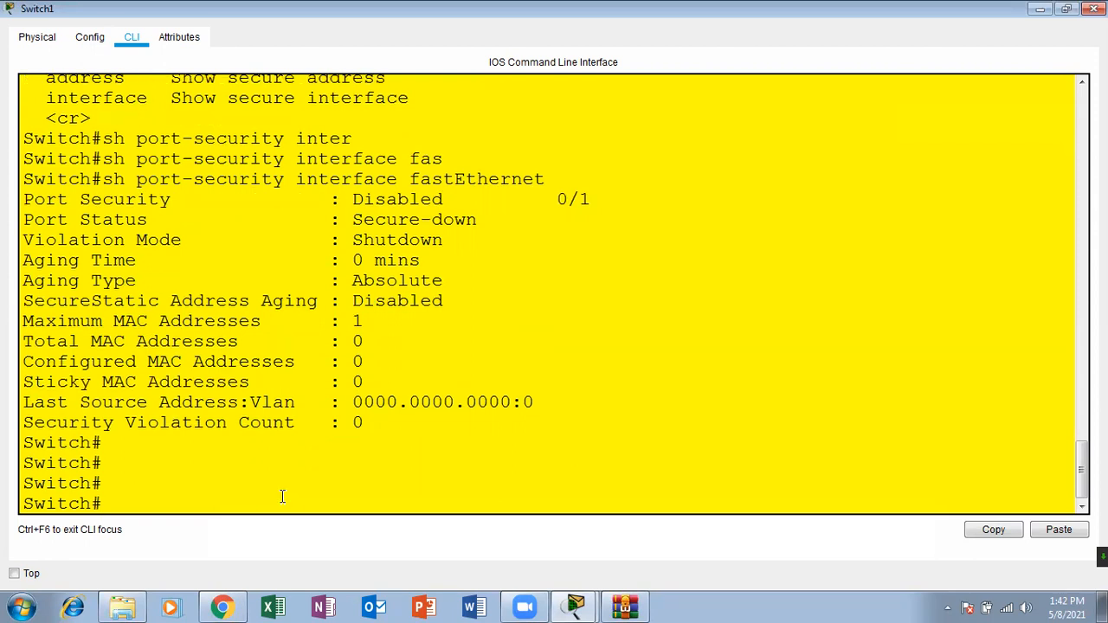
text(conf)
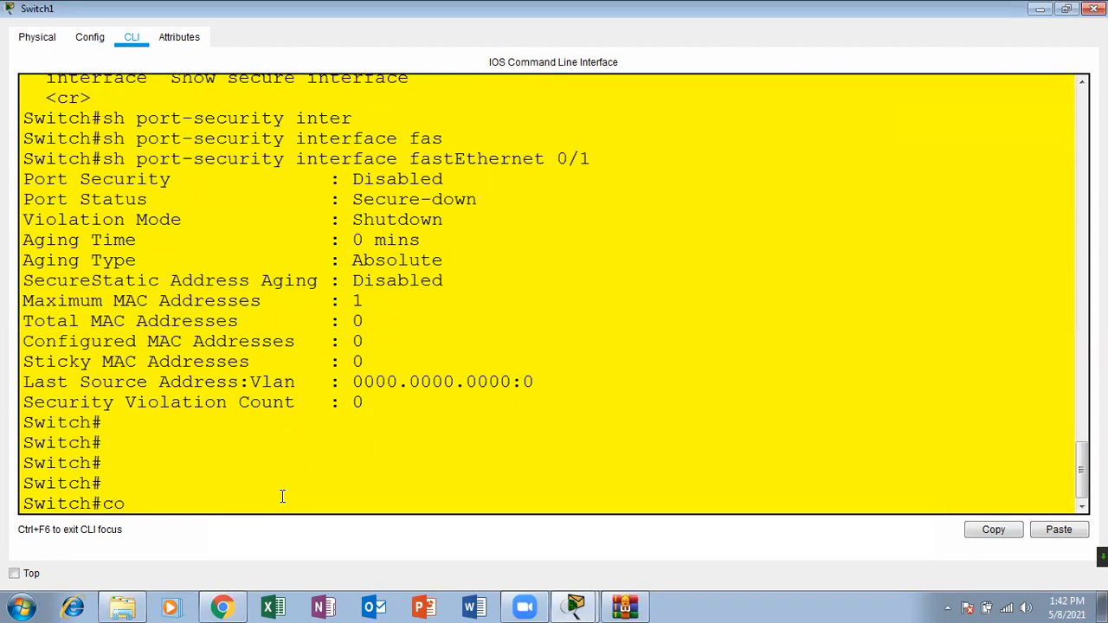
key(Tab)
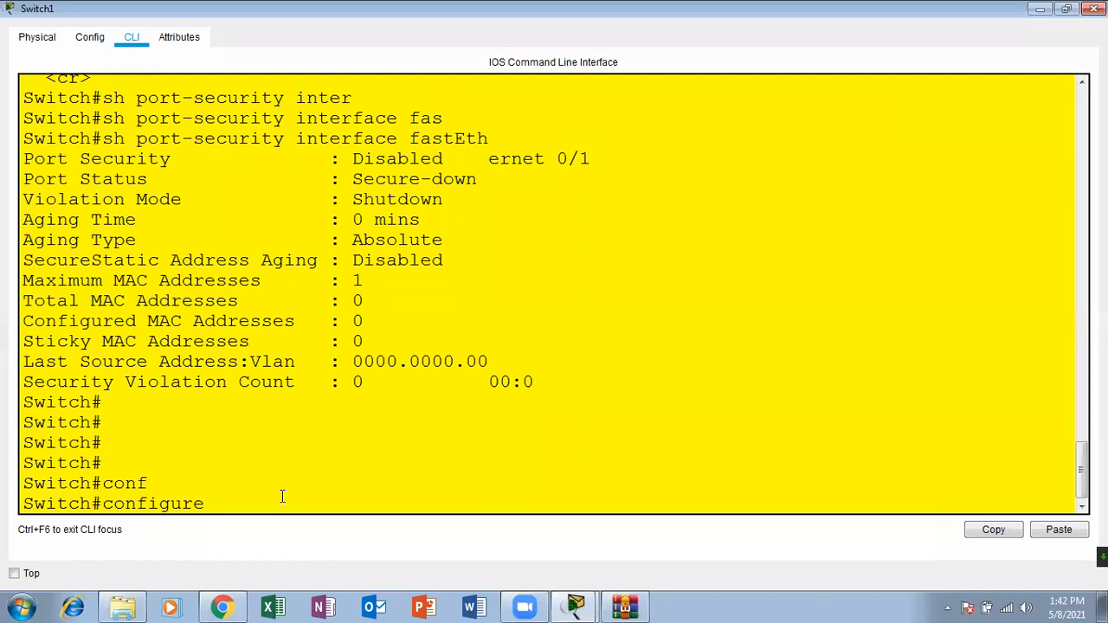
text(ter)
key(Tab)
key(Return)
key(Return)
key(Return)
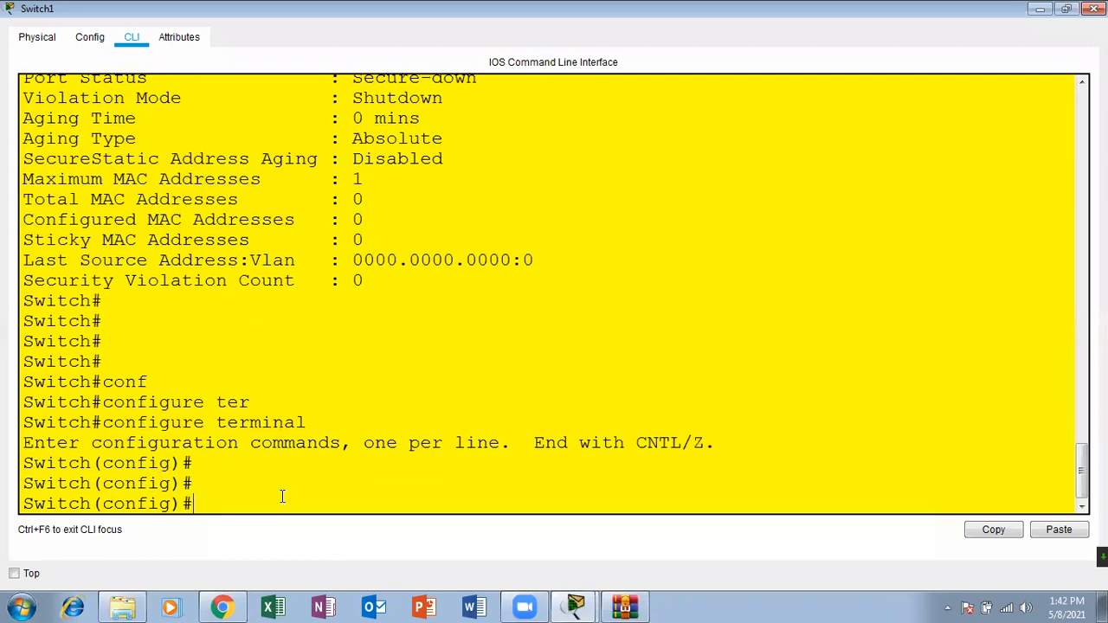
Step: Consult the port security configuration slide in Chrome, return to the switch and enter interface configuration for fastEthernet 0/1
click(227, 606)
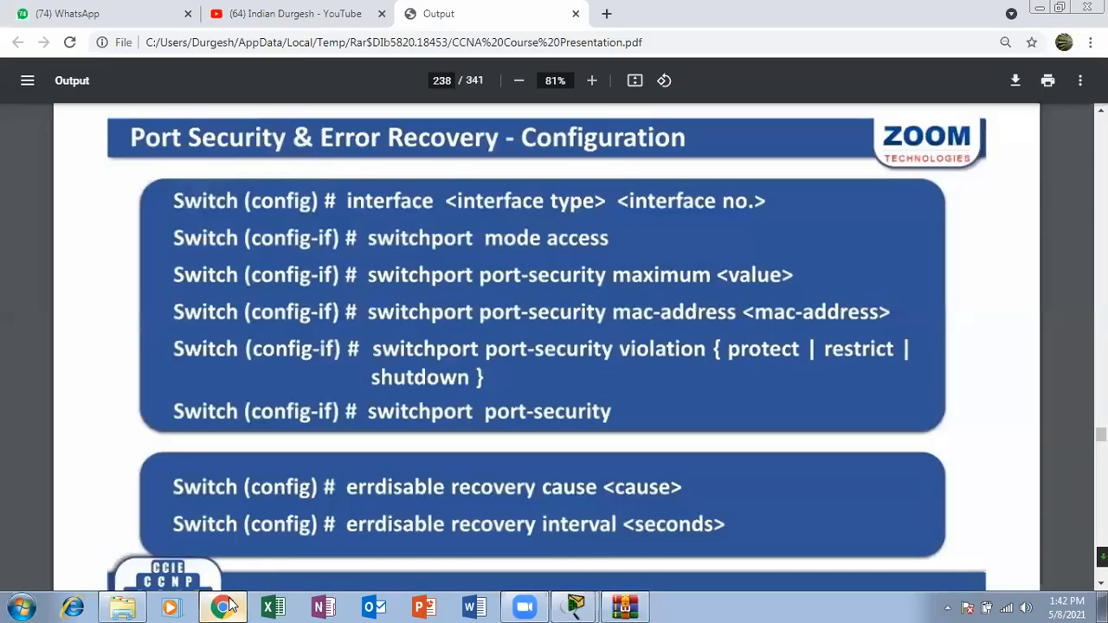
click(227, 606)
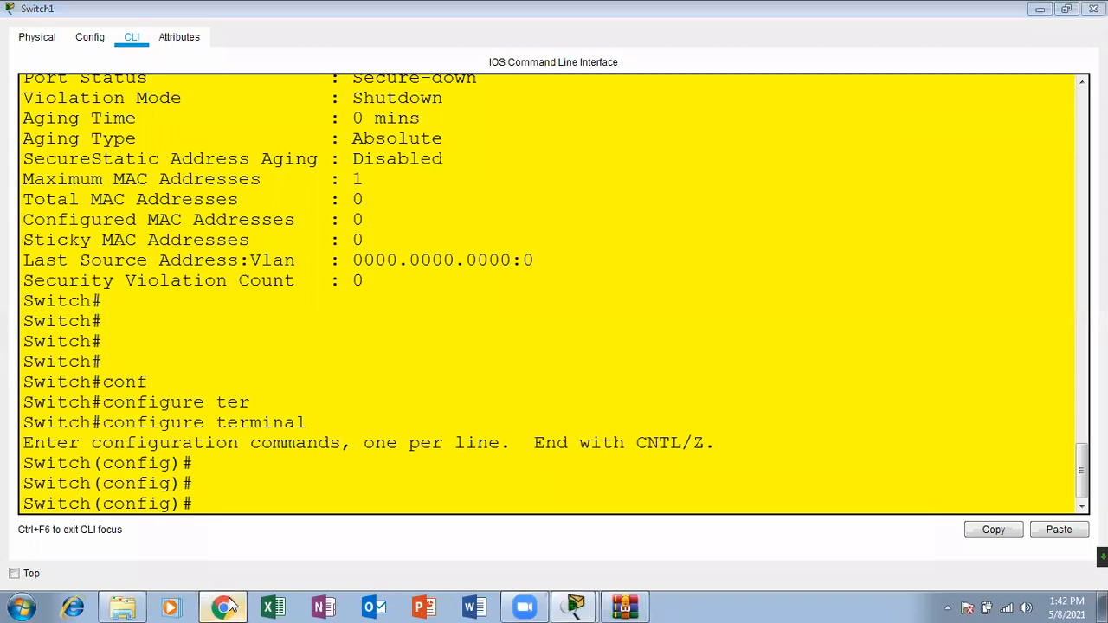
click(227, 606)
click(227, 606)
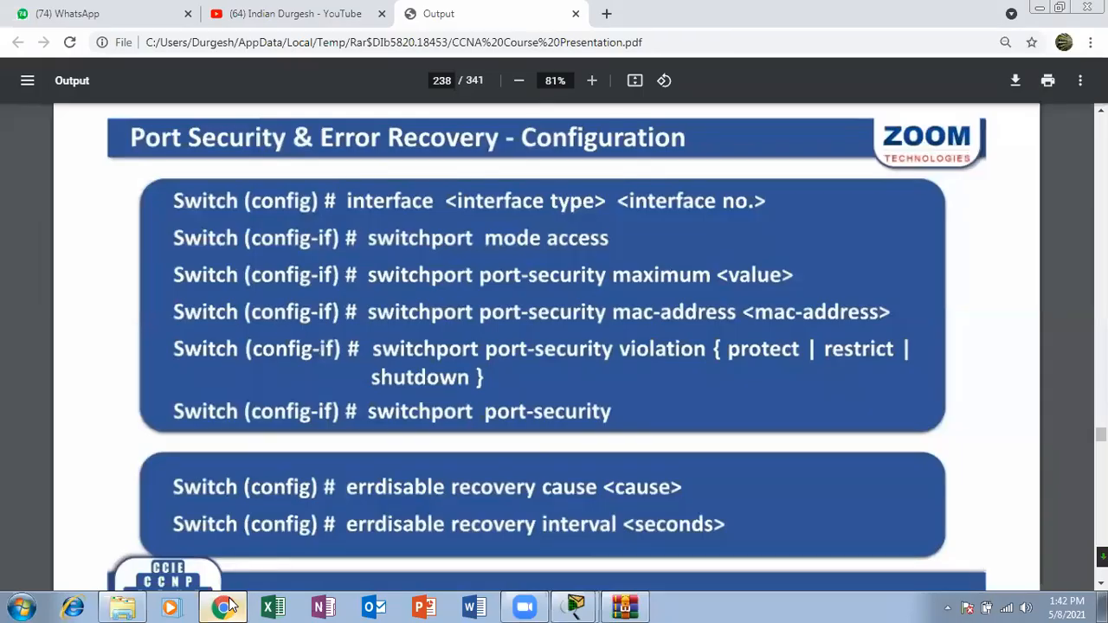
text(inter)
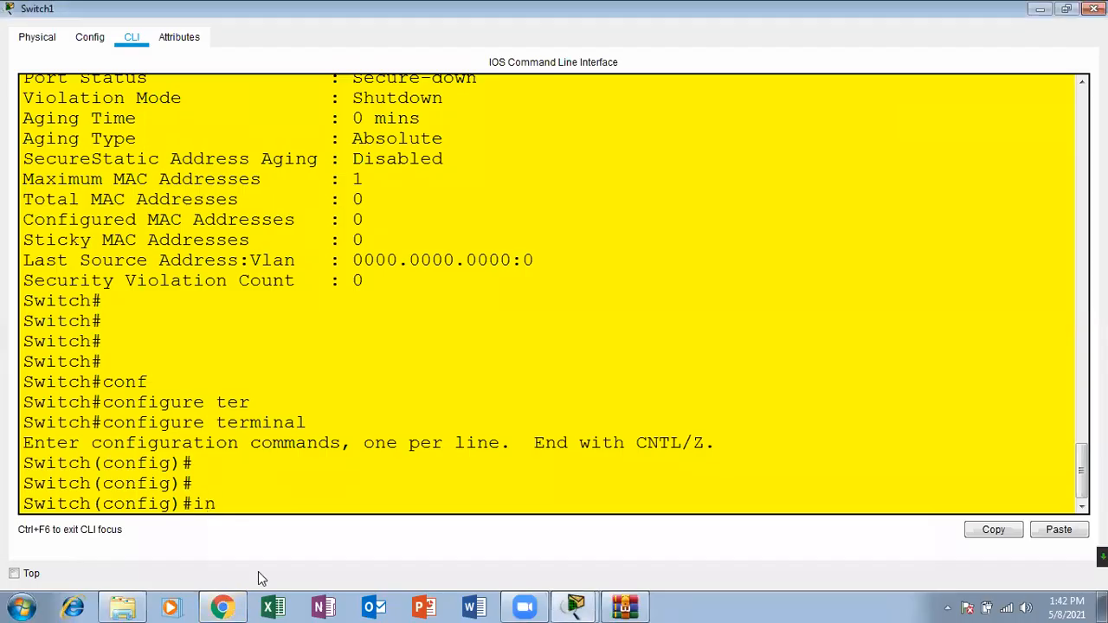
key(Tab)
text(fas)
key(Tab)
text(0/1)
key(Return)
key(Return)
key(Return)
Step: Put the interface into access mode with switchport mode access, checking the command against the slide
text(sw)
key(Tab)
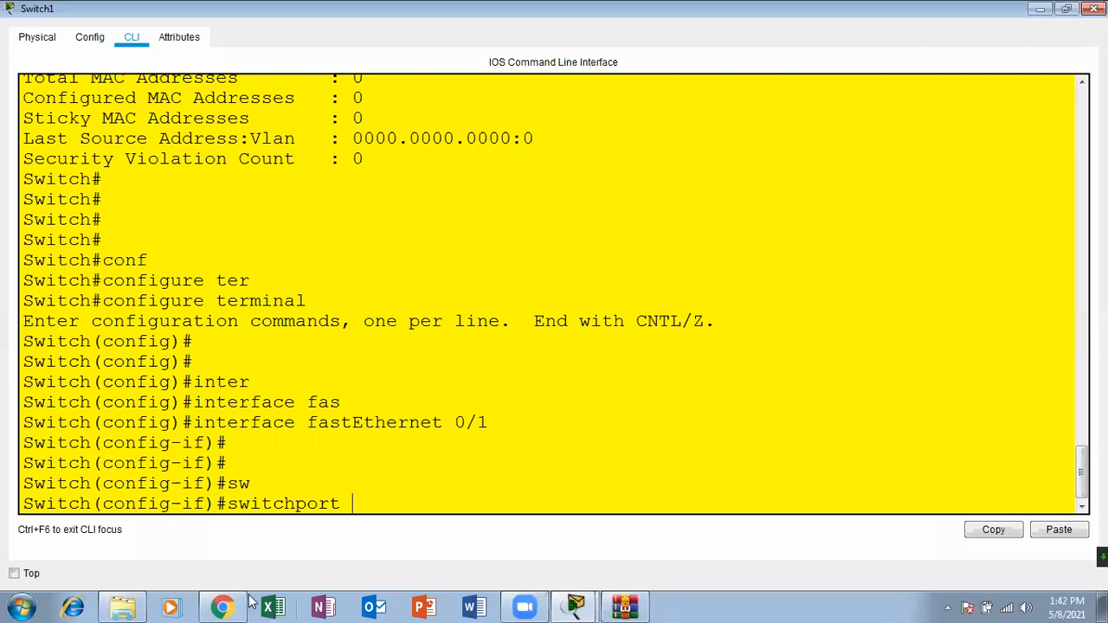
click(232, 604)
click(234, 603)
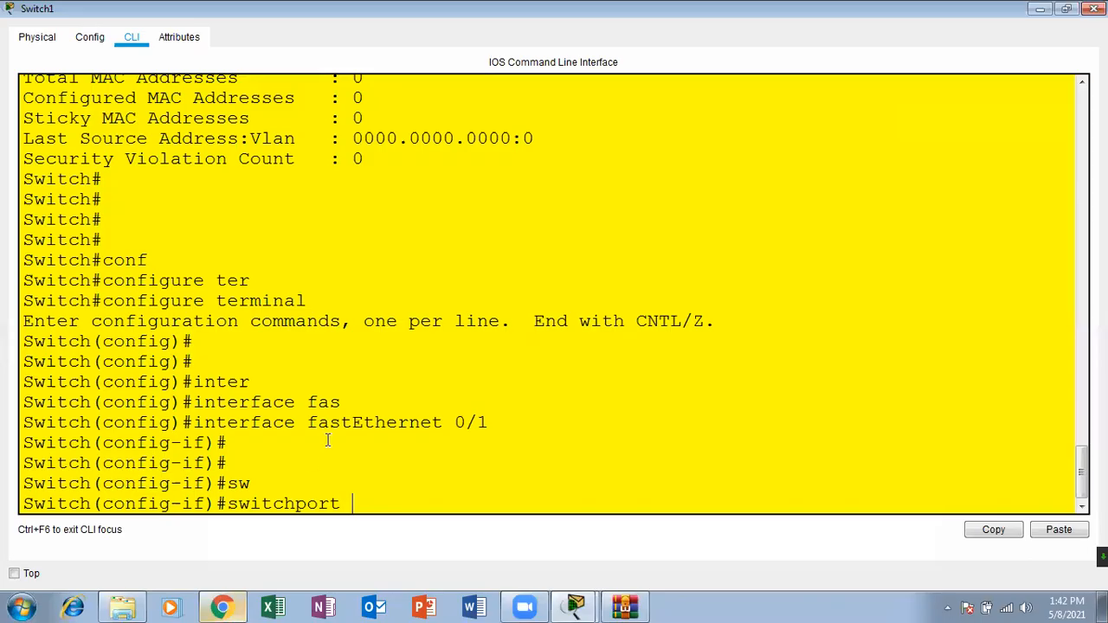
text(mo)
key(Tab)
text(acc)
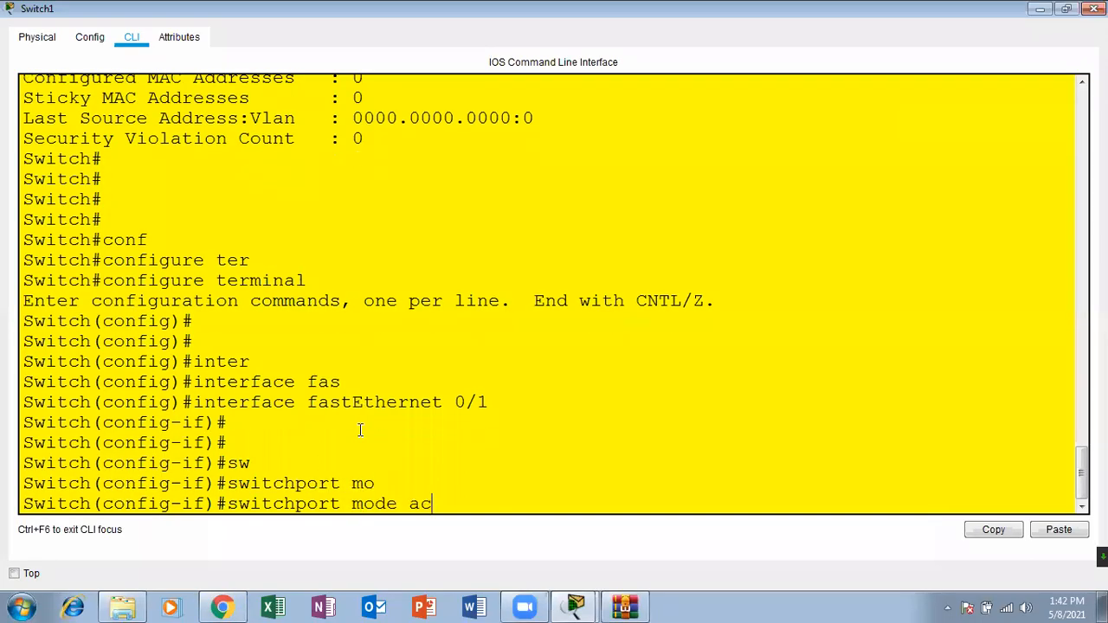
key(Tab)
key(Return)
key(Return)
key(Return)
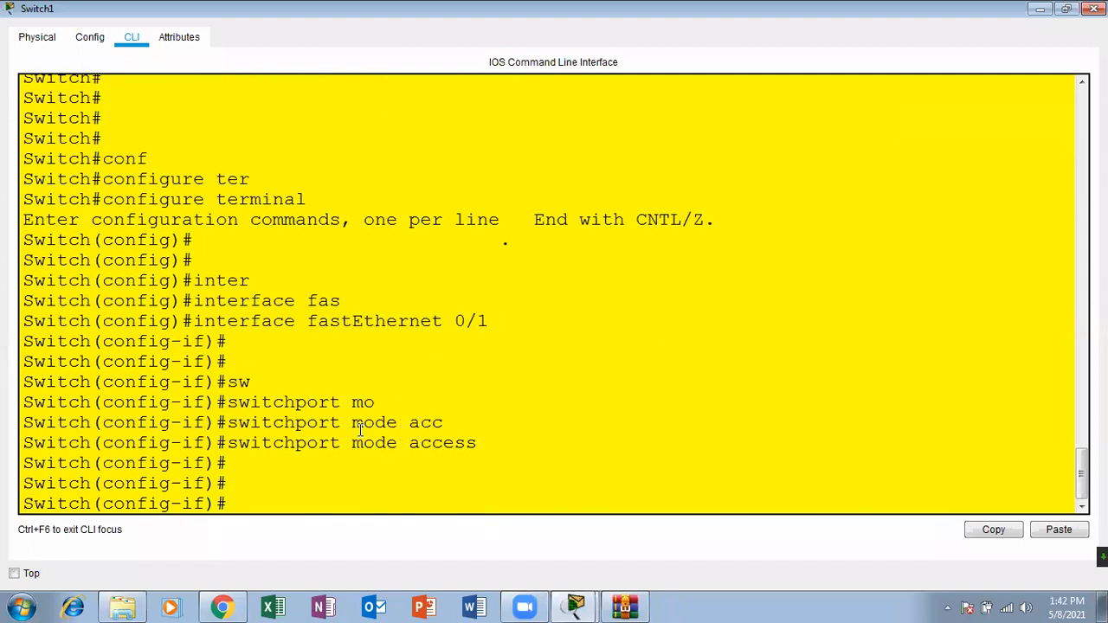
Step: Check the slide for the port security syntax and list the options of switchport port-security
click(234, 603)
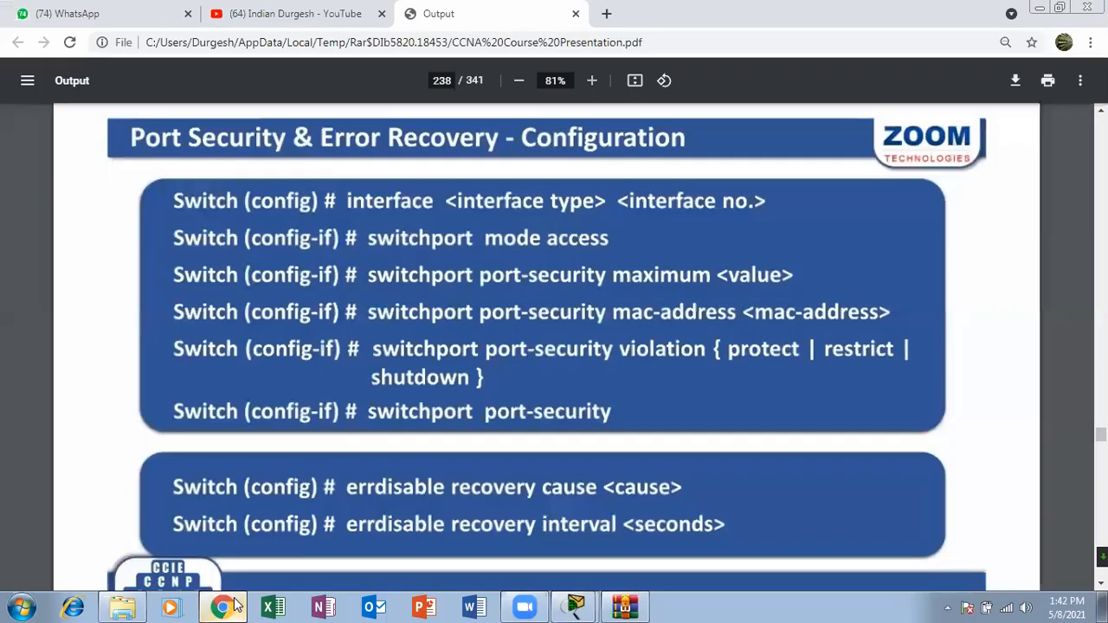
click(234, 603)
text(sw)
key(Tab)
text(po)
key(Tab)
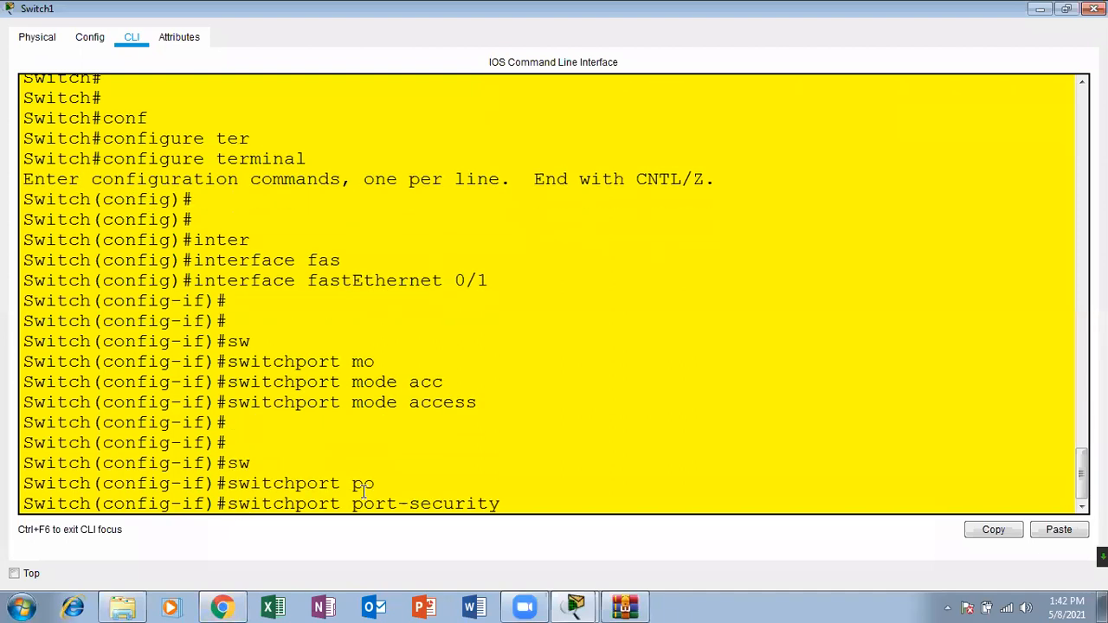
text(?max)
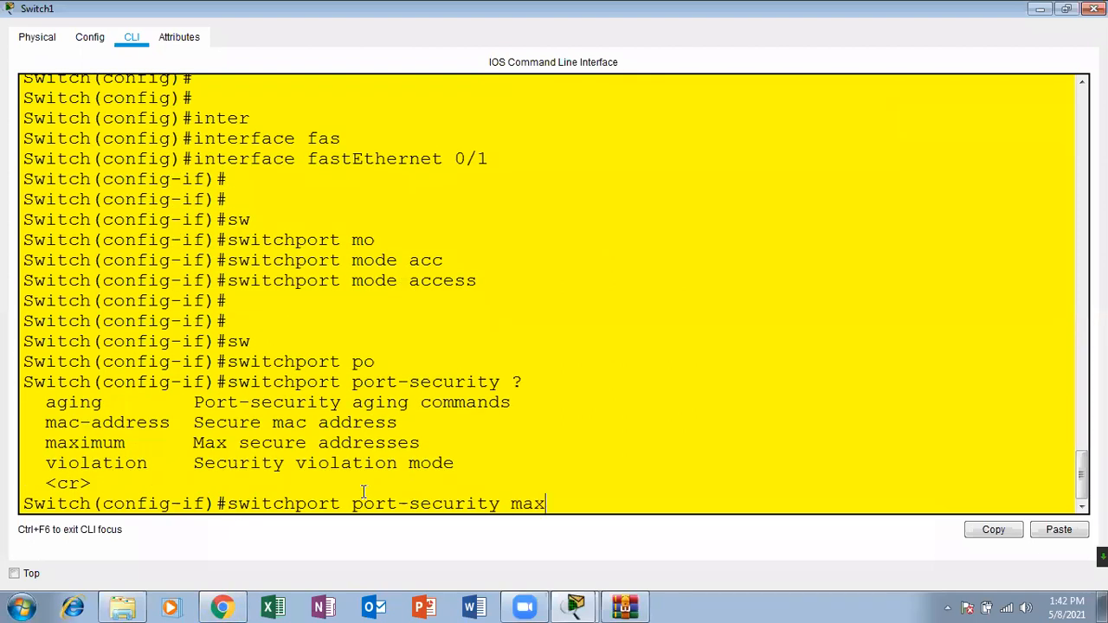
Step: Look up the allowed range for maximum secure addresses and run switchport port-security maximum 1
key(Tab)
text(?)
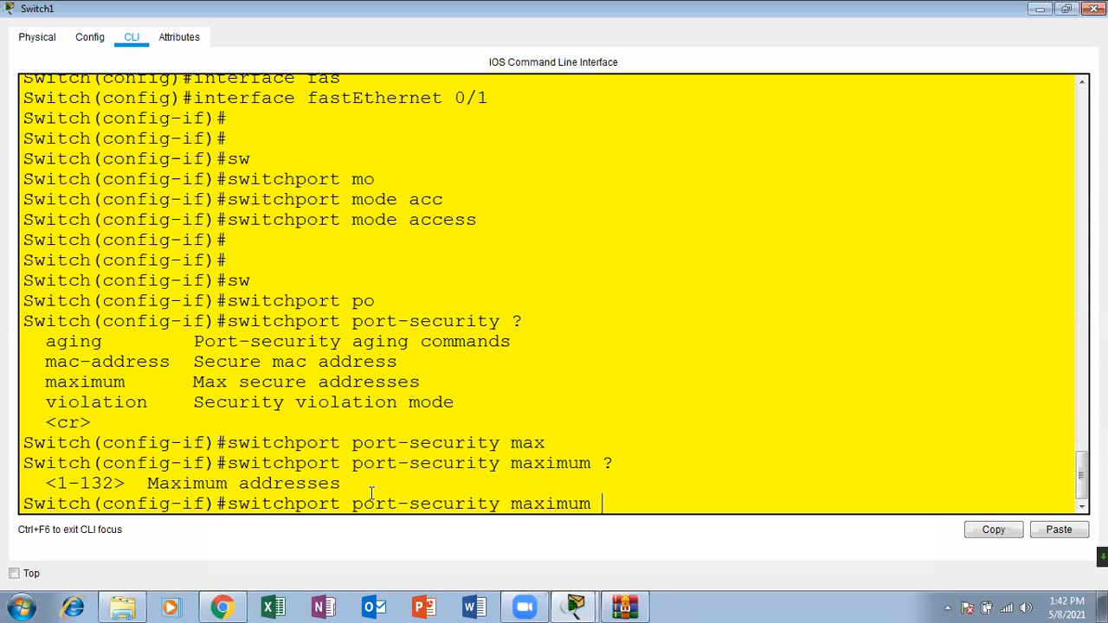
drag(341, 483, 45, 483)
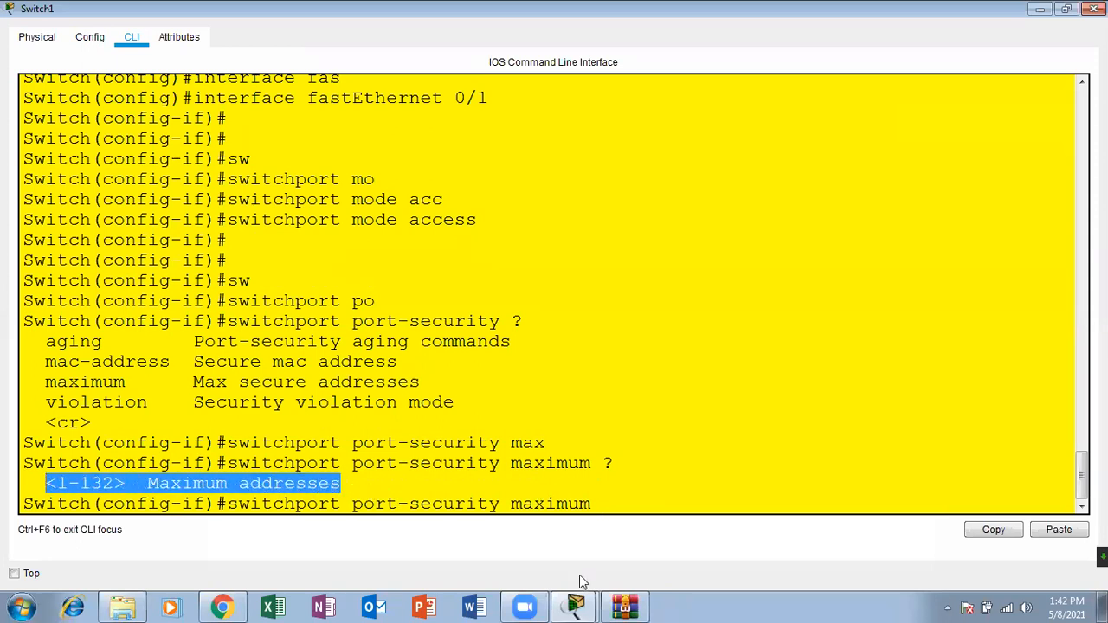
click(602, 469)
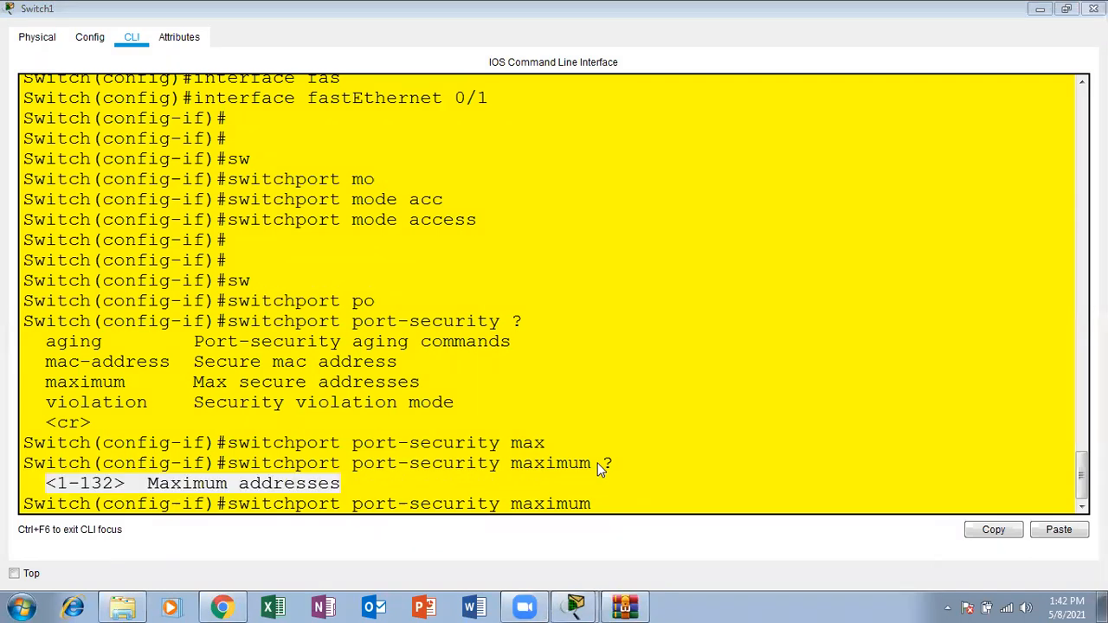
click(577, 467)
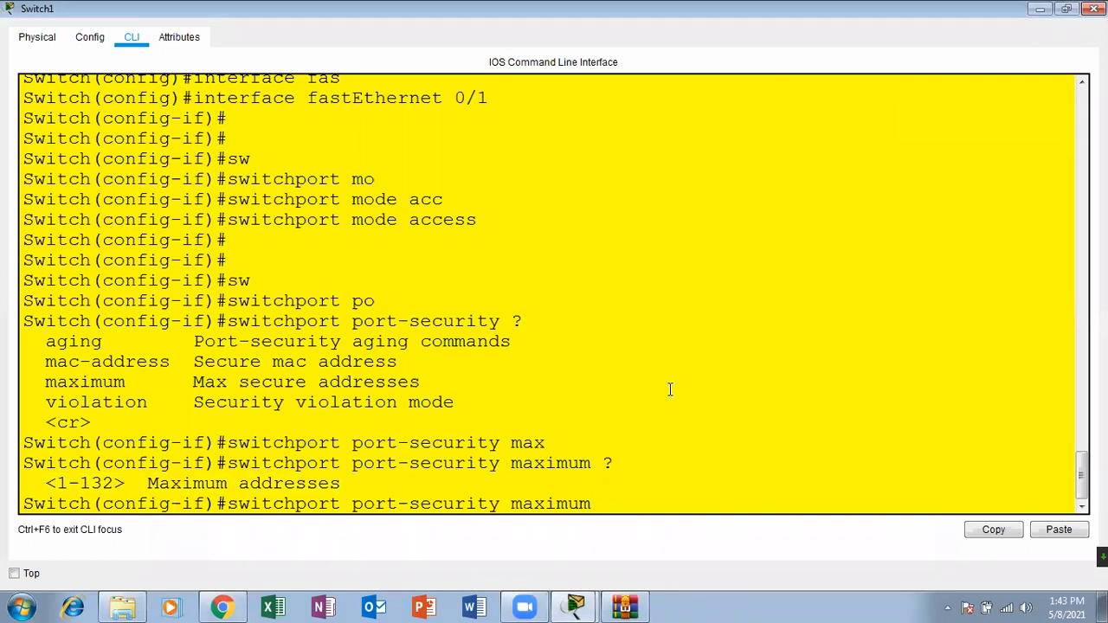
key(Return)
key(Return)
key(Return)
key(Return)
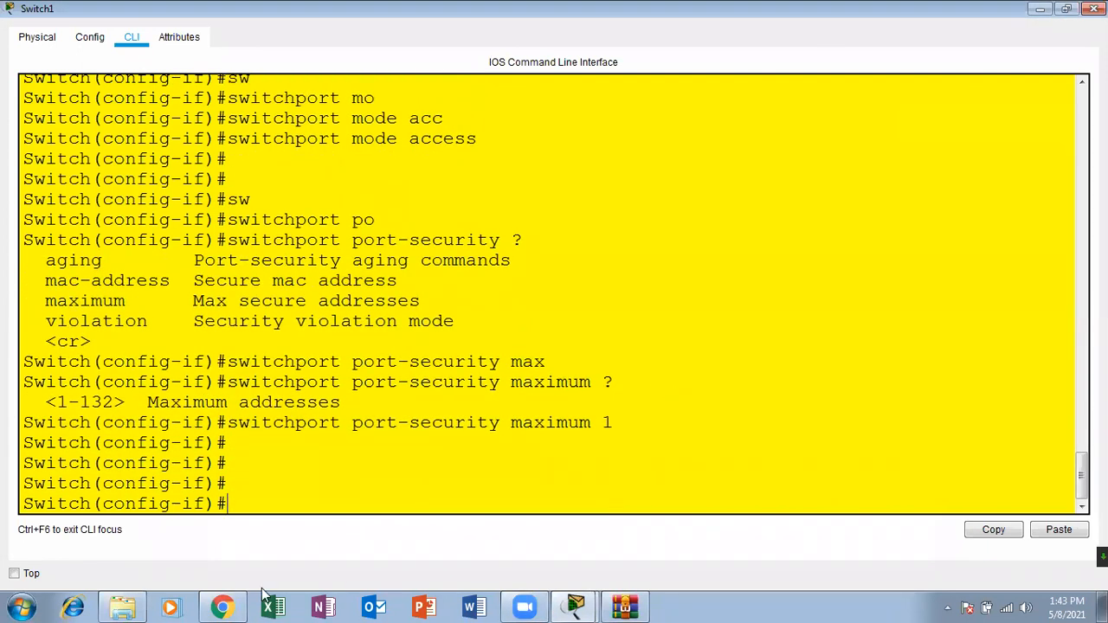
Step: Check the slide for the MAC address syntax and list the options of switchport port-security mac-address
click(222, 607)
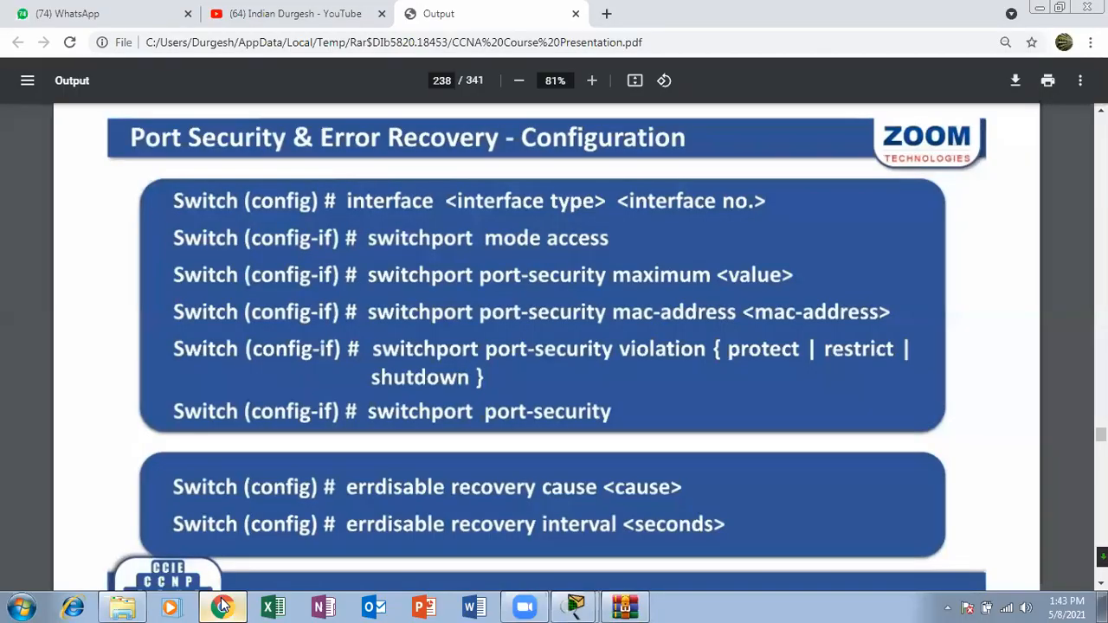
click(222, 607)
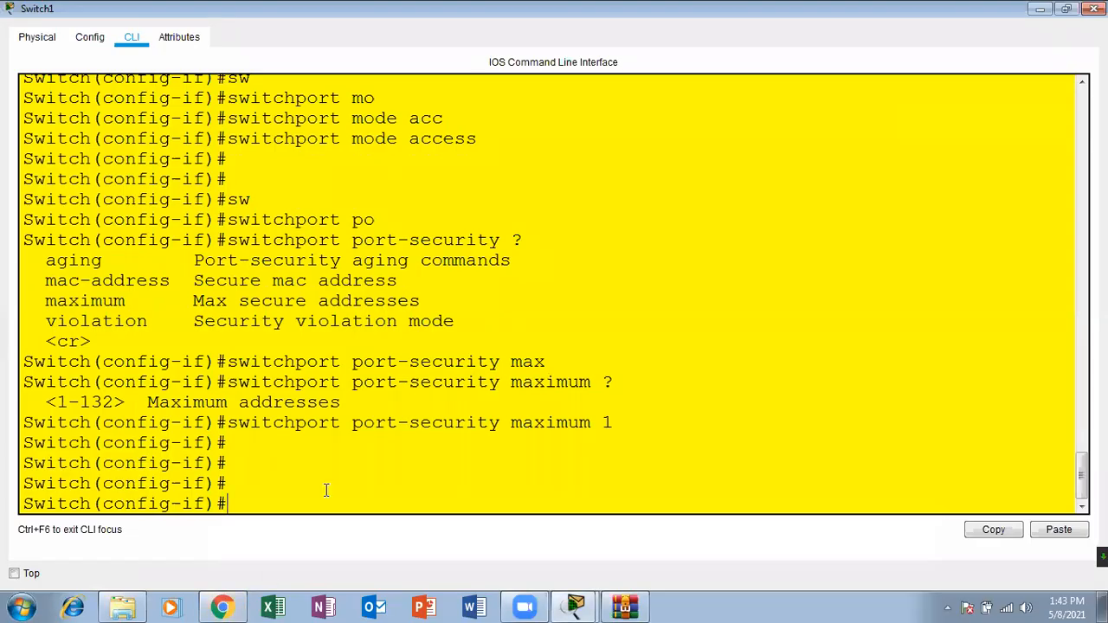
text(sw)
key(Tab)
text(po)
key(Tab)
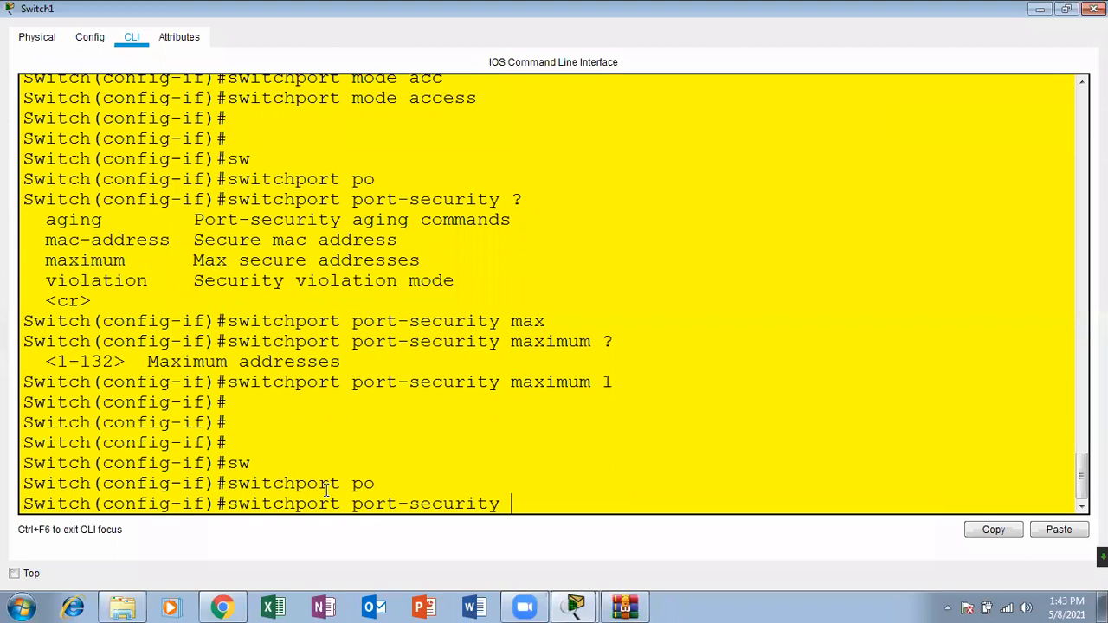
text(?mac)
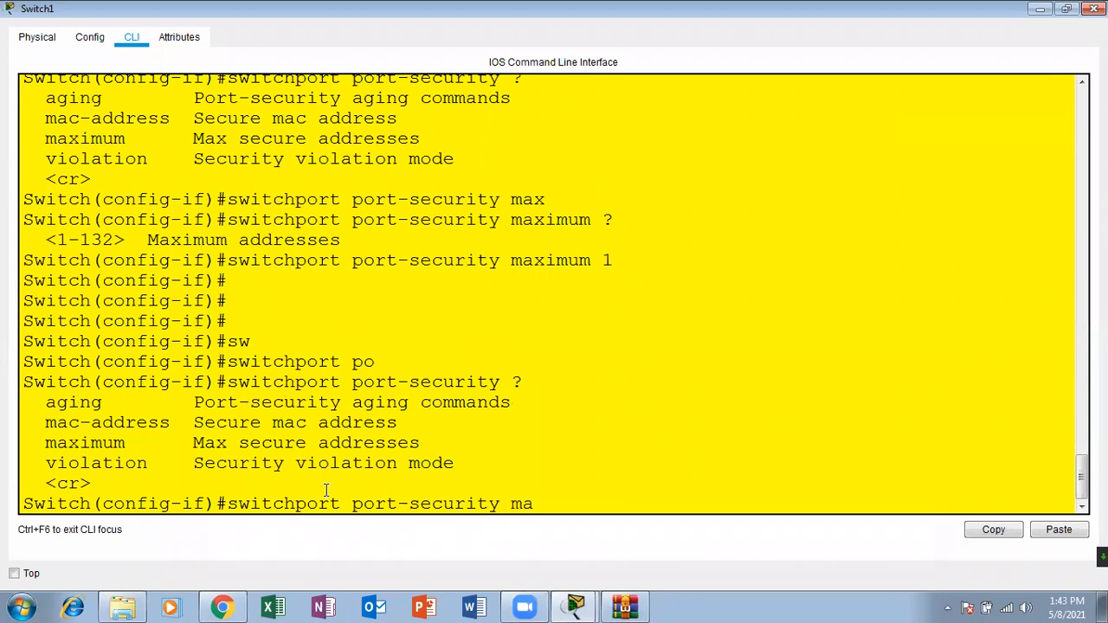
key(Tab)
text(?)
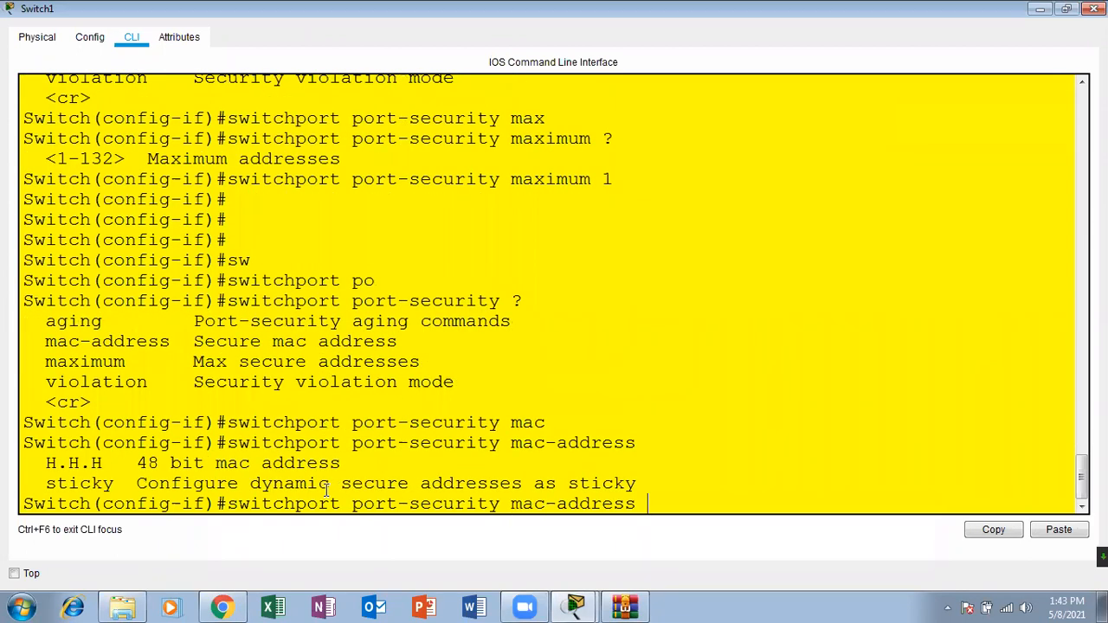
Step: Examine the 48-bit address option and the Fa0/1 entry in the earlier MAC address table, returning to the current prompt
drag(343, 463, 45, 463)
drag(1082, 478, 1062, 323)
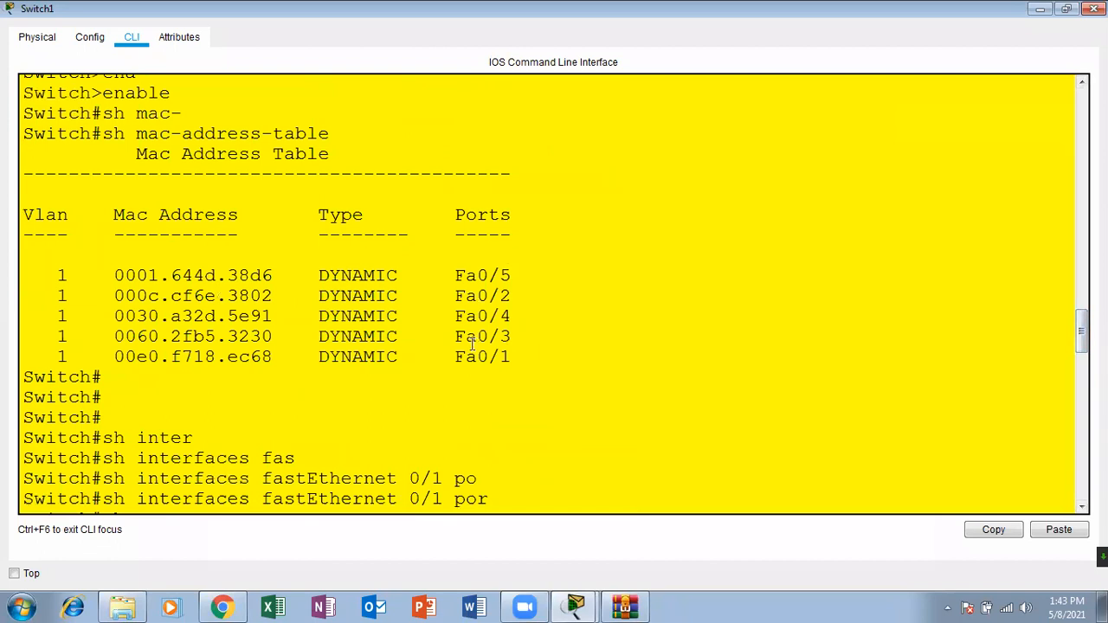
drag(274, 356, 129, 354)
drag(273, 356, 116, 351)
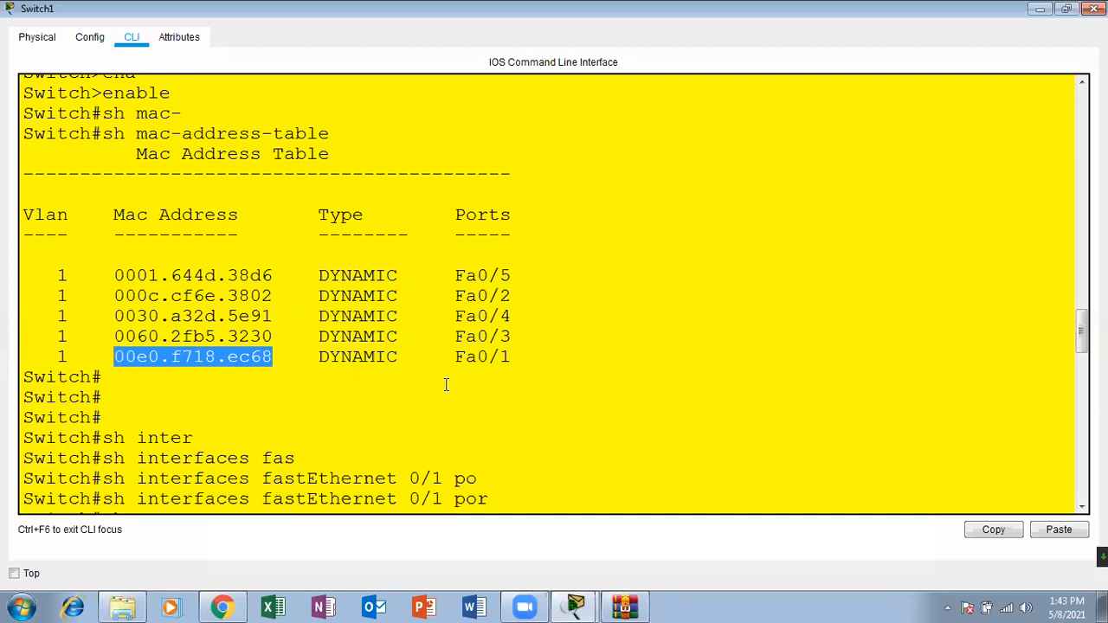
drag(513, 356, 443, 357)
drag(286, 357, 21, 357)
click(849, 315)
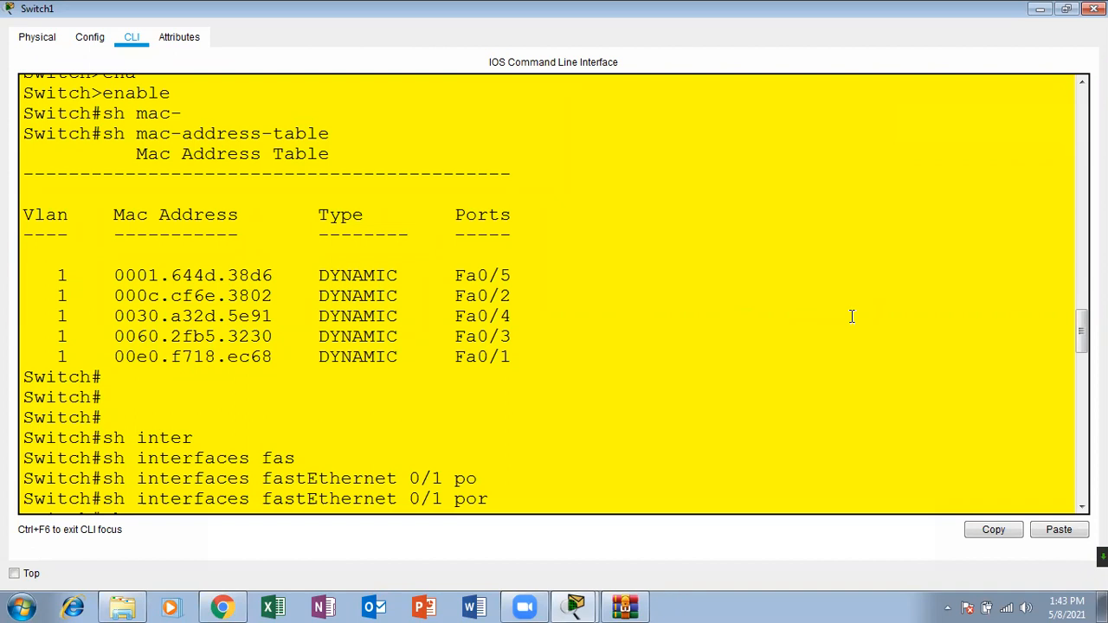
drag(1081, 330, 1082, 474)
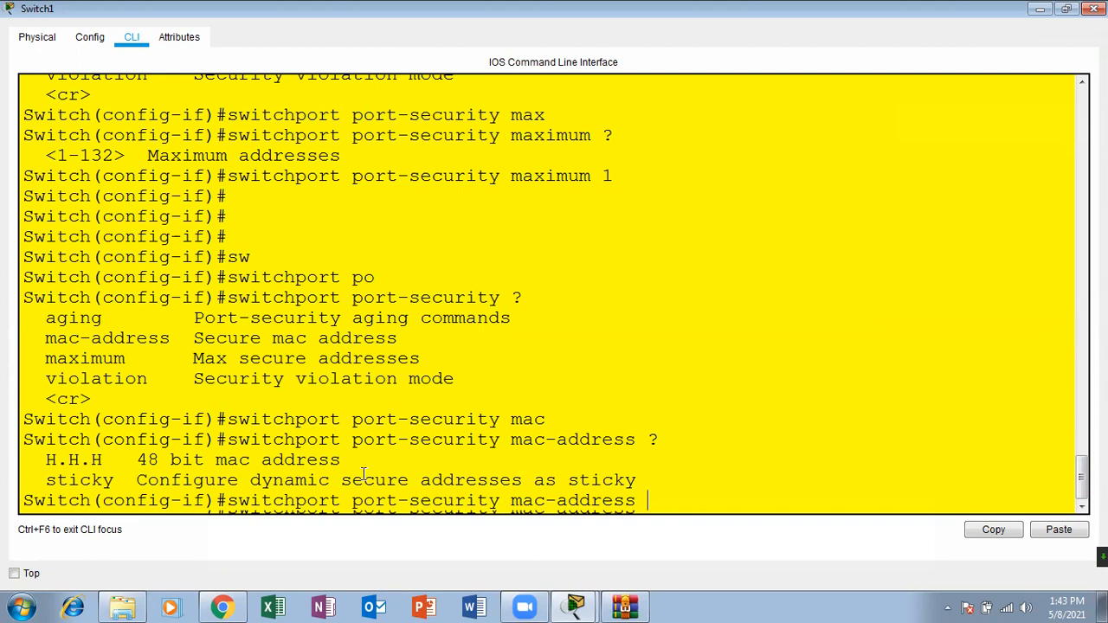
Step: Run switchport port-security mac-address sticky on the interface and return to privileged mode
drag(414, 483, 250, 481)
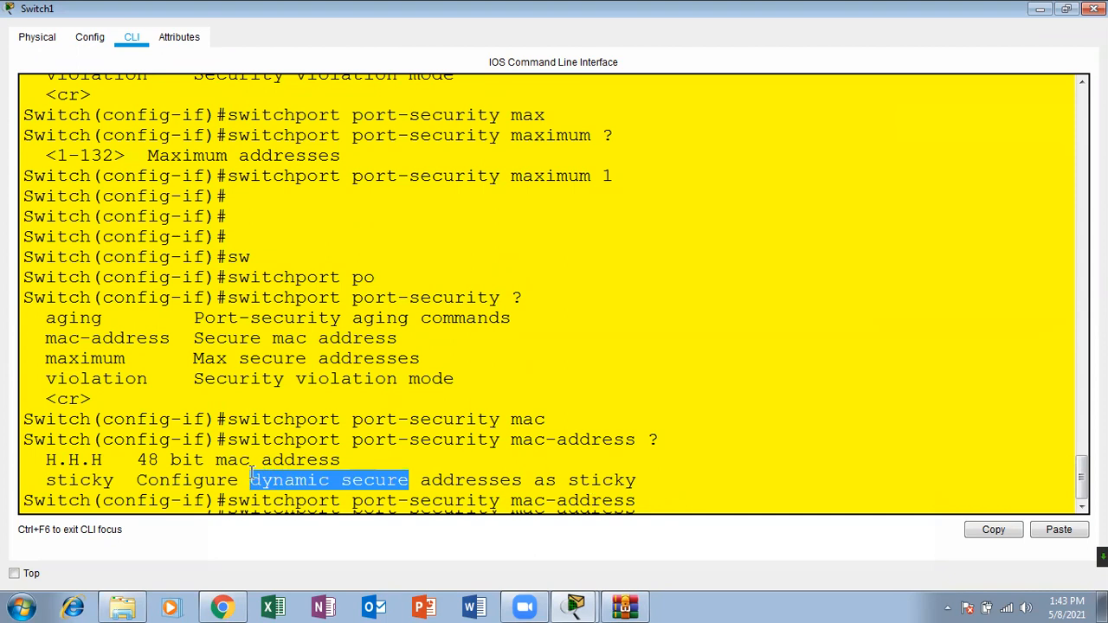
click(686, 501)
text(s)
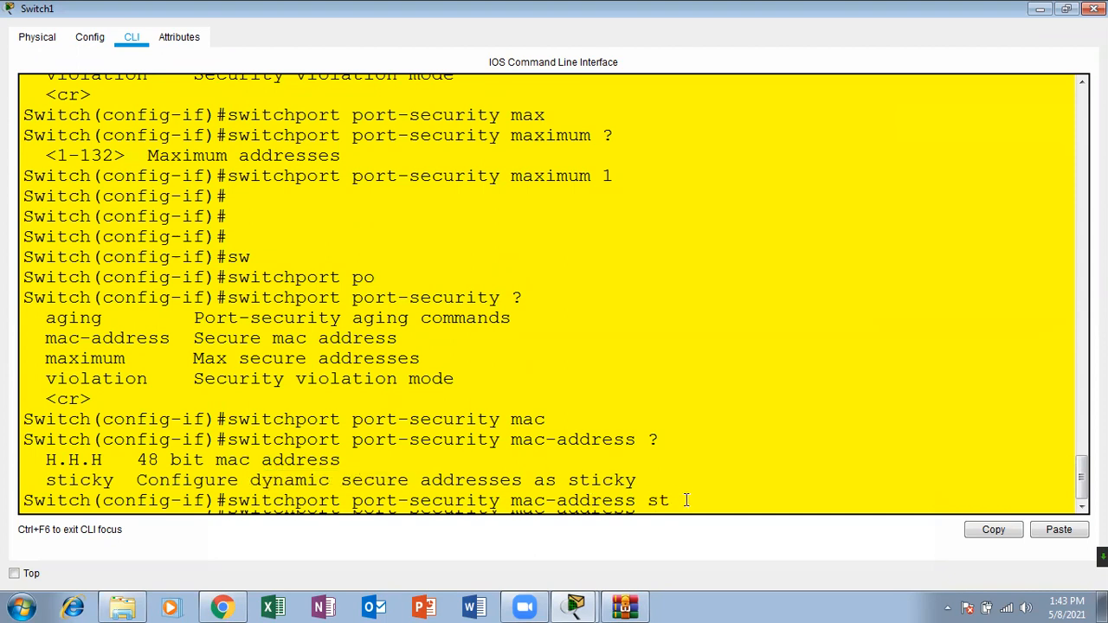
text(t)
key(Tab)
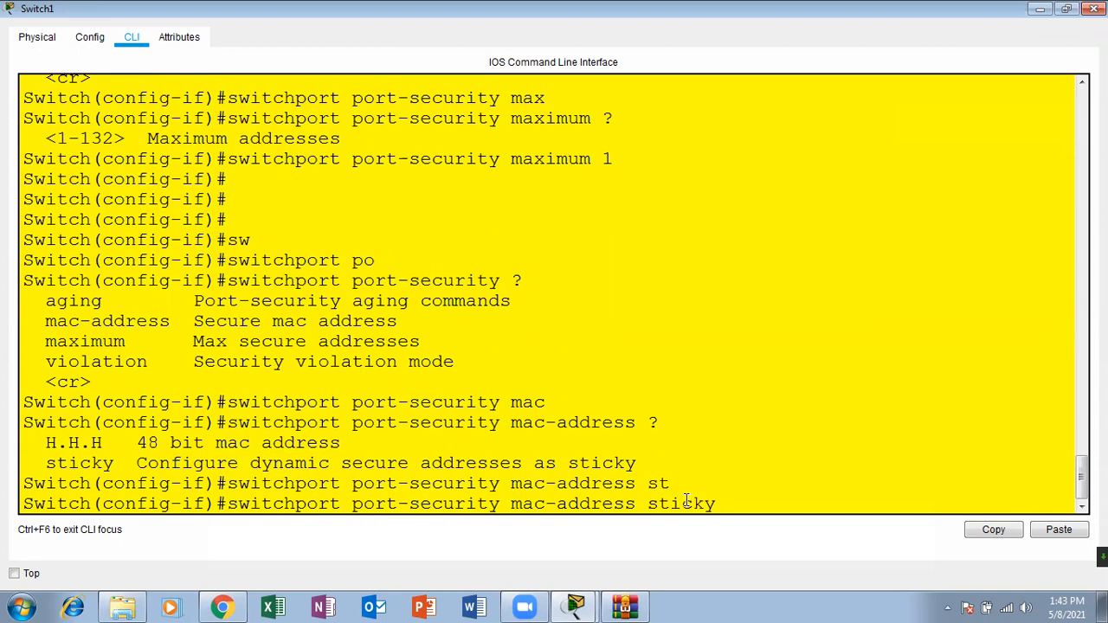
key(Return)
key(Return)
key(Return)
key(ctrl+z)
key(Return)
key(Return)
key(Return)
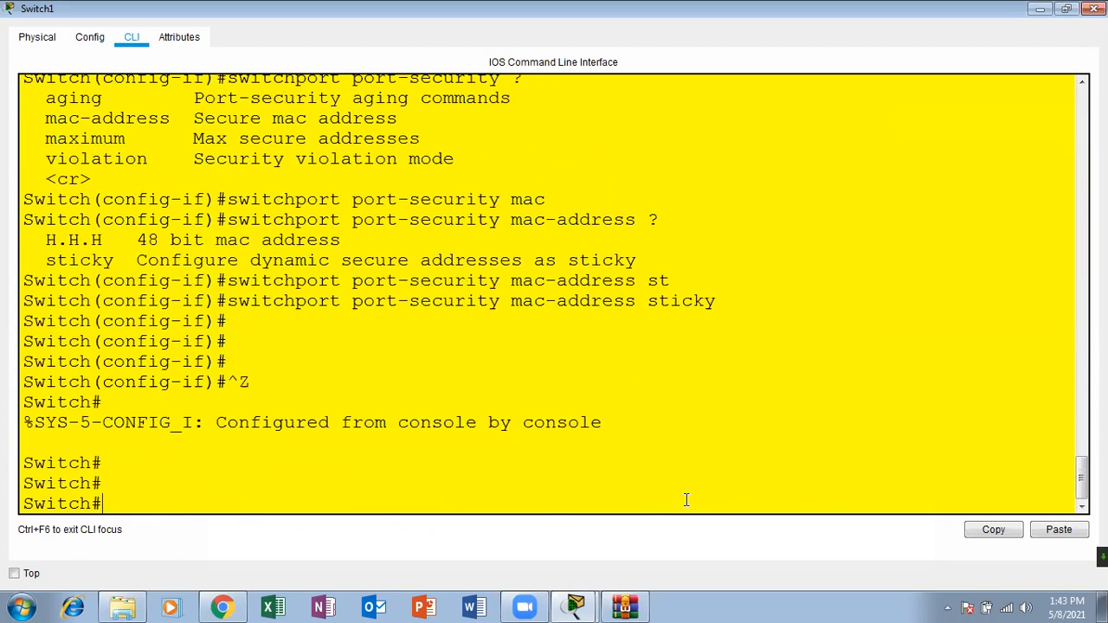
Step: Rerun sh port-security interface fastEthernet 0/1 and examine its sticky MAC addresses entry
key(Up)
key(Up)
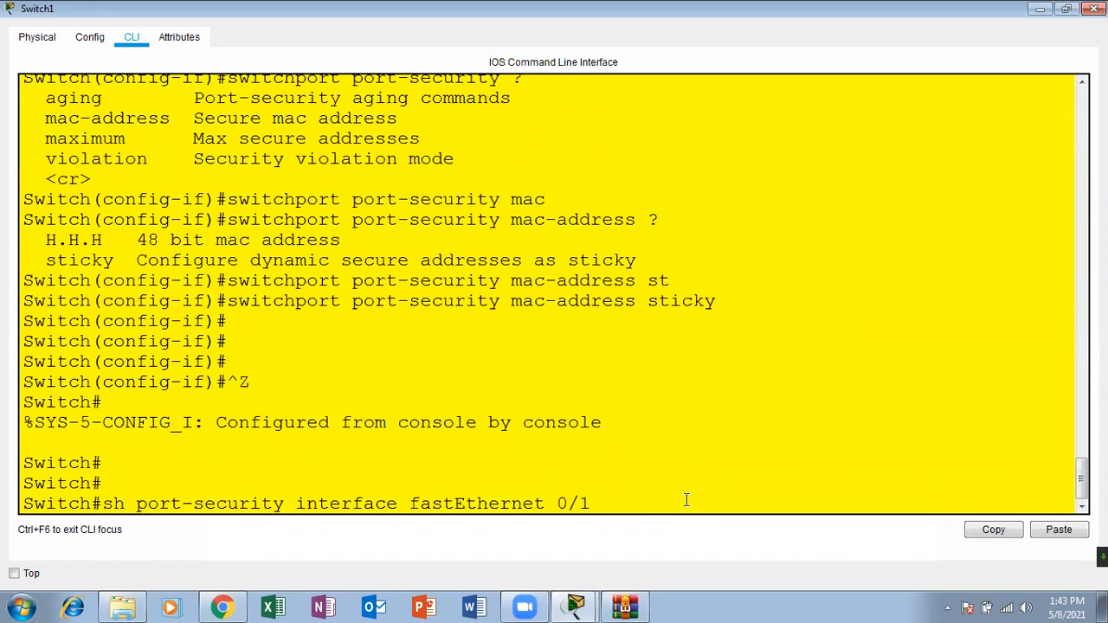
key(Return)
key(Return)
key(Return)
key(Return)
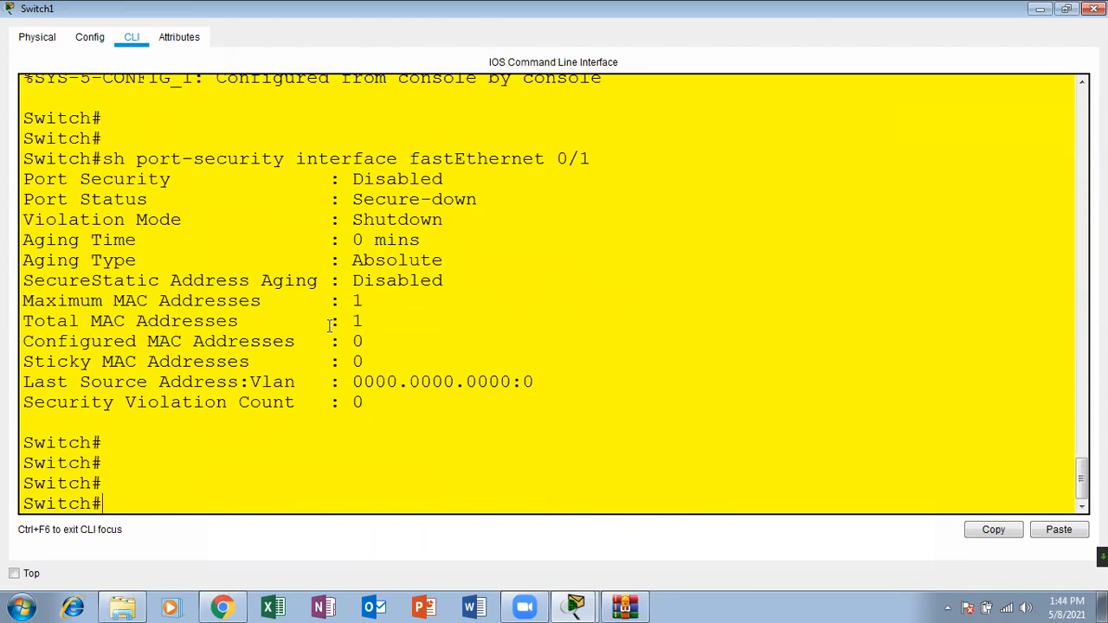
drag(104, 362, 383, 362)
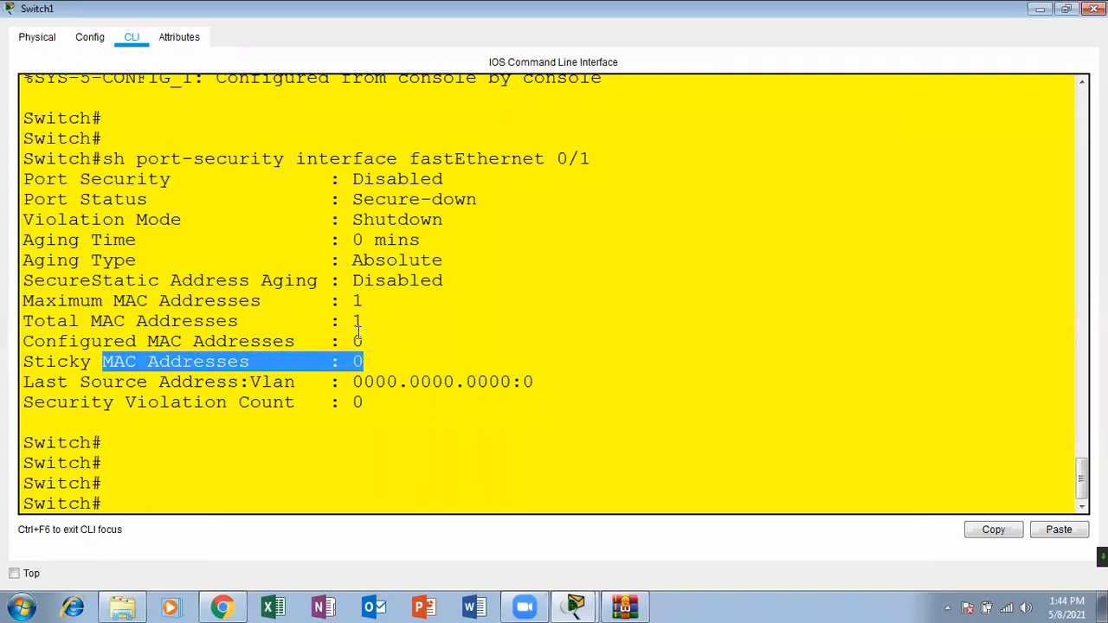
Step: Examine the Port Security status entry in the port-security output for Fa0/1
click(356, 182)
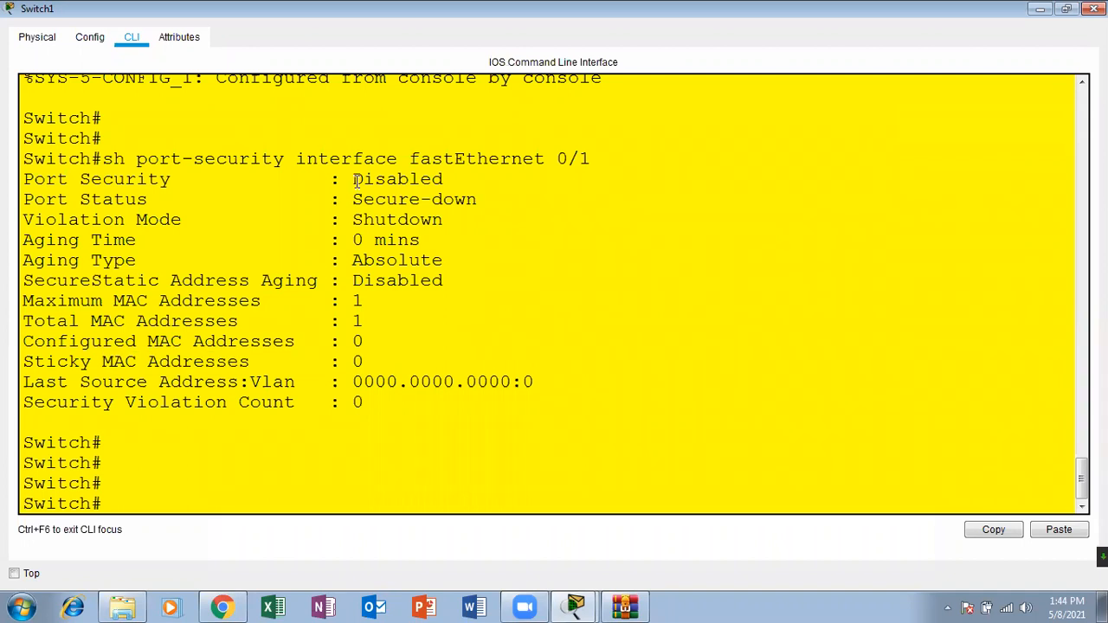
drag(356, 182, 445, 180)
click(190, 510)
Step: Send a simple PDU from PC2 to Server0 in the topology
click(1094, 9)
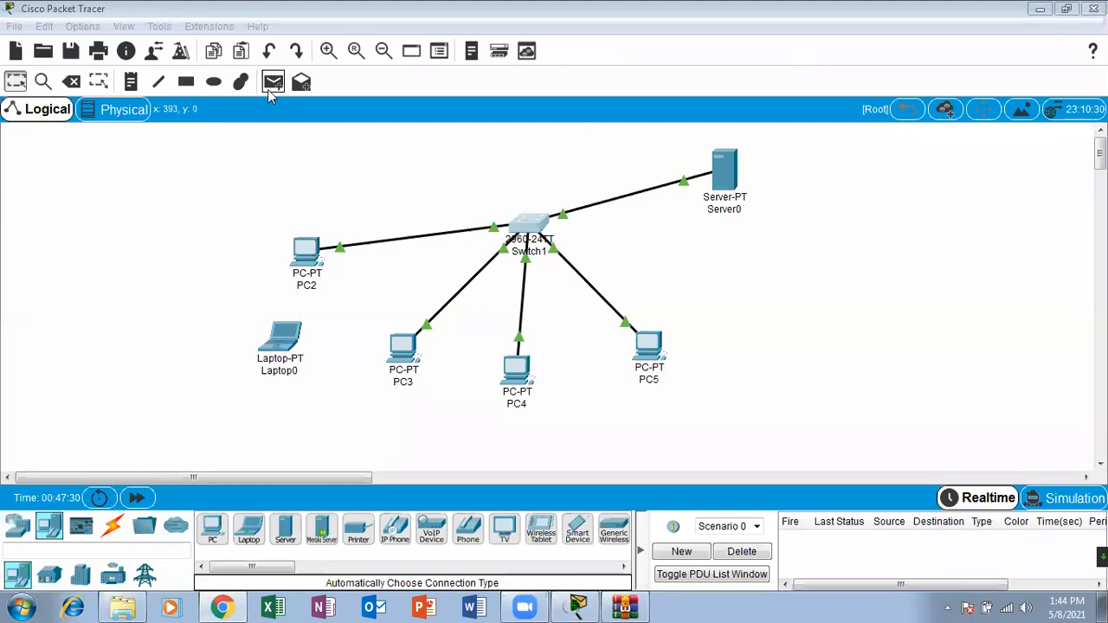
click(274, 81)
click(307, 253)
click(726, 178)
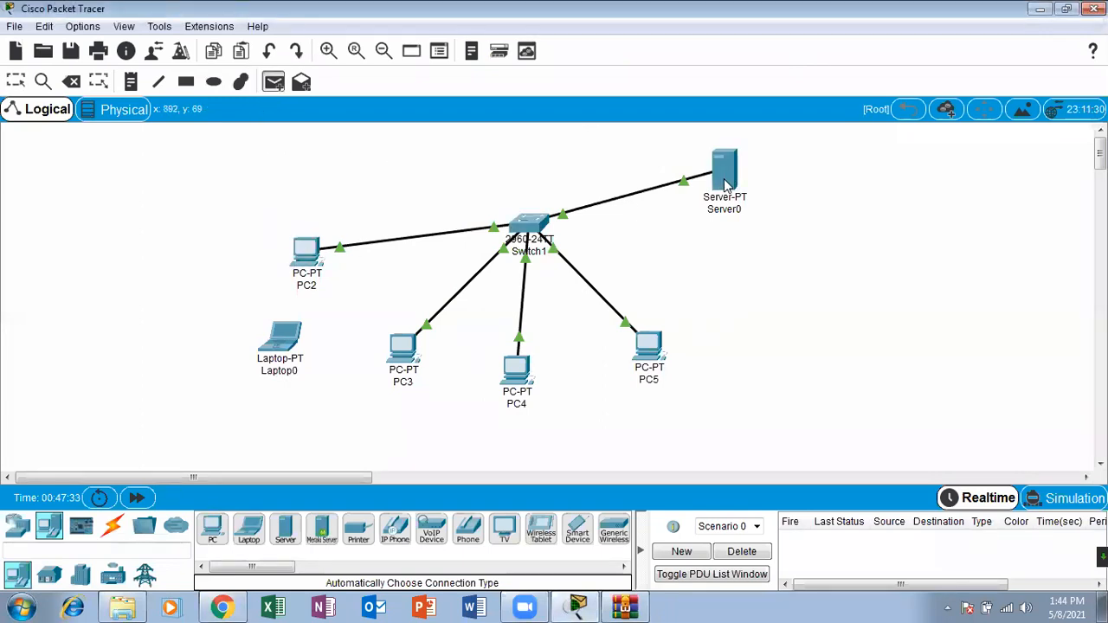
Step: Reopen the CLI of Switch1 and rerun sh port-security interface fastEthernet 0/1
click(543, 223)
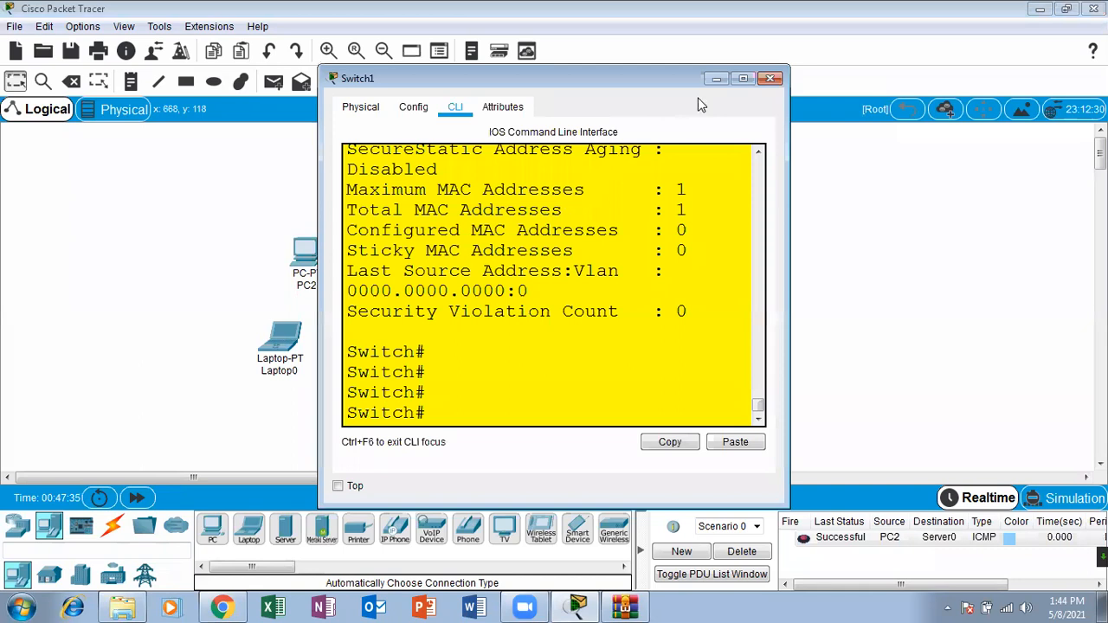
click(747, 79)
click(340, 489)
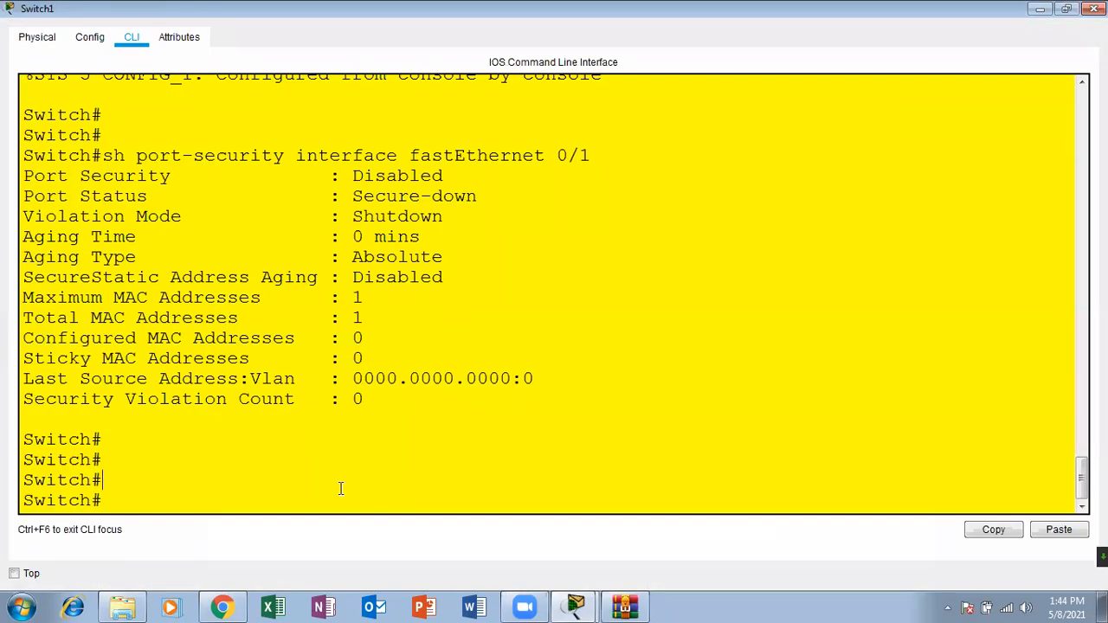
key(Return)
key(Up)
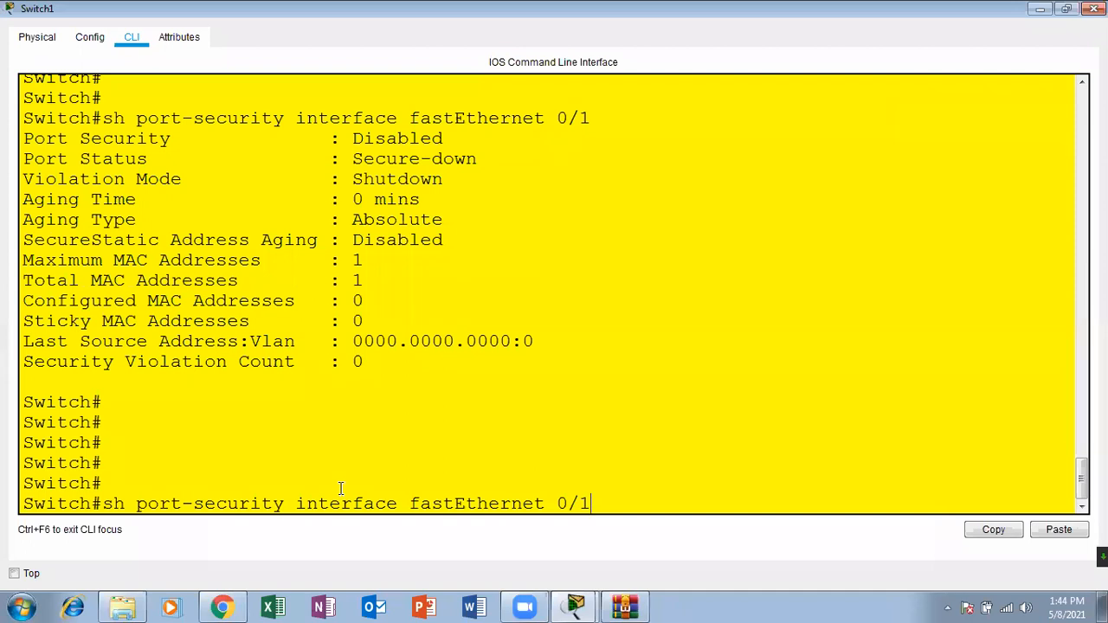
key(Return)
key(Return)
key(Return)
key(Return)
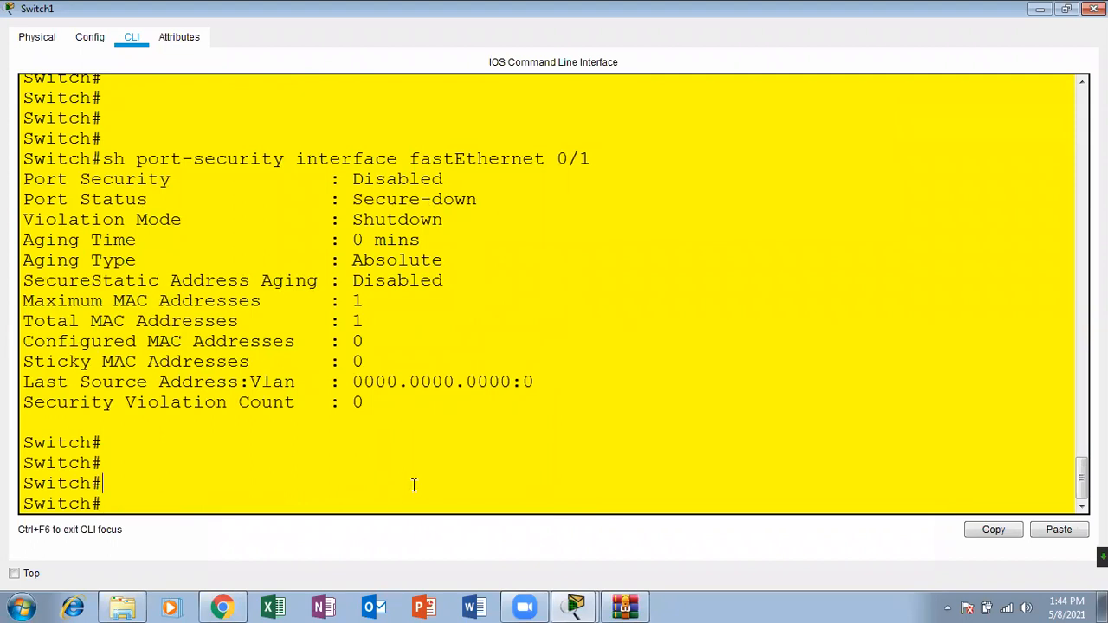
Step: Enter global configuration mode on the switch with configure terminal
key(Return)
key(Return)
key(Return)
text(configure terminal)
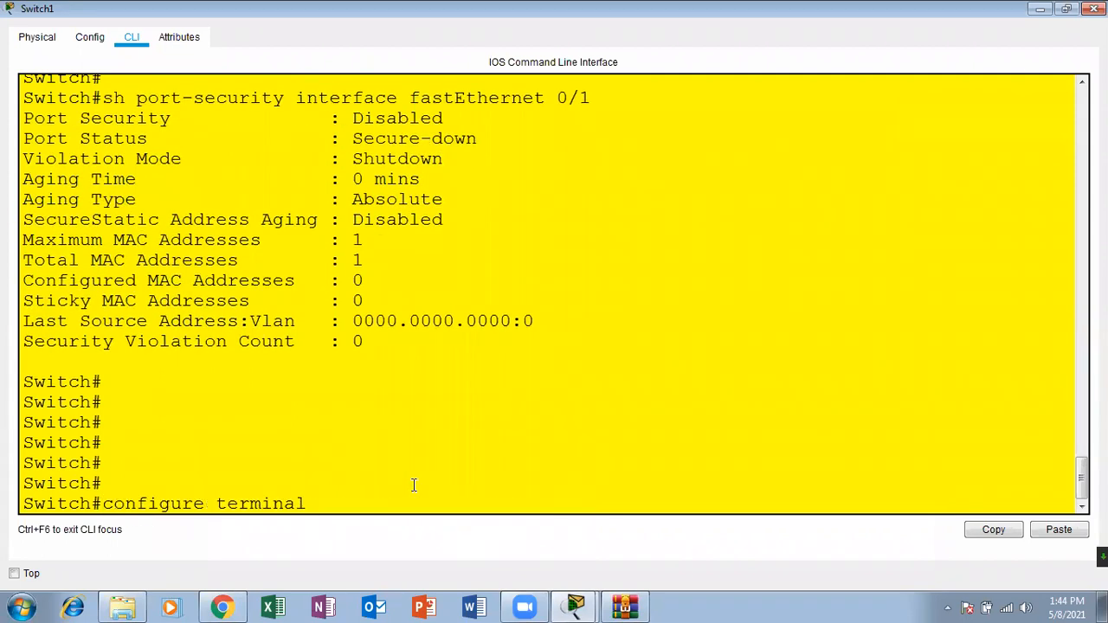
key(Return)
key(Return)
key(Return)
Step: Enter interface configuration mode for interface fastEthernet 0/1
text(switchport port-security mac-address sticky)
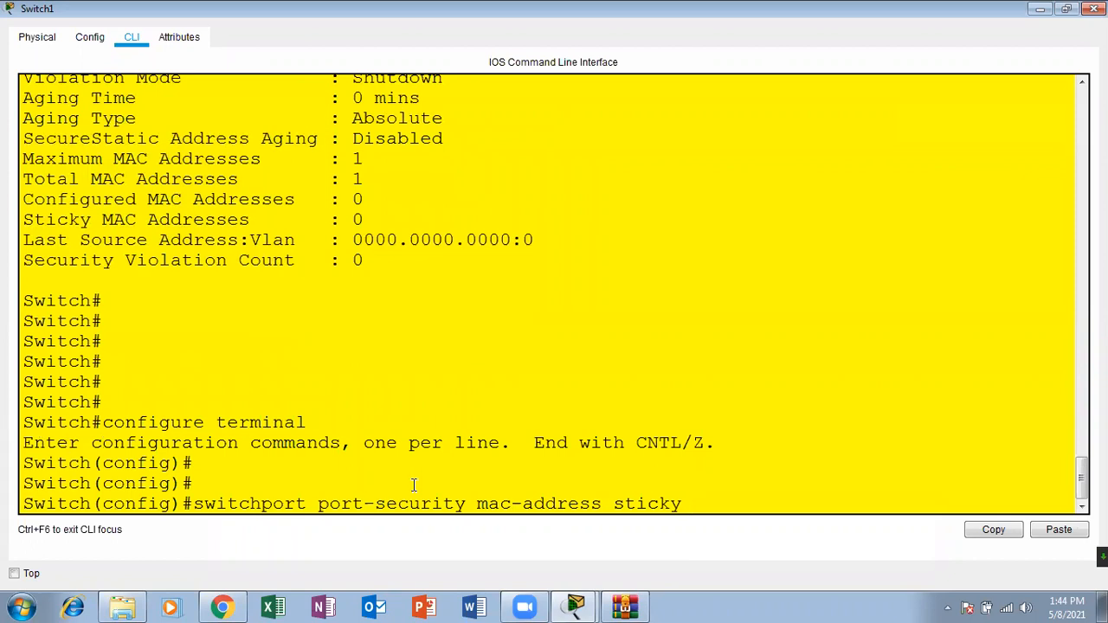
key(Down)
text(inter)
key(Tab)
text(fas)
key(Tab)
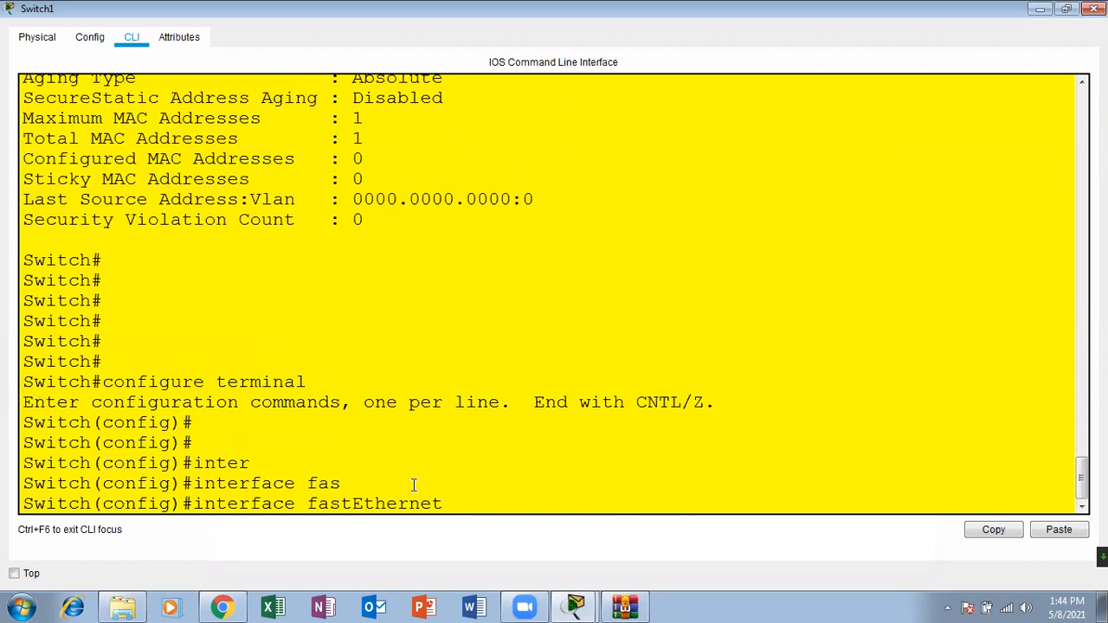
text(0/1)
key(Return)
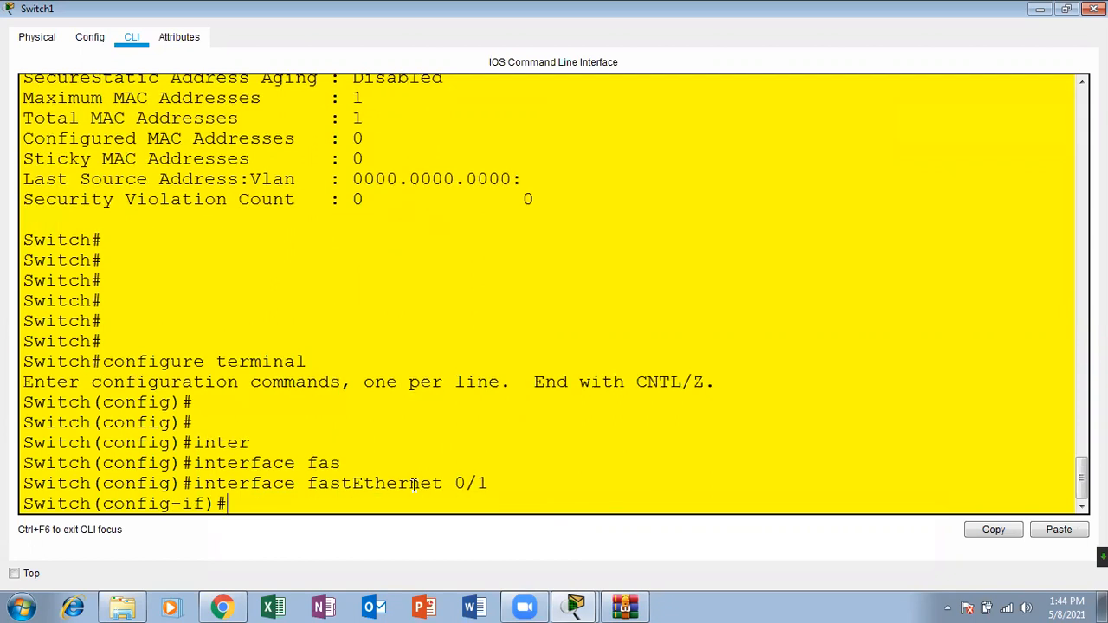
key(Return)
key(Return)
Step: Check the port security configuration slide for the violation command syntax and return to the Switch1 CLI
click(226, 606)
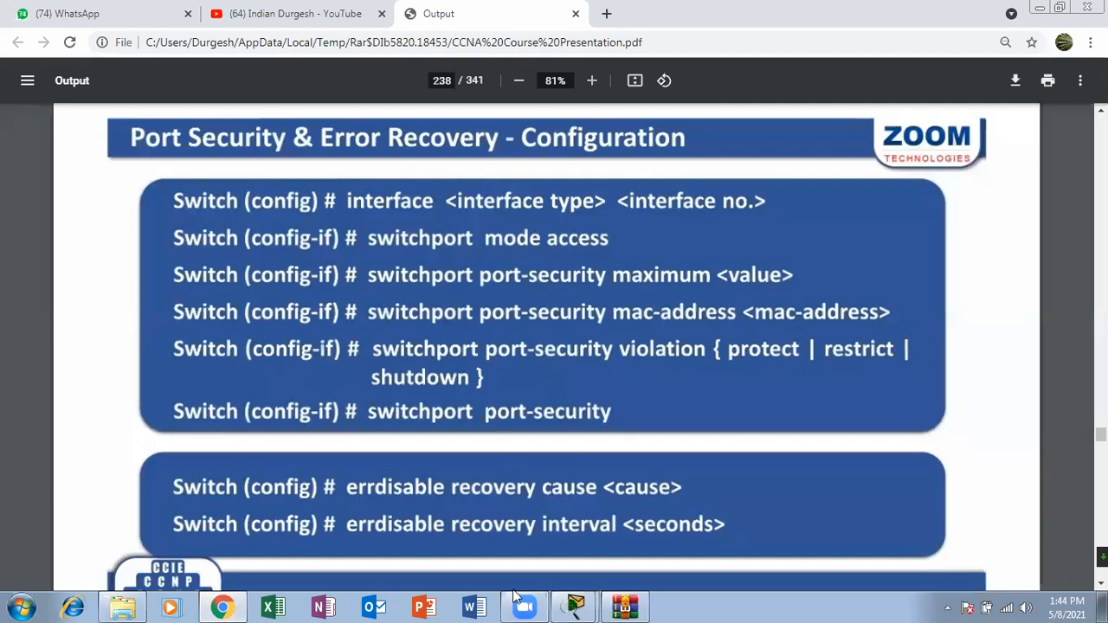
mouse_move(568, 600)
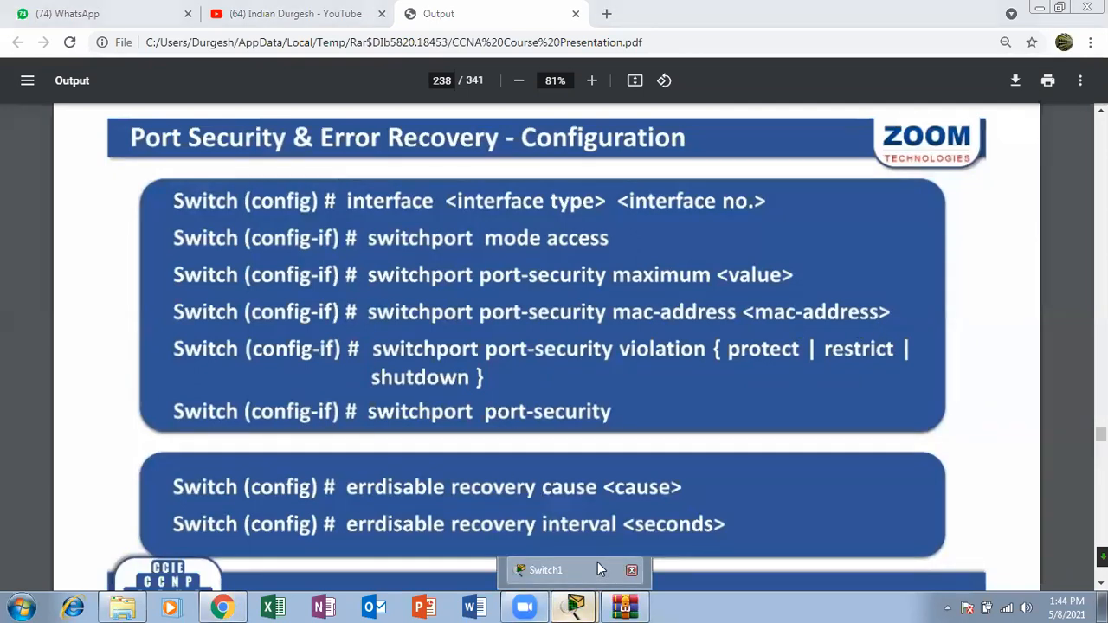
click(598, 562)
click(365, 481)
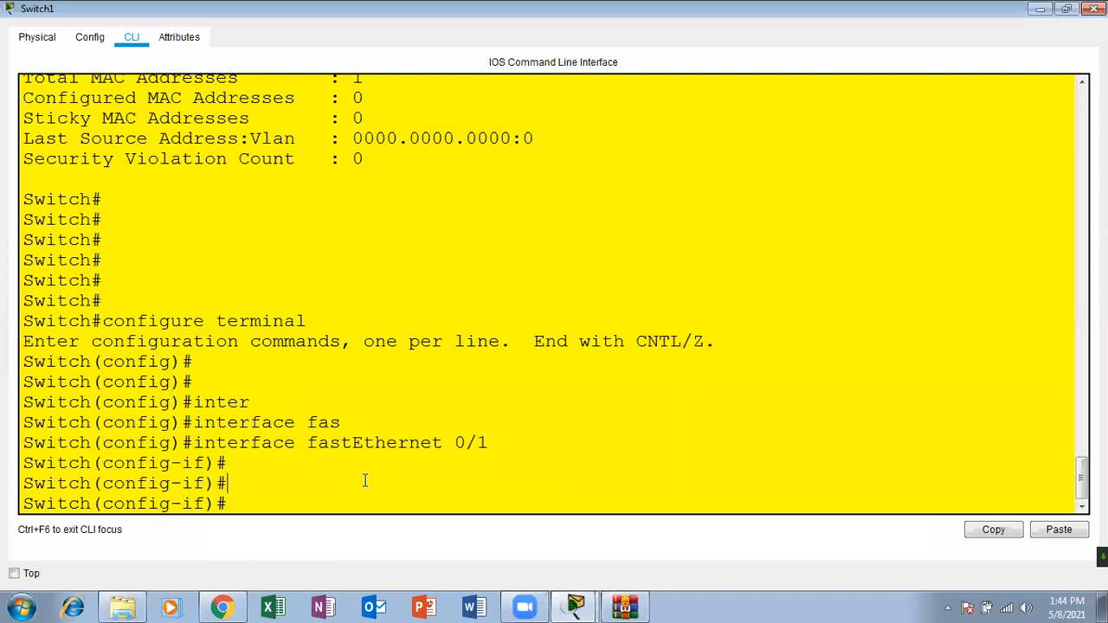
Step: List the available options of the switchport port-security command in interface configuration mode
key(Return)
key(Return)
key(Return)
text(sw)
key(Tab)
text(p)
key(Tab)
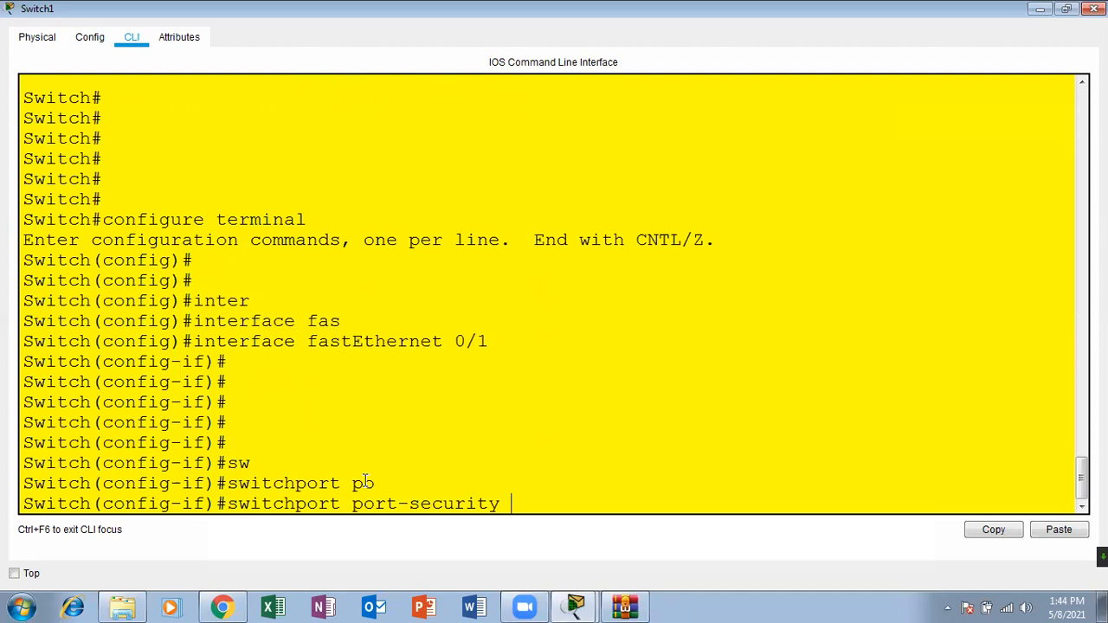
text(?vi)
Step: List the port-security violation modes and run switchport port-security violation shutdown on the interface
key(Tab)
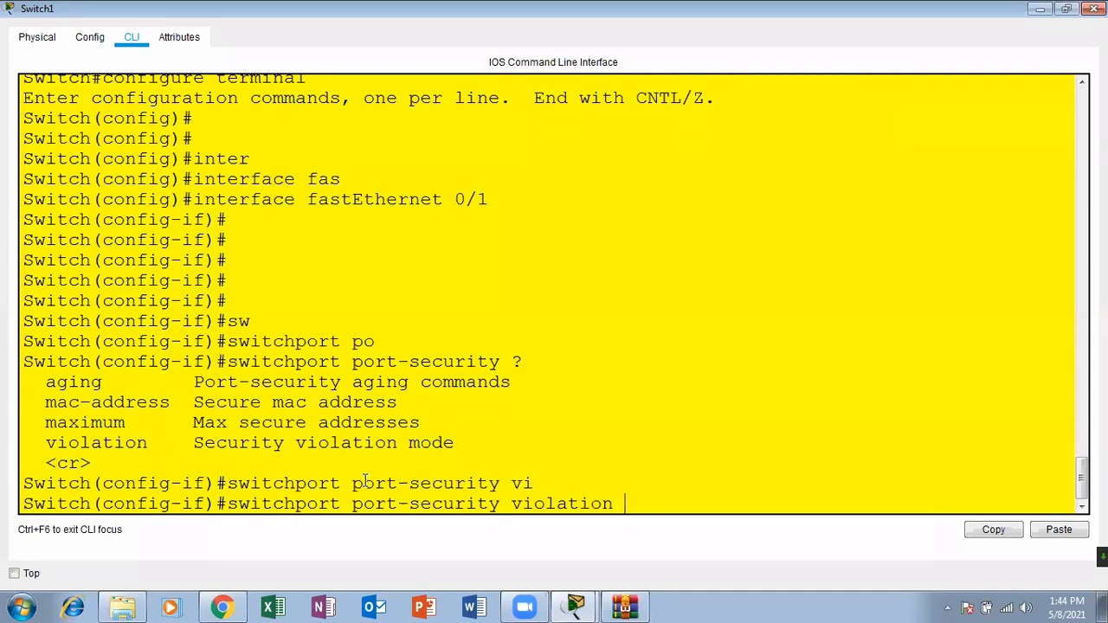
text(?)
text(sh)
key(Tab)
key(Return)
key(Return)
key(Return)
key(Return)
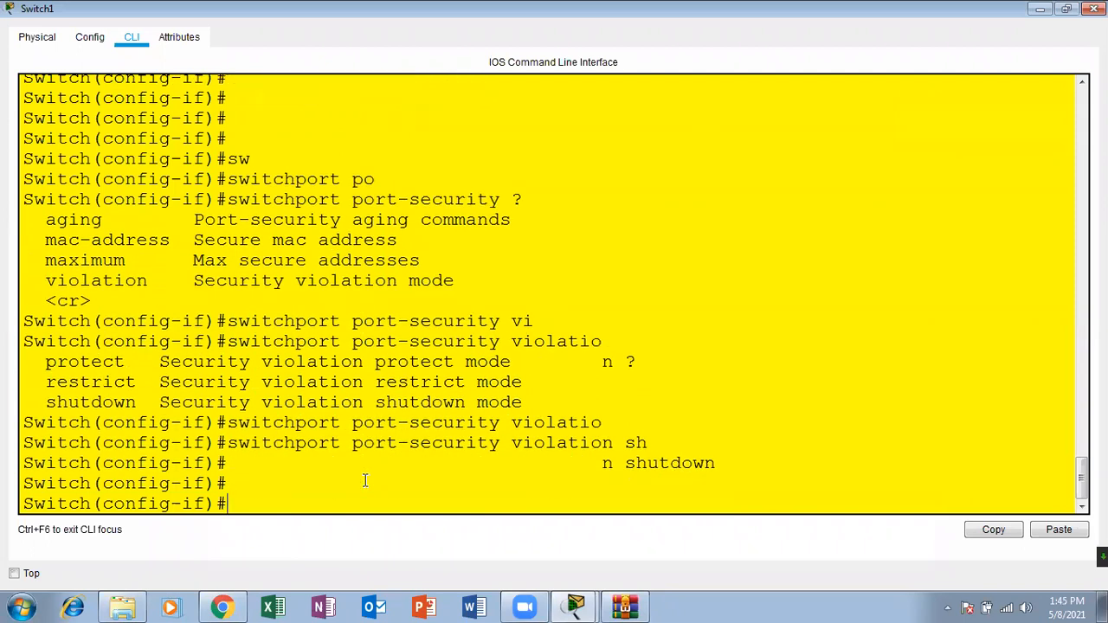
text(sw)
key(Tab)
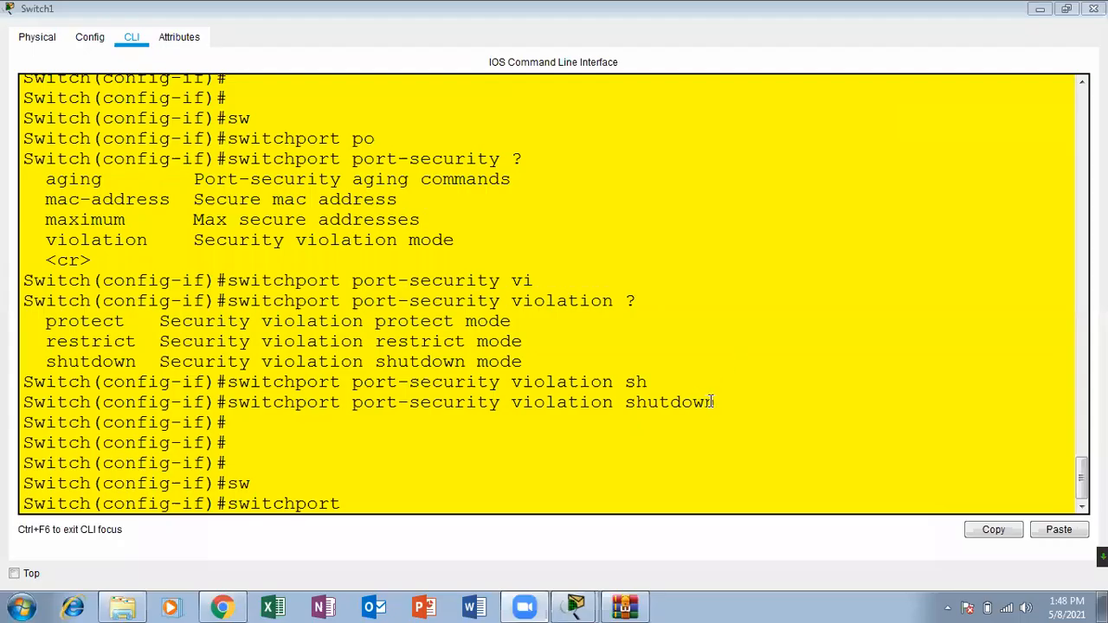
drag(715, 402, 503, 405)
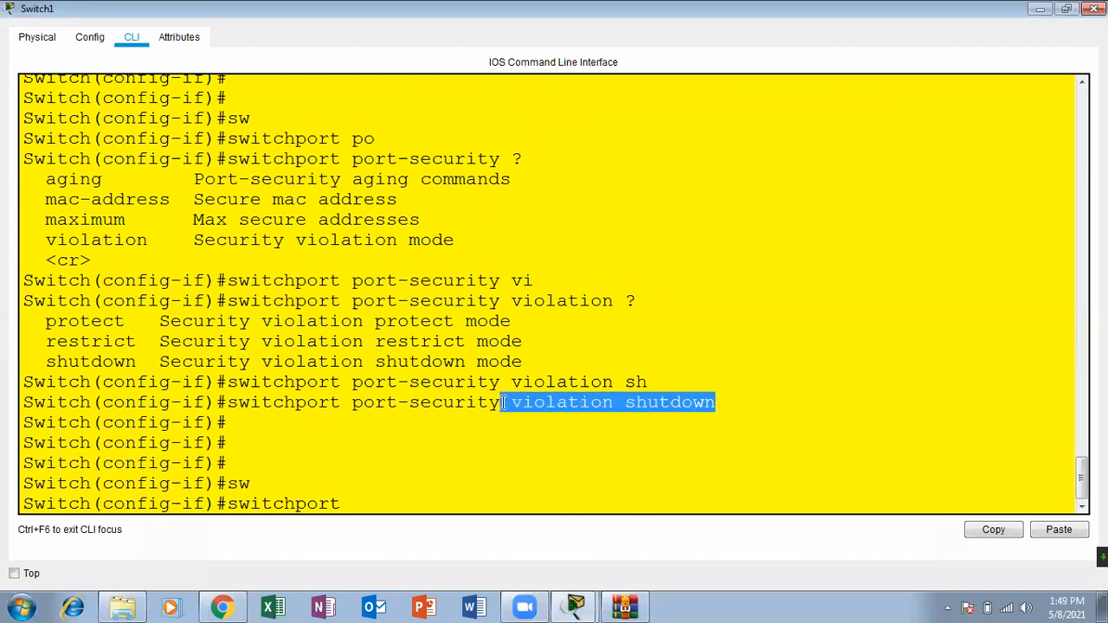
click(416, 498)
key(Return)
key(Return)
key(Return)
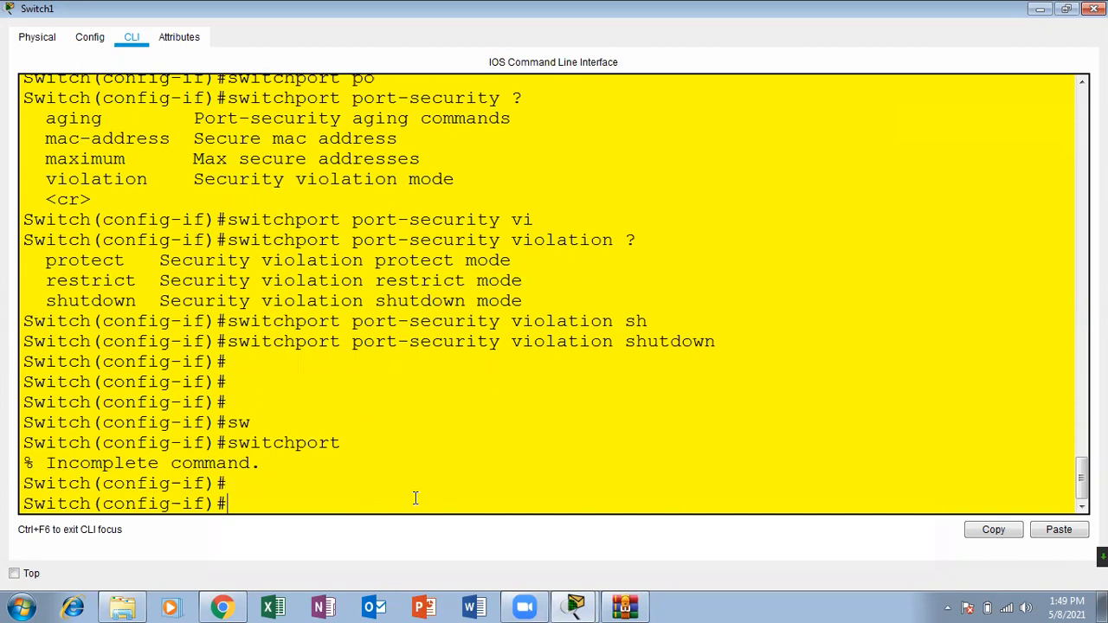
Step: Check the slide, enable port security on the interface with switchport port-security, and return to privileged mode
key(Up)
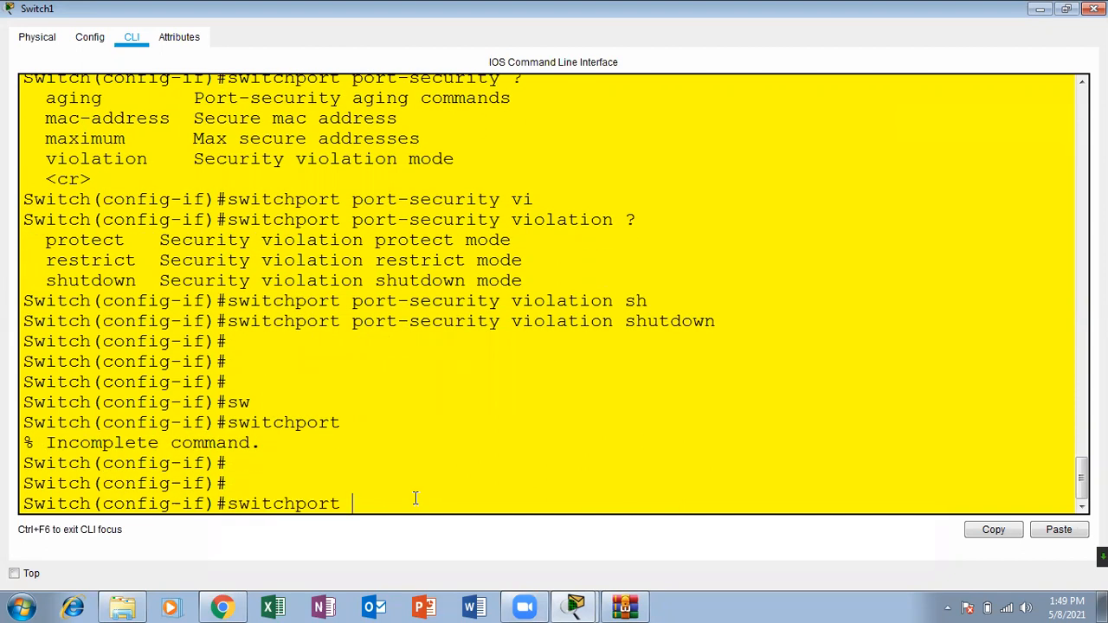
click(221, 607)
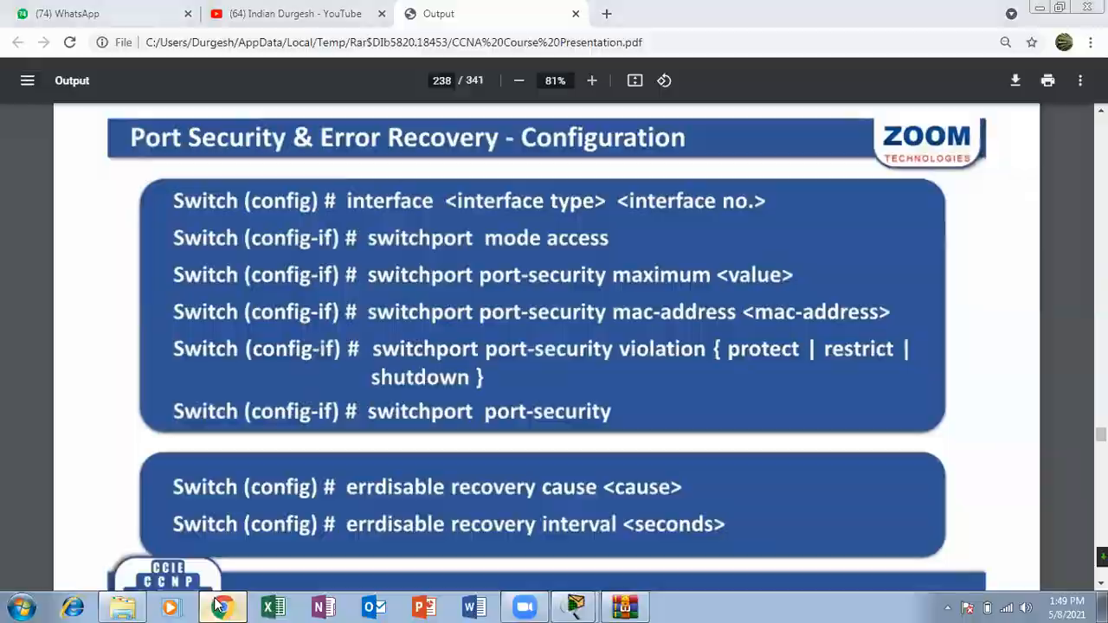
click(222, 607)
text(po)
key(Tab)
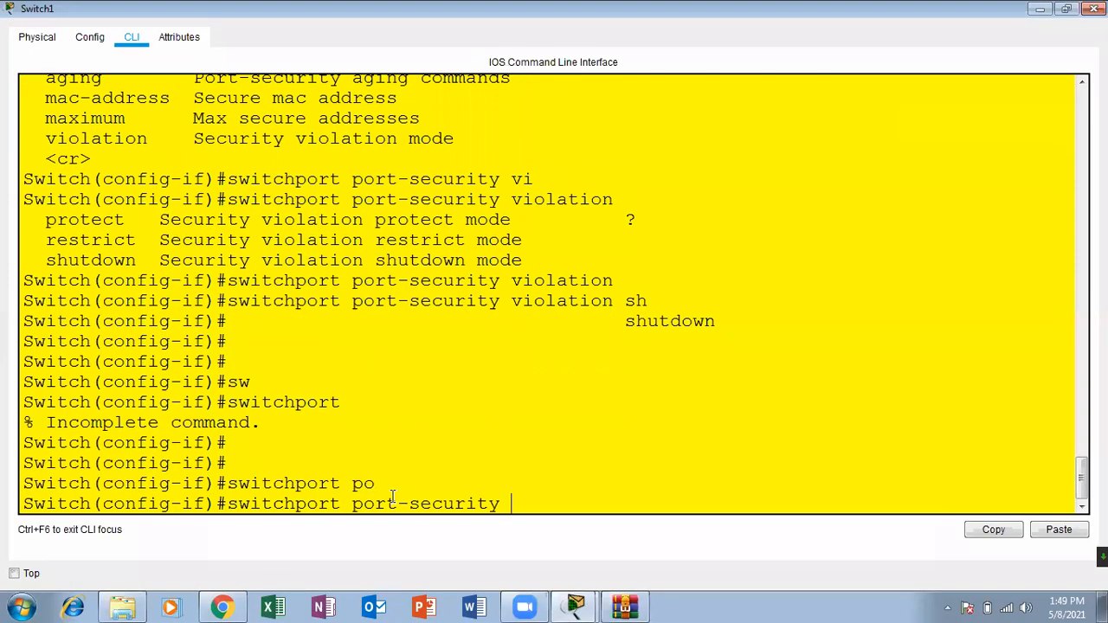
key(Return)
key(Return)
key(Return)
key(Return)
key(ctrl+z)
key(Return)
key(Return)
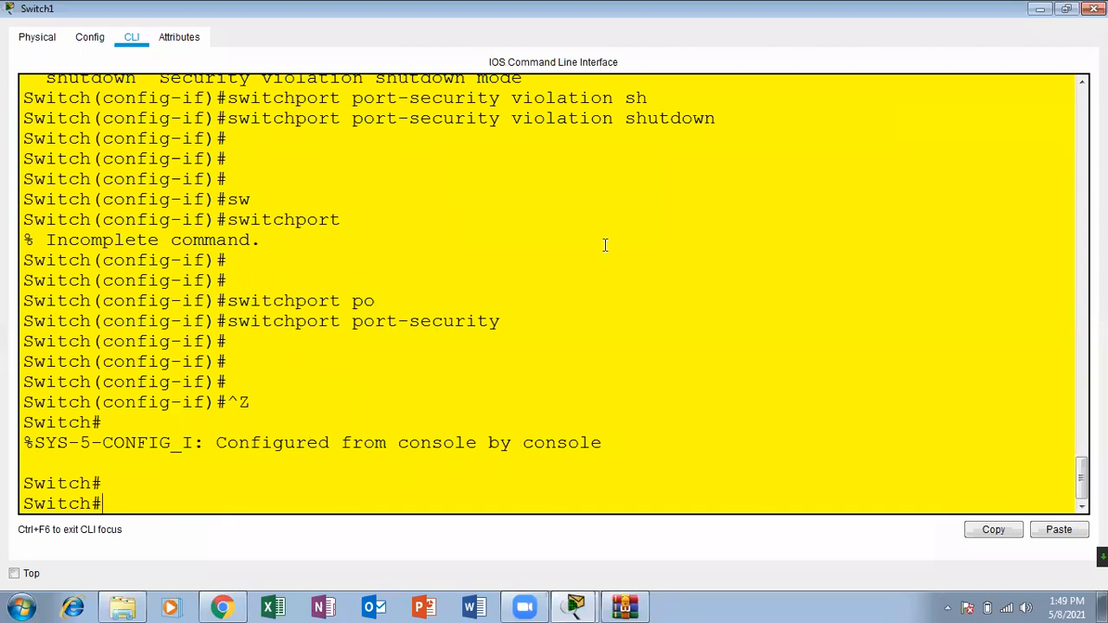
Step: Review the executed switchport port-security and switchport port-security violation shutdown commands
drag(511, 322, 228, 301)
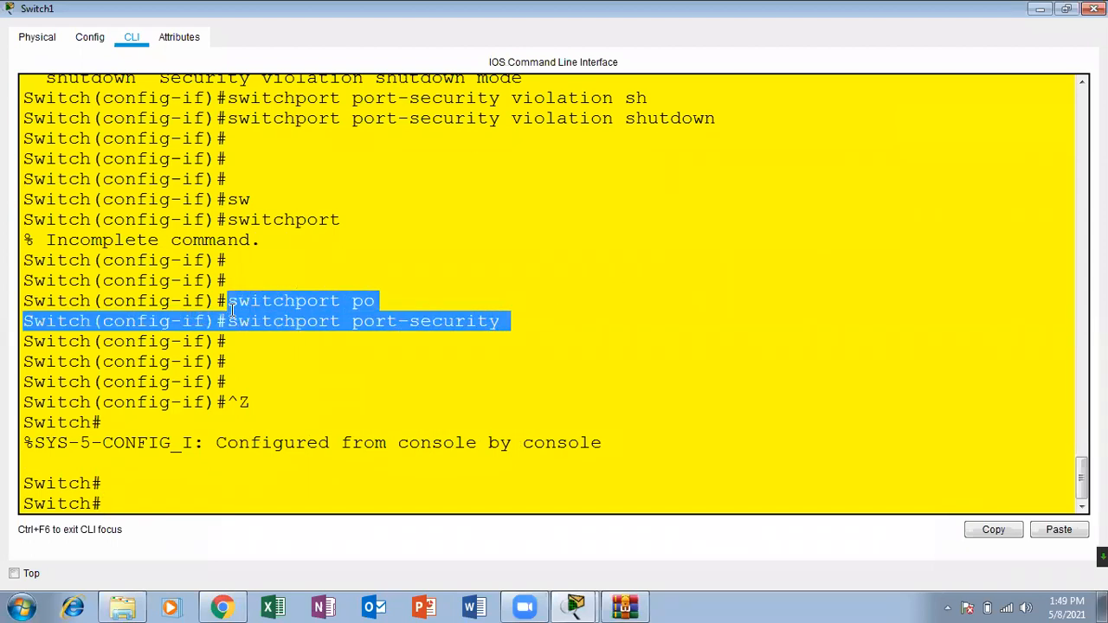
click(285, 301)
drag(228, 118, 728, 118)
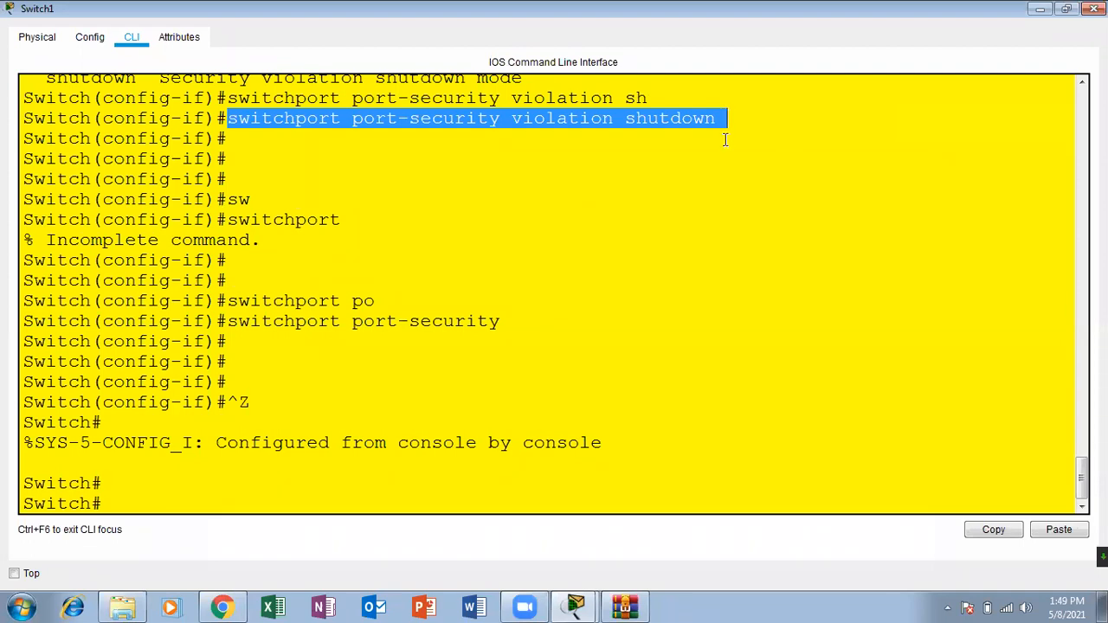
drag(718, 119, 615, 121)
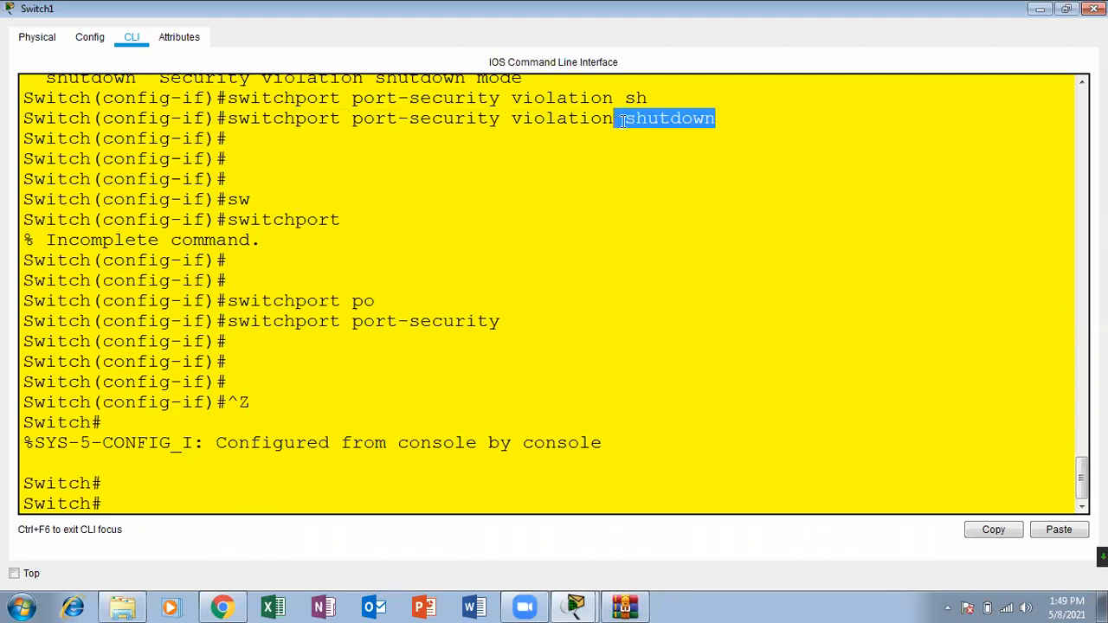
drag(515, 320, 227, 321)
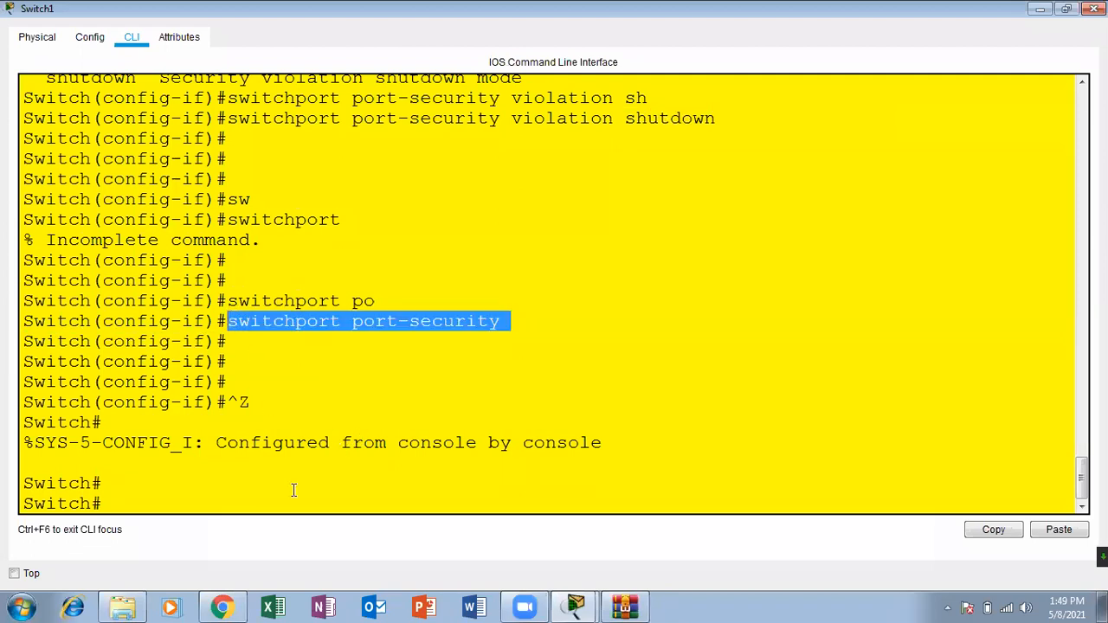
Step: Rerun sh port-security interface fastEthernet 0/1 and examine its Port Security and Maximum MAC Addresses entries
click(236, 494)
key(Return)
key(Return)
key(Return)
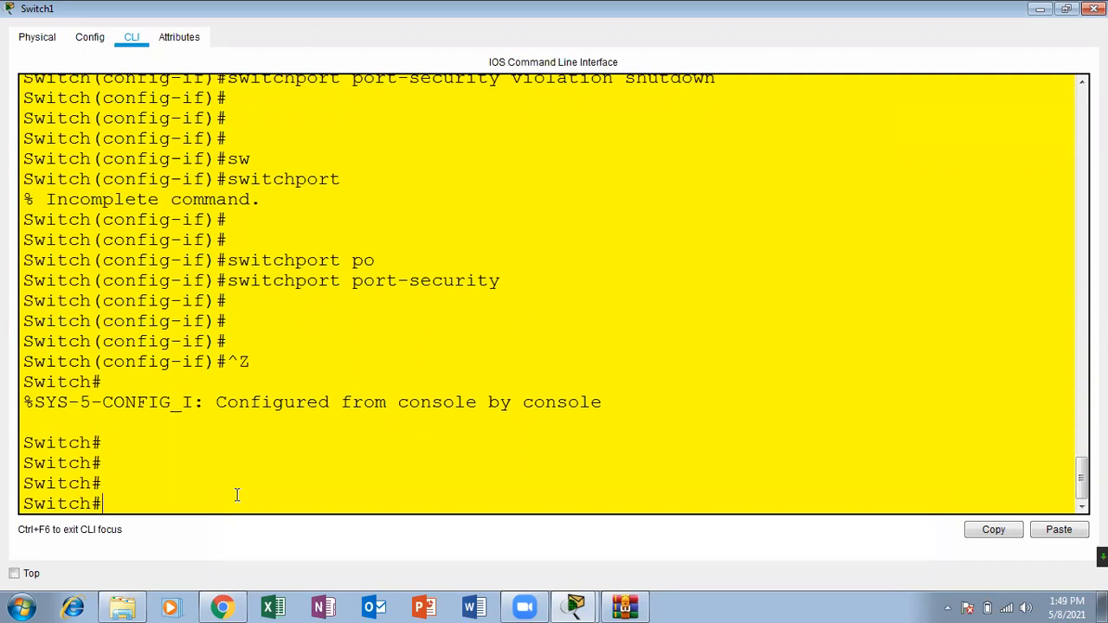
text(configure terminal)
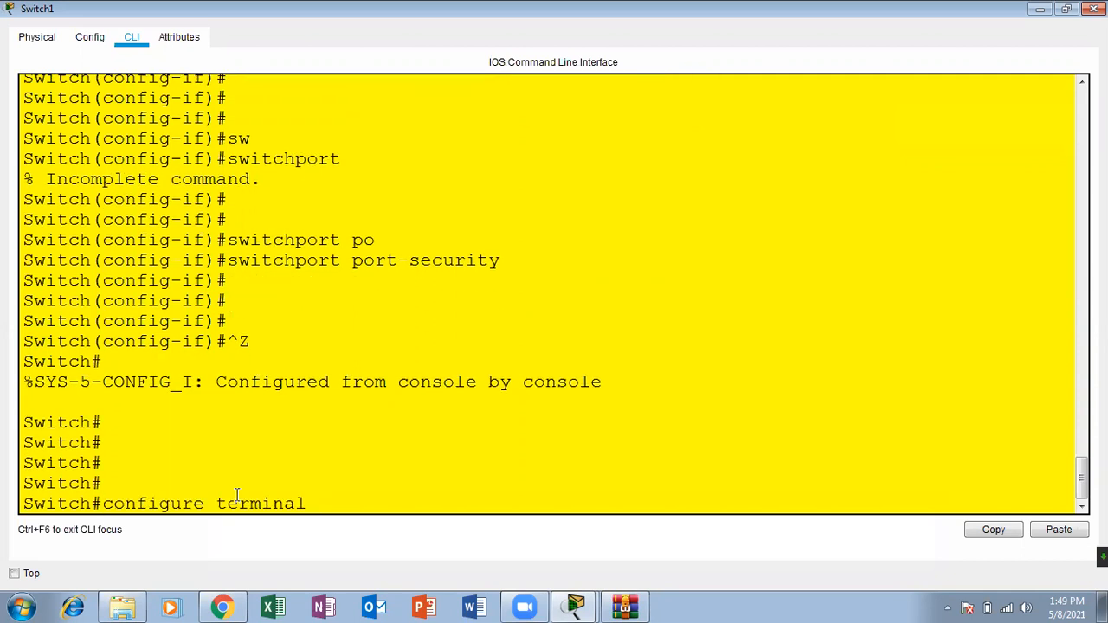
key(Up)
key(Return)
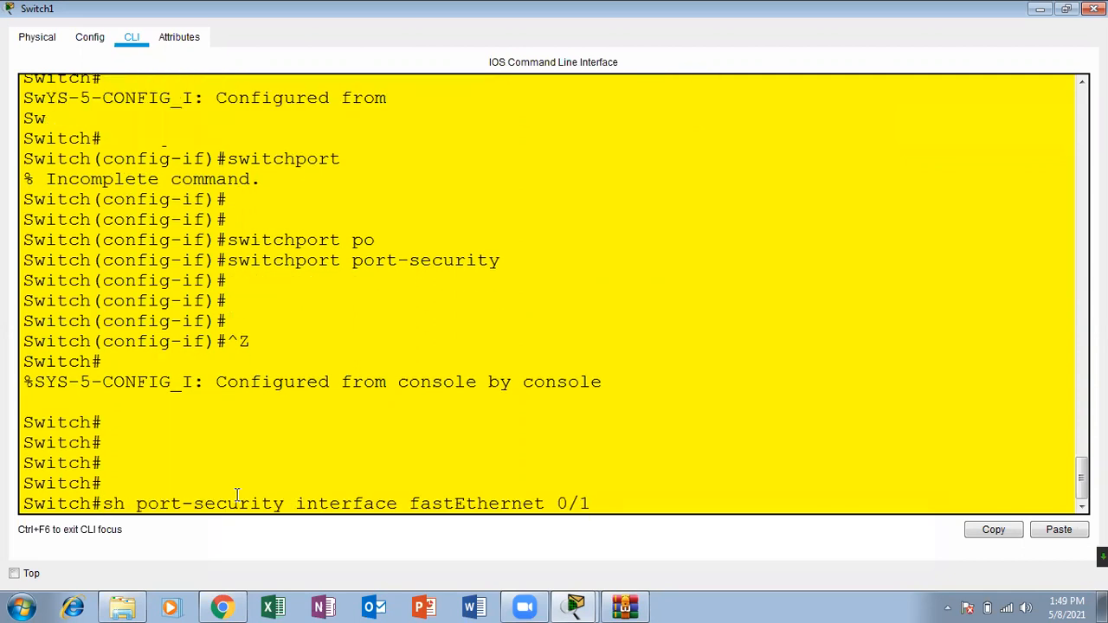
drag(459, 241, 35, 243)
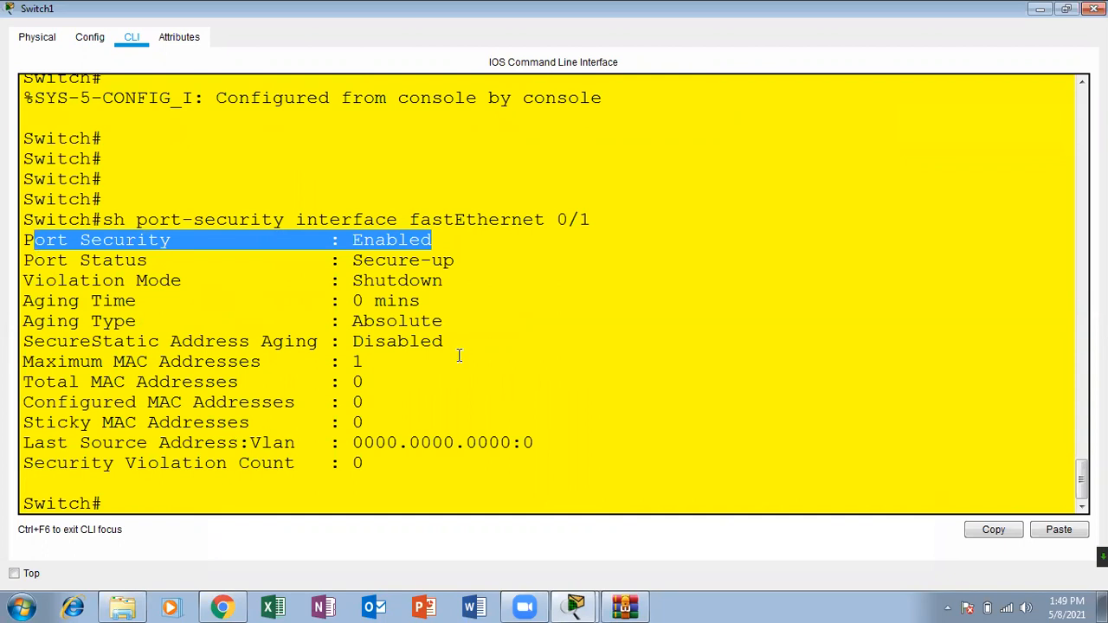
drag(380, 362, 343, 358)
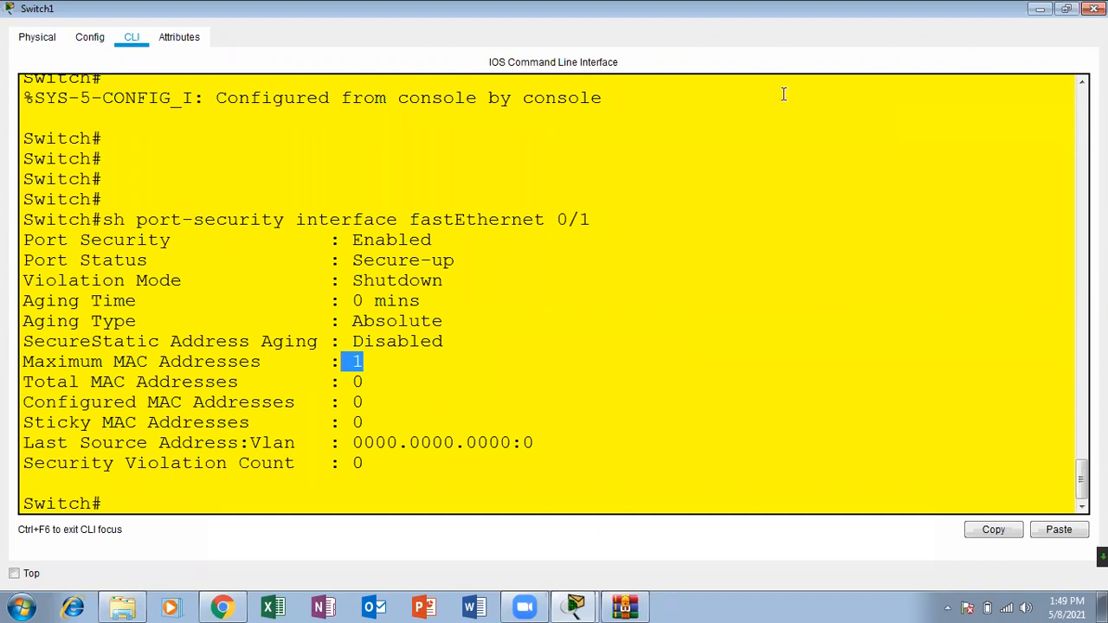
Step: Close the Switch1 window and send another simple PDU from PC2 to Server0
click(1094, 9)
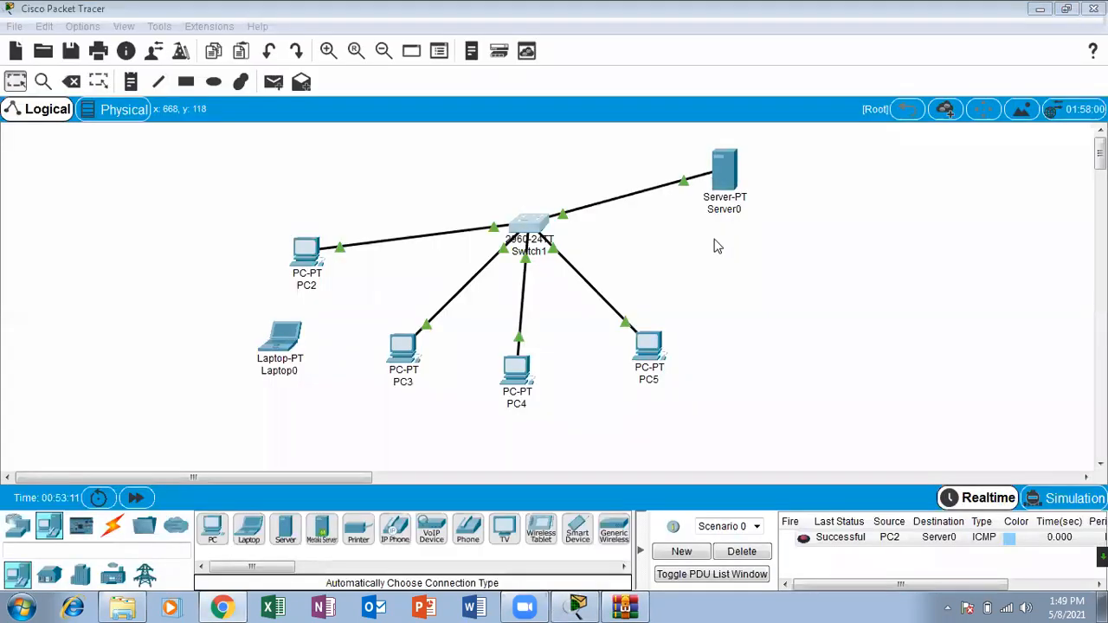
click(273, 81)
click(305, 252)
click(717, 178)
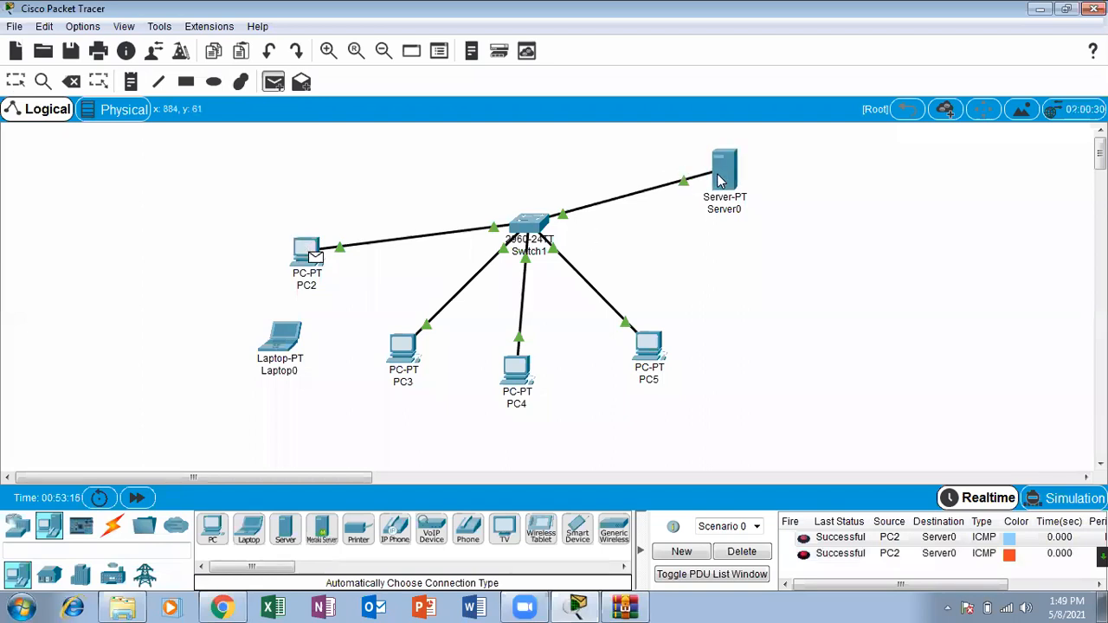
Step: Reopen the Switch1 CLI and rerun sh port-security interface fastEthernet 0/1
key(Escape)
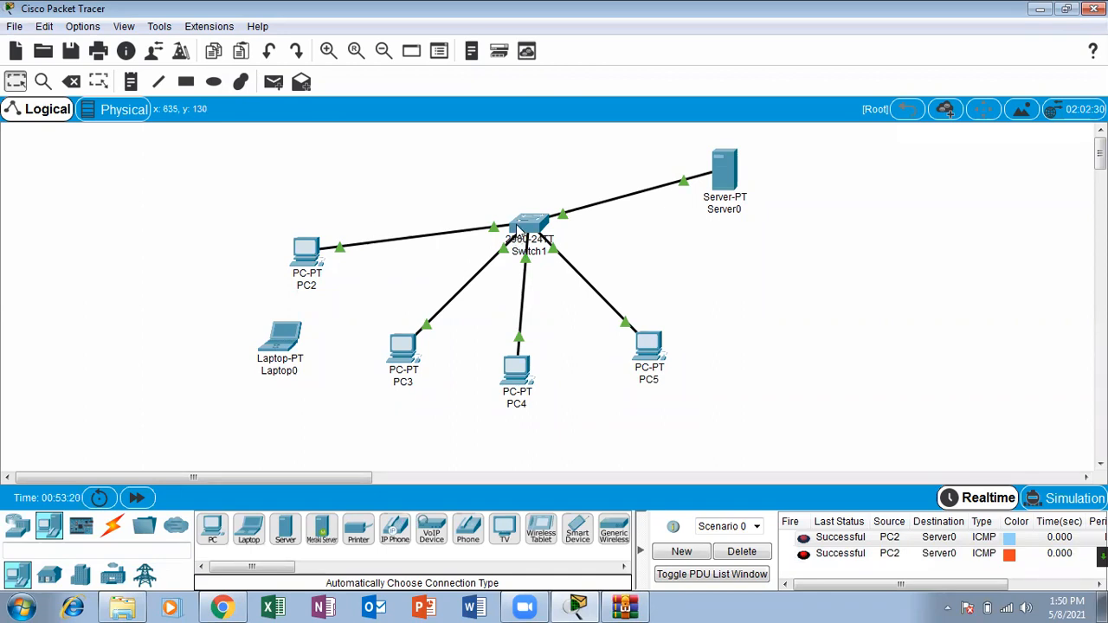
click(521, 229)
click(742, 79)
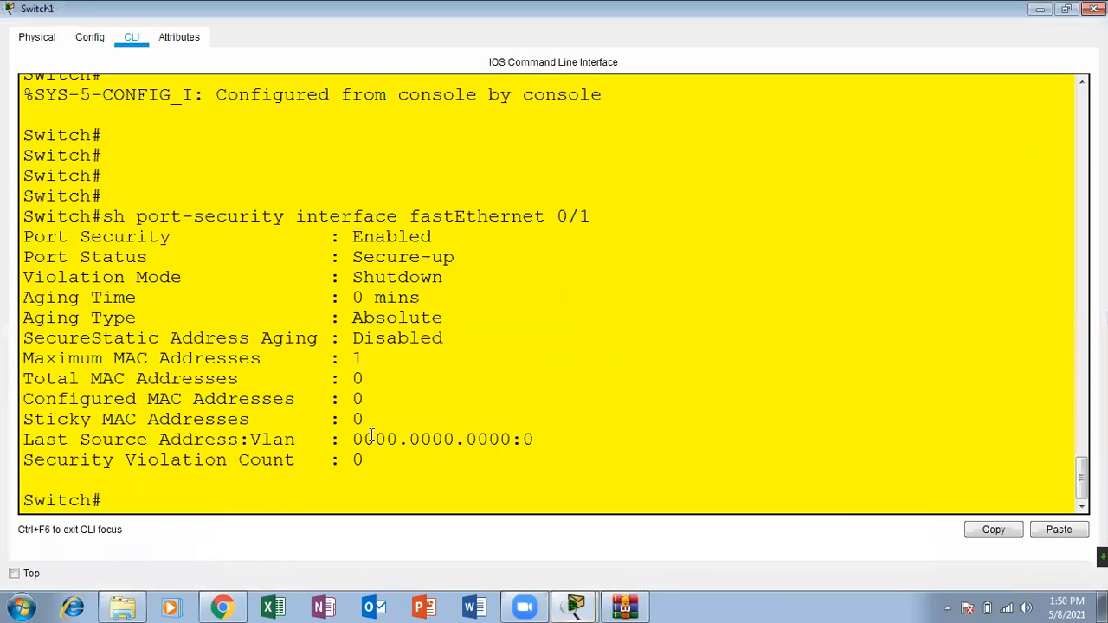
key(Return)
key(Return)
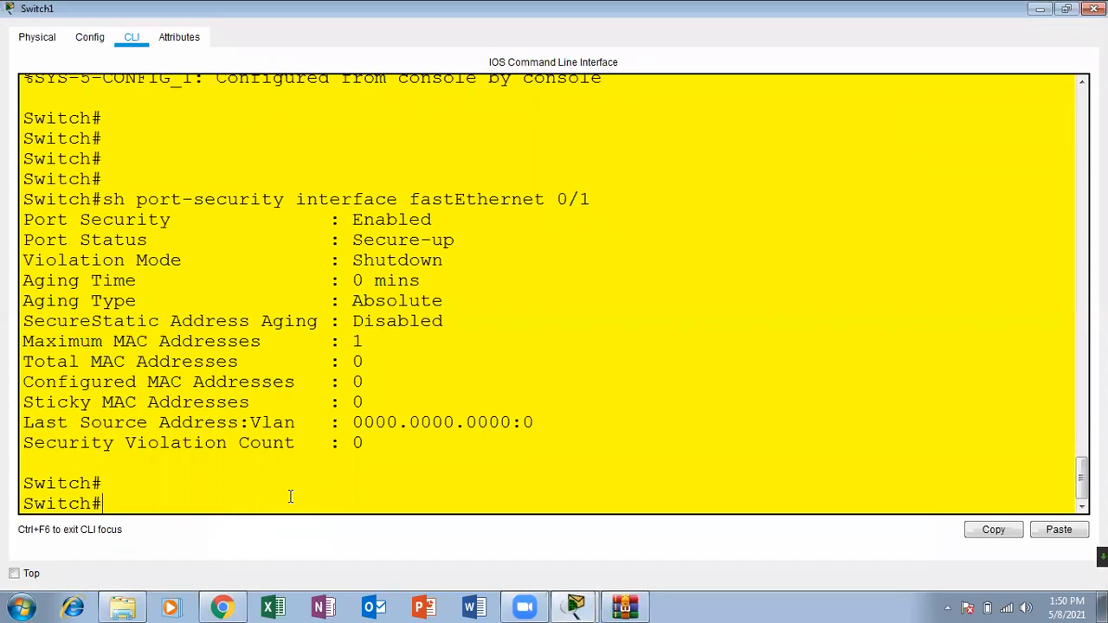
key(Up)
key(Return)
key(Return)
key(Return)
key(Return)
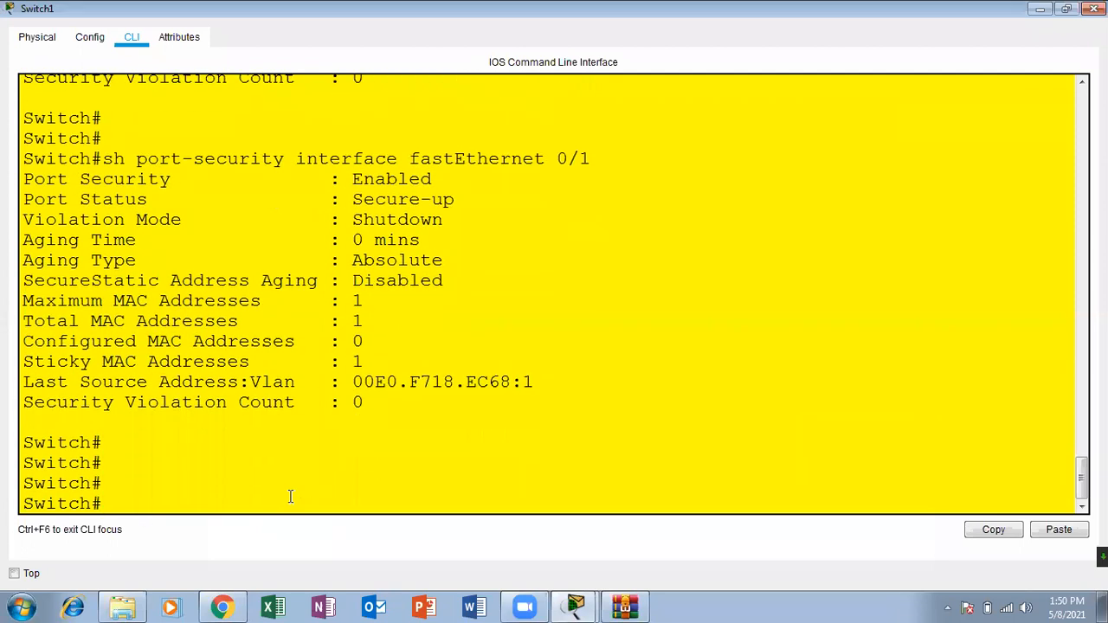
Step: Compare the Sticky MAC Addresses entries of the last two port-security outputs and check the Total MAC Addresses entry
drag(368, 361, 22, 361)
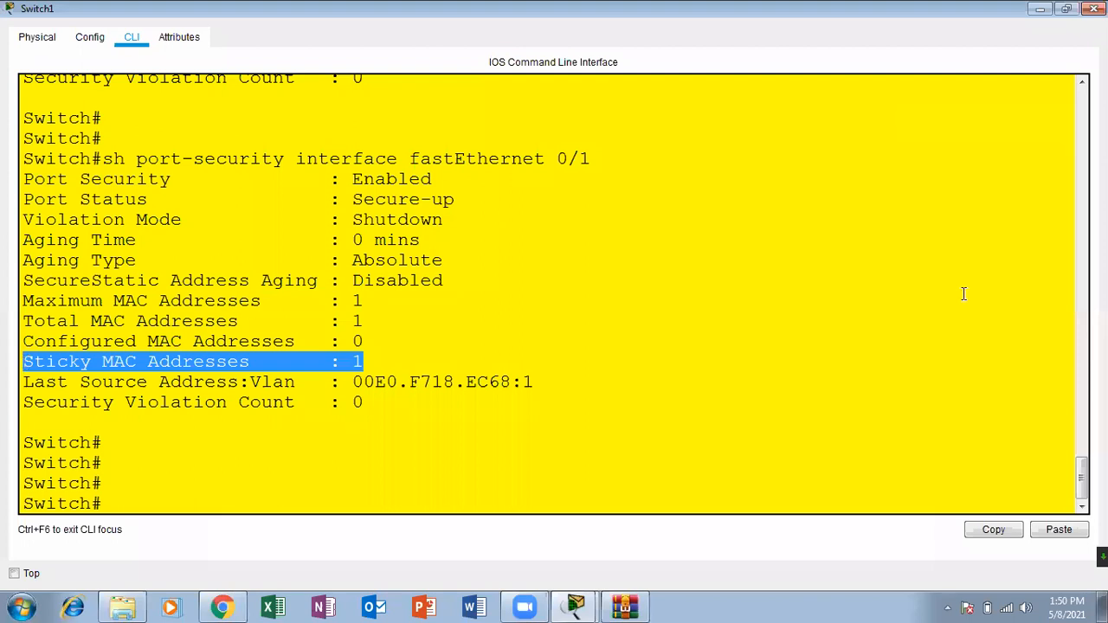
drag(1082, 478, 1082, 460)
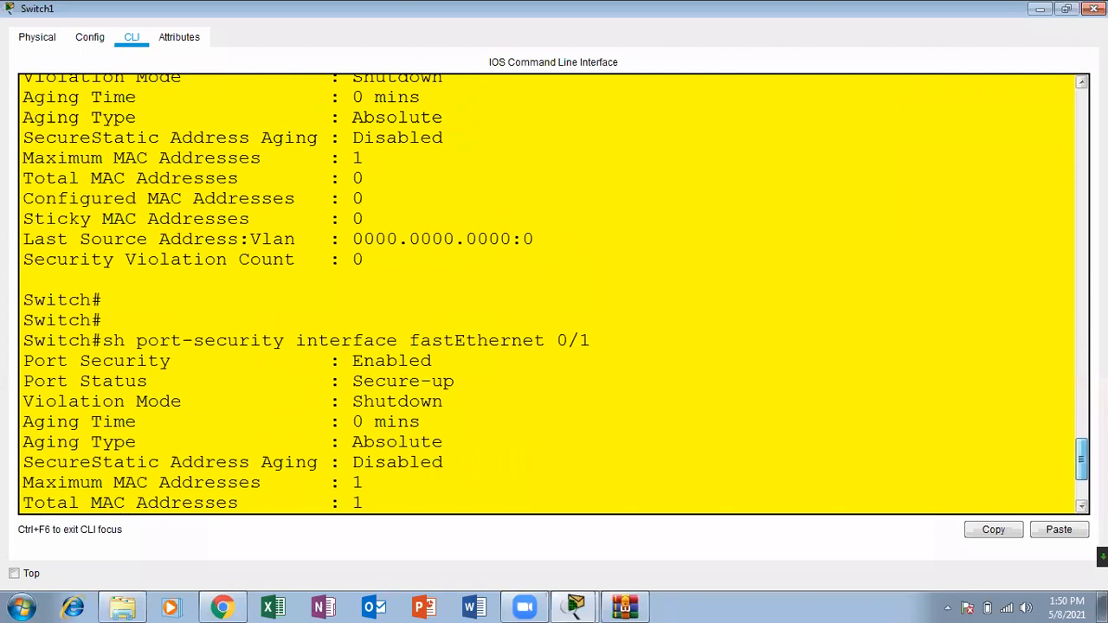
drag(373, 229, 294, 212)
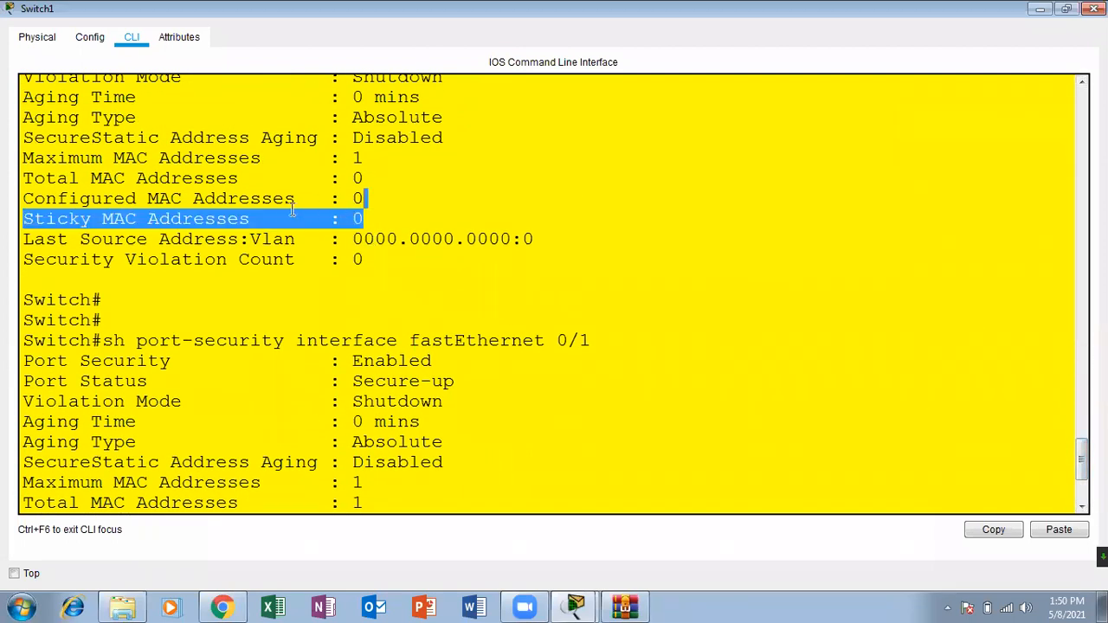
drag(1081, 459, 1081, 498)
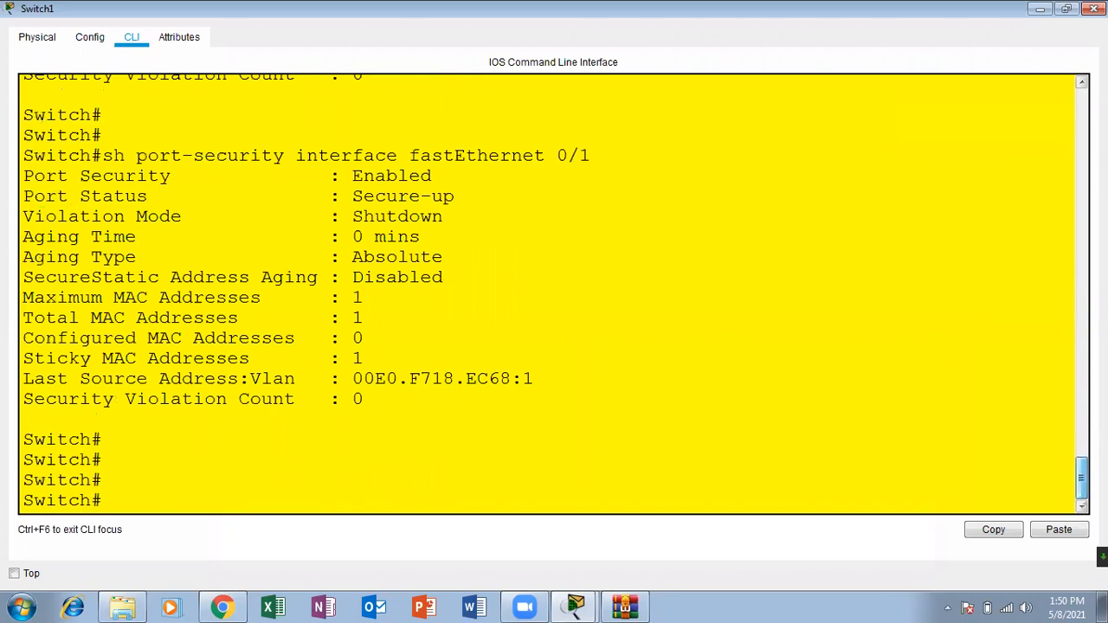
drag(371, 364, 17, 355)
drag(390, 317, 353, 317)
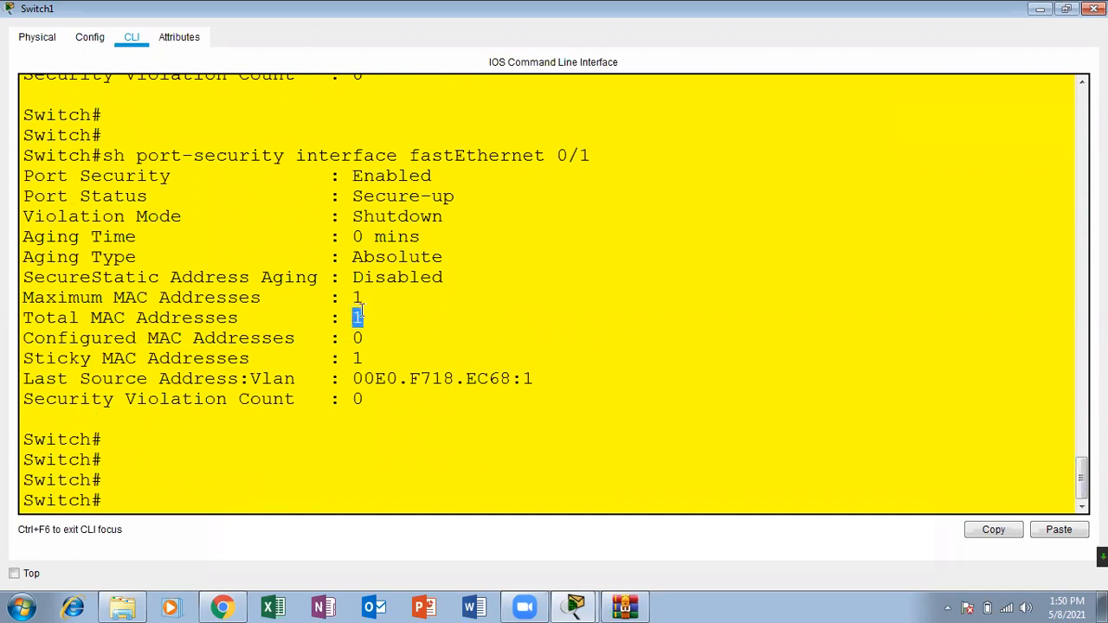
drag(366, 313, 356, 314)
drag(366, 356, 331, 357)
click(374, 355)
Step: Run sh mac-address-table, examine the MAC address and type listed for Fa0/1, and minimize the Switch1 window
key(Return)
key(Return)
key(Up)
key(Up)
key(Down)
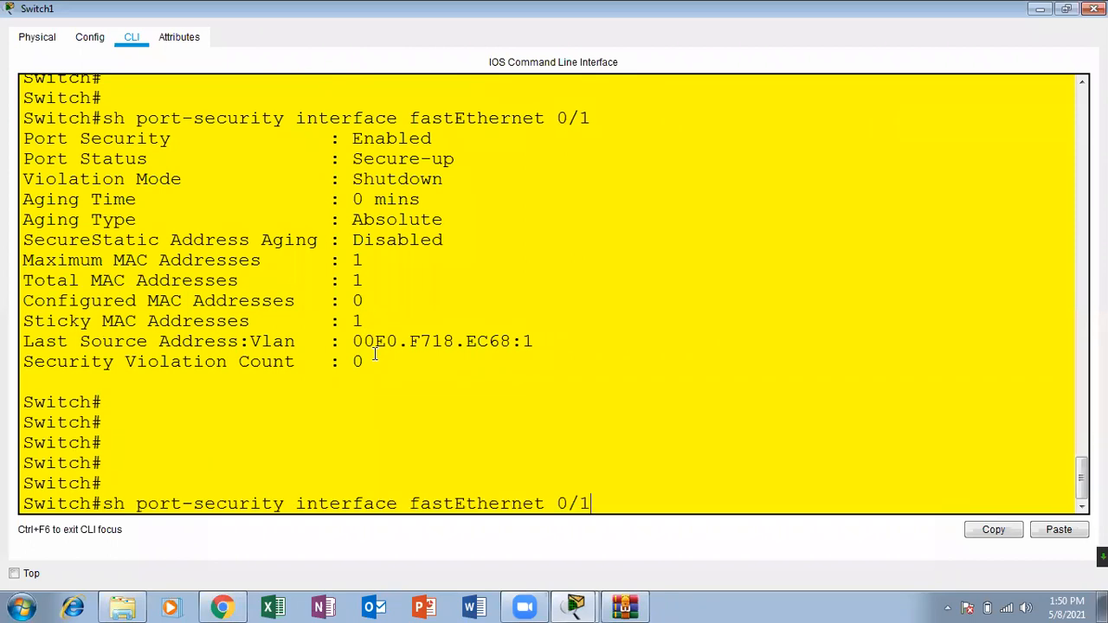
key(Up)
key(Return)
key(Return)
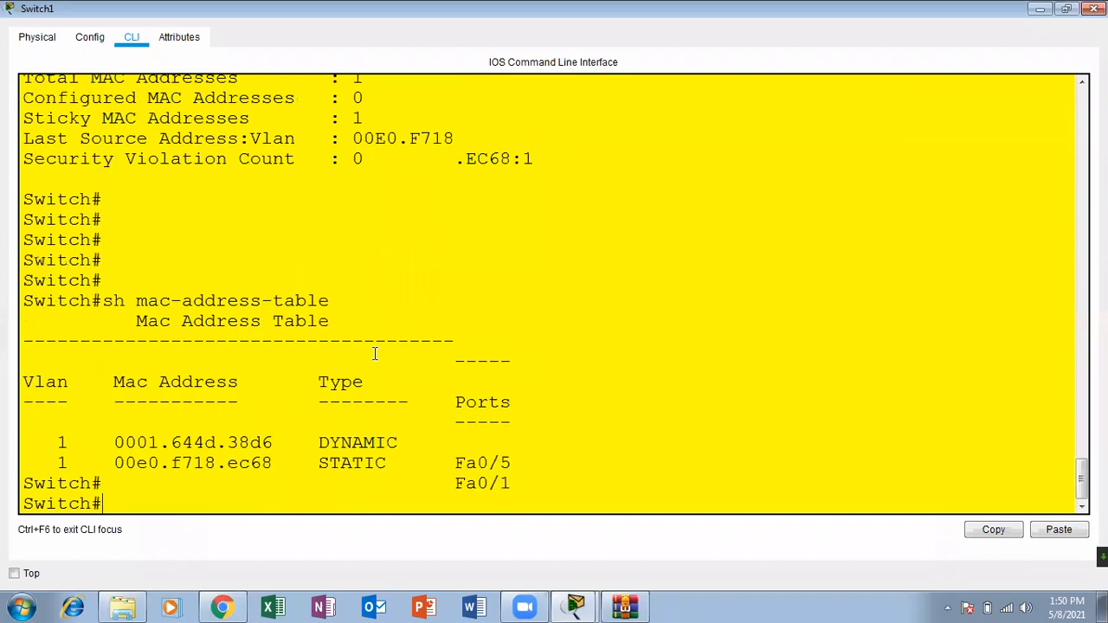
drag(534, 457, 146, 455)
click(152, 464)
drag(275, 459, 118, 459)
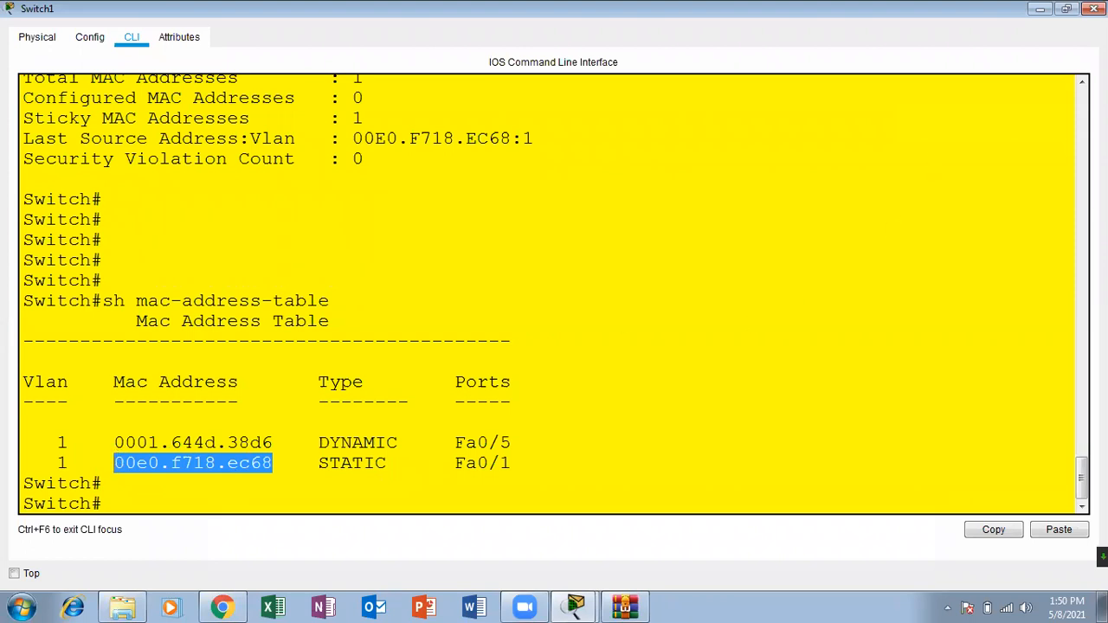
click(1040, 8)
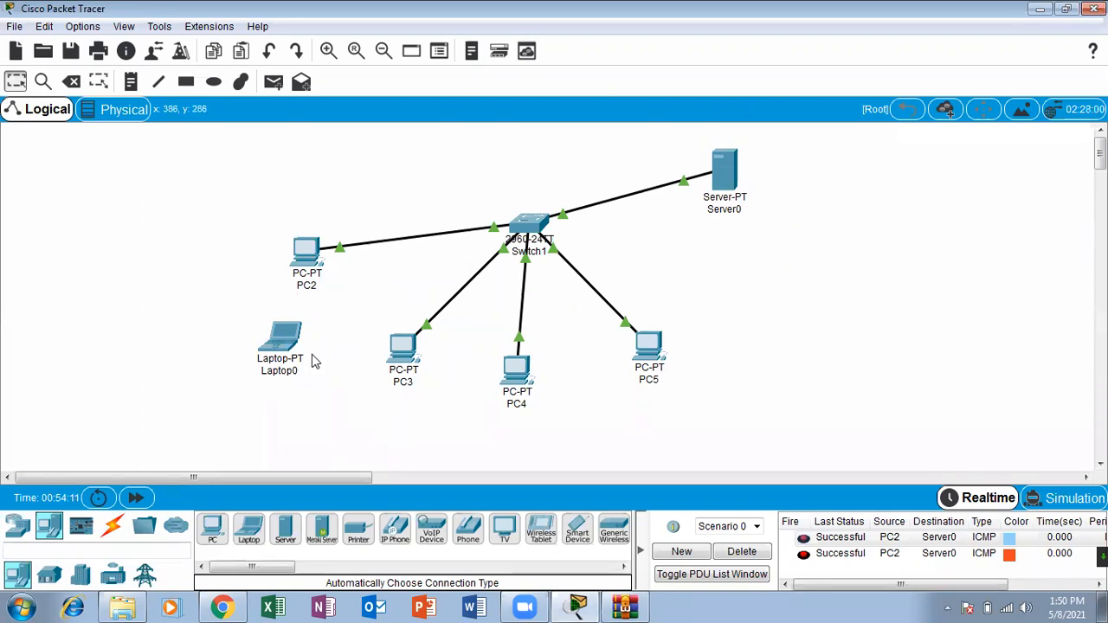
Step: Shift Laptop0 slightly away from PC2 and delete the cable between PC2 and Switch1
drag(292, 346, 262, 336)
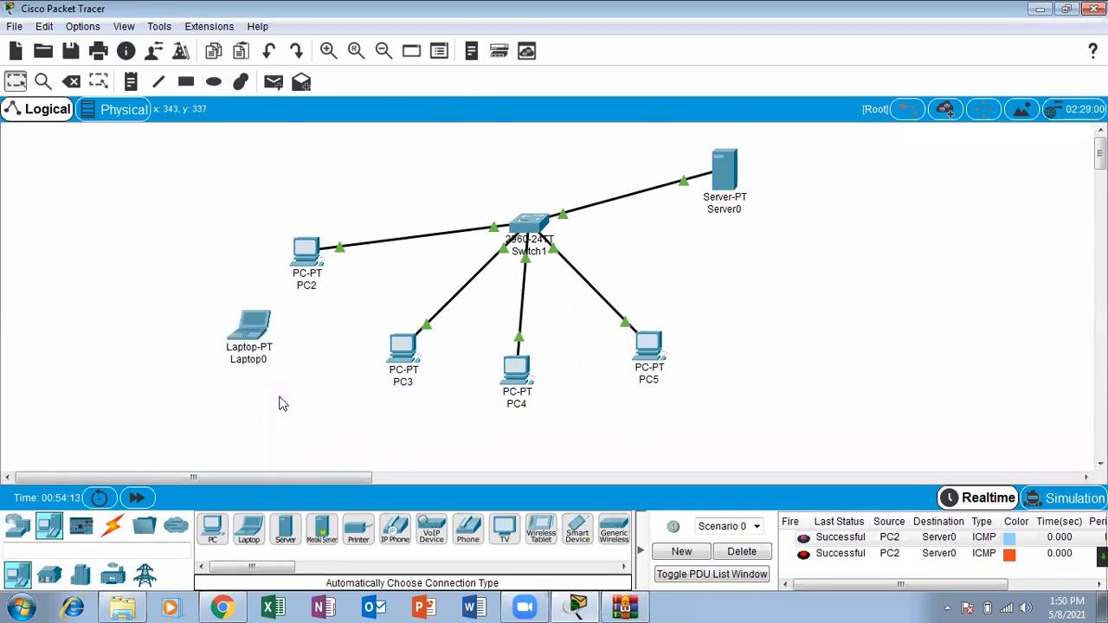
click(72, 84)
click(383, 235)
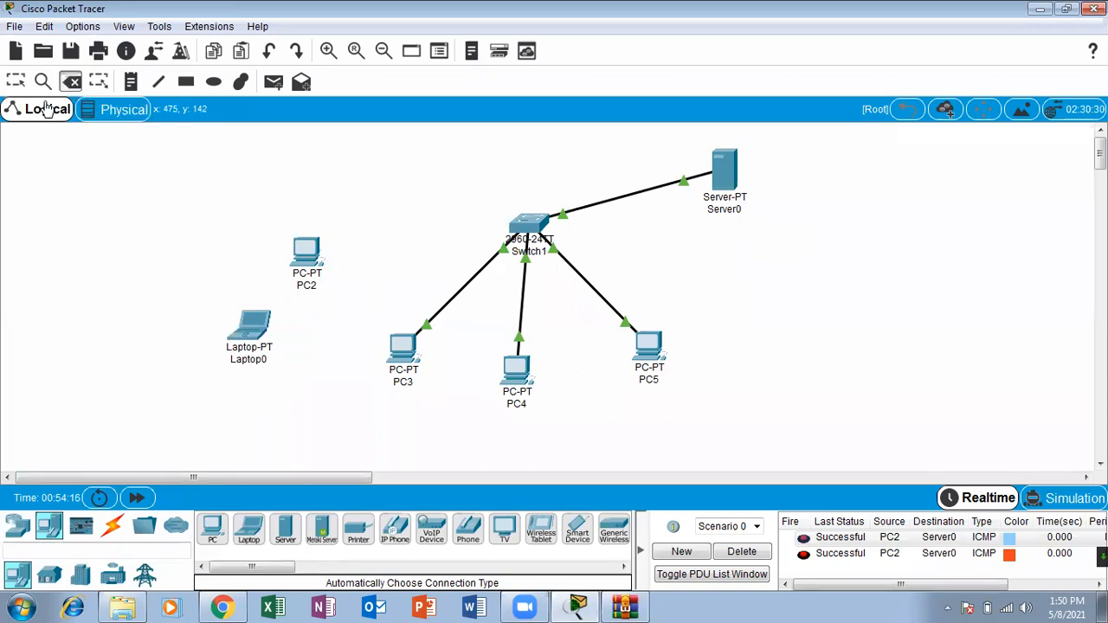
click(15, 81)
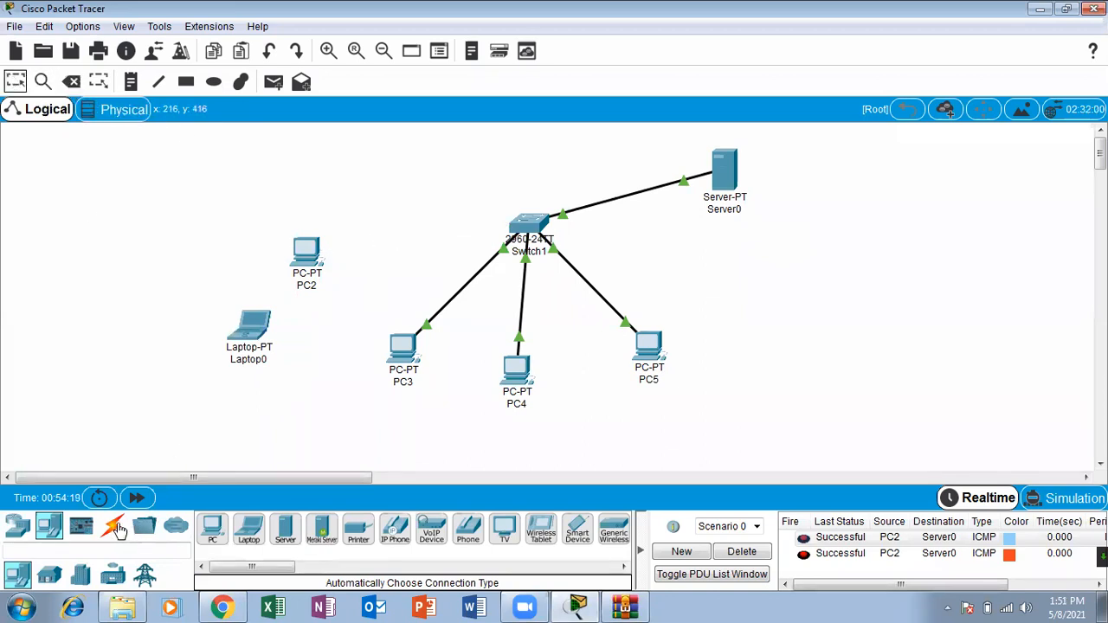
Step: Connect Switch1 to Laptop0 with an automatically chosen cable
click(113, 527)
click(205, 533)
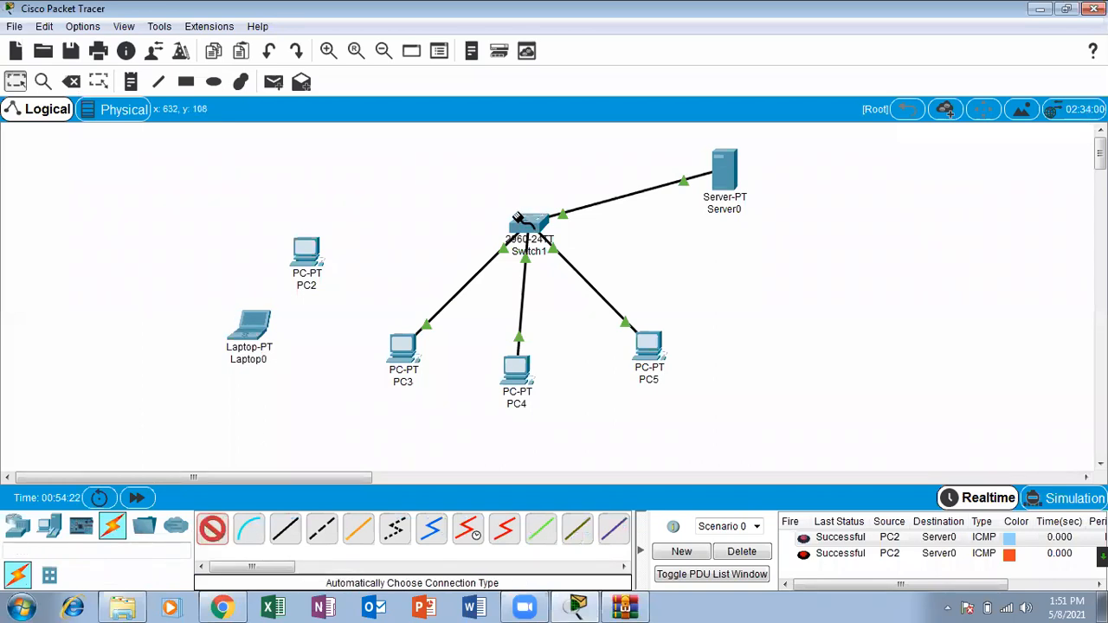
click(521, 227)
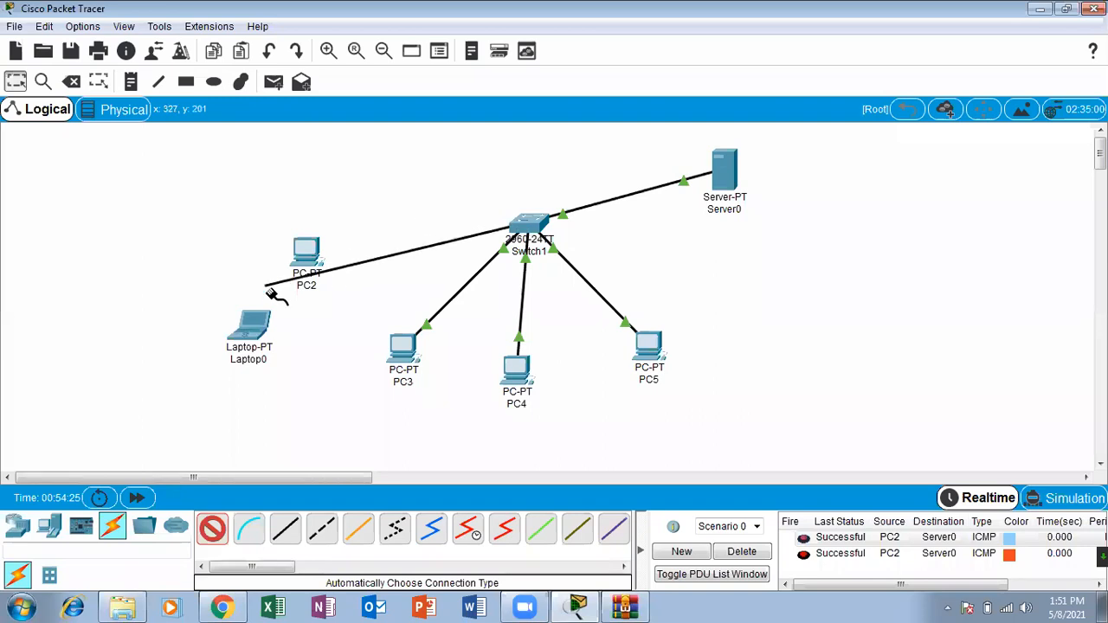
click(260, 325)
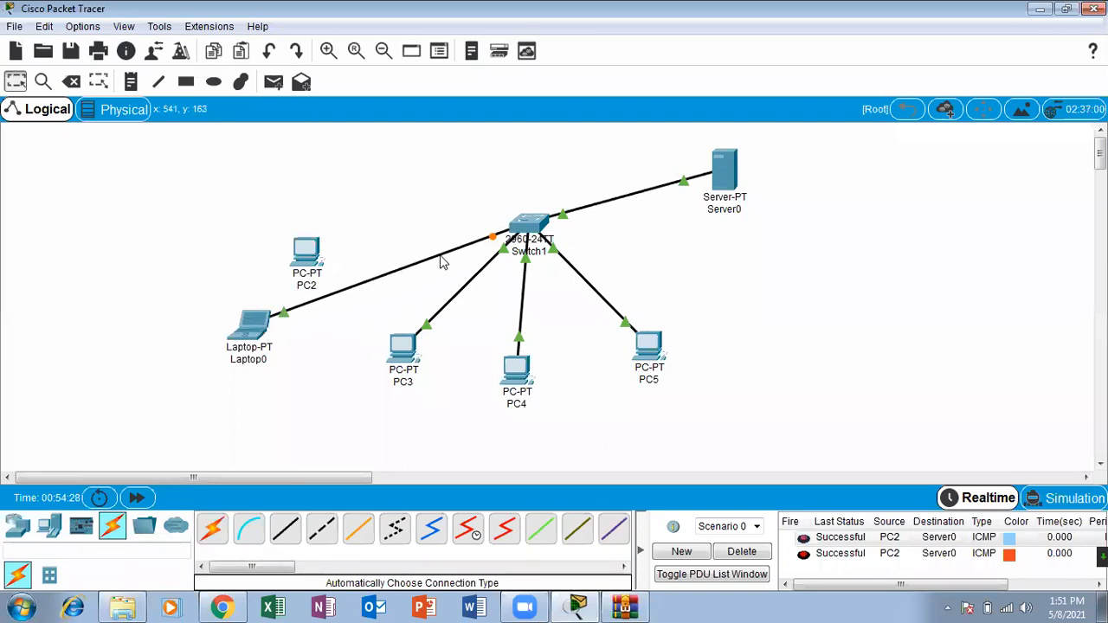
Step: Move Laptop0 up above PC2, shift PC2 aside to the left, and fast-forward the network time
drag(254, 338, 341, 201)
drag(318, 256, 256, 251)
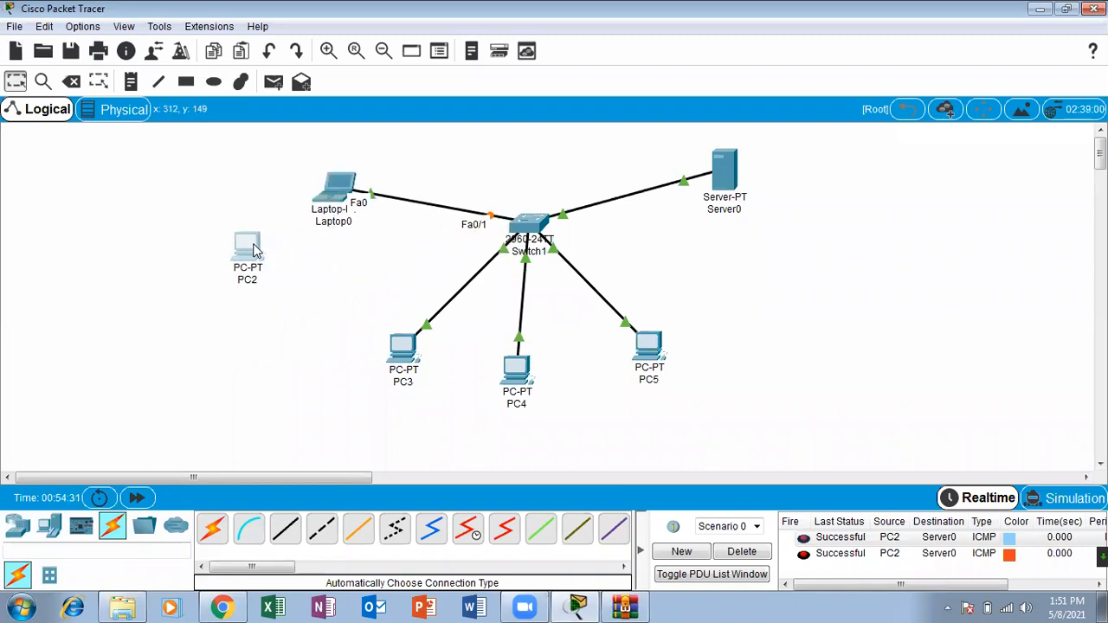
click(138, 498)
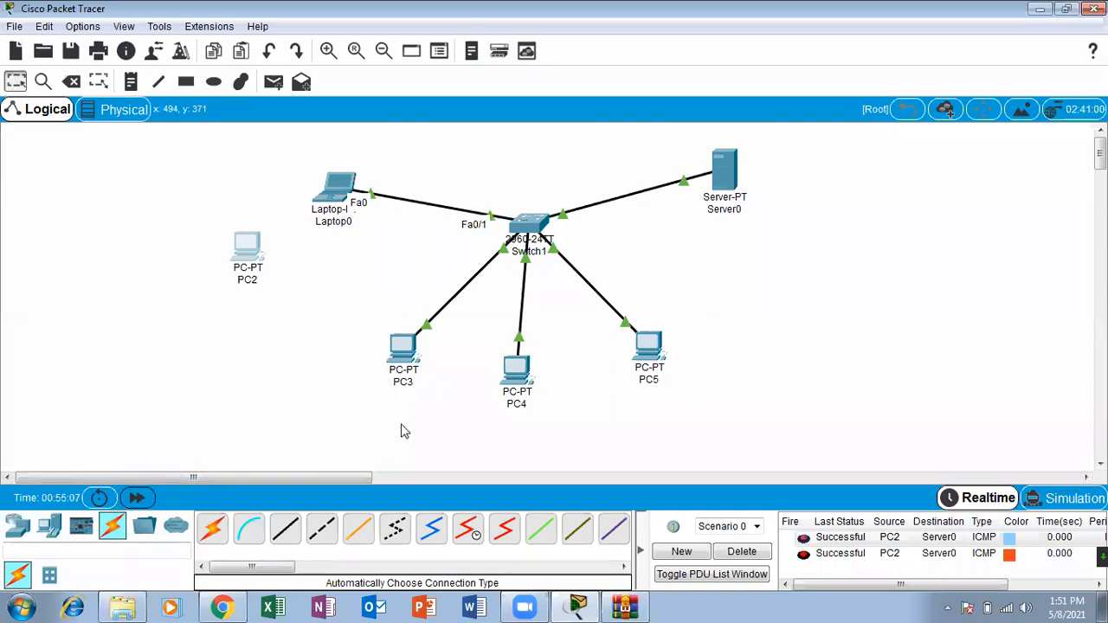
Step: Delete the old PDU entries of Scenario 0 and send two simple PDUs from Laptop0 to Server0
click(742, 551)
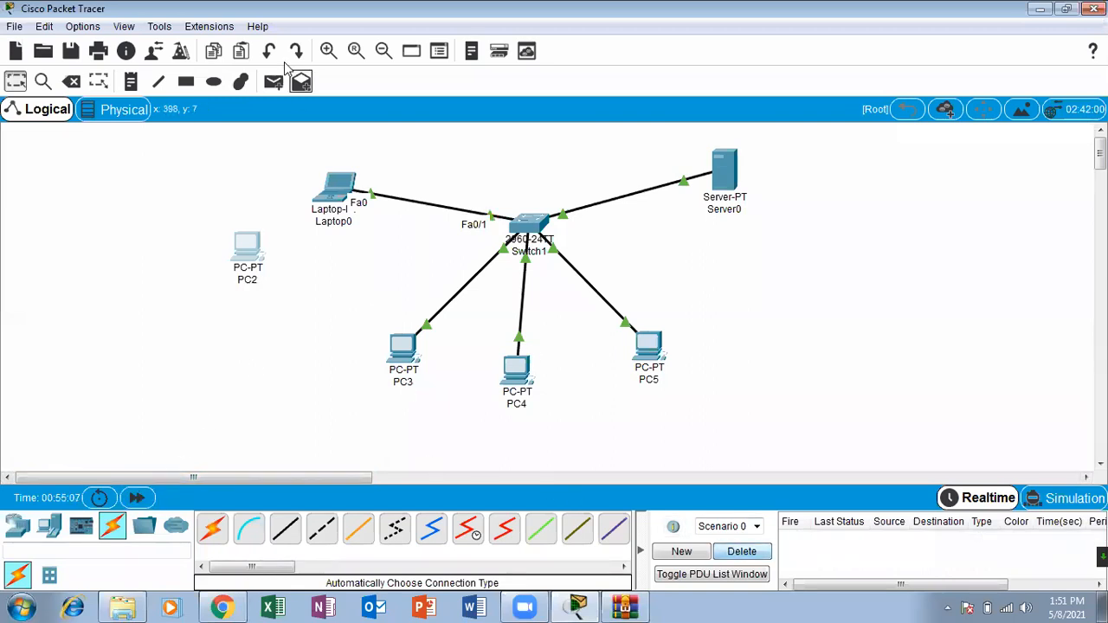
click(272, 82)
click(337, 187)
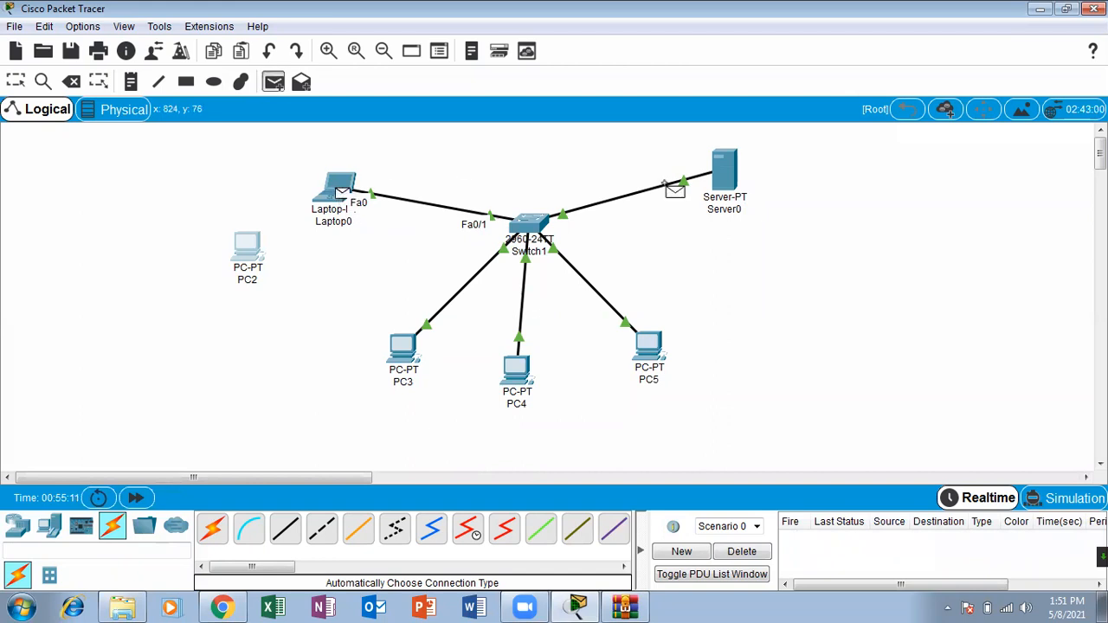
click(728, 176)
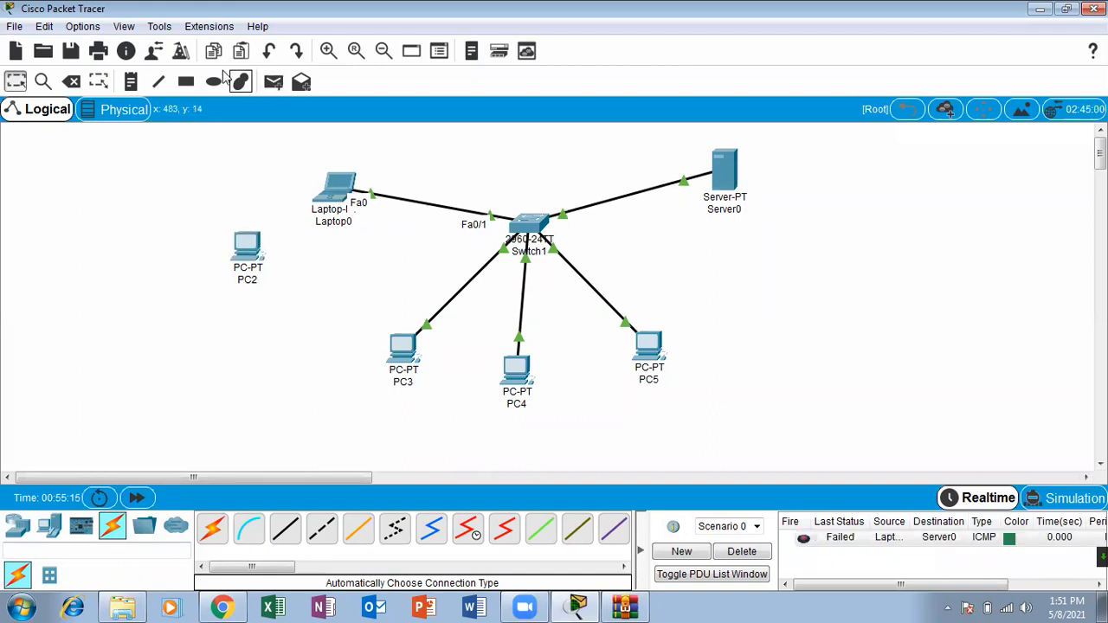
click(271, 88)
click(342, 191)
click(721, 180)
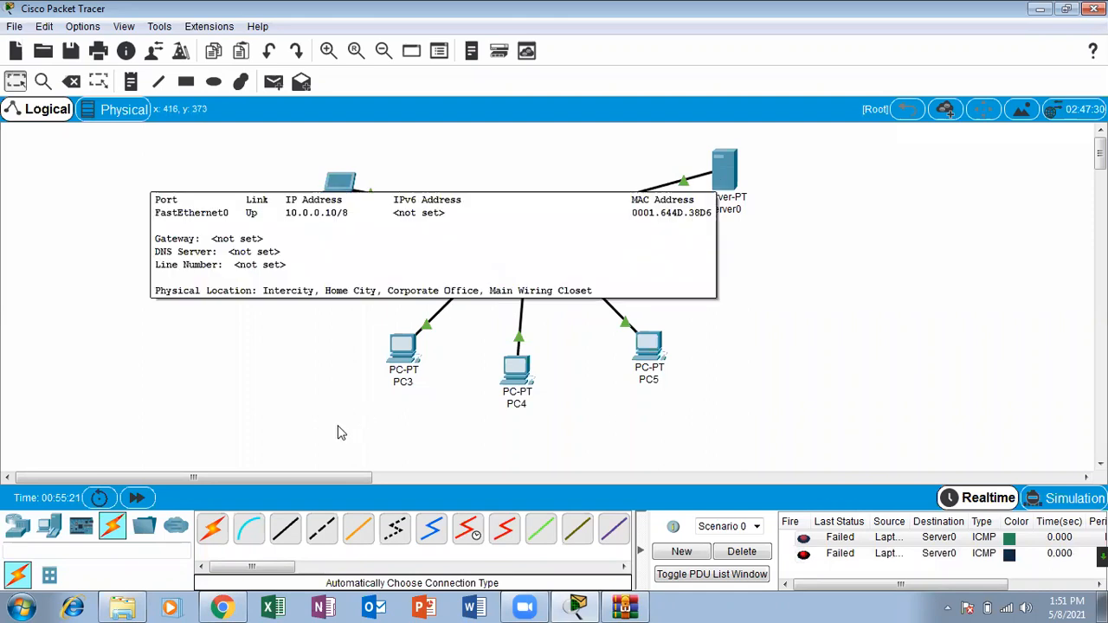
click(273, 81)
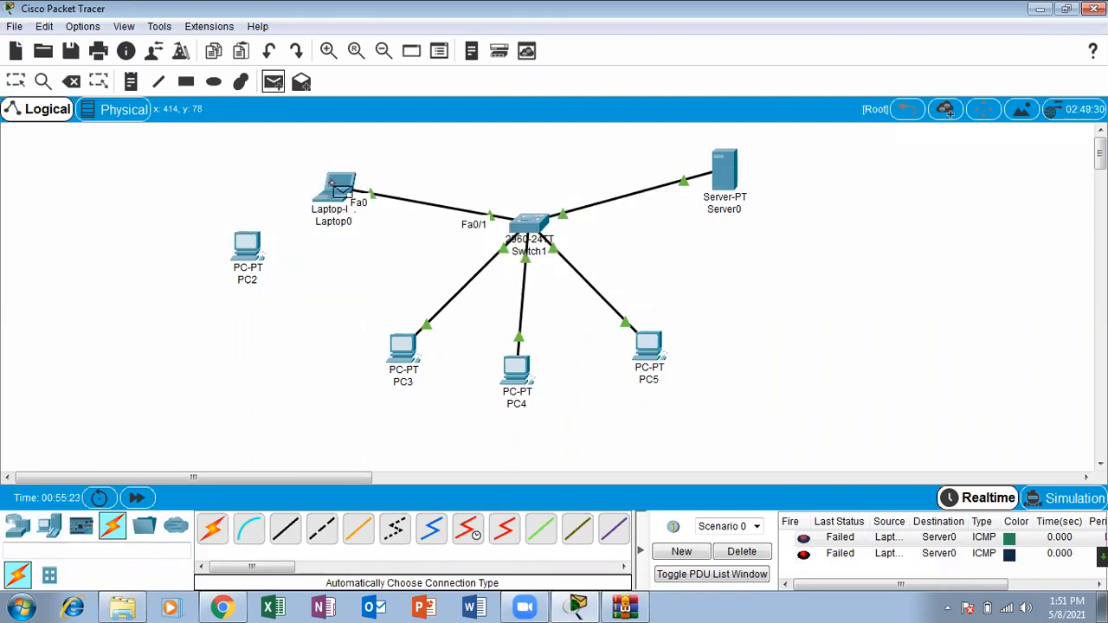
click(15, 82)
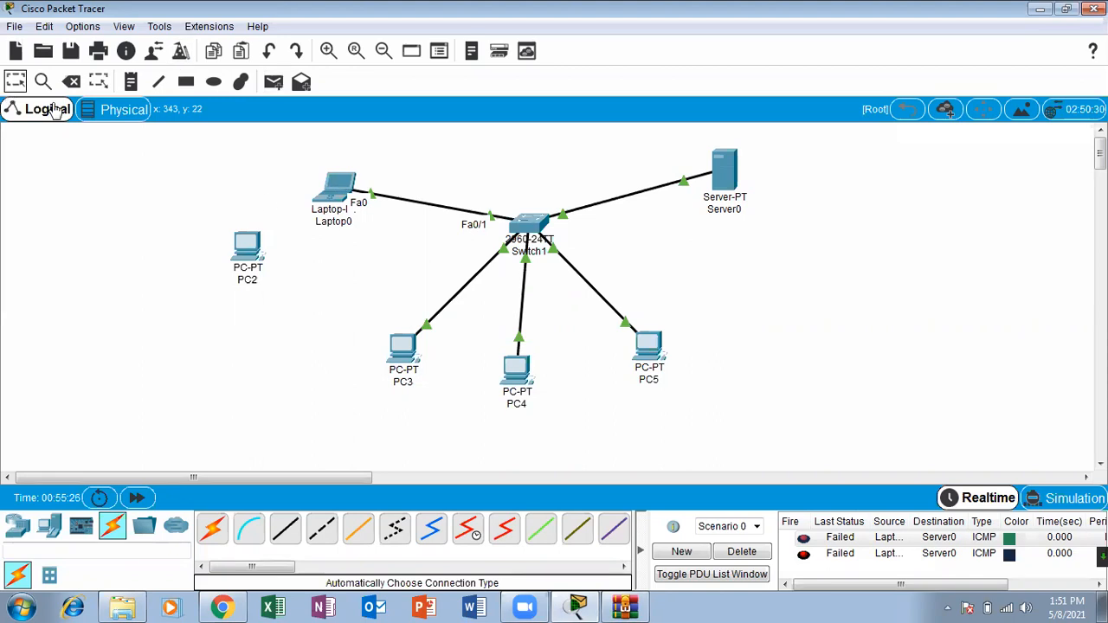
Step: Assign Laptop0 the static IP address 10.0.0.9 with subnet mask 255.0.0.0 and close its window
click(336, 186)
click(466, 106)
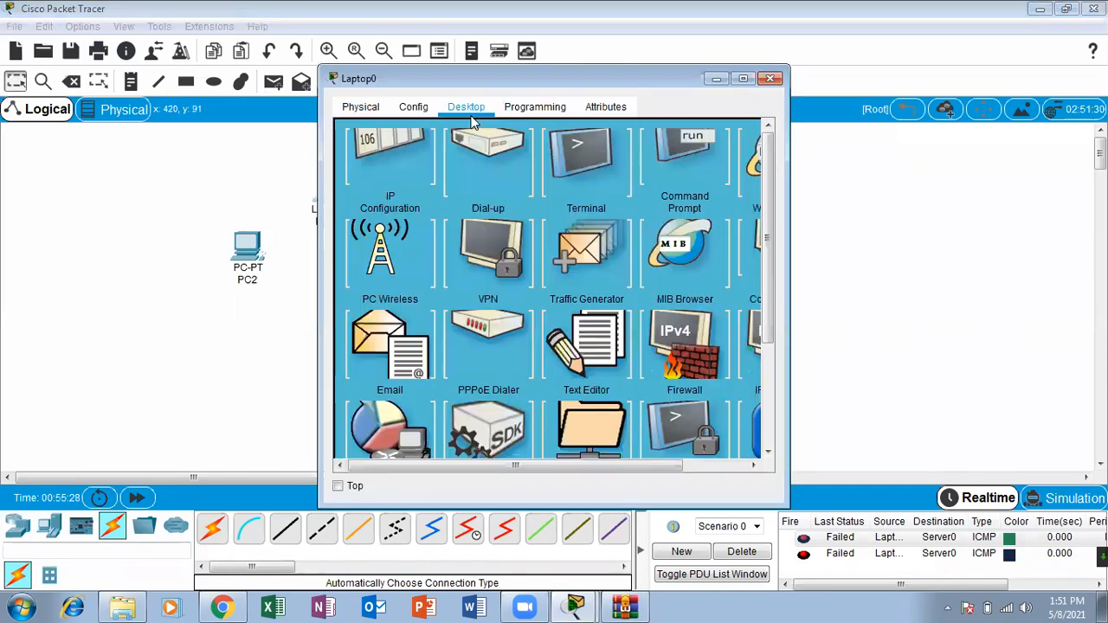
click(411, 159)
click(481, 226)
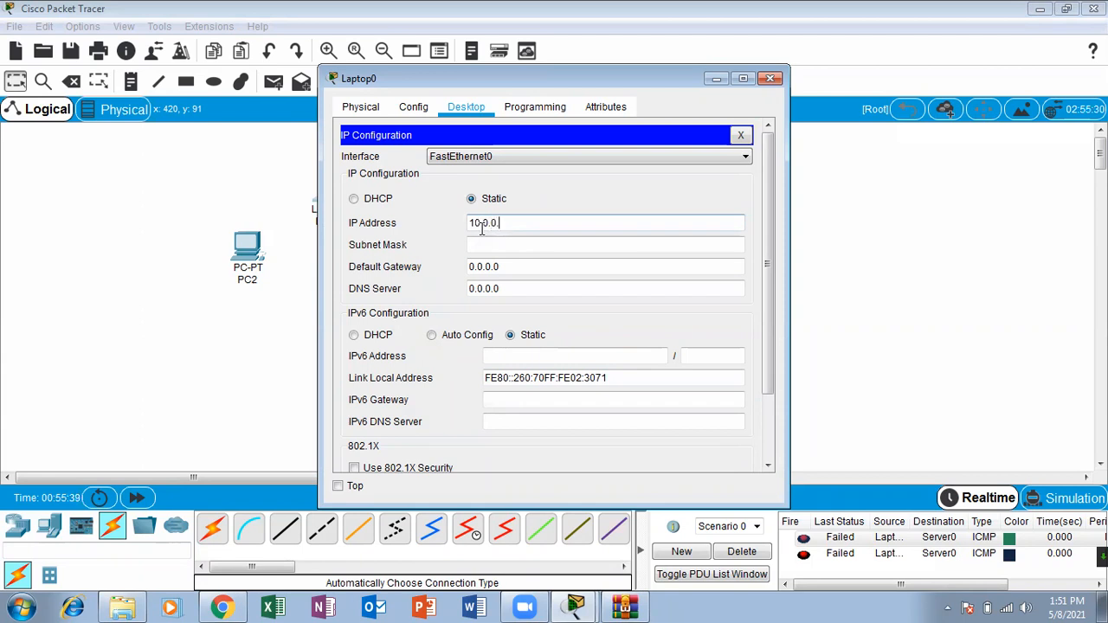
click(498, 245)
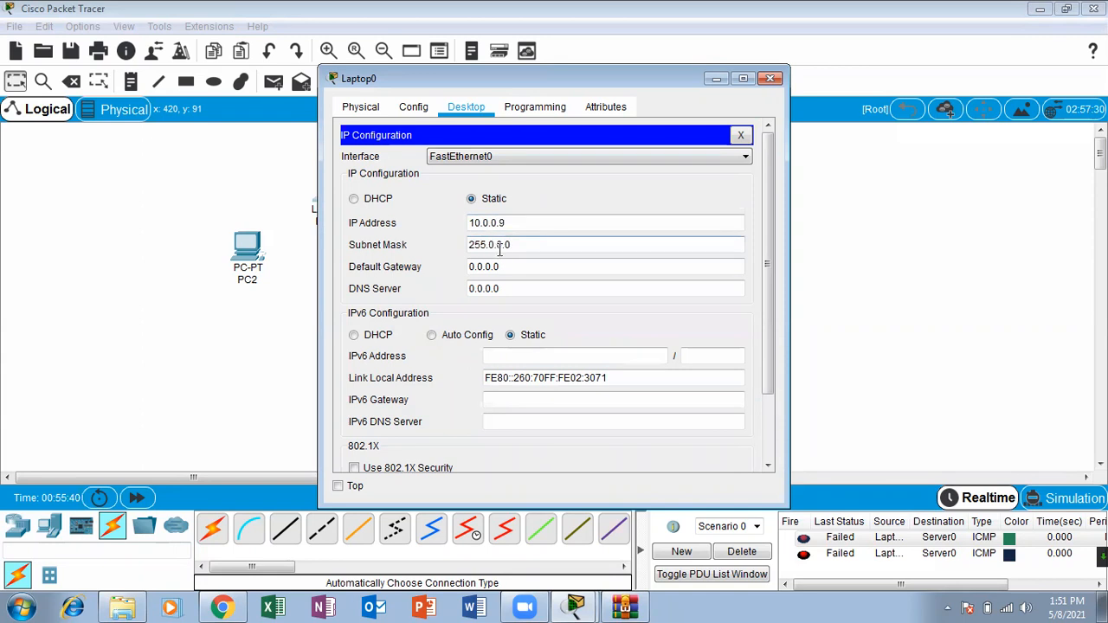
click(770, 78)
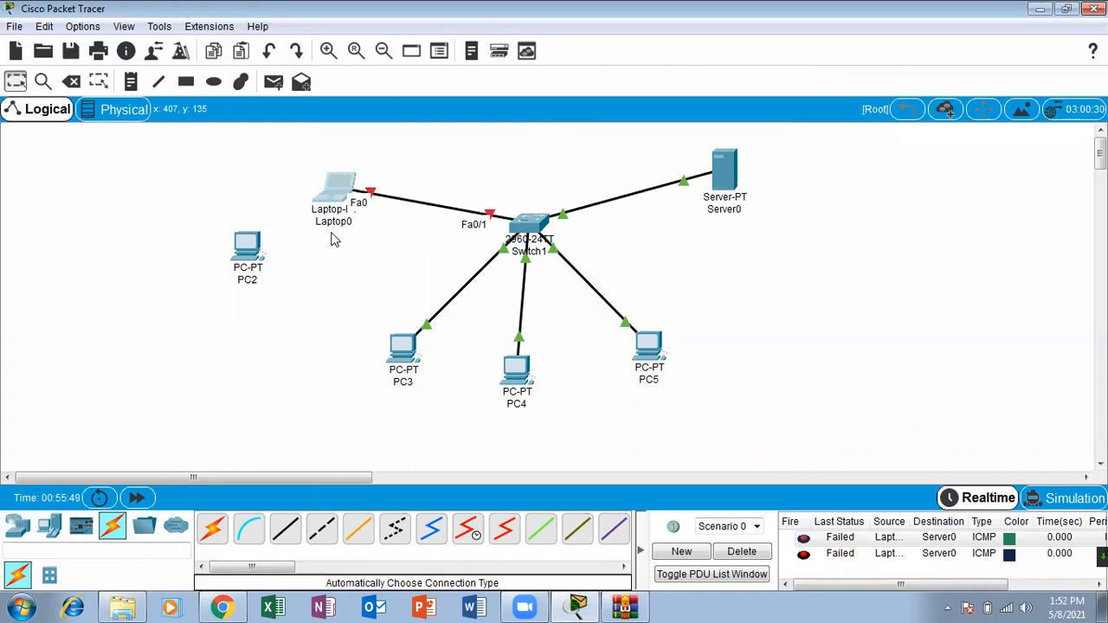
Step: Send another simple PDU from Laptop0 to Server0 and clear the PDU entries of Scenario 0
click(273, 81)
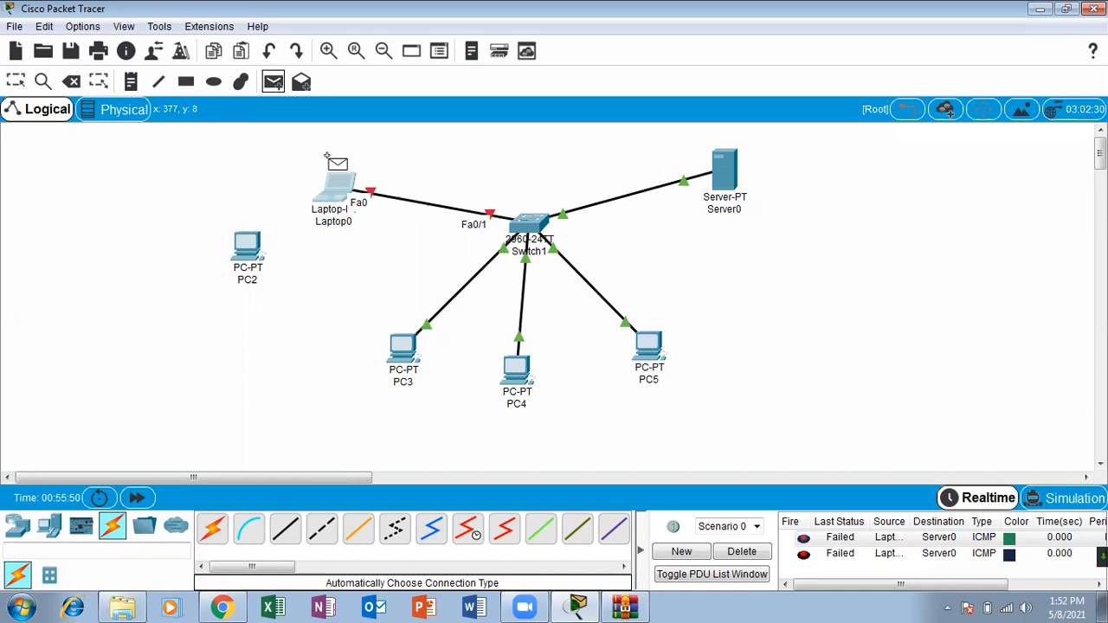
click(329, 161)
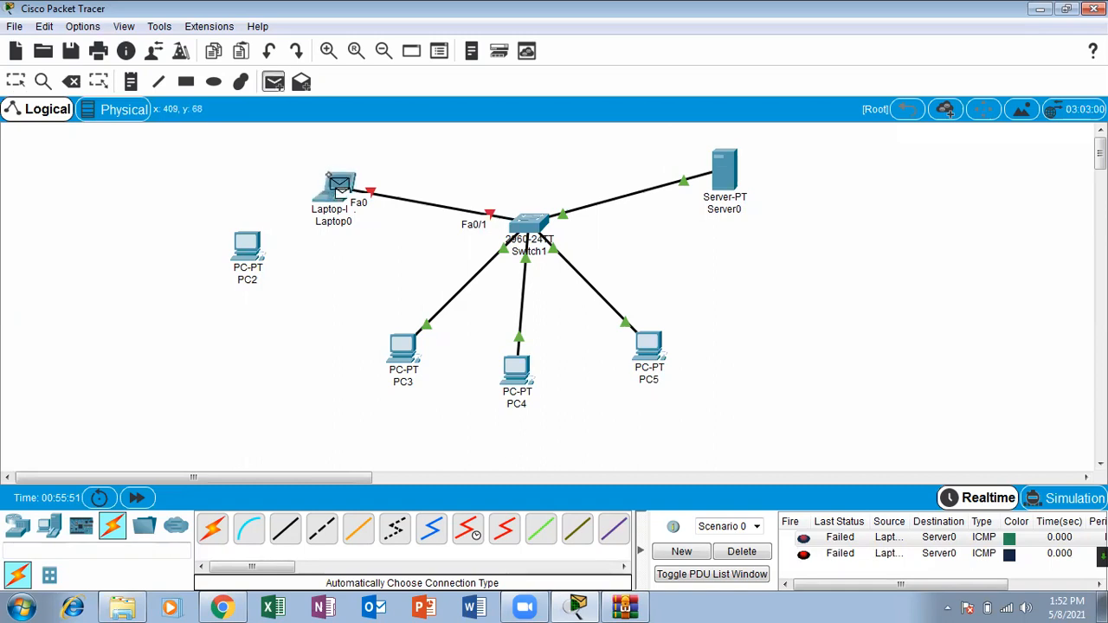
click(710, 182)
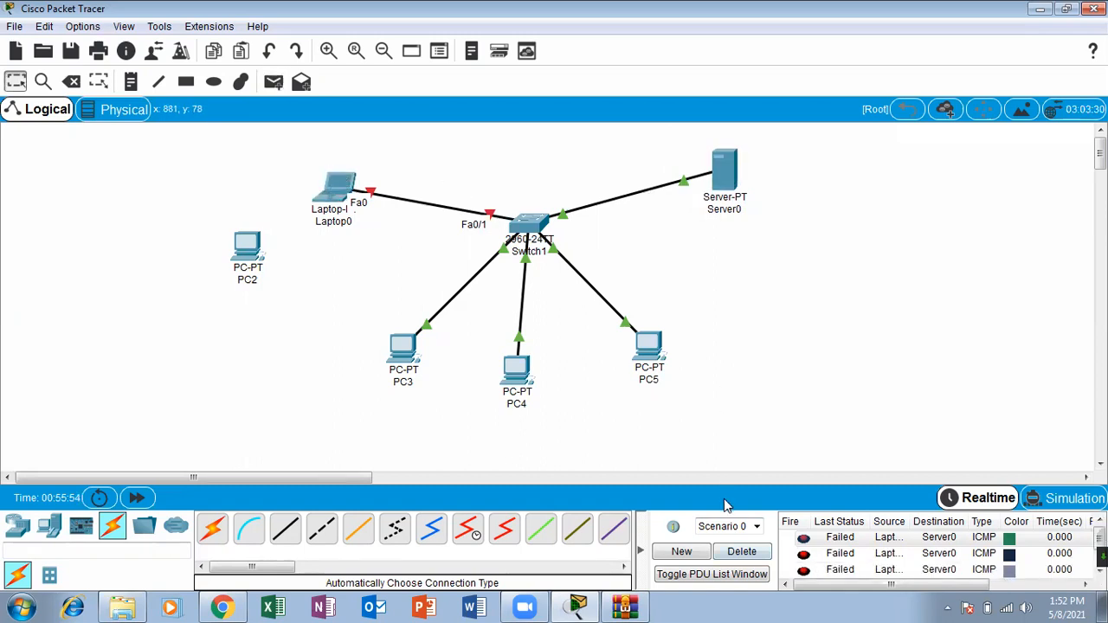
click(742, 552)
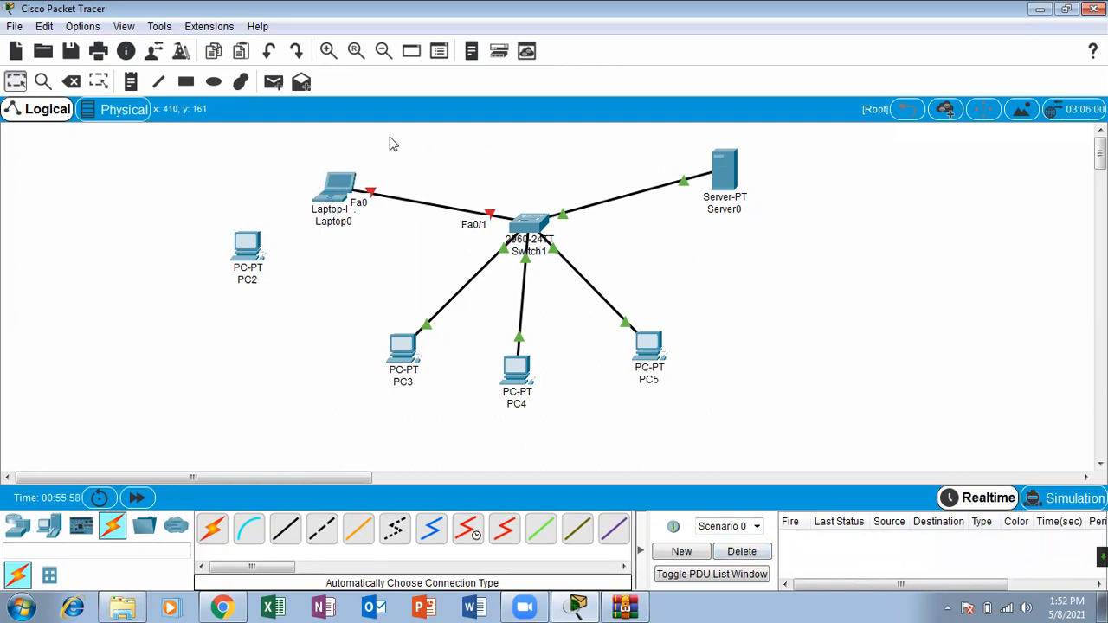
Step: Move PC2 directly below Laptop0 and delete the cable between Laptop0 and Switch1
drag(262, 253, 356, 250)
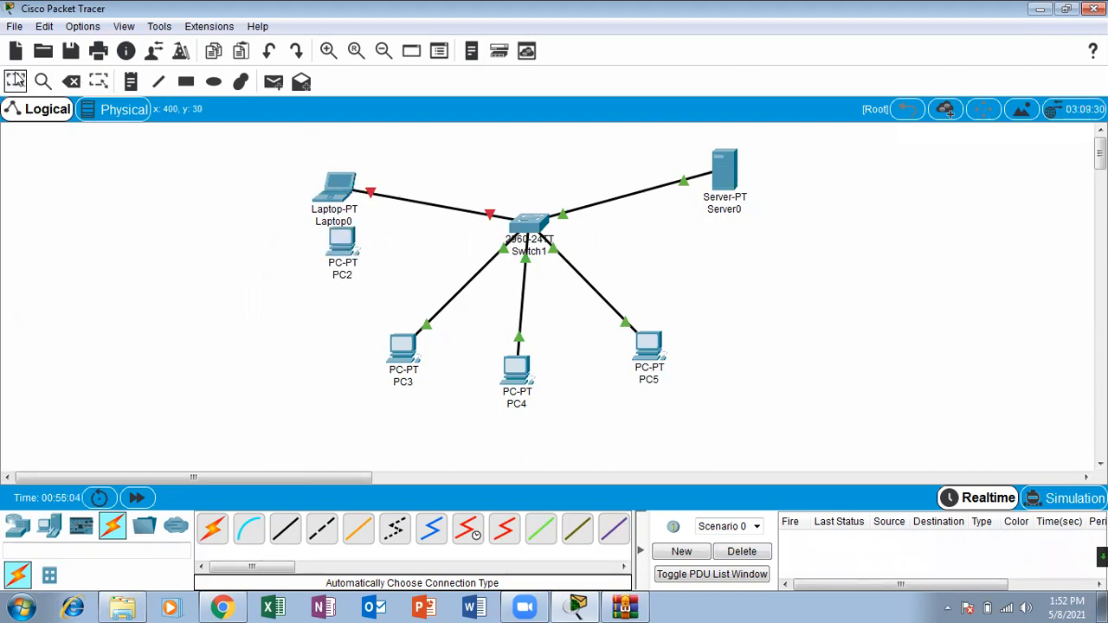
click(71, 82)
click(440, 207)
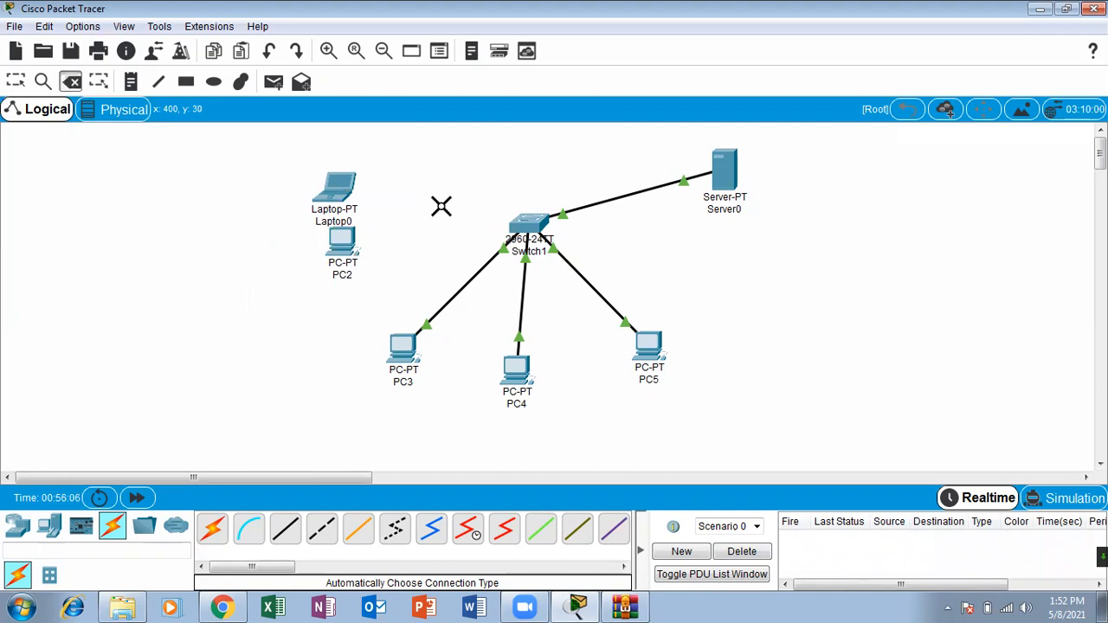
click(16, 81)
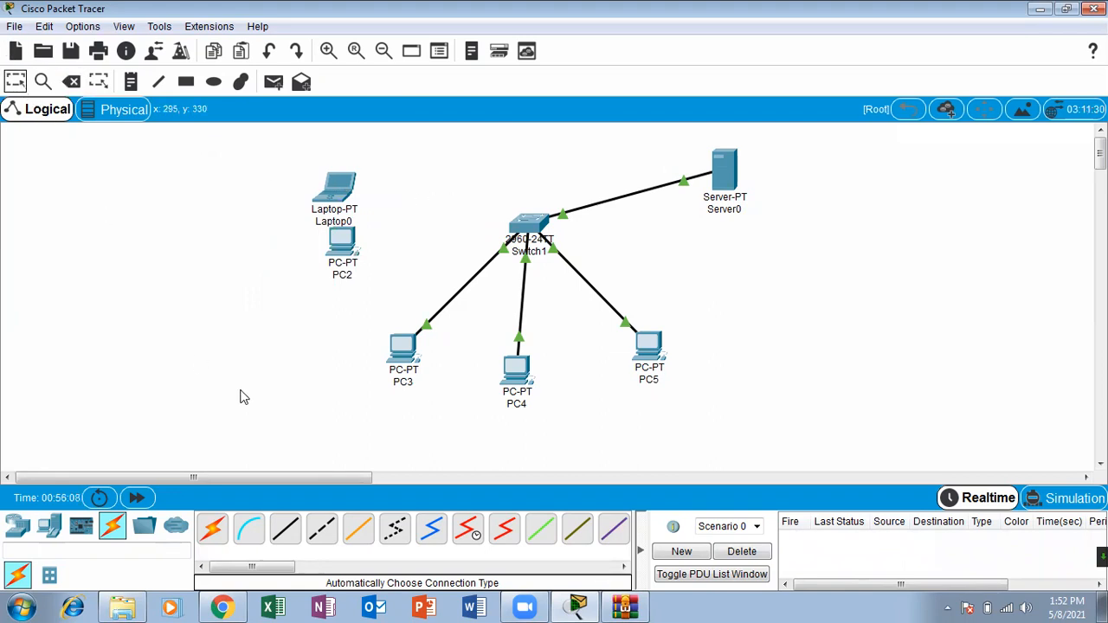
Step: Connect PC2's FastEthernet0 to Switch1's FastEthernet0/1 with a copper straight-through cable
click(286, 528)
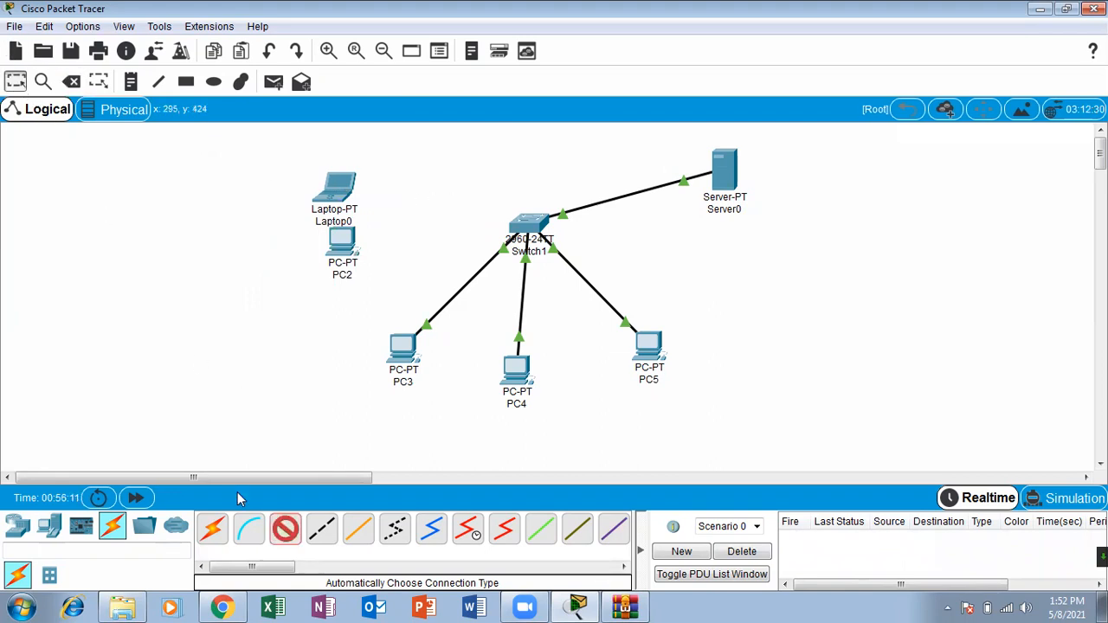
click(344, 235)
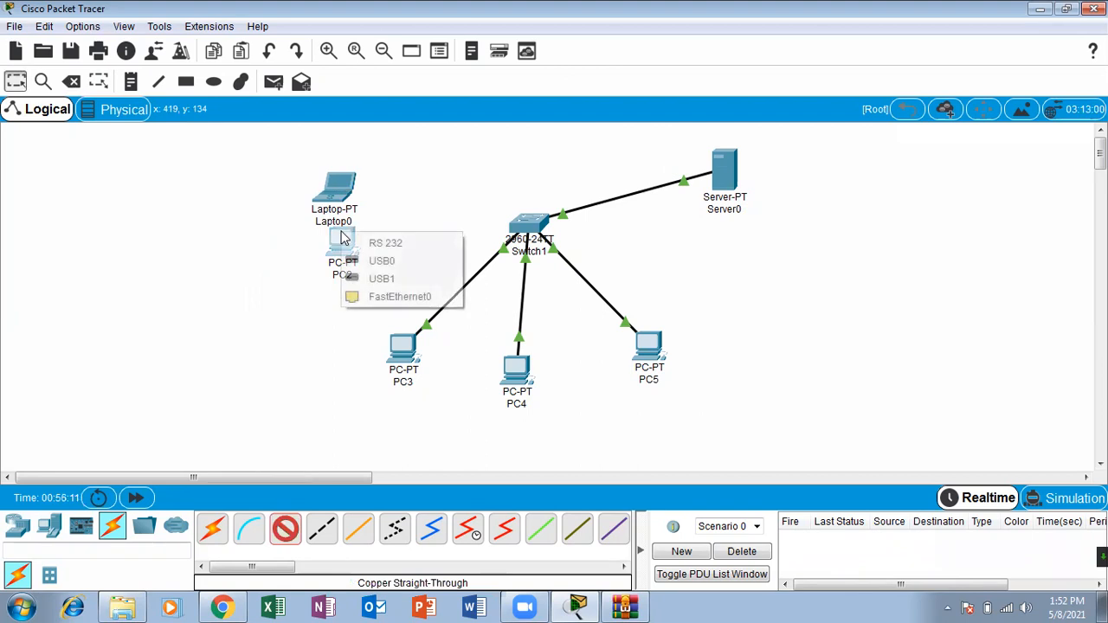
click(400, 296)
click(532, 224)
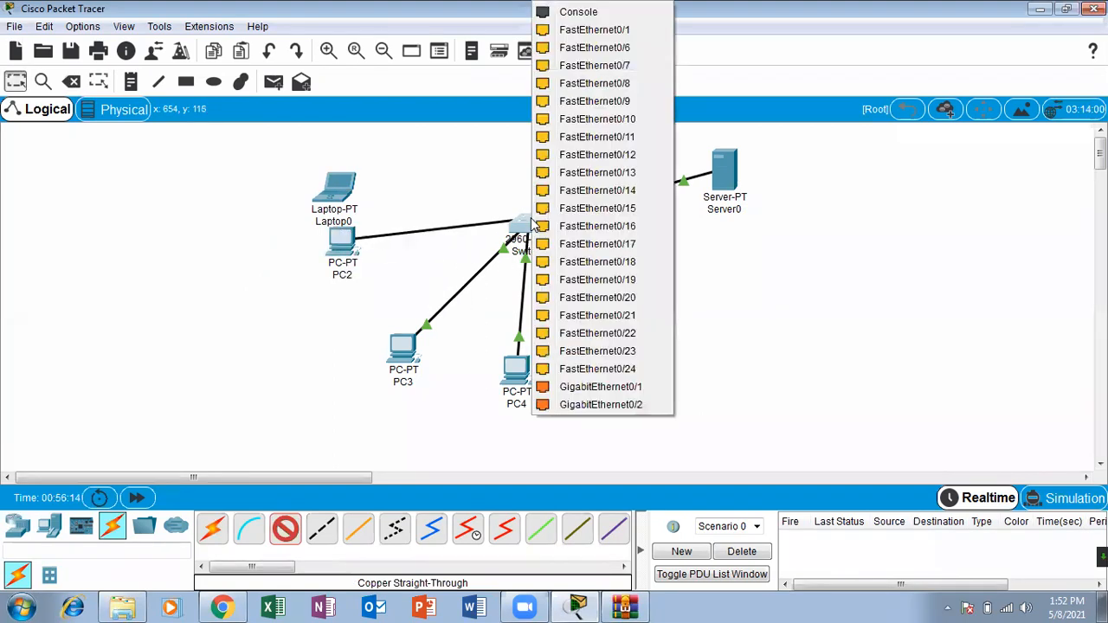
click(615, 29)
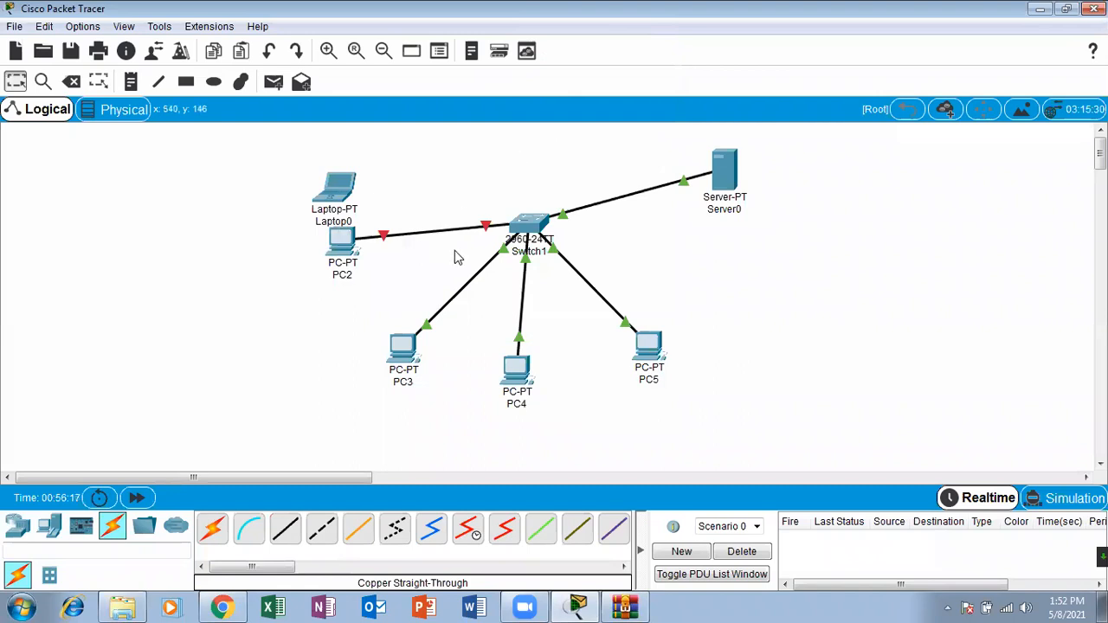
Step: Open Switch1's CLI in a maximized window and enter configuration mode for interface fastEthernet 0/1
click(517, 227)
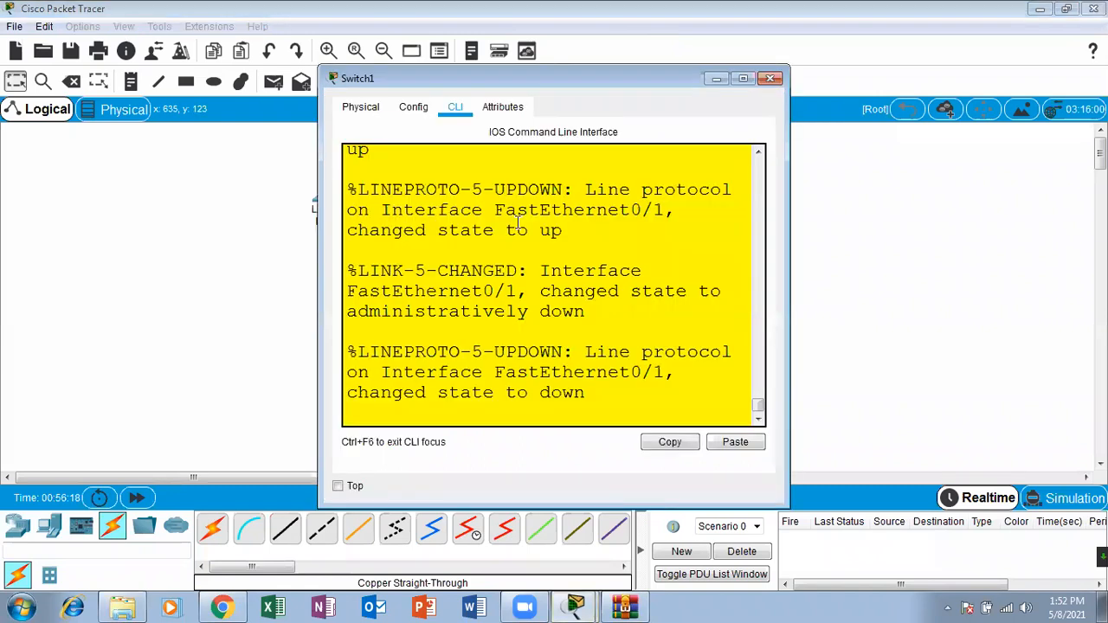
click(770, 80)
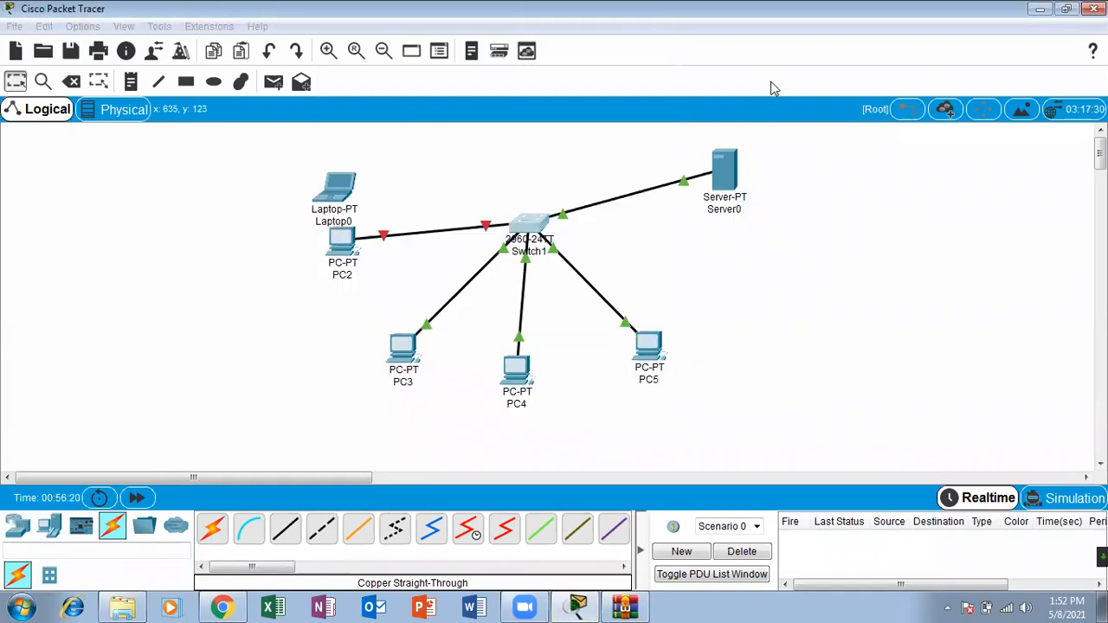
click(522, 222)
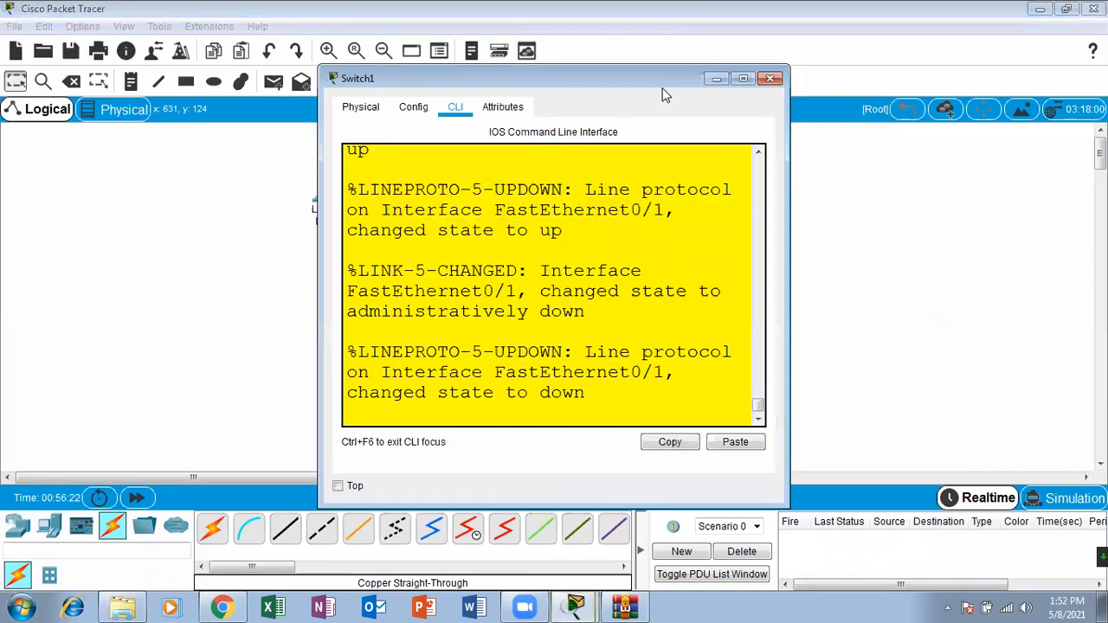
click(744, 79)
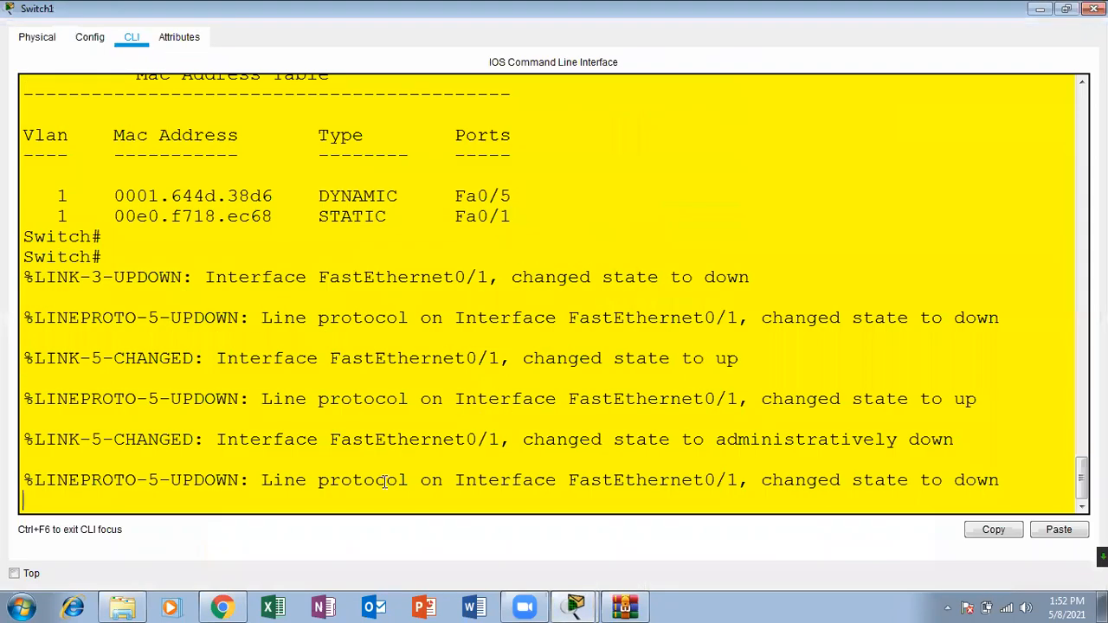
key(Return)
key(Return)
key(Return)
text(con)
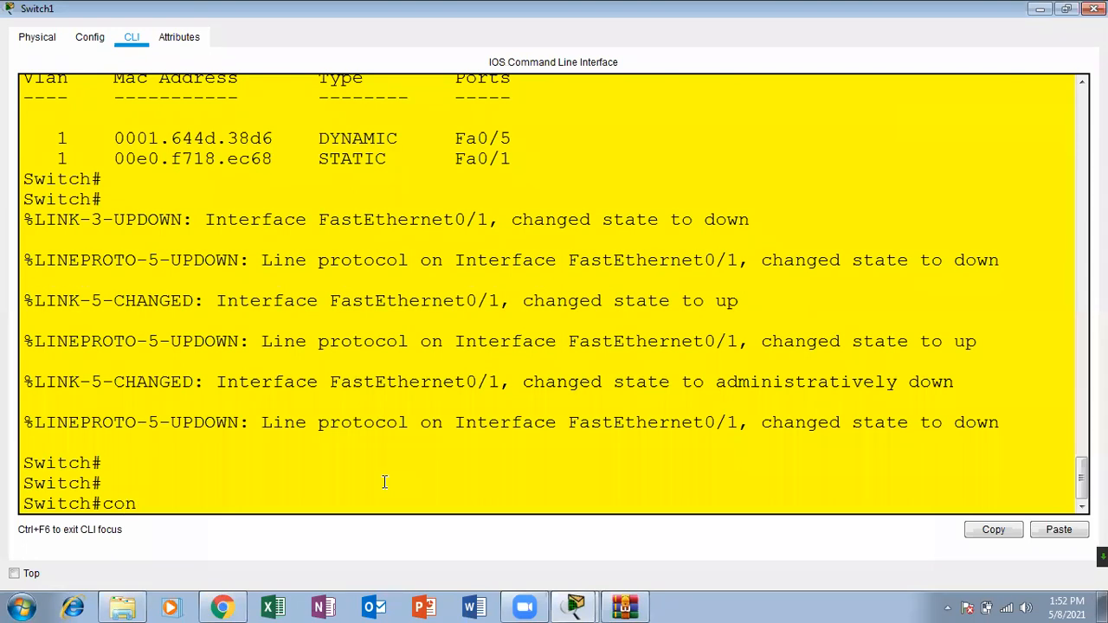
text(f)
key(Tab)
text(ter)
key(Tab)
key(Return)
key(Return)
key(Return)
text(inter)
key(Tab)
text(fas)
key(Tab)
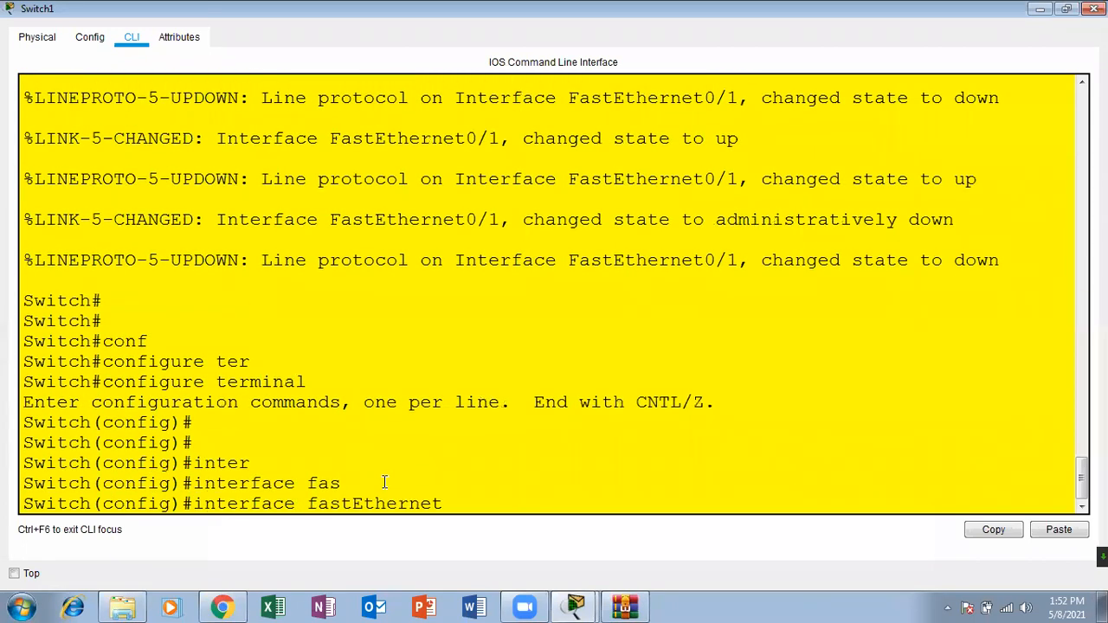
key(Return)
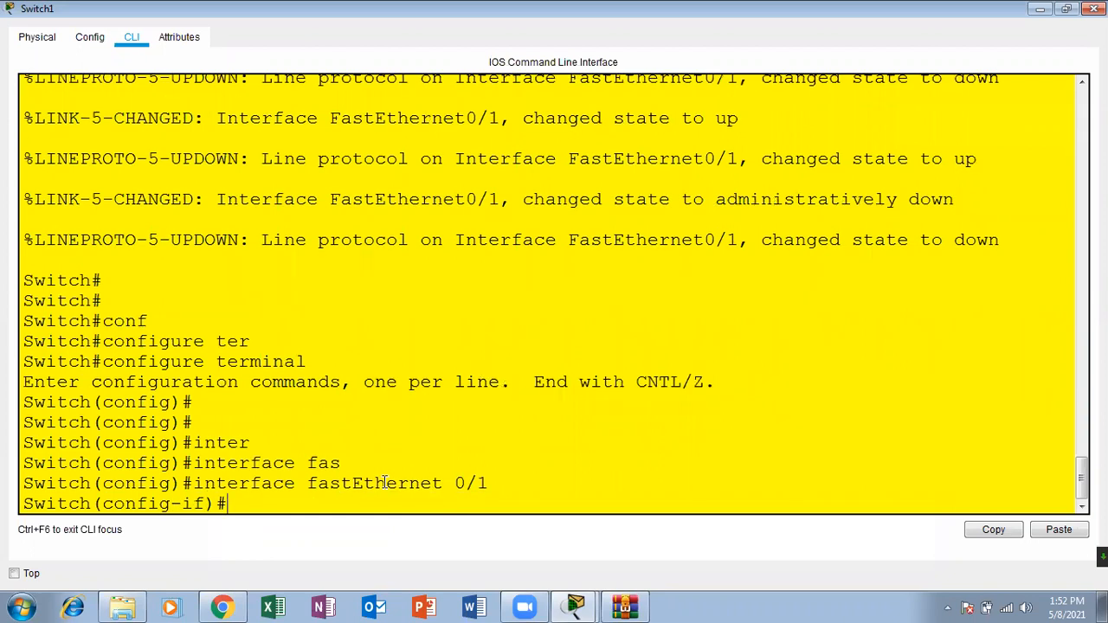
Step: Re-enable the interface with no shutdown, return to privileged EXEC mode, and close the Switch1 window
text(no sh)
key(Tab)
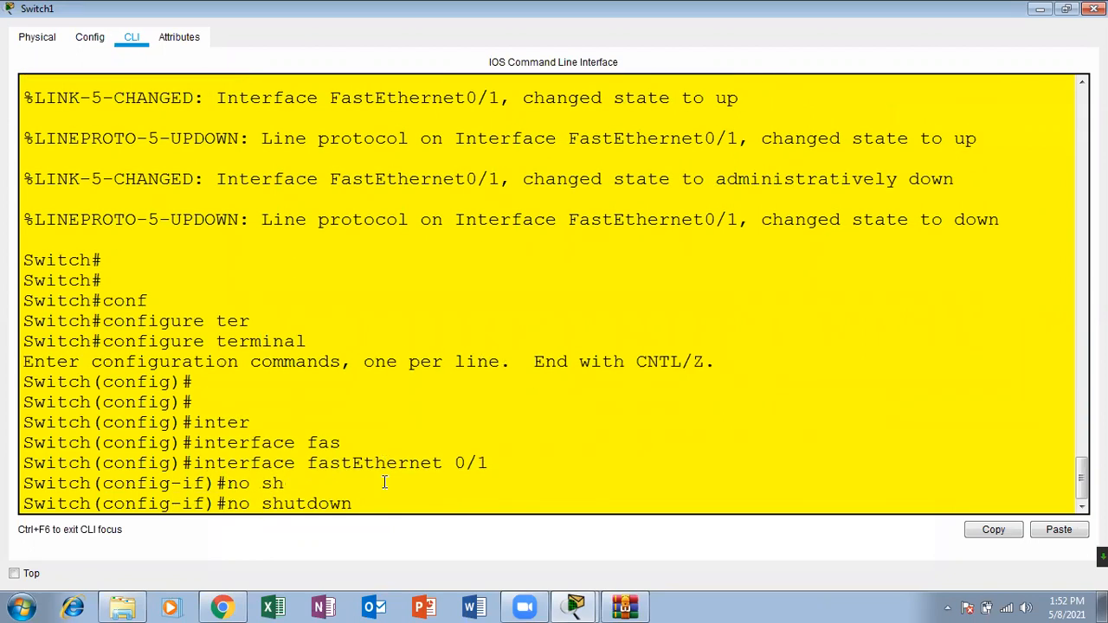
key(Return)
key(Return)
key(Return)
key(Return)
key(Return)
key(ctrl+z)
key(Return)
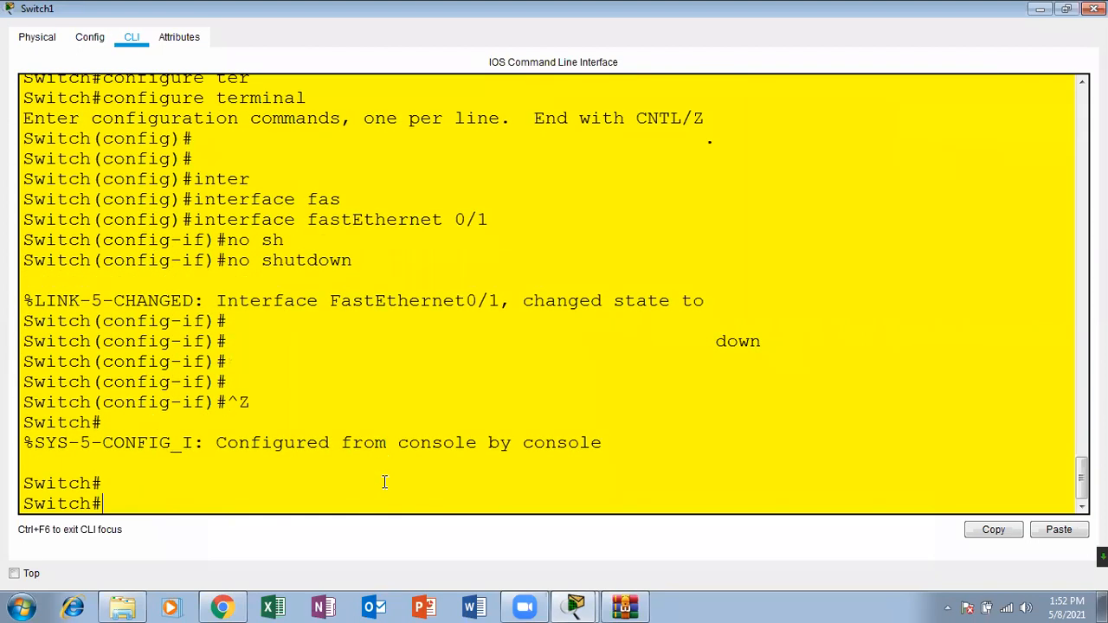
key(Return)
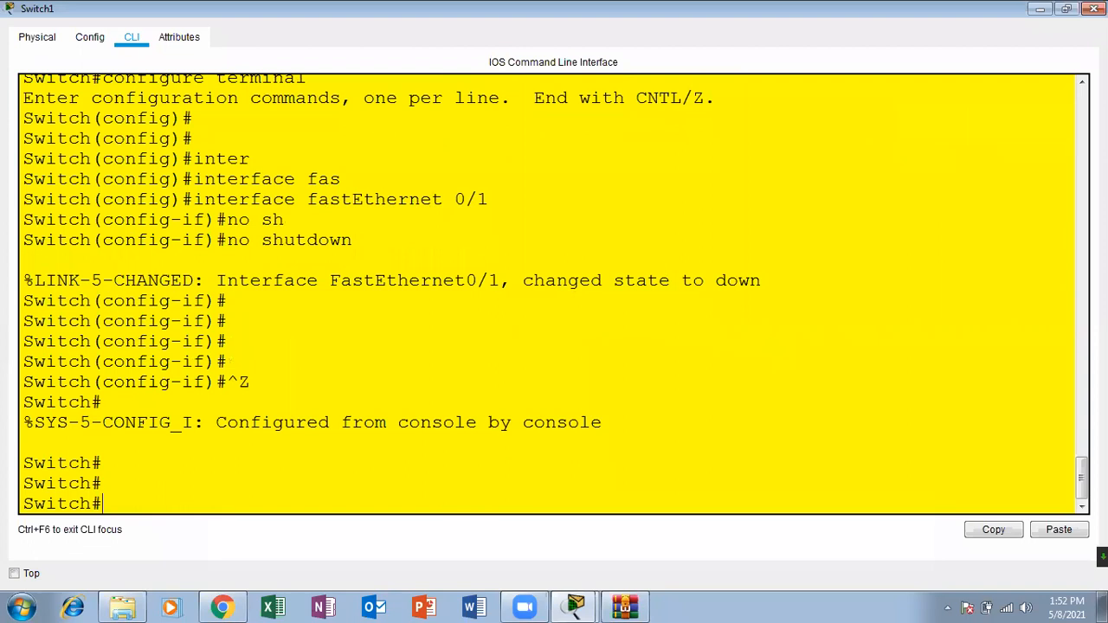
click(1093, 9)
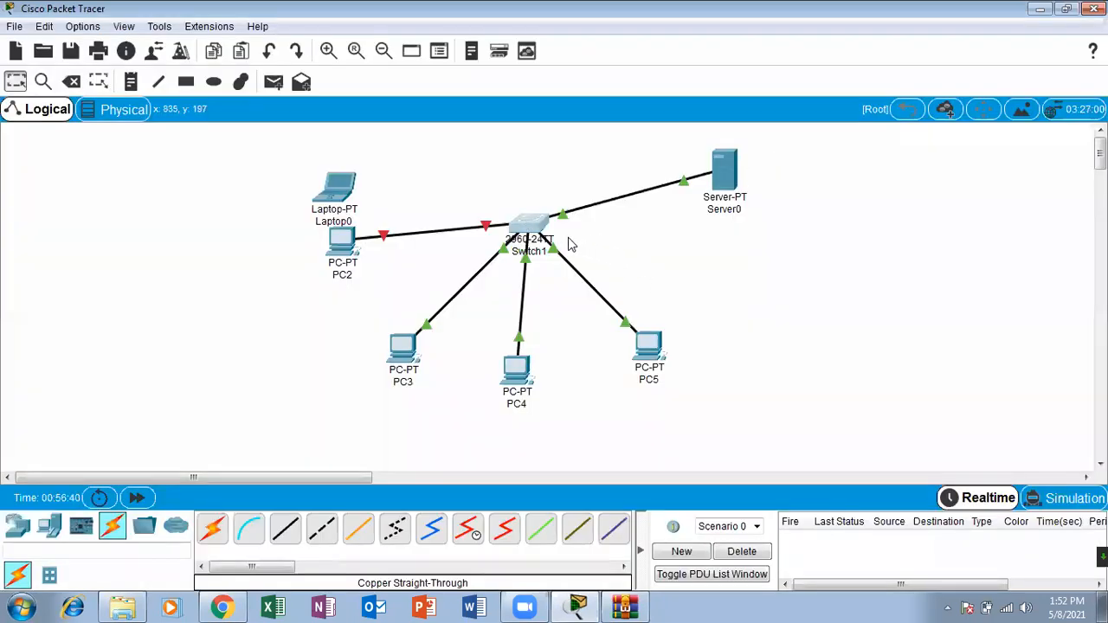
Step: Save Switch1's running configuration with the write command and close its window
click(539, 234)
click(741, 78)
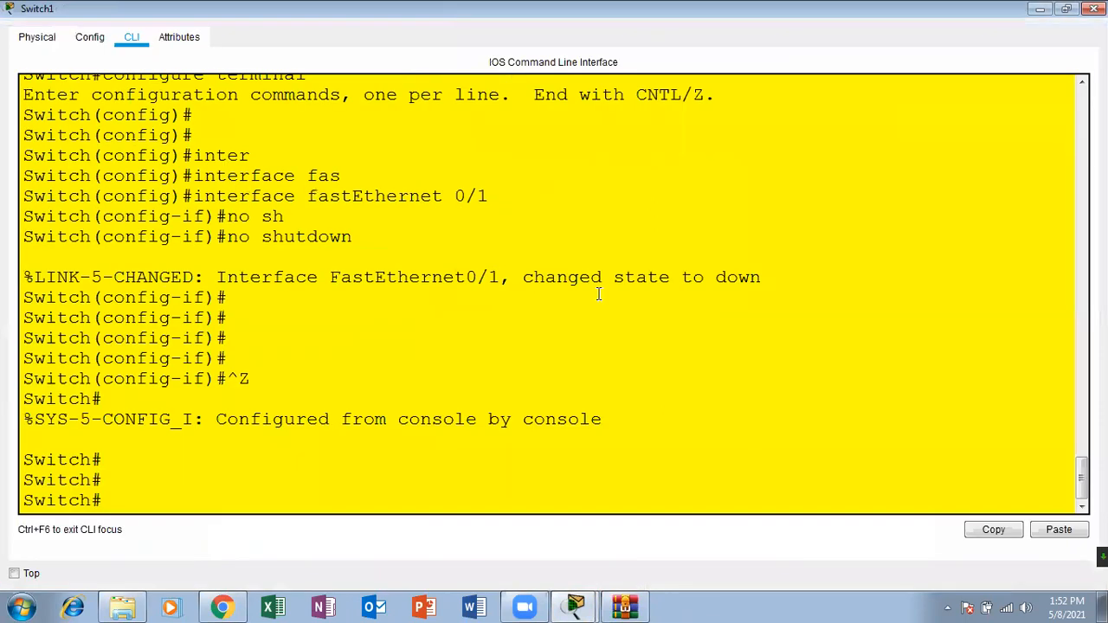
key(Return)
text(wr)
key(Tab)
key(Return)
key(Return)
key(Return)
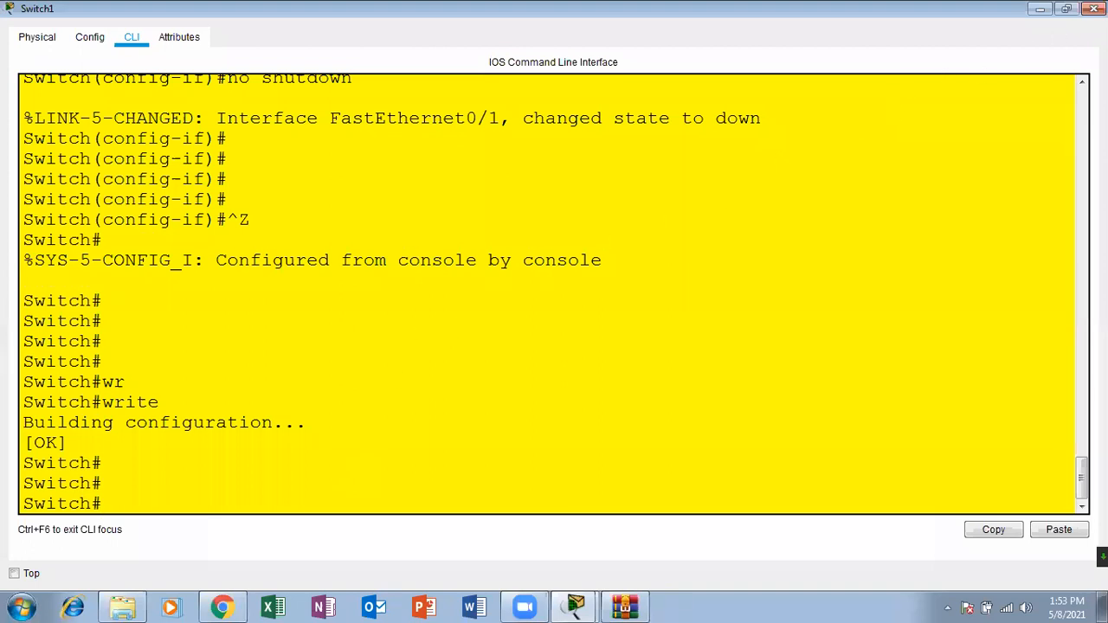
click(1094, 8)
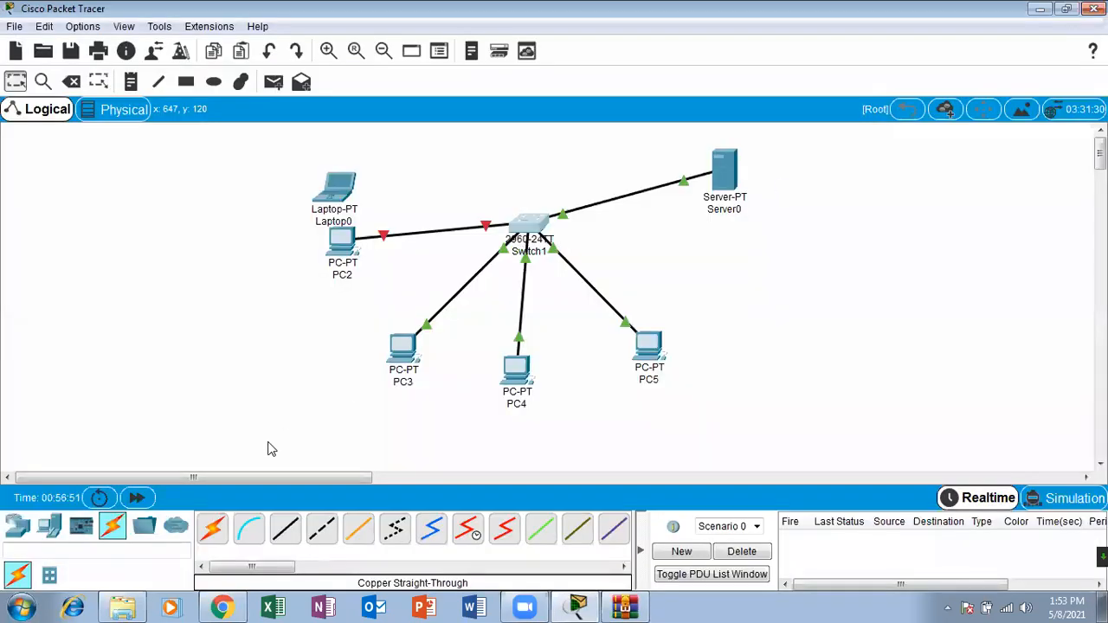
Step: Power-cycle the devices and fast-forward the network time, moving Laptop0 away from PC2 and PC2 closer to Switch1
click(99, 498)
click(604, 326)
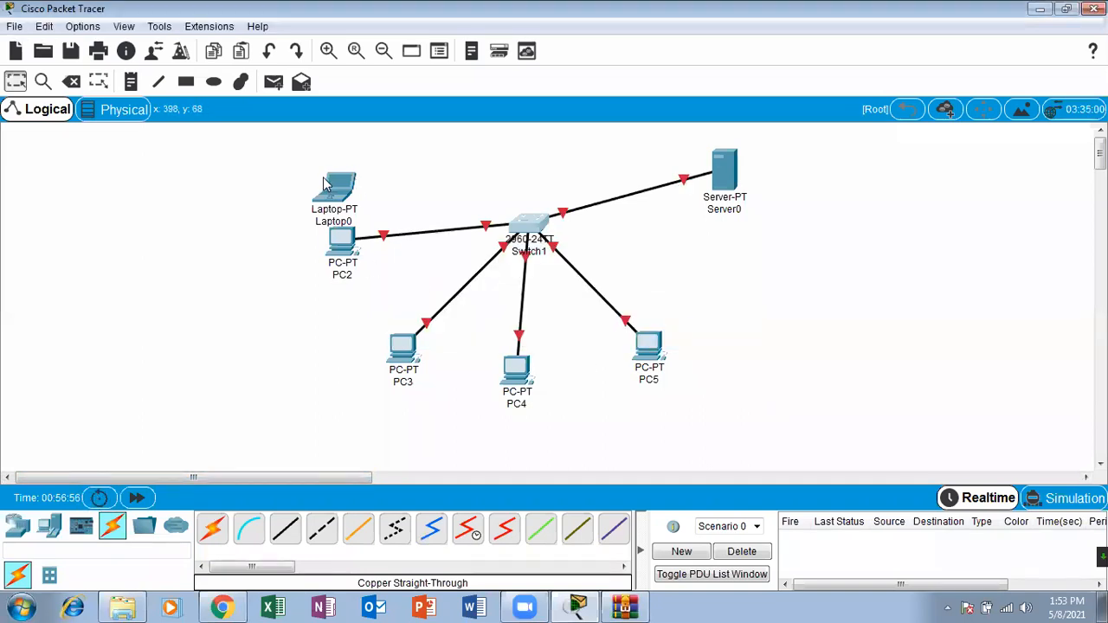
drag(329, 185, 289, 161)
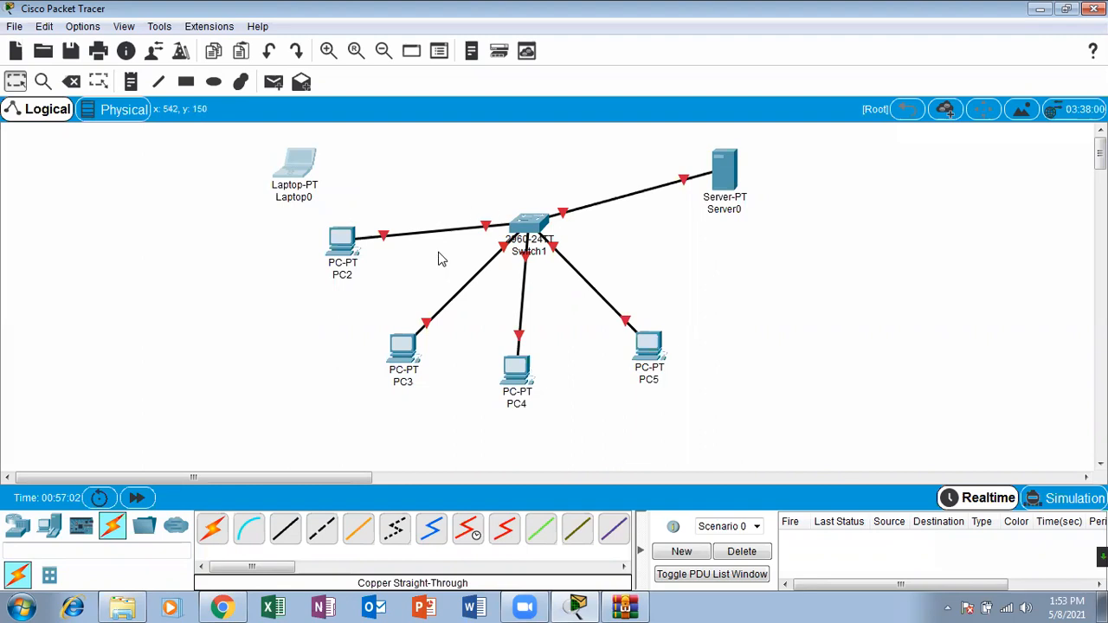
drag(314, 189, 255, 205)
drag(333, 250, 385, 241)
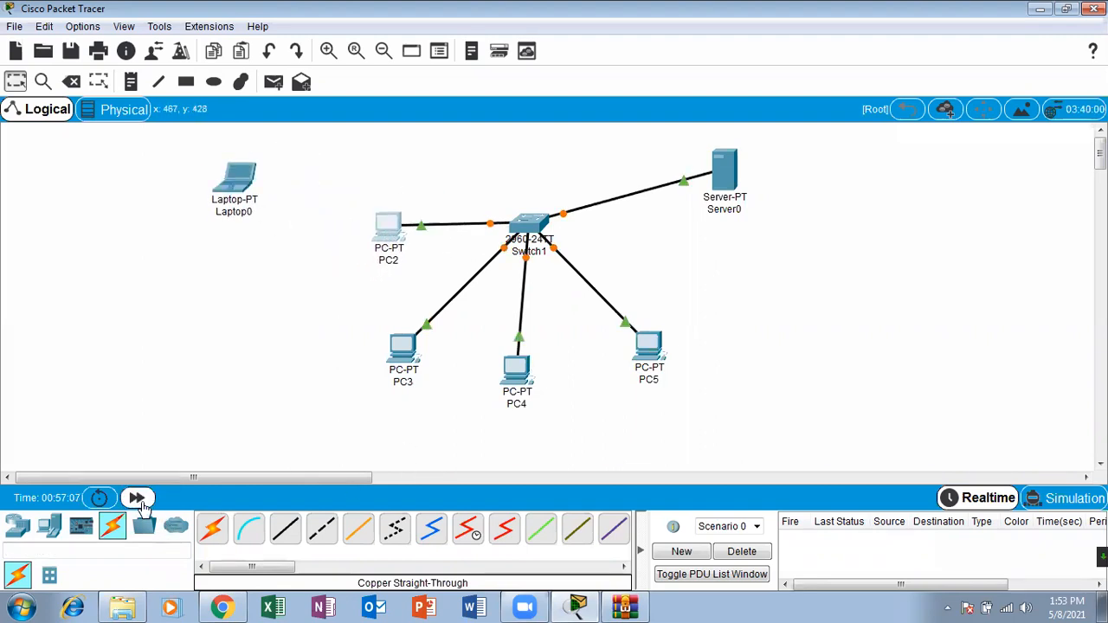
click(139, 500)
Step: Send two simple PDUs from PC2 to Server0
click(273, 81)
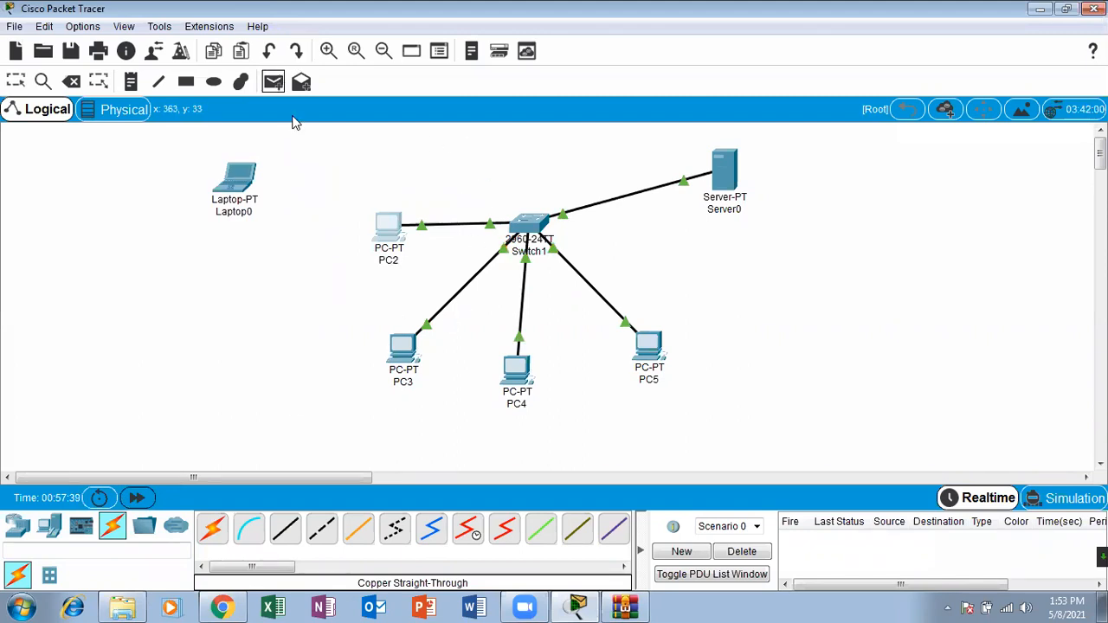
click(388, 225)
click(730, 170)
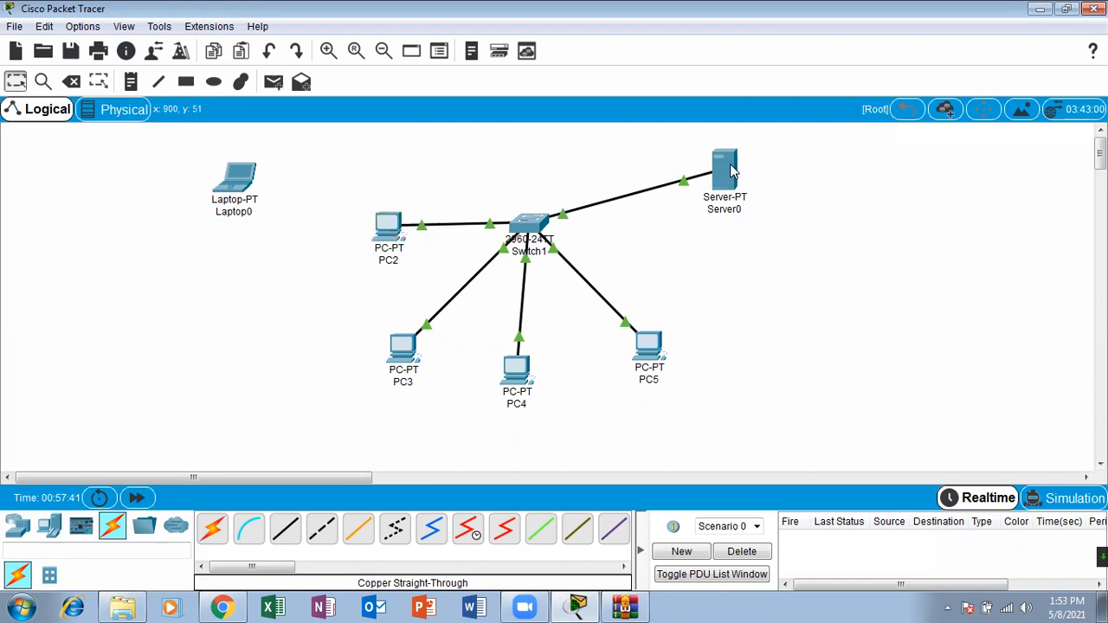
click(273, 81)
click(389, 227)
click(732, 201)
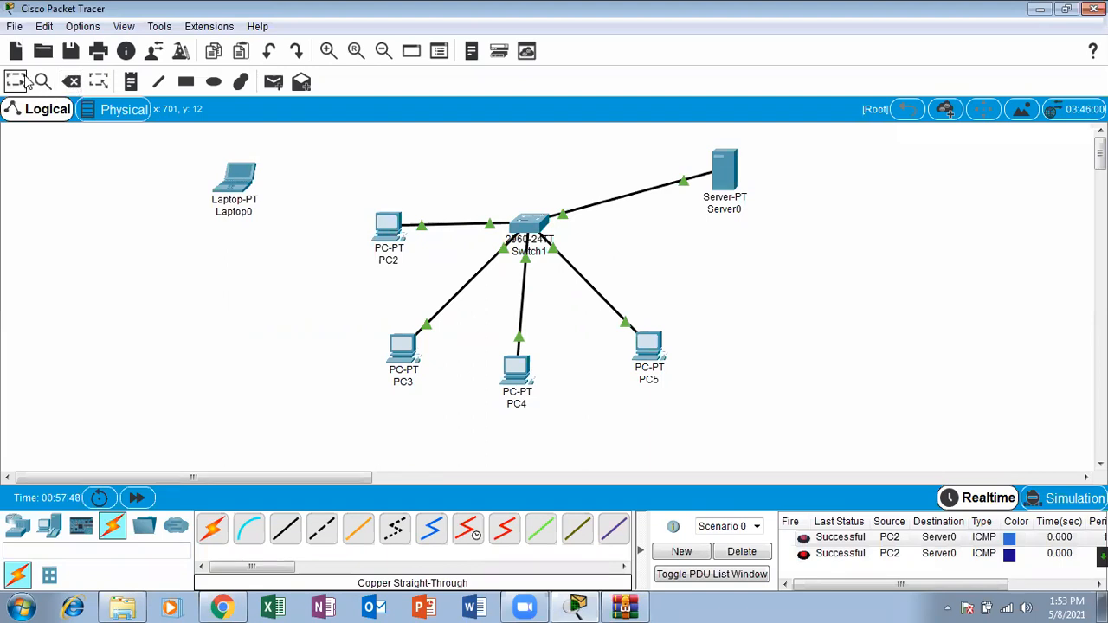
Step: Add a second laptop between Laptop0 and PC2 and assign it static IP 10.0.0.55 with subnet mask 255.0.0.0
click(48, 535)
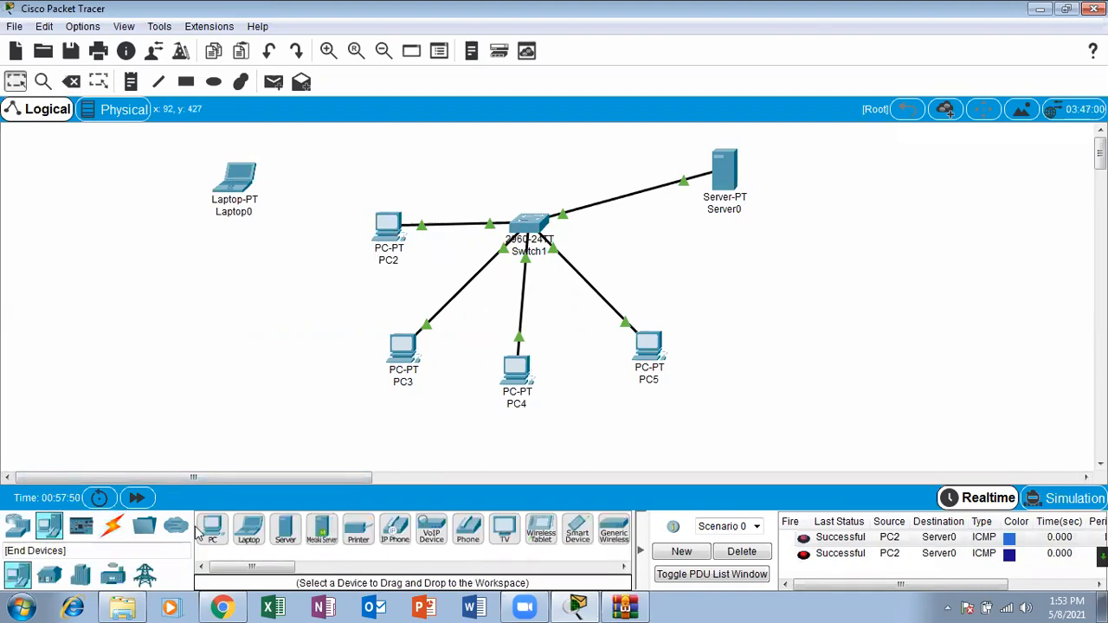
drag(275, 393, 310, 245)
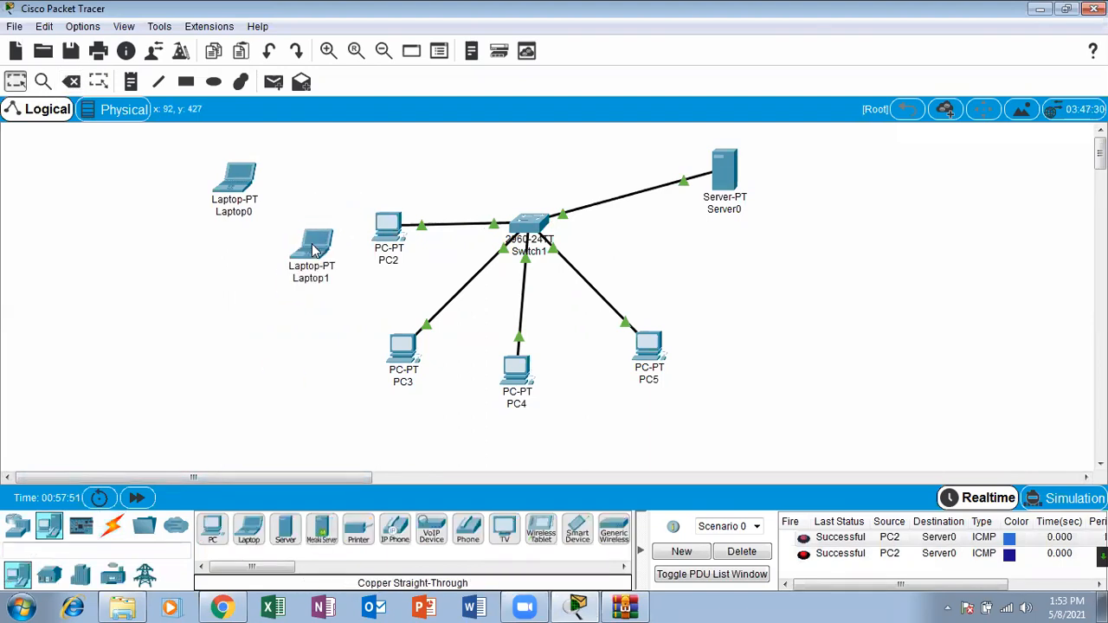
click(315, 250)
click(466, 106)
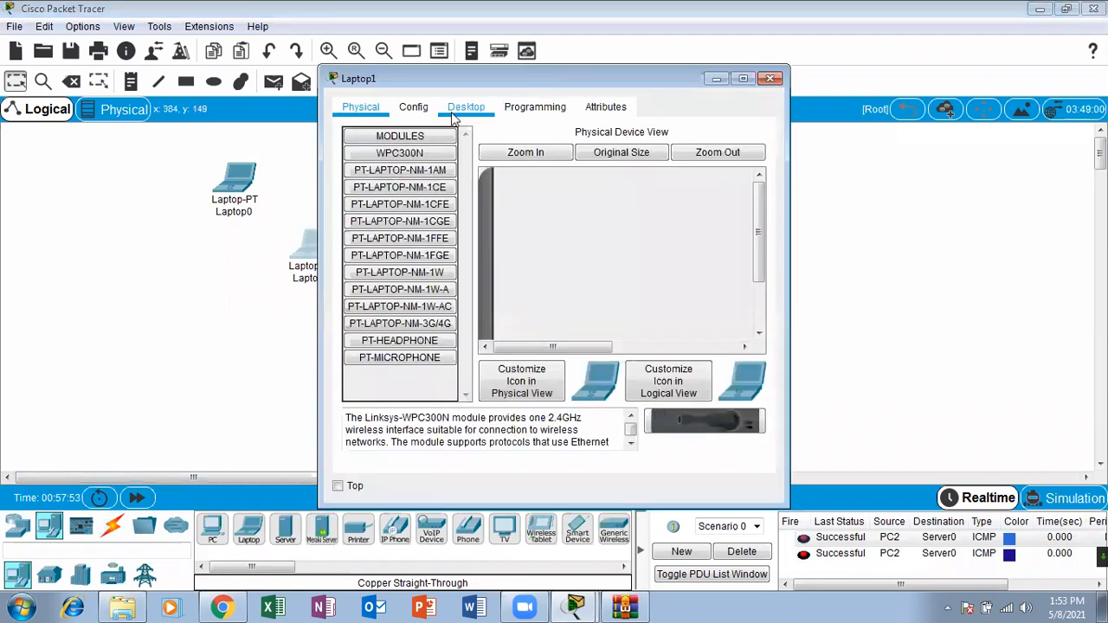
click(400, 175)
click(479, 225)
text(100.)
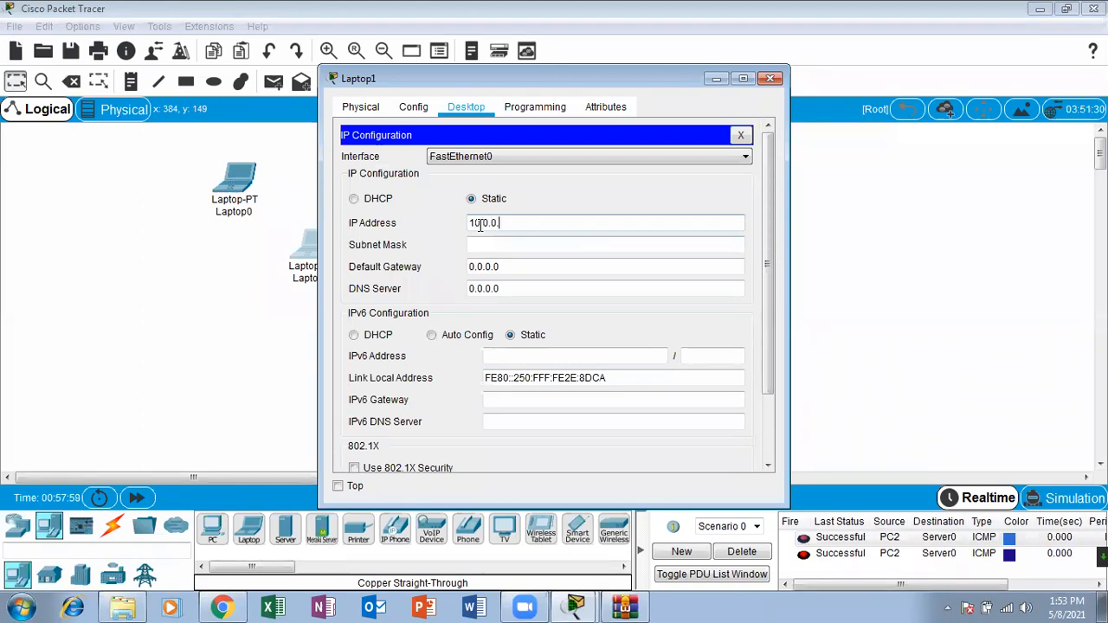
click(498, 246)
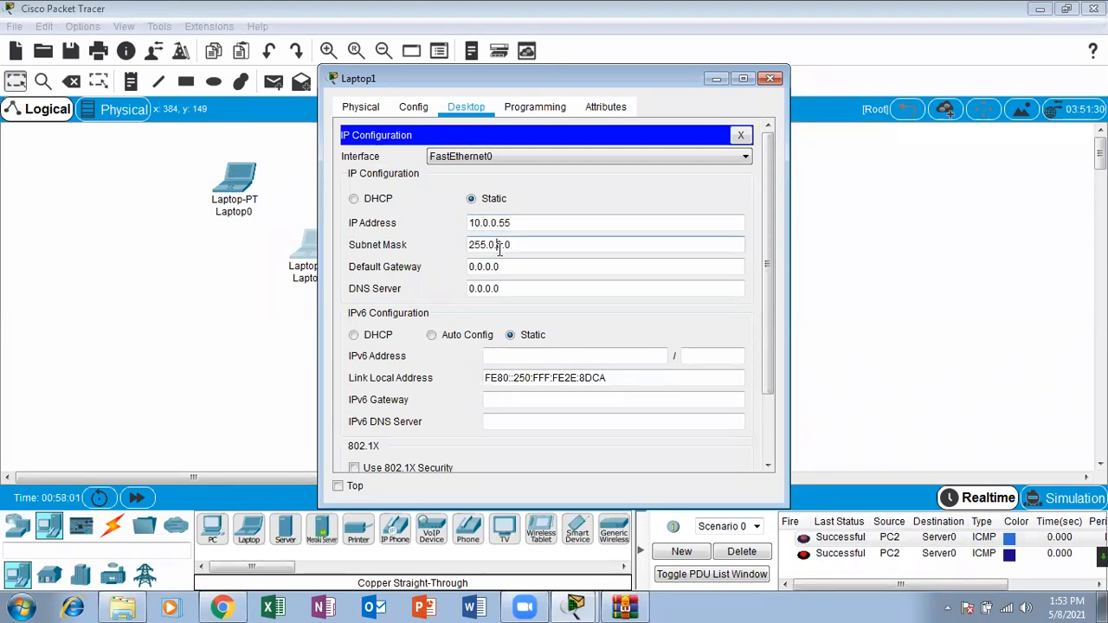
click(770, 78)
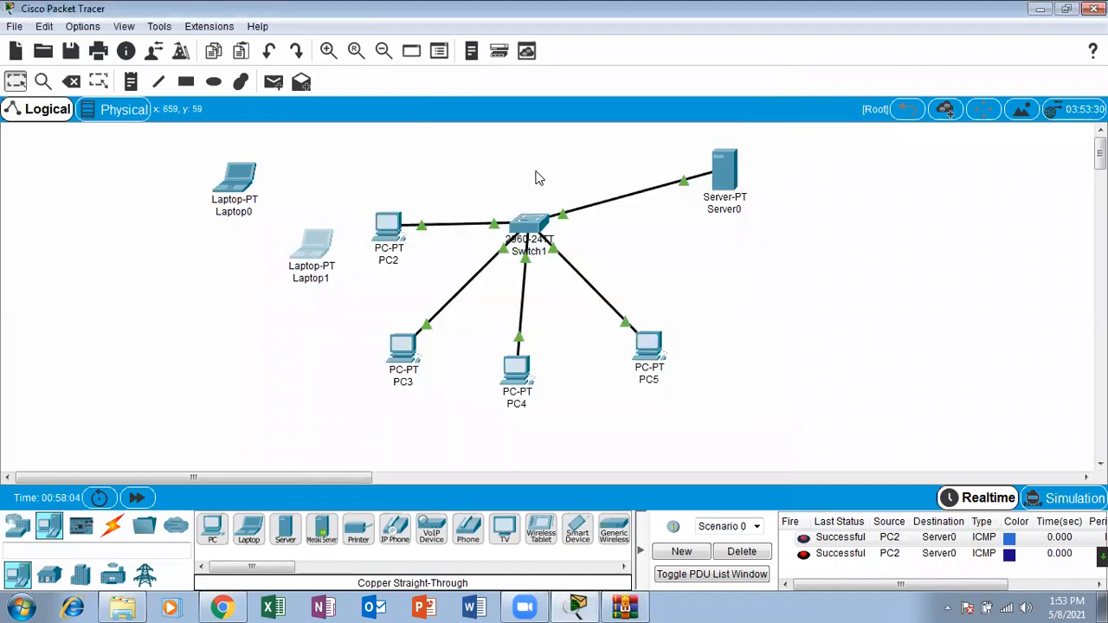
Step: Delete the cable between PC2 and Switch1
click(71, 81)
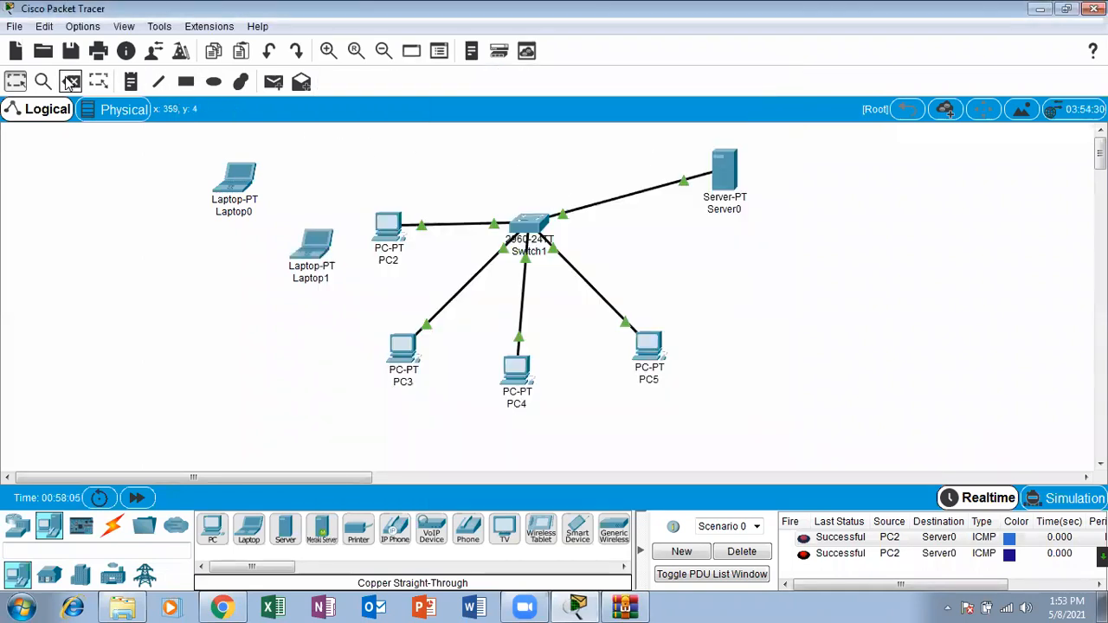
click(430, 219)
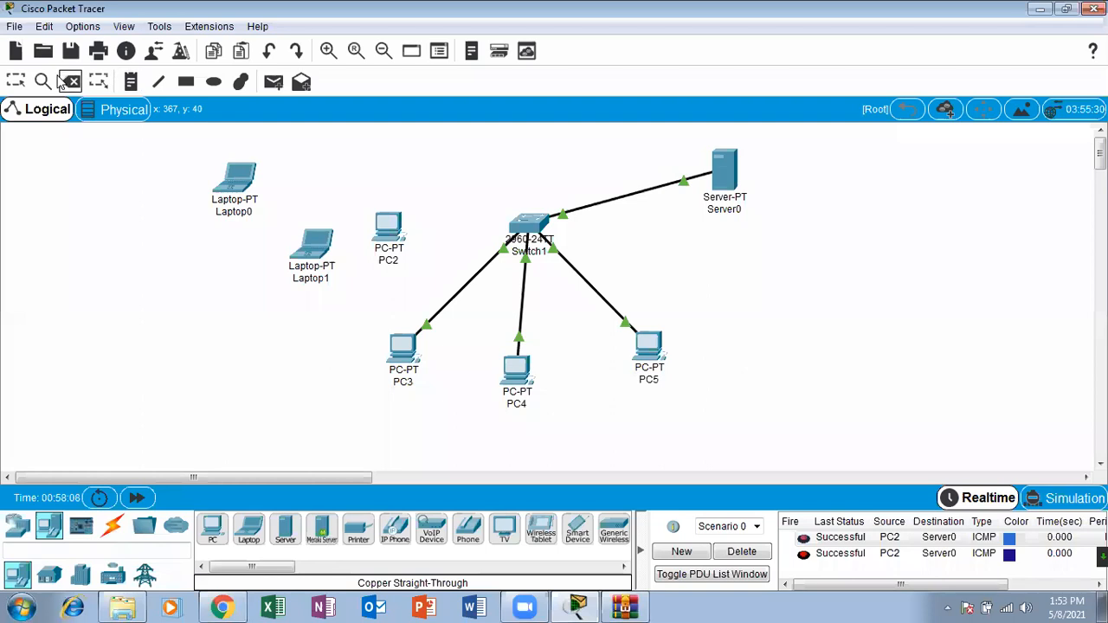
click(14, 81)
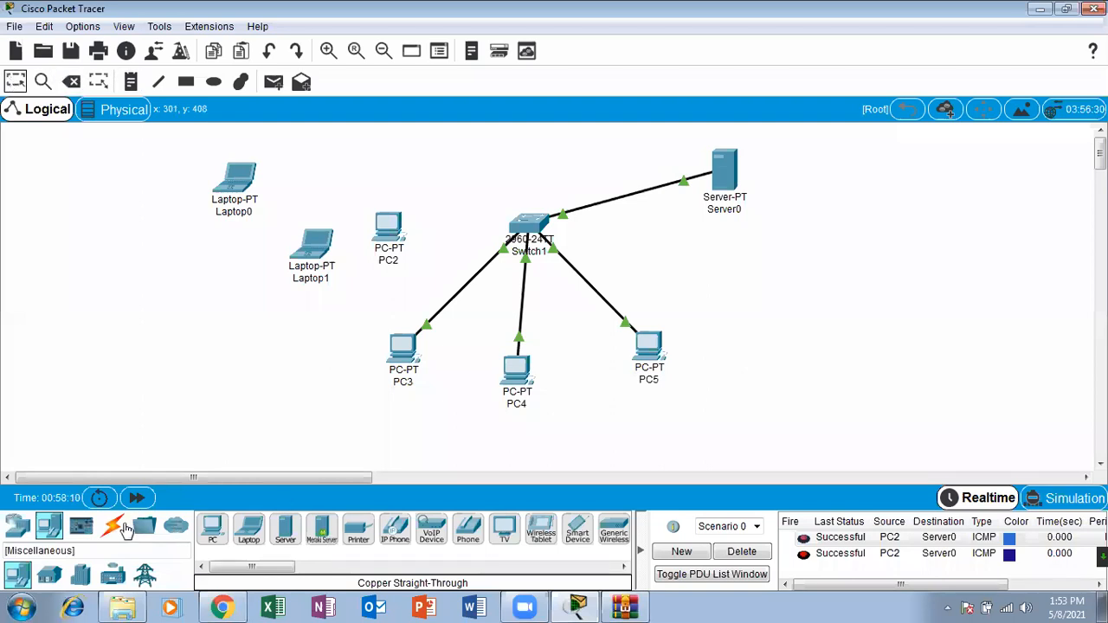
Step: Connect Laptop1's FastEthernet0 to Switch1's FastEthernet0/1 with a copper straight-through cable, and move PC2 above the link beside Laptop0
click(112, 527)
click(206, 542)
click(206, 542)
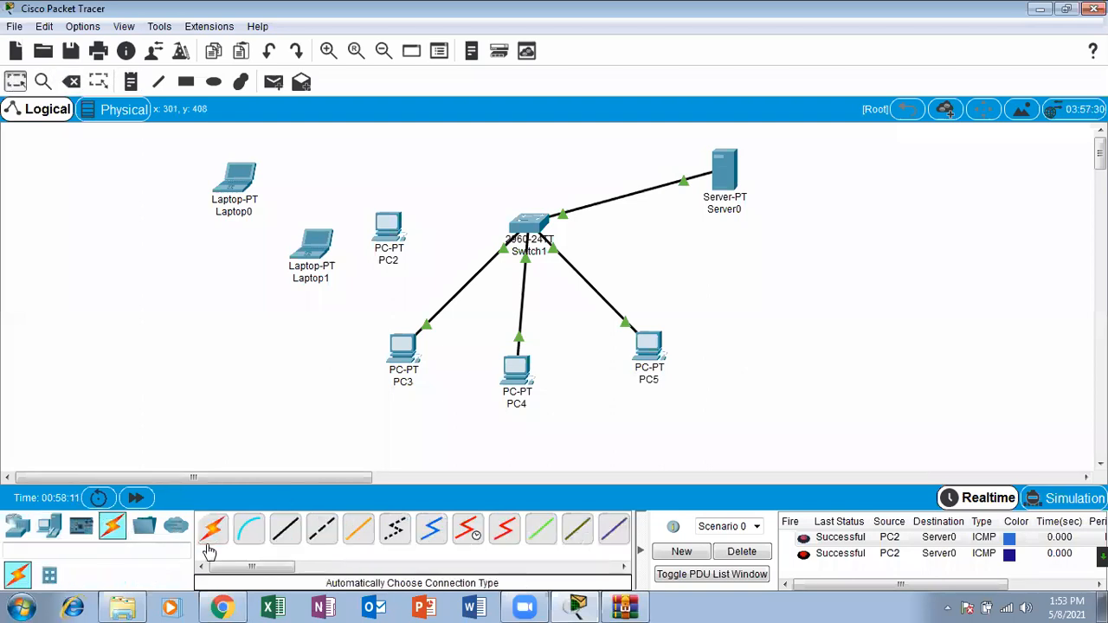
click(286, 528)
click(314, 244)
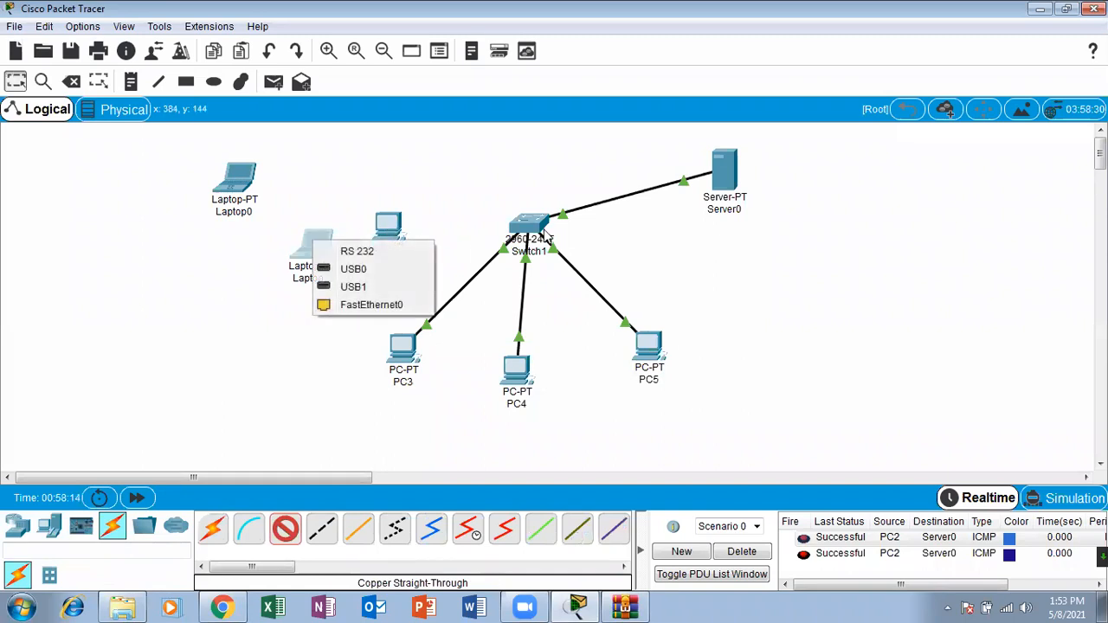
click(371, 304)
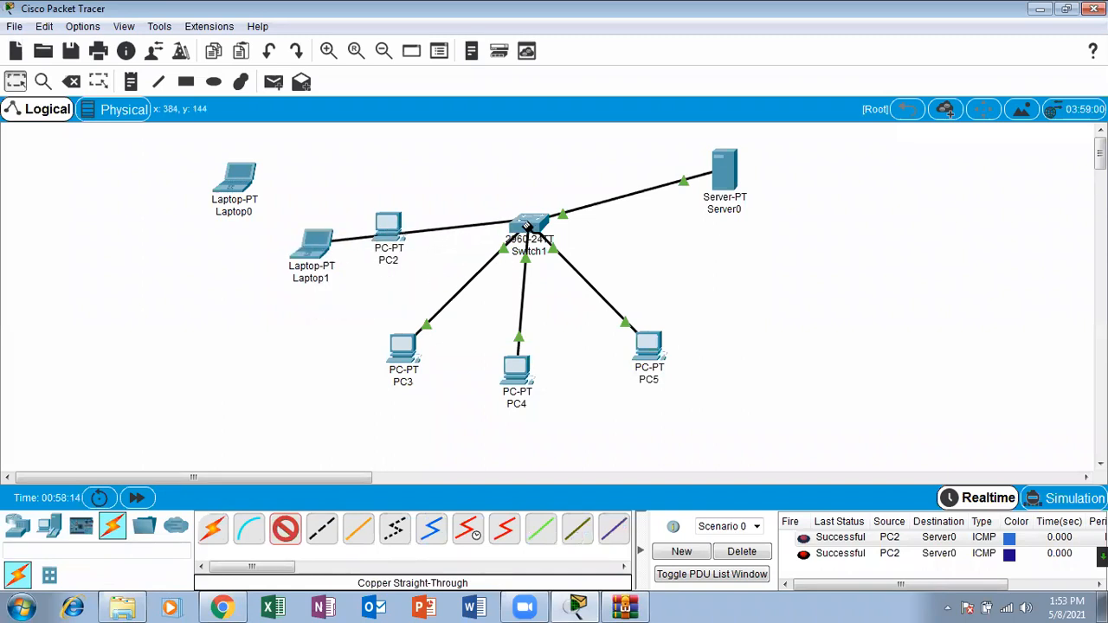
click(528, 223)
click(587, 29)
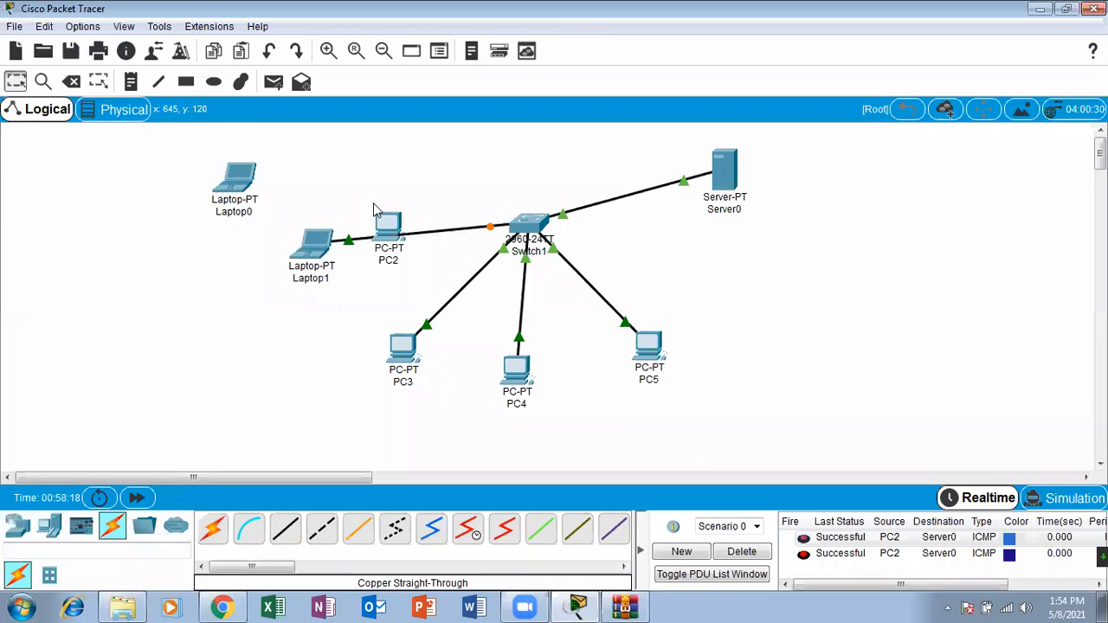
drag(381, 218, 371, 186)
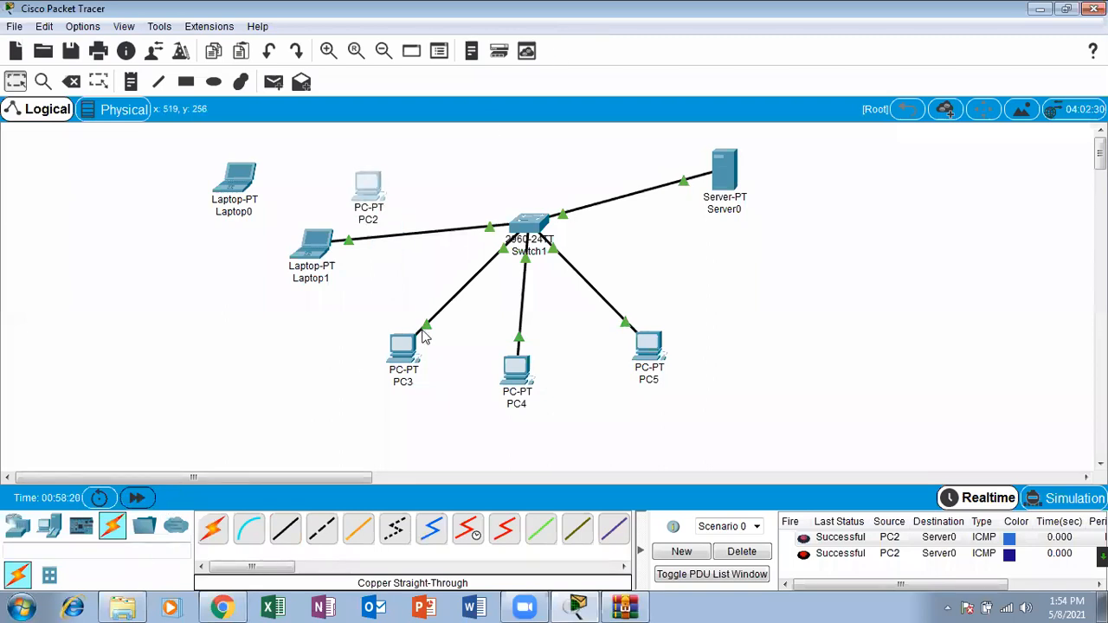
drag(379, 184, 356, 162)
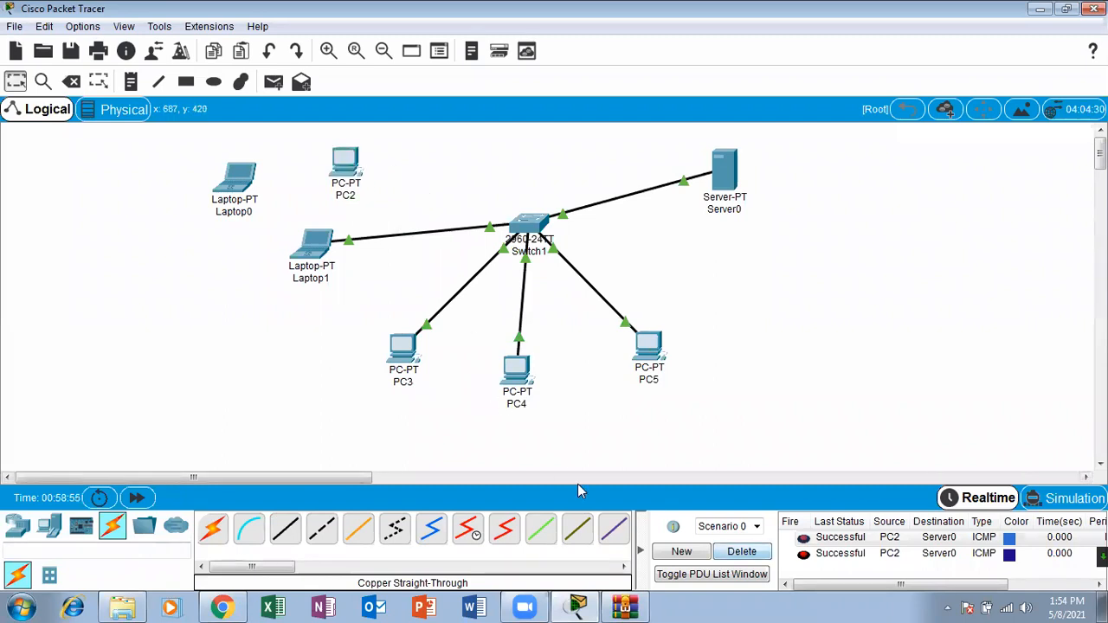
Step: Clear the scenario's PDU list and send two simple PDUs from Laptop1 to Server0
click(742, 552)
click(272, 83)
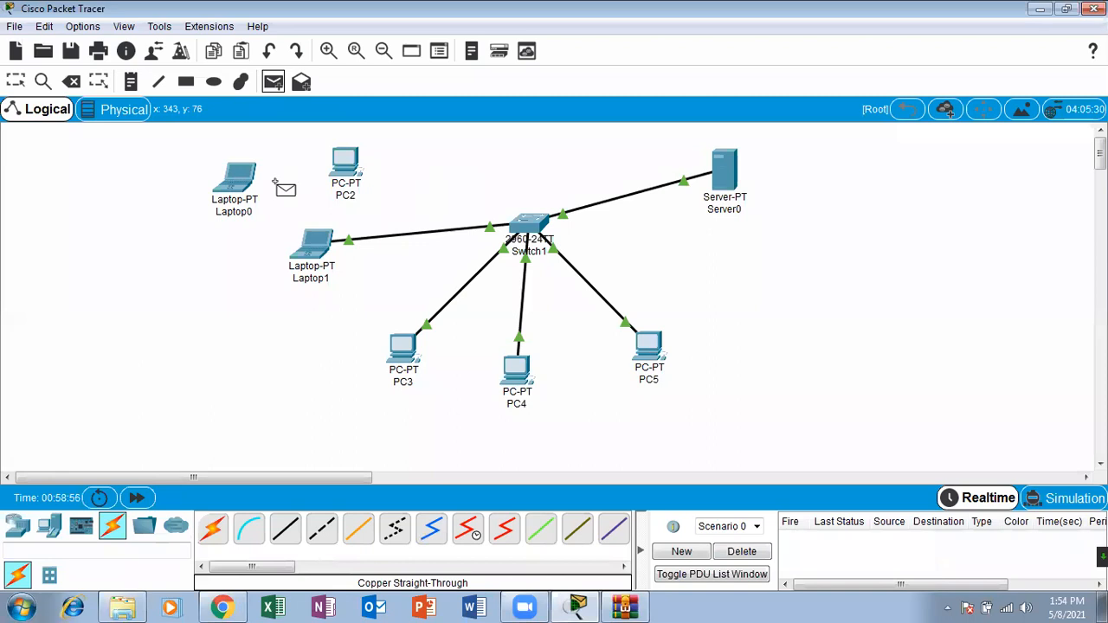
click(314, 244)
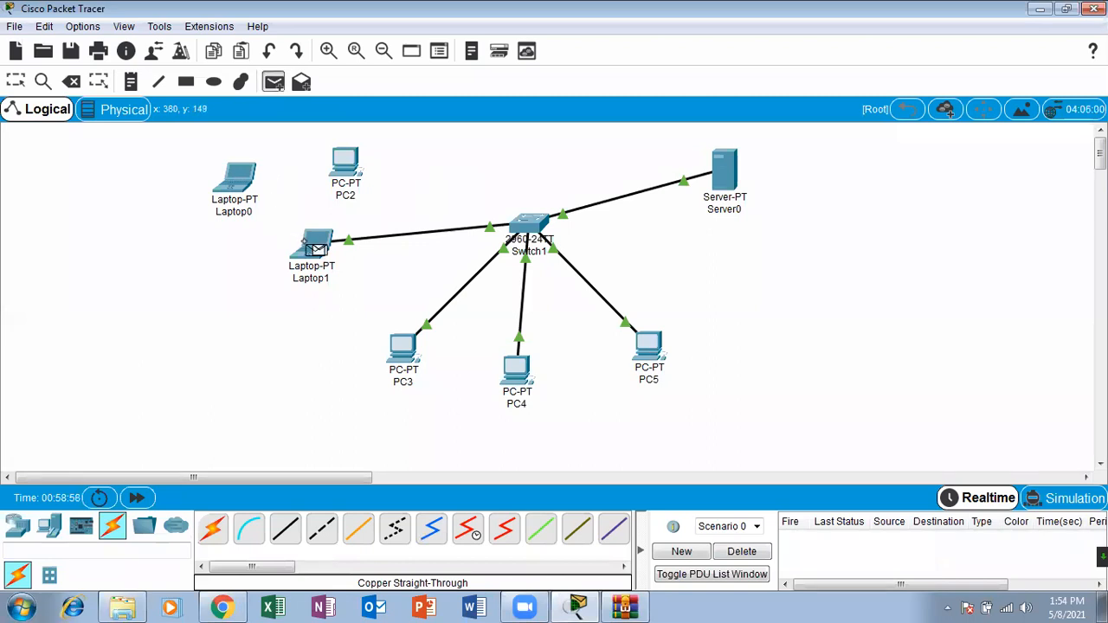
click(724, 171)
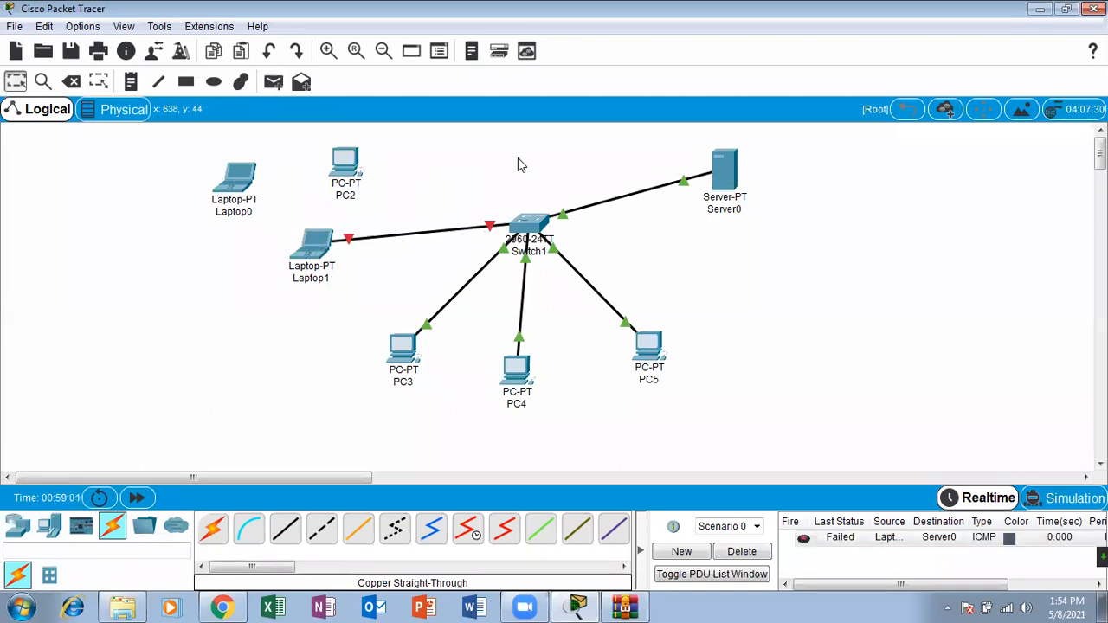
click(274, 84)
click(313, 245)
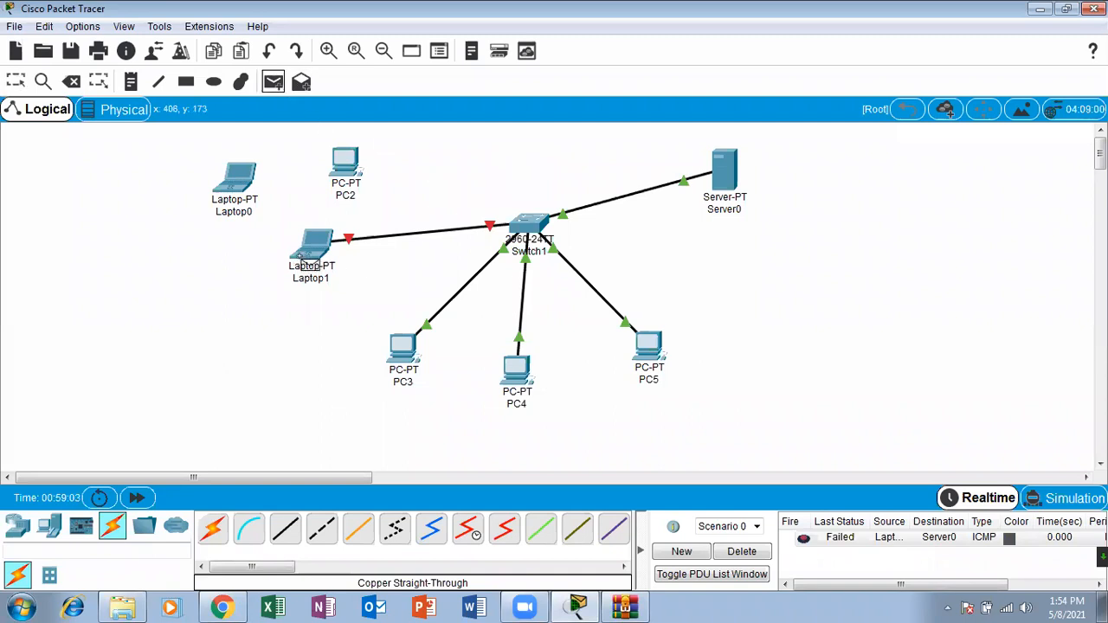
click(725, 182)
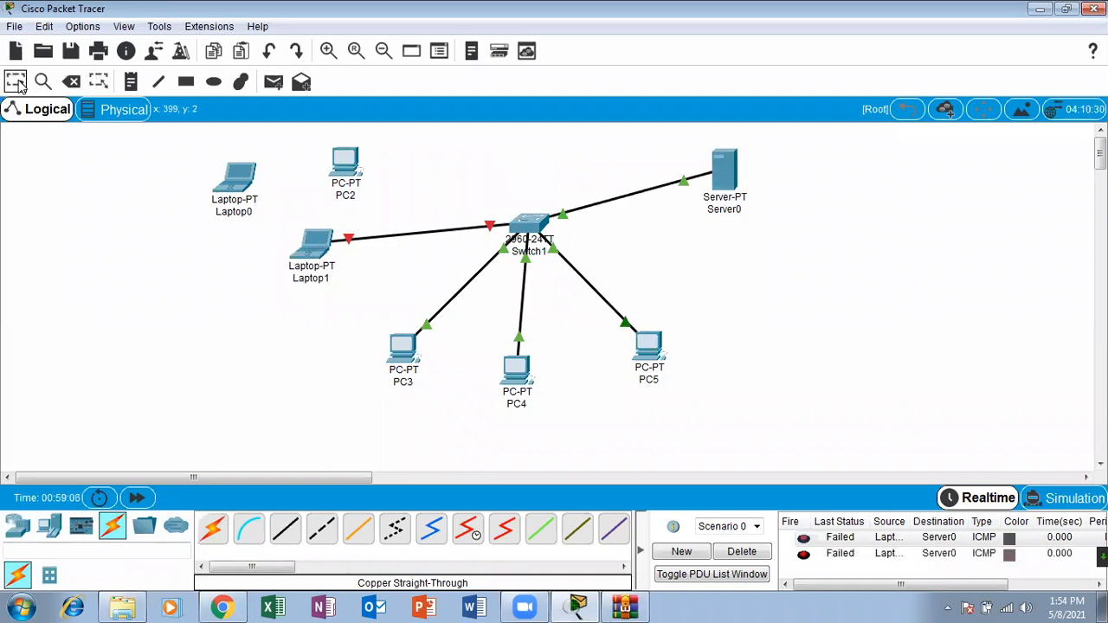
Step: Power-cycle the devices, fast-forward the network time, and send another simple PDU from Laptop1 to Server0
click(100, 499)
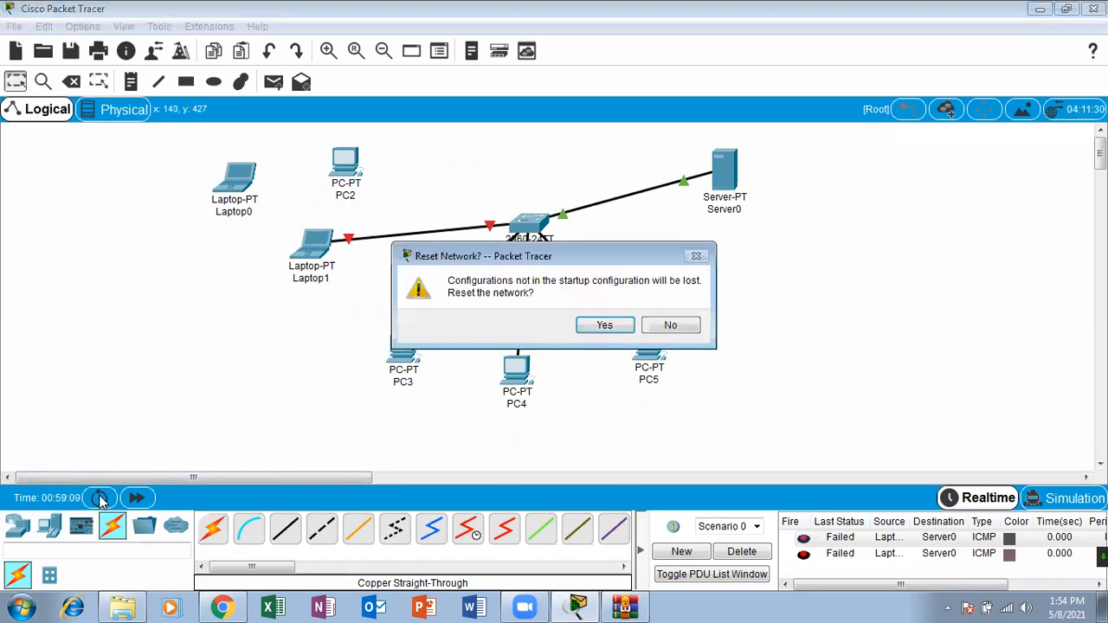
click(596, 324)
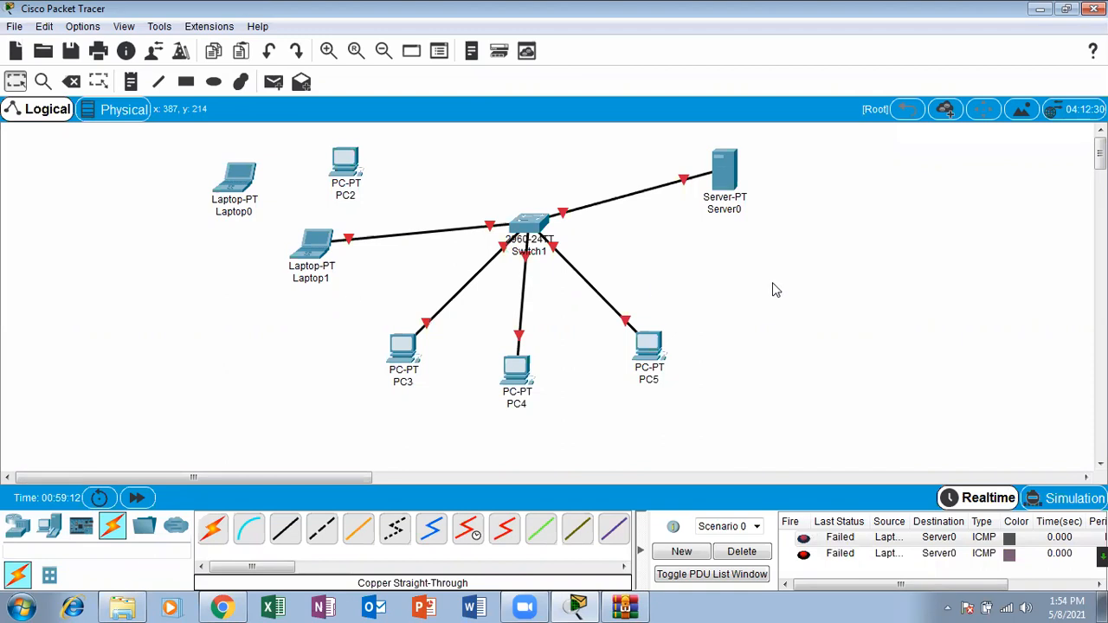
click(139, 498)
click(273, 82)
click(317, 246)
click(724, 173)
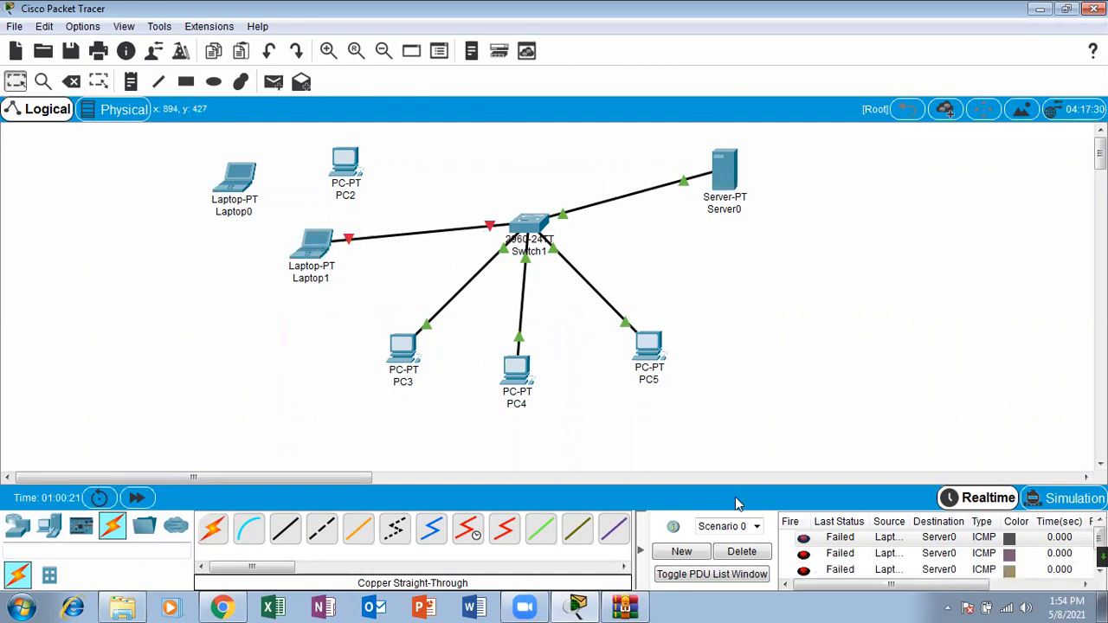
Step: Clear the PDU list, then send two simple PDUs from PC3 and one from PC4 to Server0
click(742, 552)
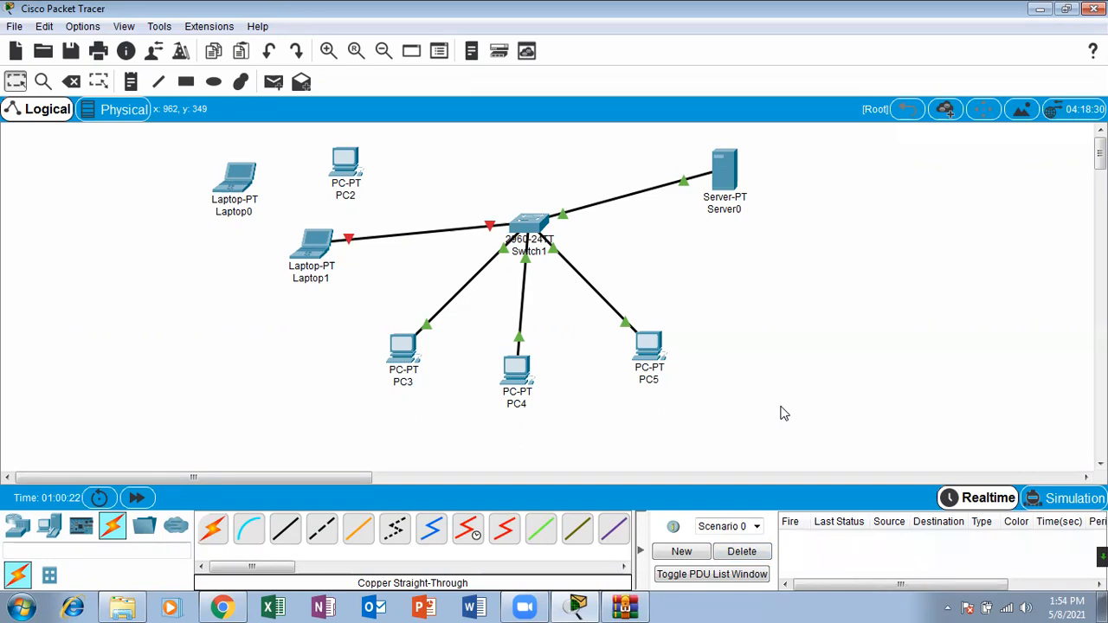
click(273, 81)
click(404, 348)
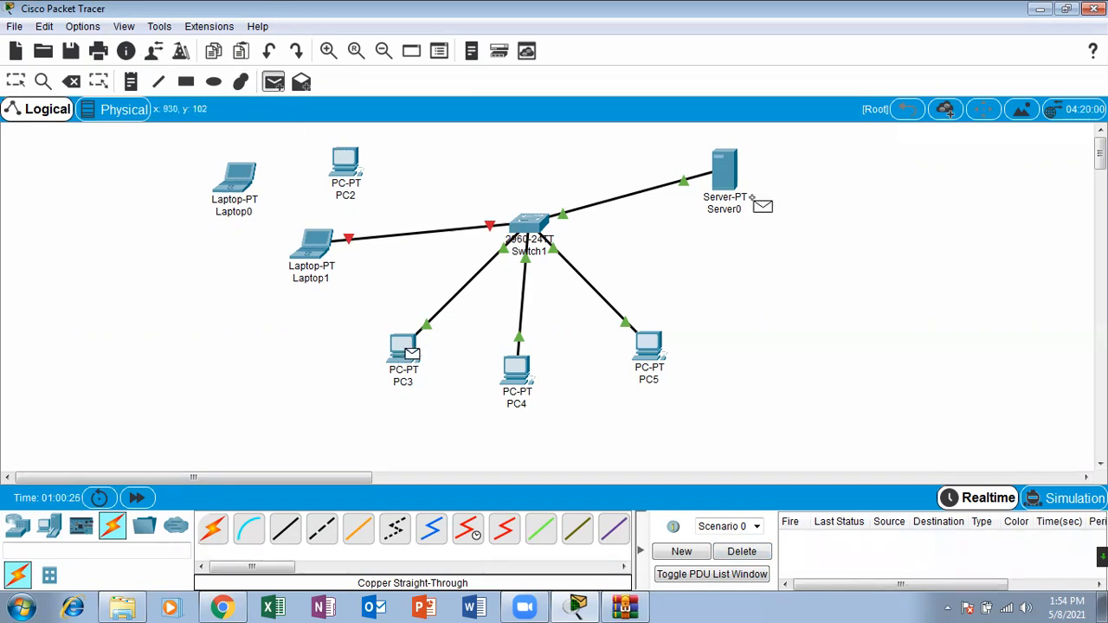
click(722, 165)
click(272, 81)
click(403, 348)
click(723, 169)
click(265, 88)
click(514, 372)
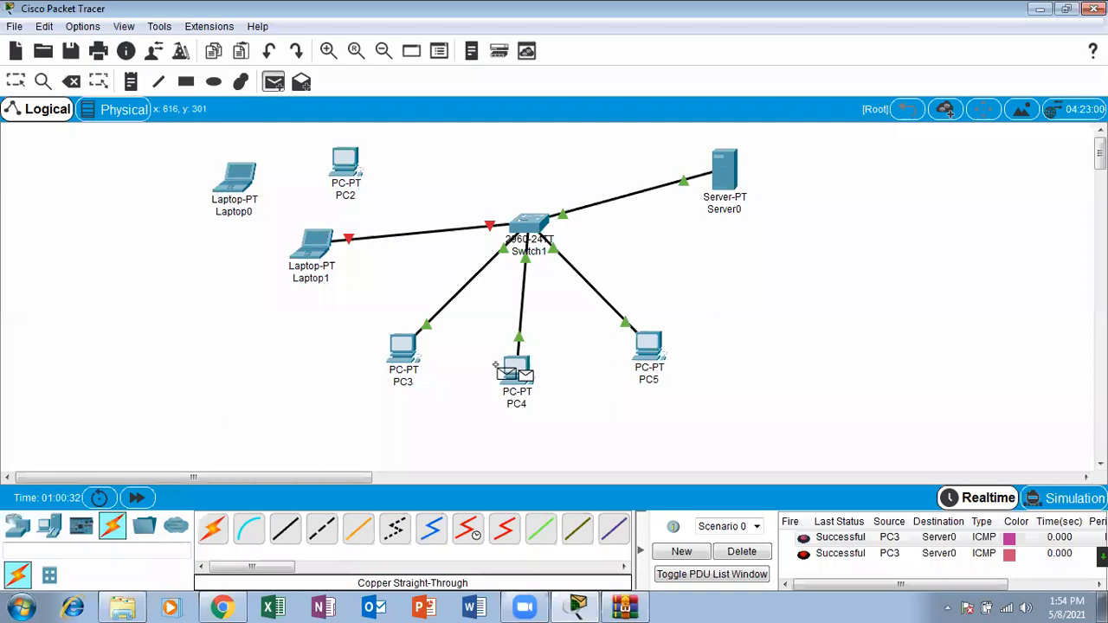
click(732, 163)
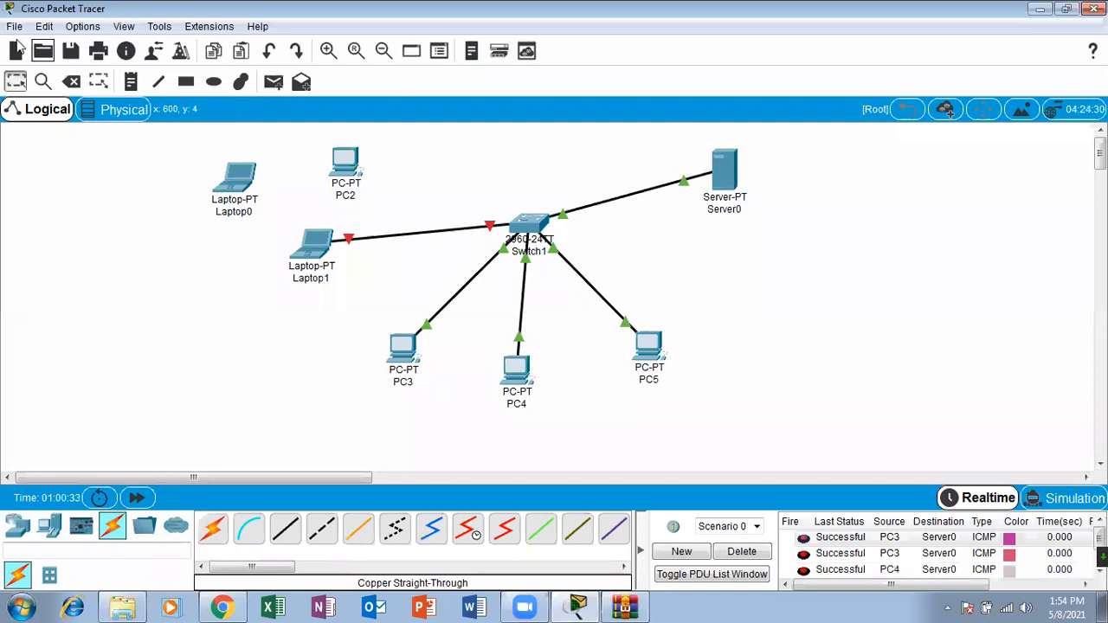
Step: Open Switch1's command line and enter privileged EXEC mode with enable
click(524, 223)
click(743, 80)
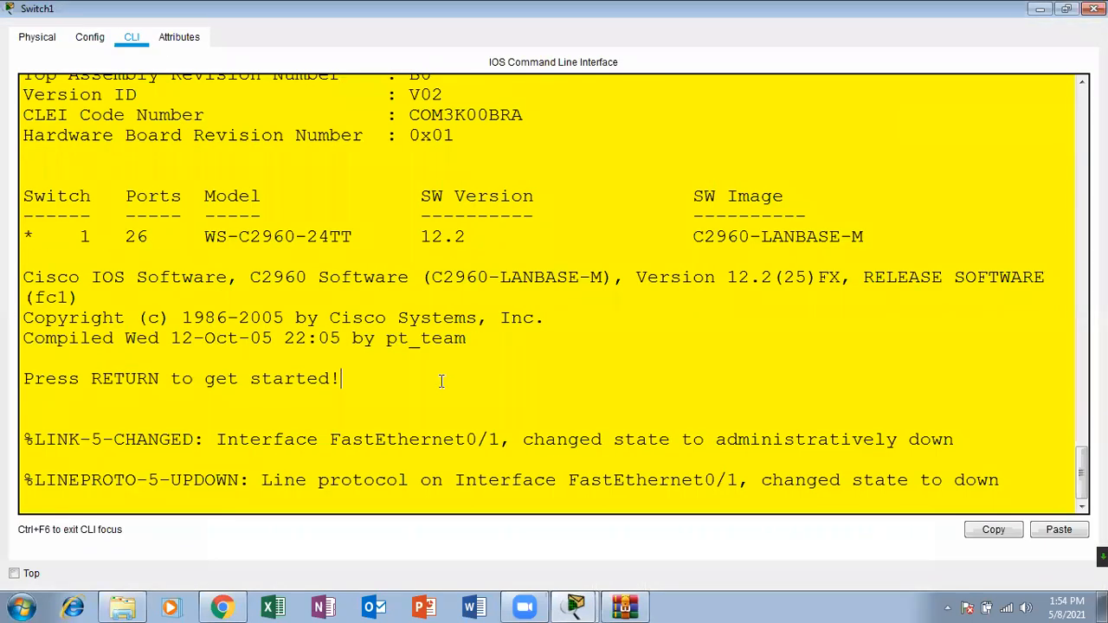
key(Return)
key(Return)
key(Return)
text(ena)
key(Tab)
key(Return)
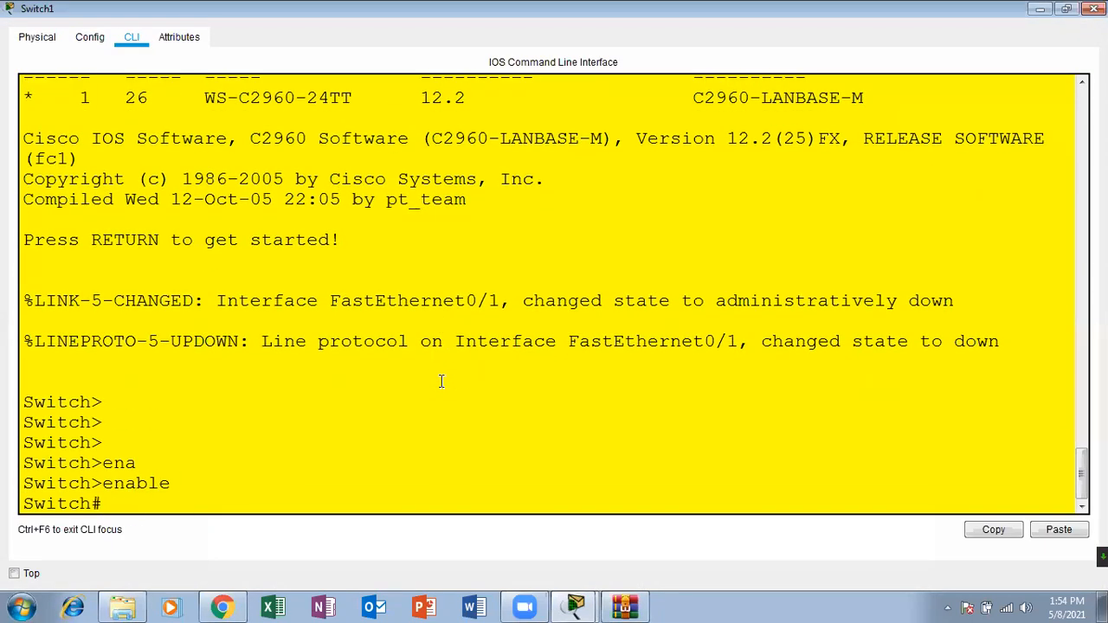
text(sh inter)
key(Tab)
text(fas)
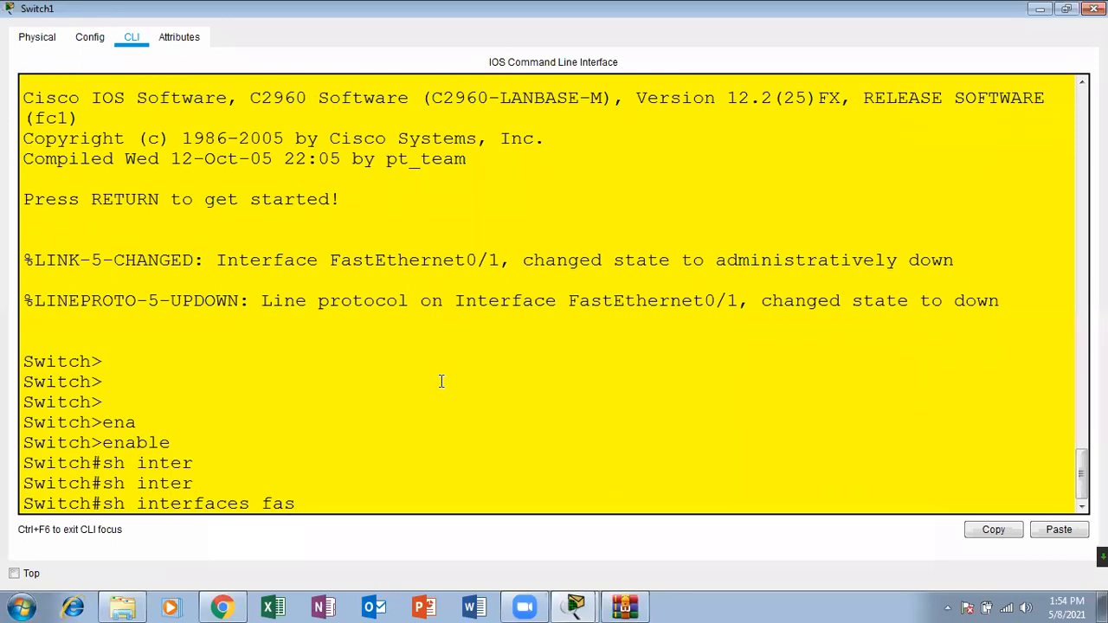
key(Tab)
text(0/)
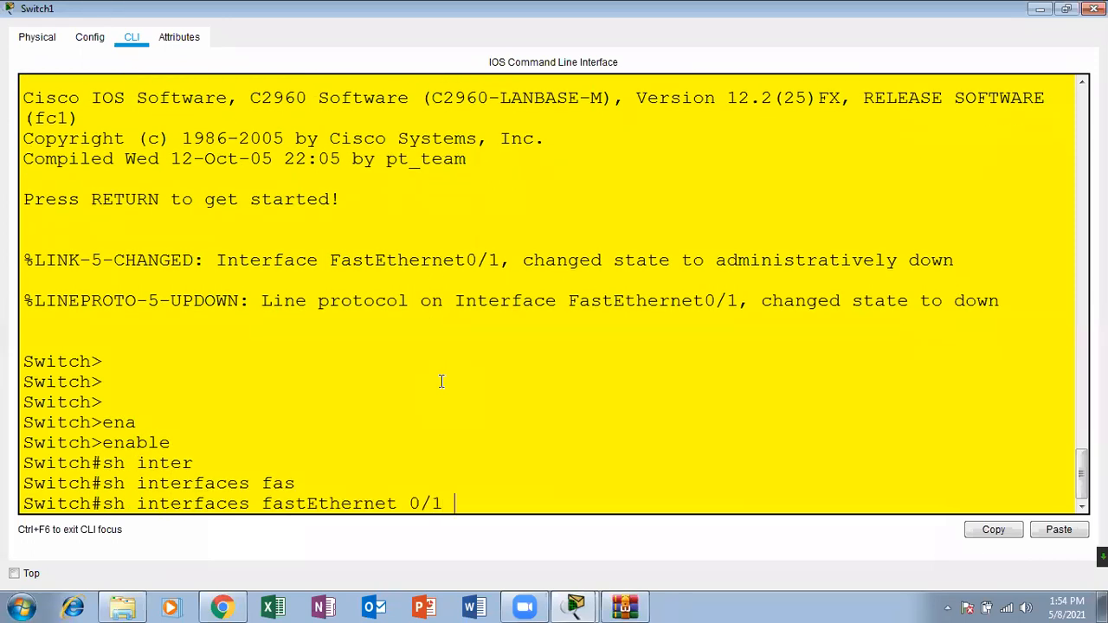
text(1 po)
key(Tab)
key(BackSpace)
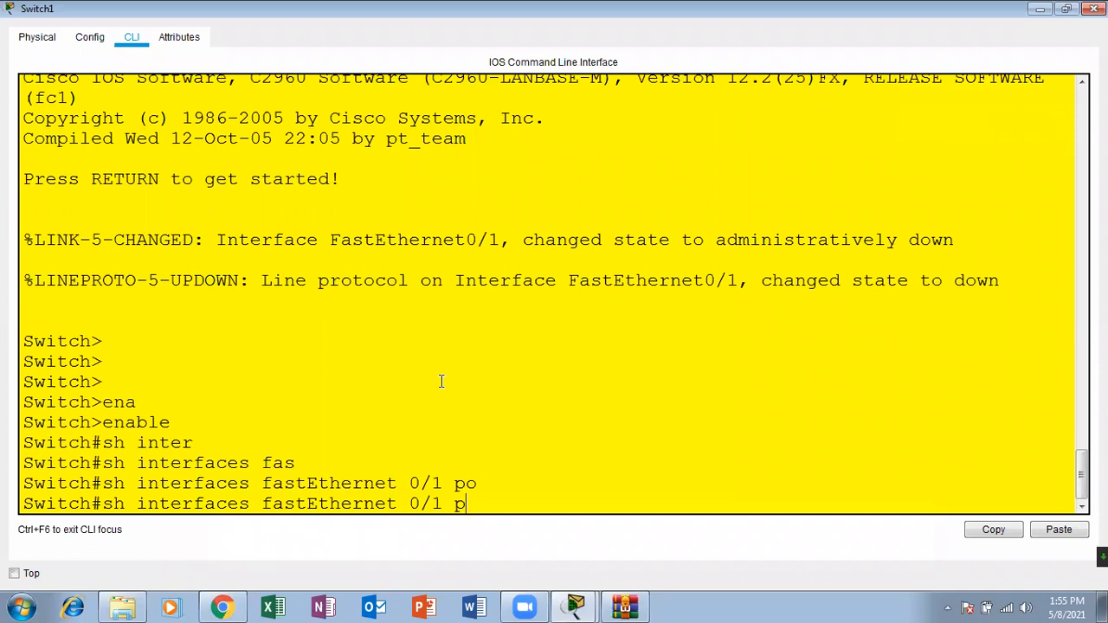
text(sw)
key(Tab)
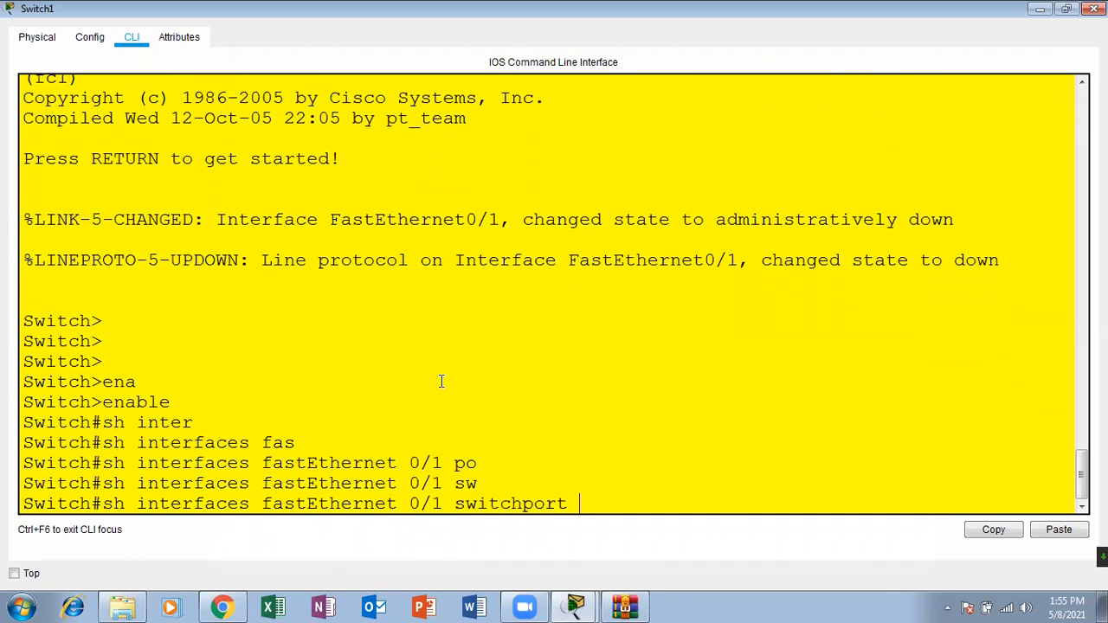
text(po)
key(Tab)
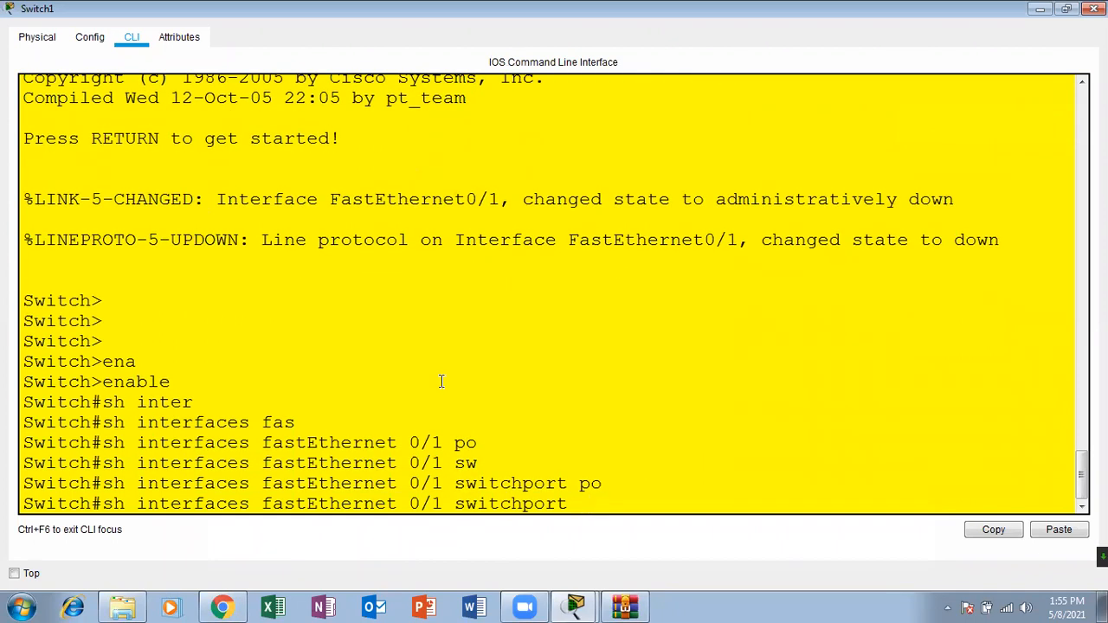
key(BackSpace)
key(BackSpace)
key(BackSpace)
key(BackSpace)
key(BackSpace)
key(BackSpace)
key(BackSpace)
key(BackSpace)
key(BackSpace)
key(BackSpace)
key(BackSpace)
key(BackSpace)
key(BackSpace)
key(BackSpace)
key(BackSpace)
key(BackSpace)
key(BackSpace)
key(BackSpace)
key(BackSpace)
key(BackSpace)
key(BackSpace)
key(BackSpace)
key(BackSpace)
key(BackSpace)
key(BackSpace)
key(BackSpace)
key(BackSpace)
key(BackSpace)
key(BackSpace)
key(BackSpace)
key(BackSpace)
key(BackSpace)
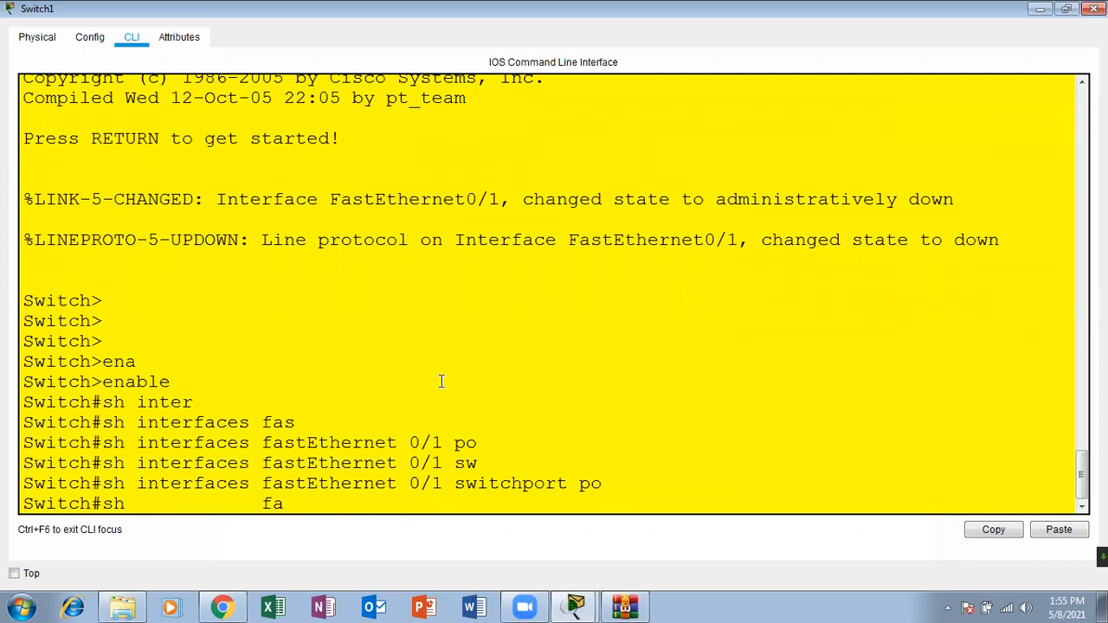
Step: Run sh port-security interface fastEthernet 0/1, check the security violation count, and close Switch1's window
text(po)
key(Tab)
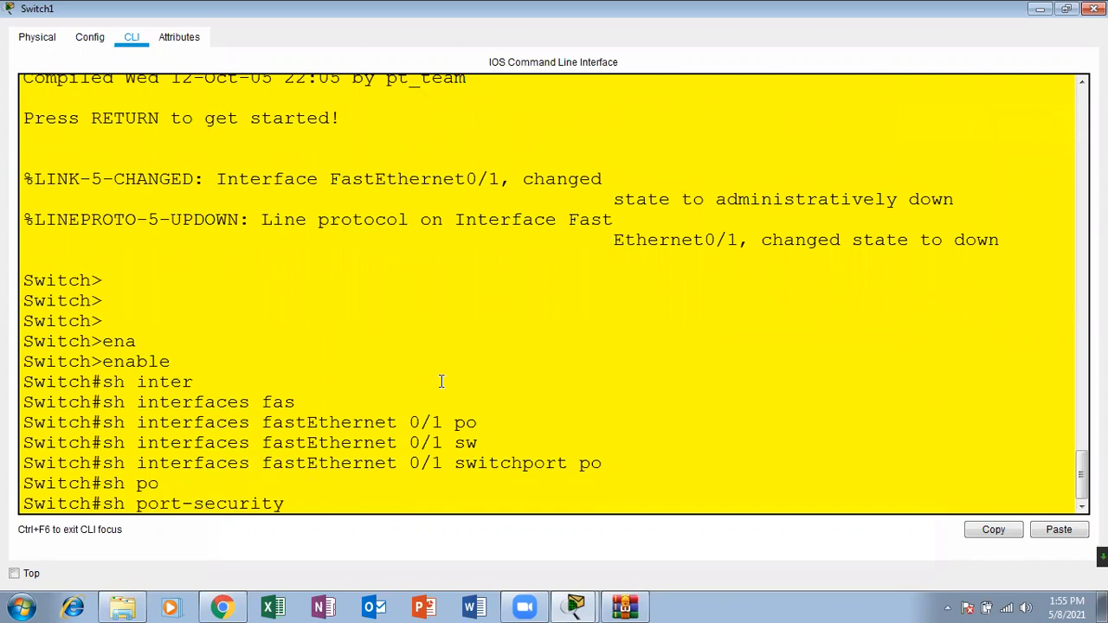
text(inter)
key(Tab)
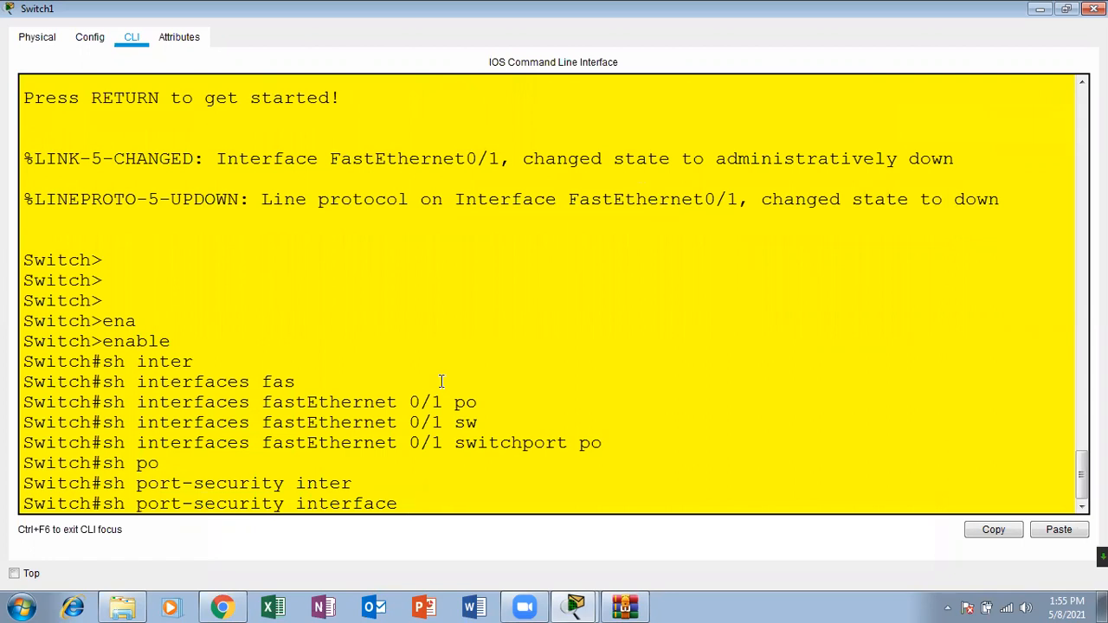
text(fas)
key(Tab)
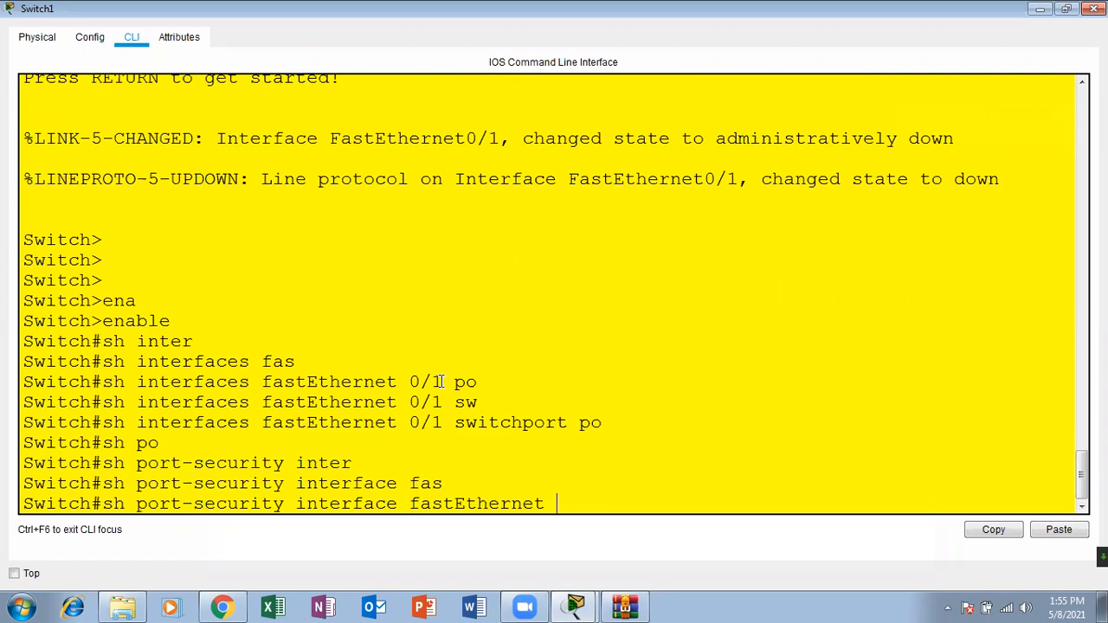
text(0/1 ?)
key(Return)
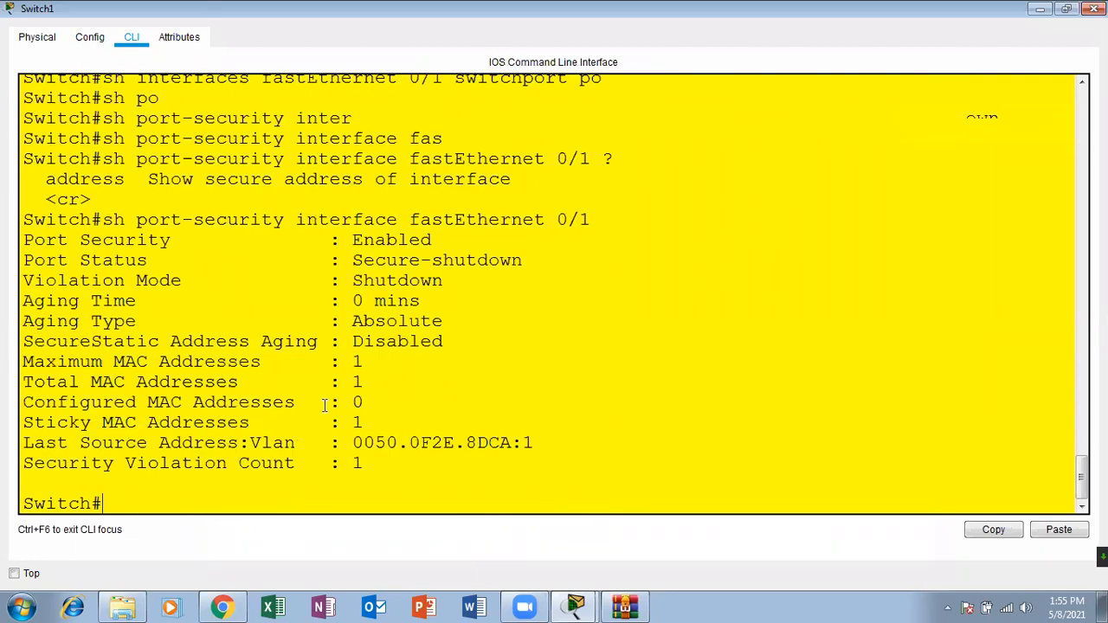
drag(366, 459, 347, 459)
click(1095, 9)
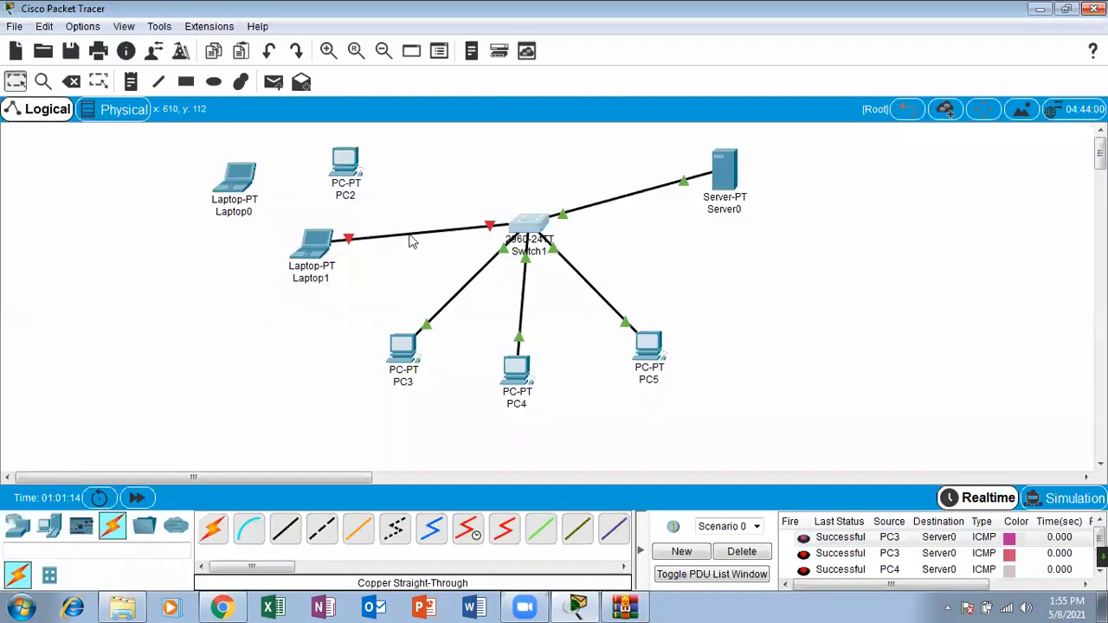
Step: Clear the PDU list and send two new simple PDUs from Laptop1 to Server0
click(272, 81)
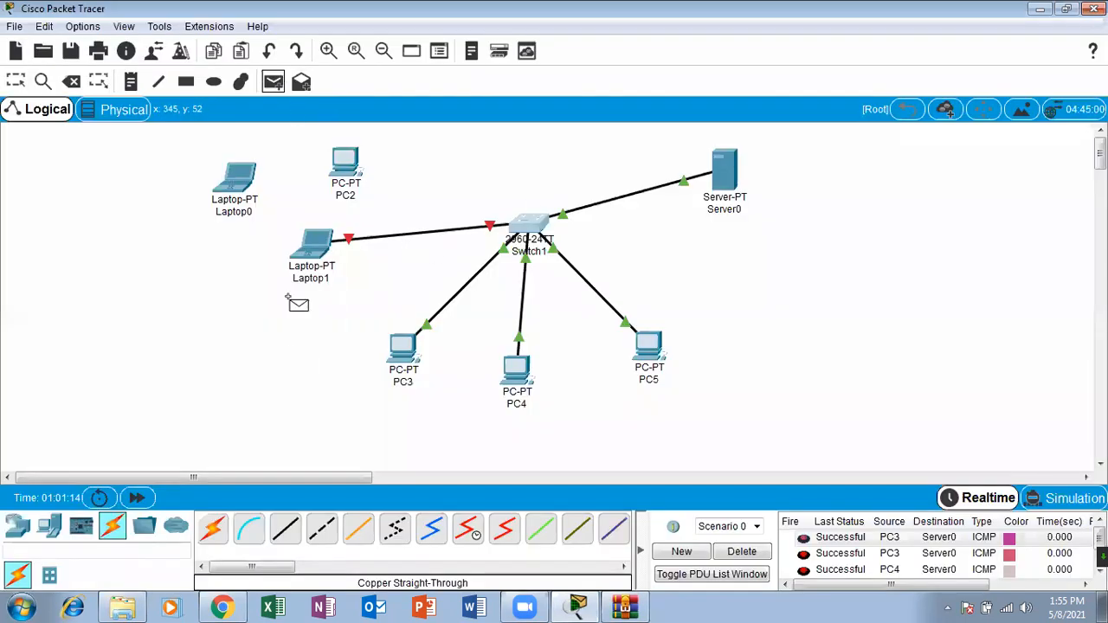
click(298, 251)
click(722, 170)
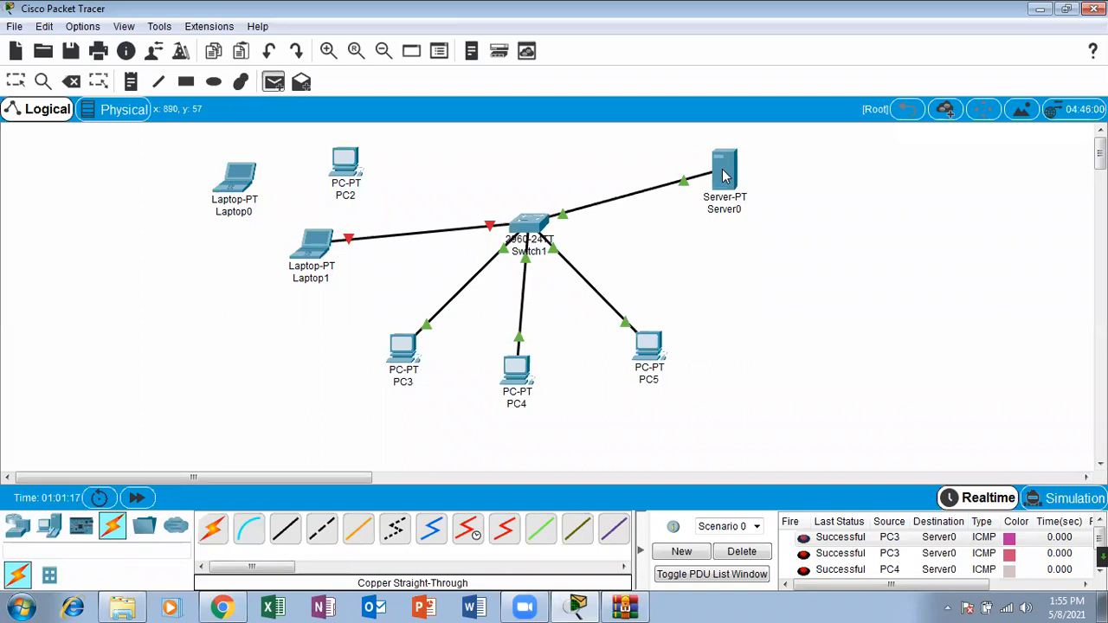
click(750, 552)
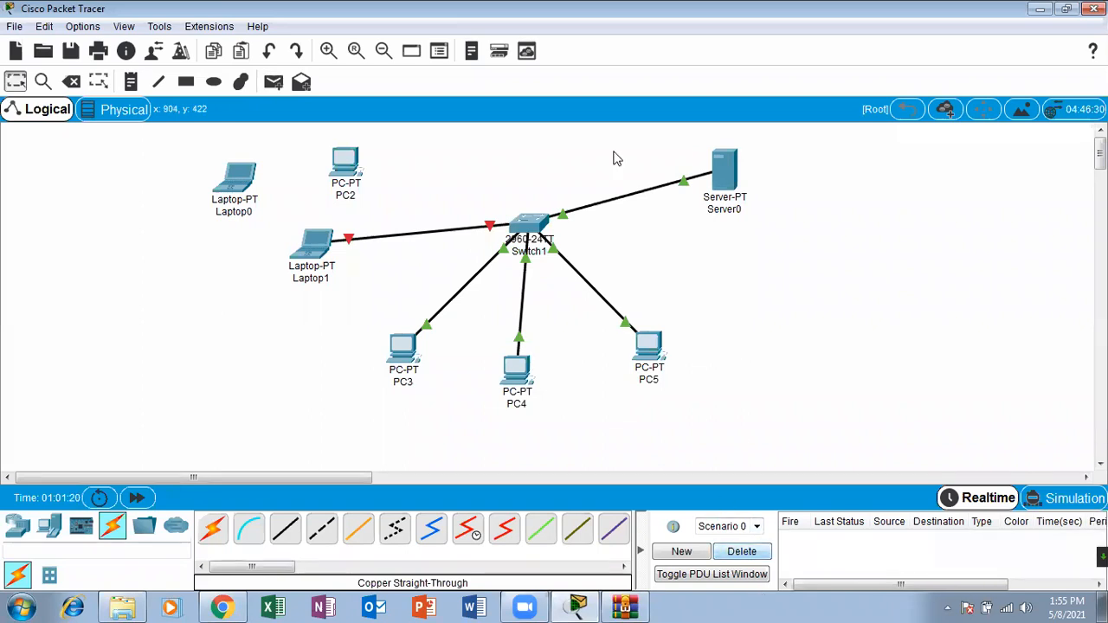
click(273, 82)
click(308, 251)
click(724, 166)
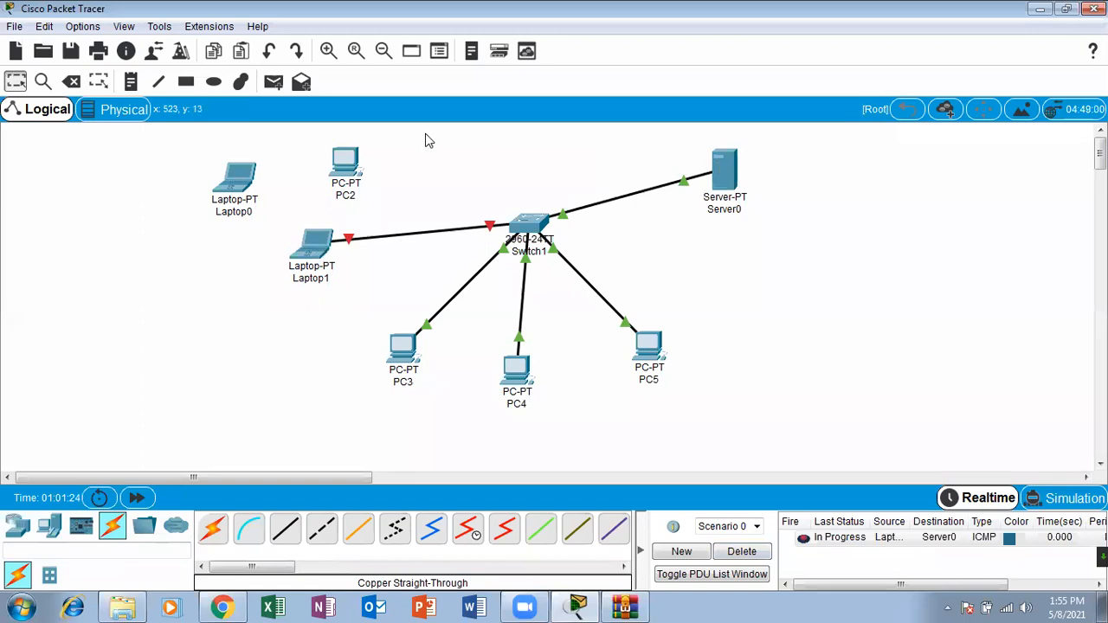
click(273, 81)
click(313, 253)
click(719, 191)
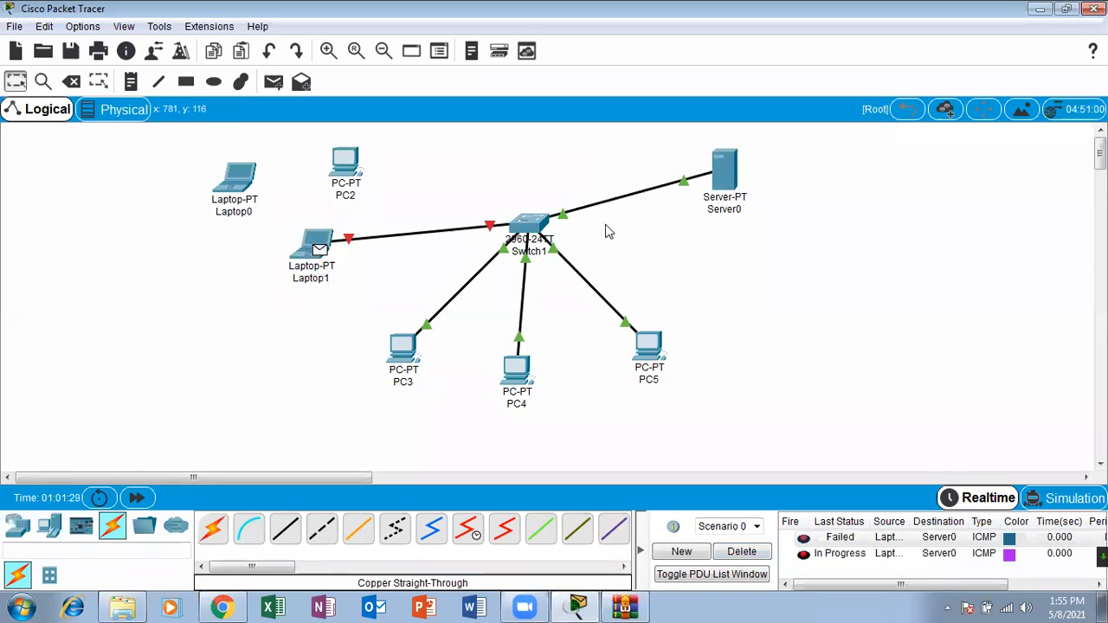
Step: Open Switch1's command line in a maximized window and bring up a fresh privileged EXEC prompt
click(528, 225)
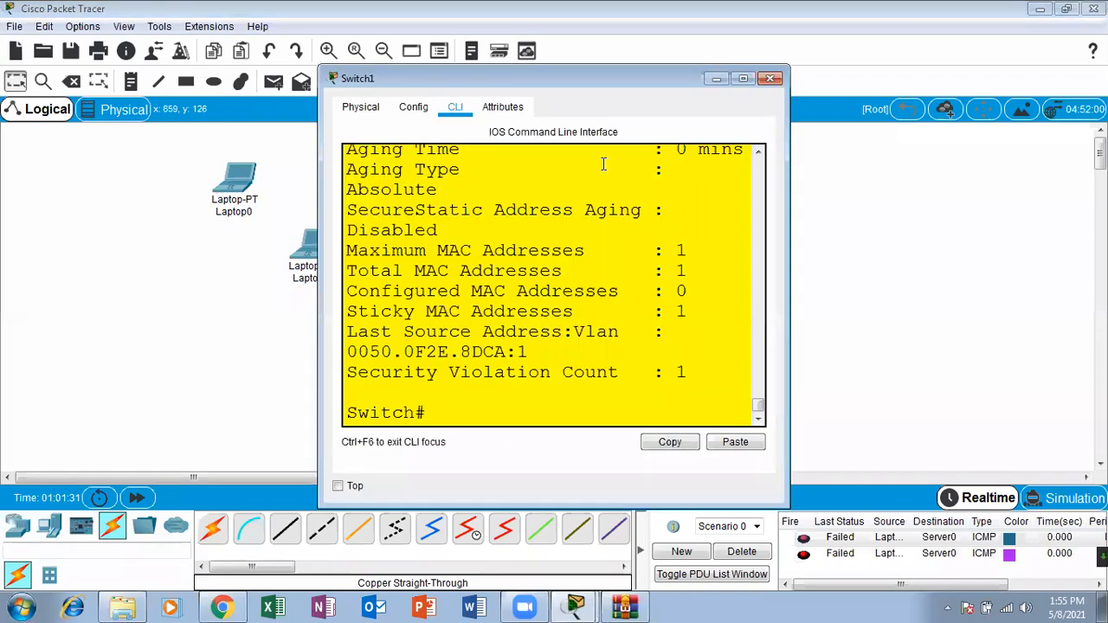
click(742, 77)
click(262, 490)
key(Return)
key(Return)
key(Return)
text(s)
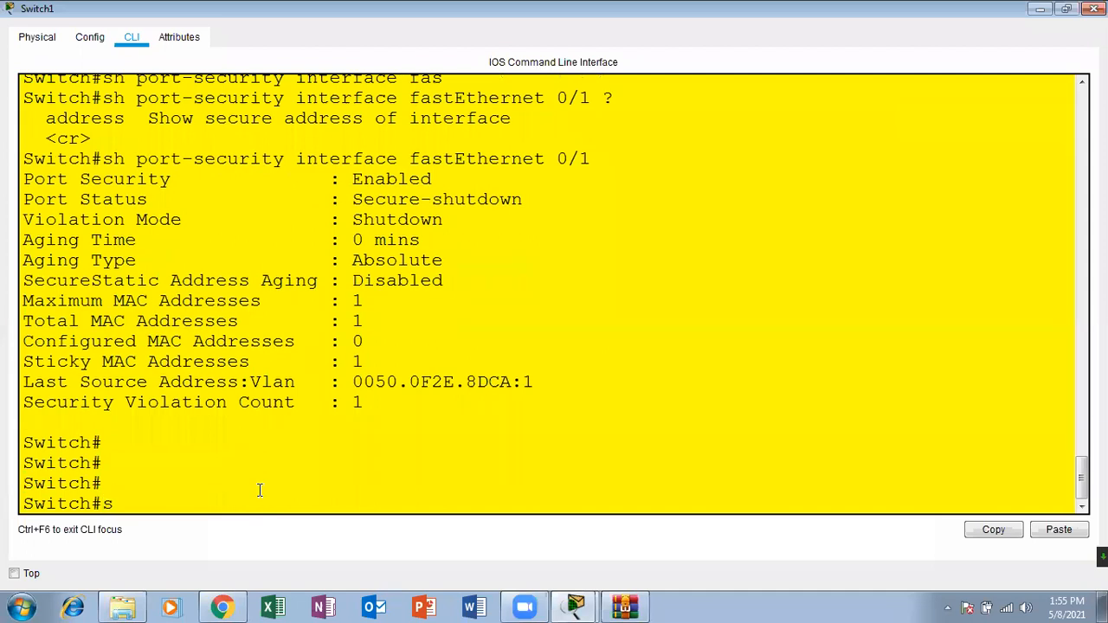
text(h inter)
key(Tab)
text(fa)
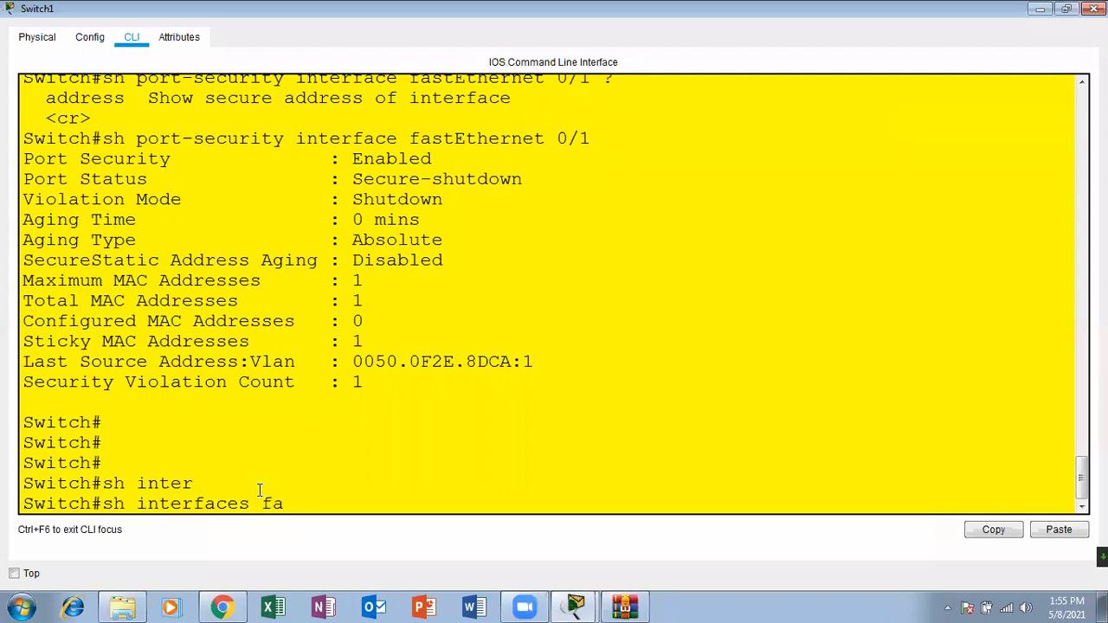
text(s)
key(Tab)
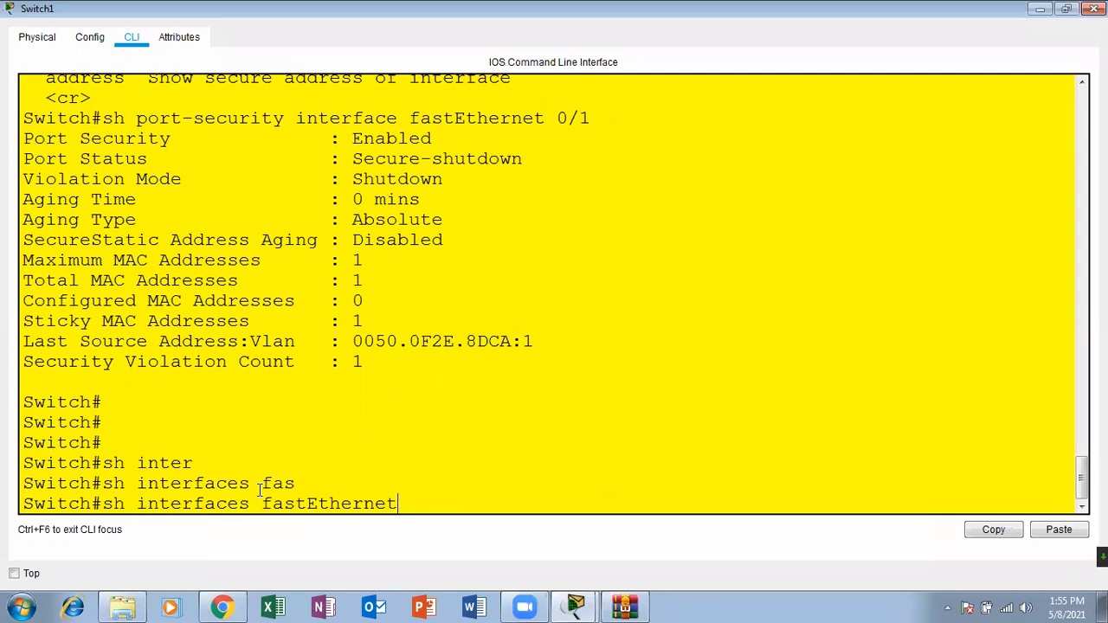
key(BackSpace)
key(BackSpace)
key(BackSpace)
key(BackSpace)
key(BackSpace)
key(BackSpace)
key(BackSpace)
key(BackSpace)
key(BackSpace)
key(BackSpace)
key(BackSpace)
key(BackSpace)
key(BackSpace)
key(BackSpace)
key(BackSpace)
key(BackSpace)
key(BackSpace)
key(BackSpace)
key(BackSpace)
key(BackSpace)
key(BackSpace)
key(BackSpace)
Step: Run sh run on Switch1, examine the port-security lines under FastEthernet0/1, and page through to the configuration's end
text(run)
key(Tab)
key(Return)
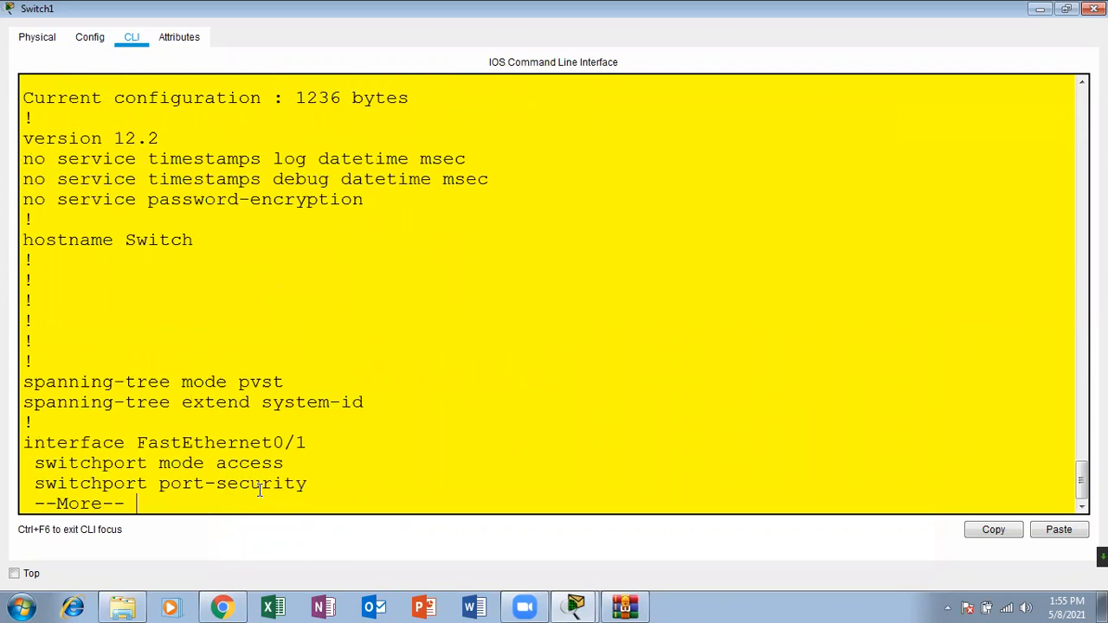
key(Return)
key(Return)
key(Return)
key(Return)
key(Return)
key(Return)
key(Return)
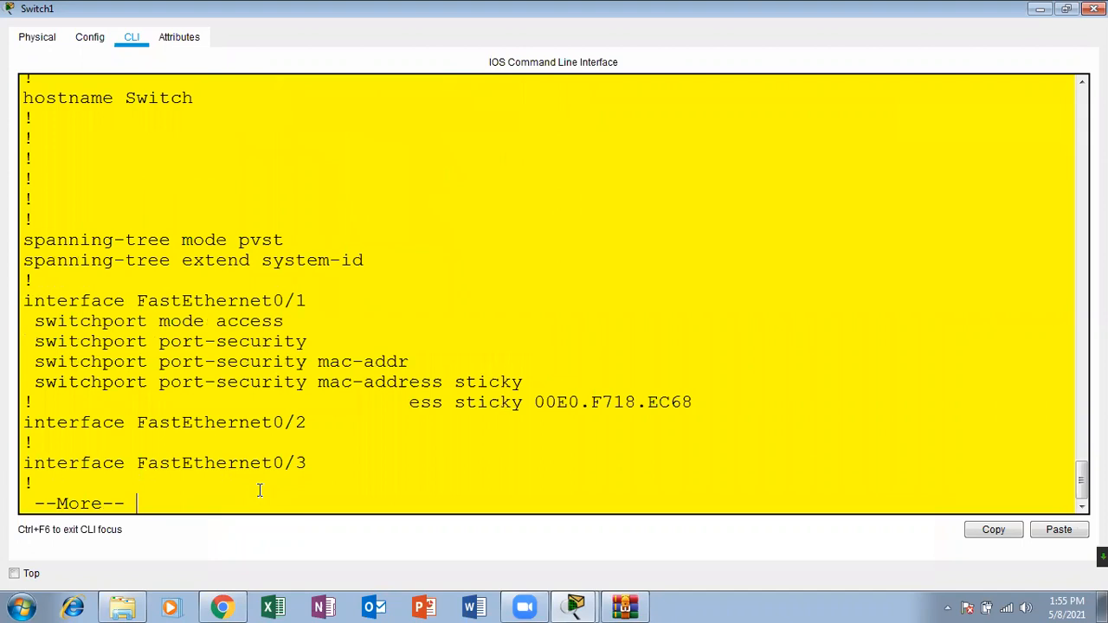
key(Return)
key(Return)
key(Return)
key(Return)
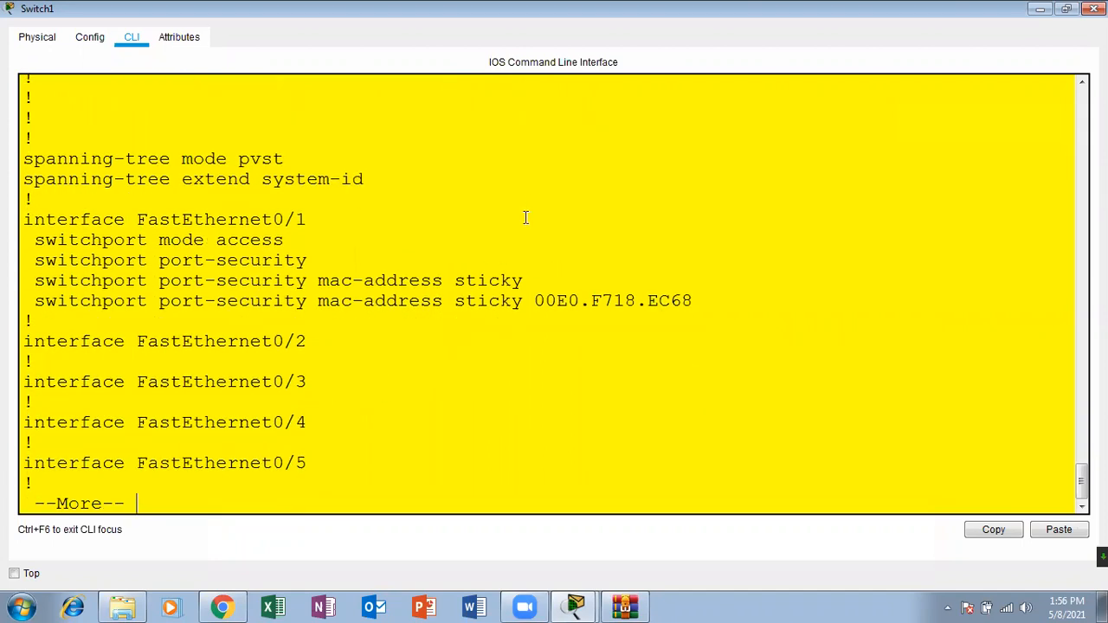
key(Return)
key(Return)
key(Return)
key(Return)
key(Return)
key(Return)
key(Return)
key(Return)
key(Return)
key(Return)
key(Return)
key(Return)
key(Return)
key(Return)
key(Return)
key(Return)
key(Return)
key(Return)
key(Return)
key(Return)
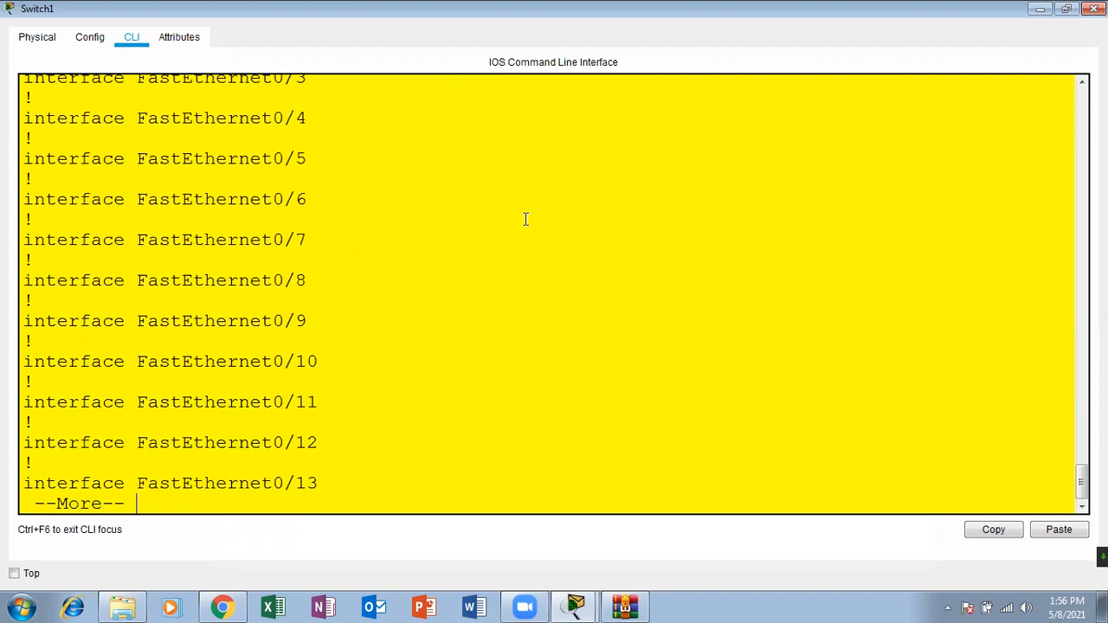
key(Return)
key(Return)
key(Return)
key(Return)
key(Return)
key(Return)
key(Return)
key(Return)
key(Return)
key(Return)
key(Return)
key(Return)
key(Return)
key(Return)
key(Return)
key(Return)
key(Return)
key(Return)
key(Return)
key(Return)
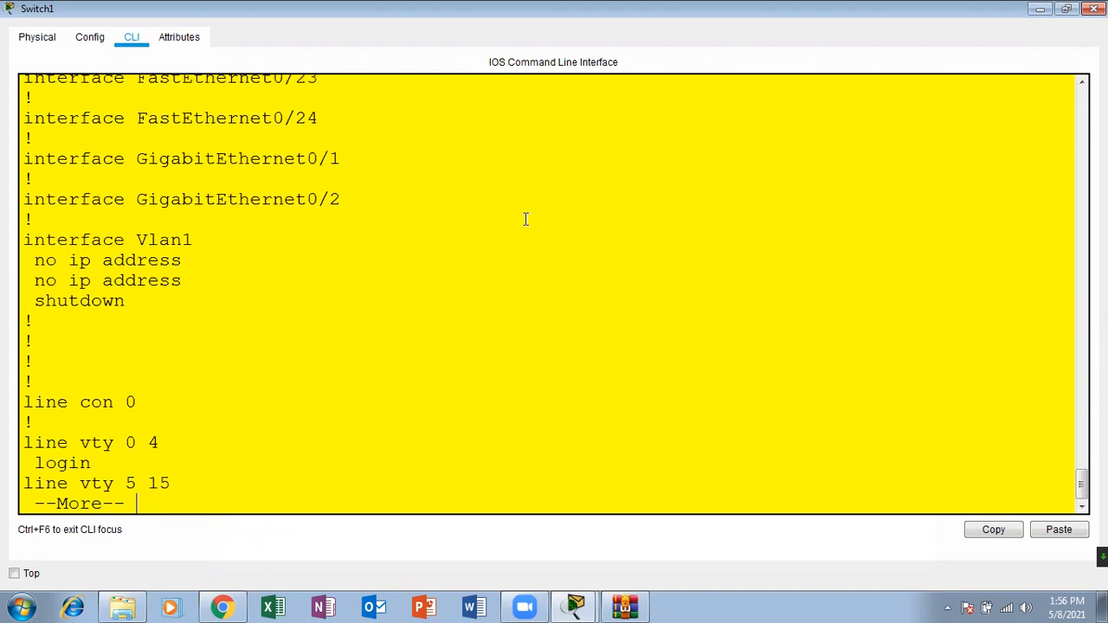
key(Return)
key(Return)
key(Return)
key(Return)
key(Return)
key(Return)
key(Return)
key(Return)
Step: Run sh interfaces fastEthernet 0/1 and highlight the interface and line protocol status in the output
text(sh inter)
key(Tab)
text(fas)
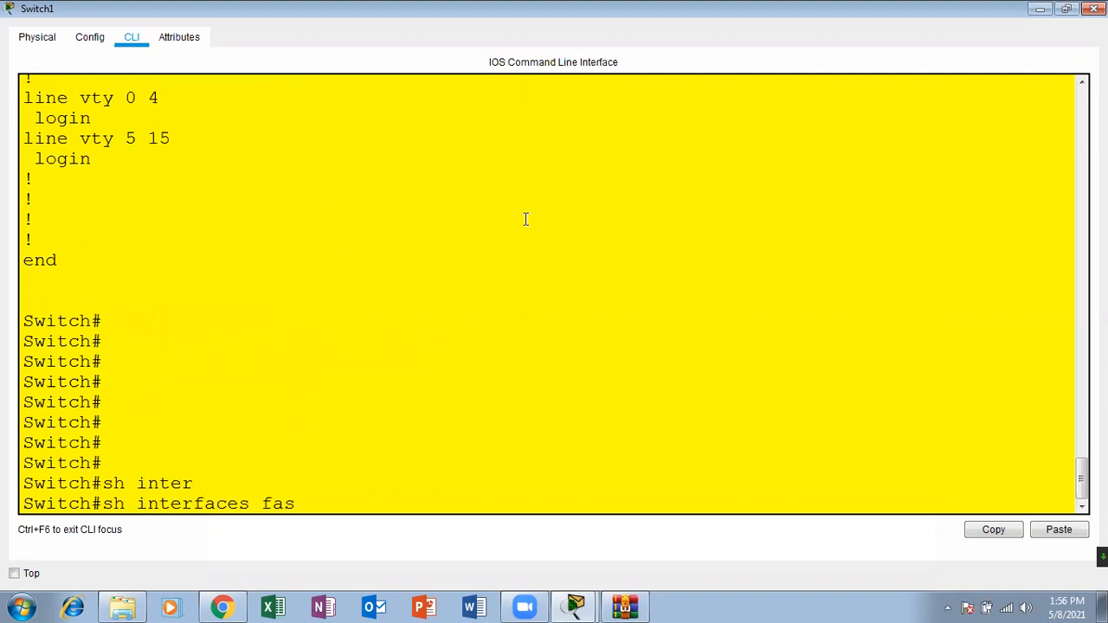
key(Tab)
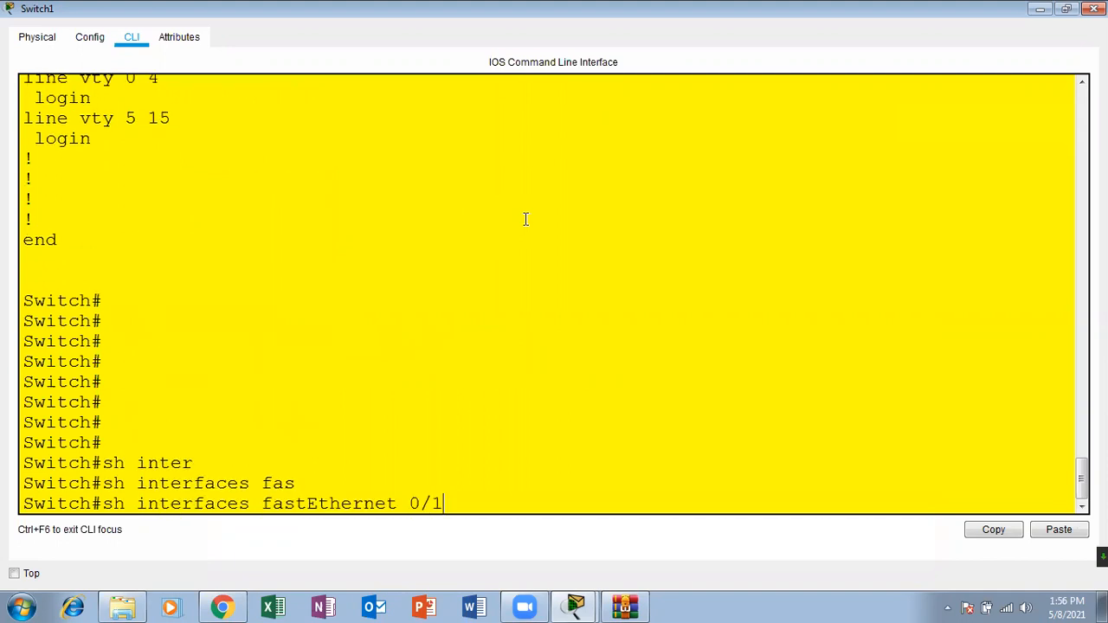
key(Return)
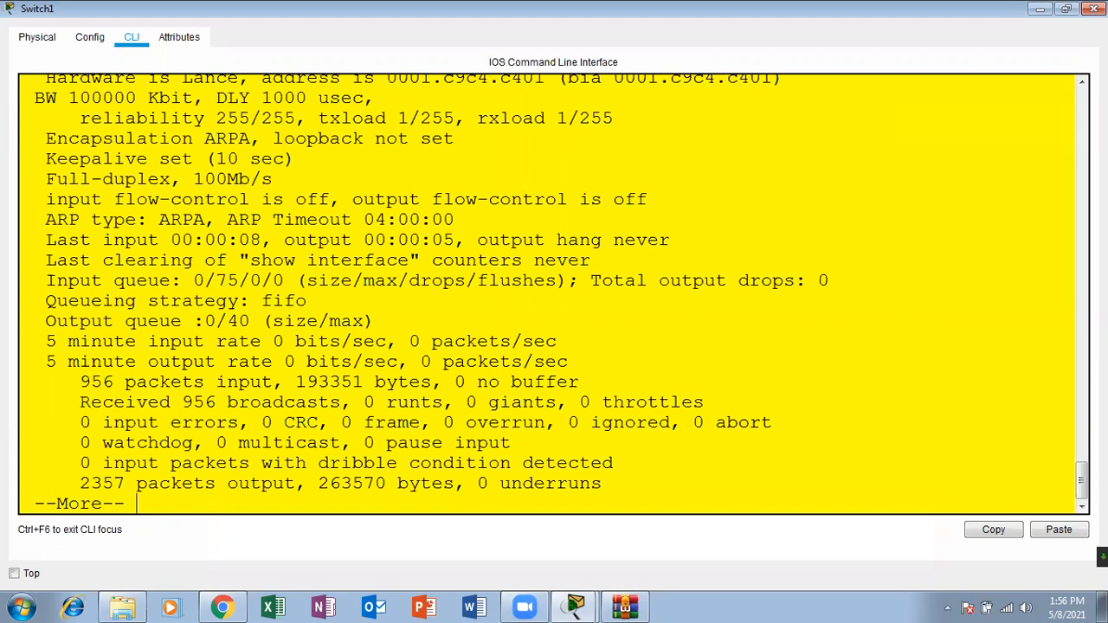
scroll(554, 294, up, 2)
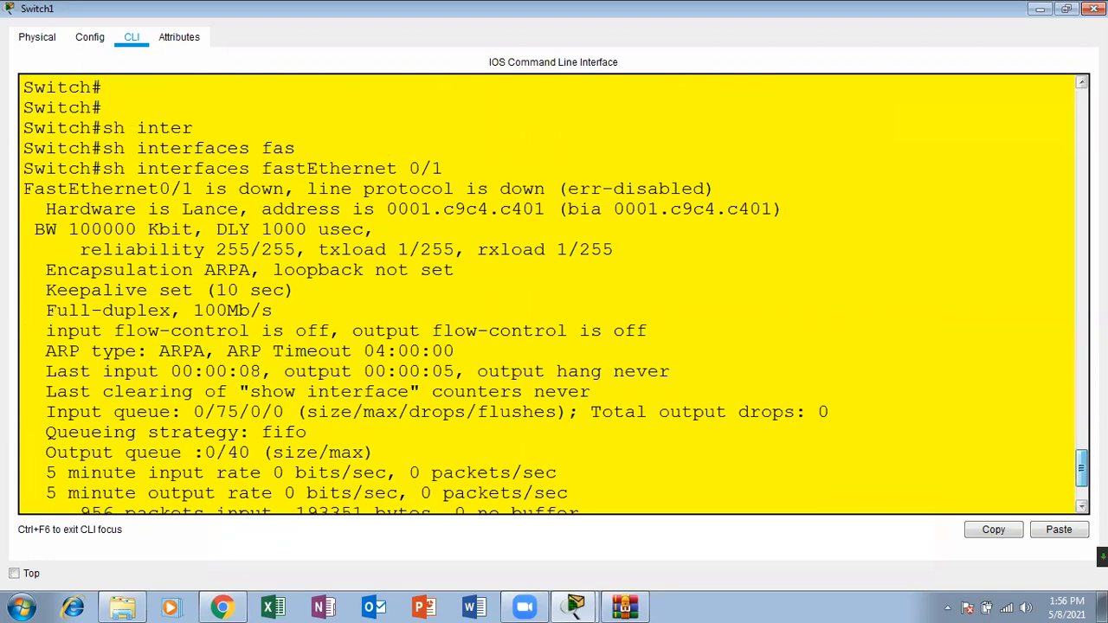
drag(237, 188, 706, 190)
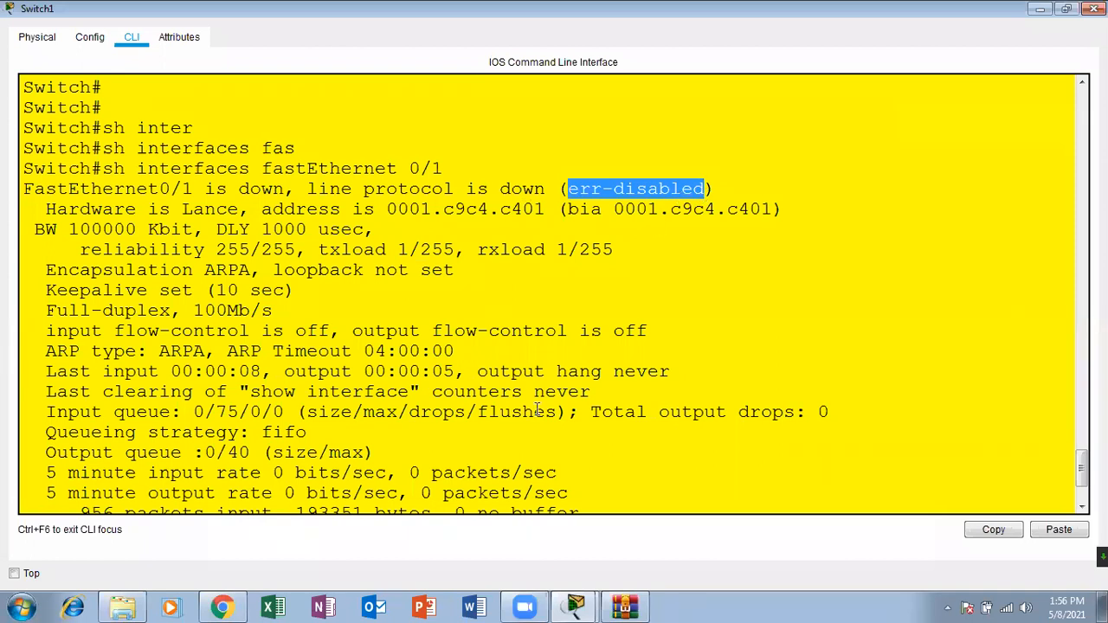
Step: Check the errdisable recovery commands in the course PDF in Chrome, and return to Packet Tracer to review Switch1's interface output
click(238, 603)
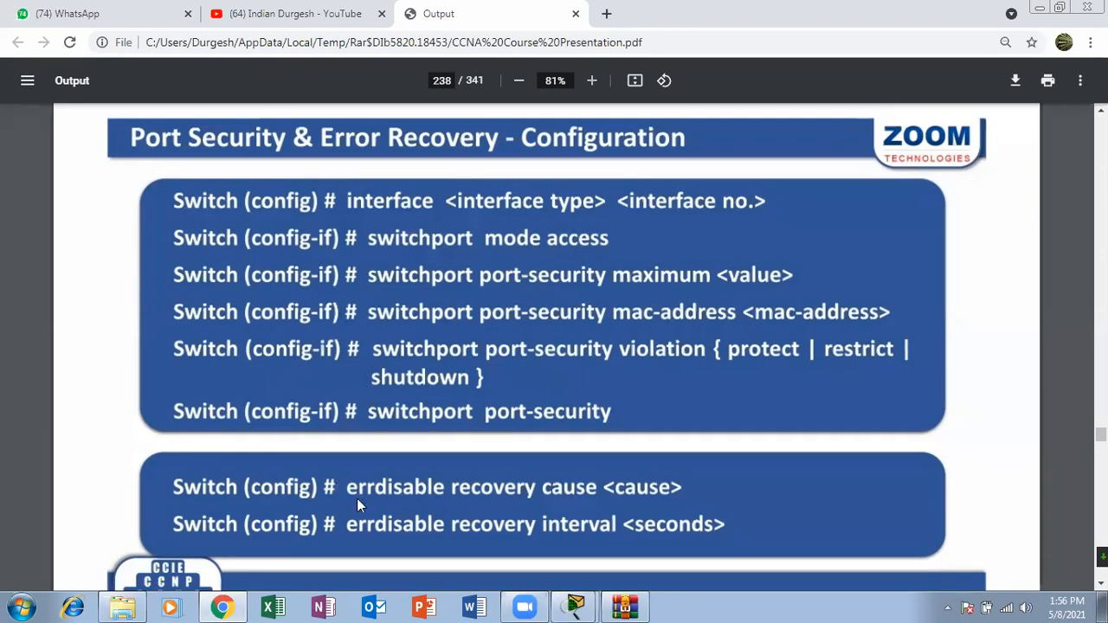
click(575, 606)
click(581, 543)
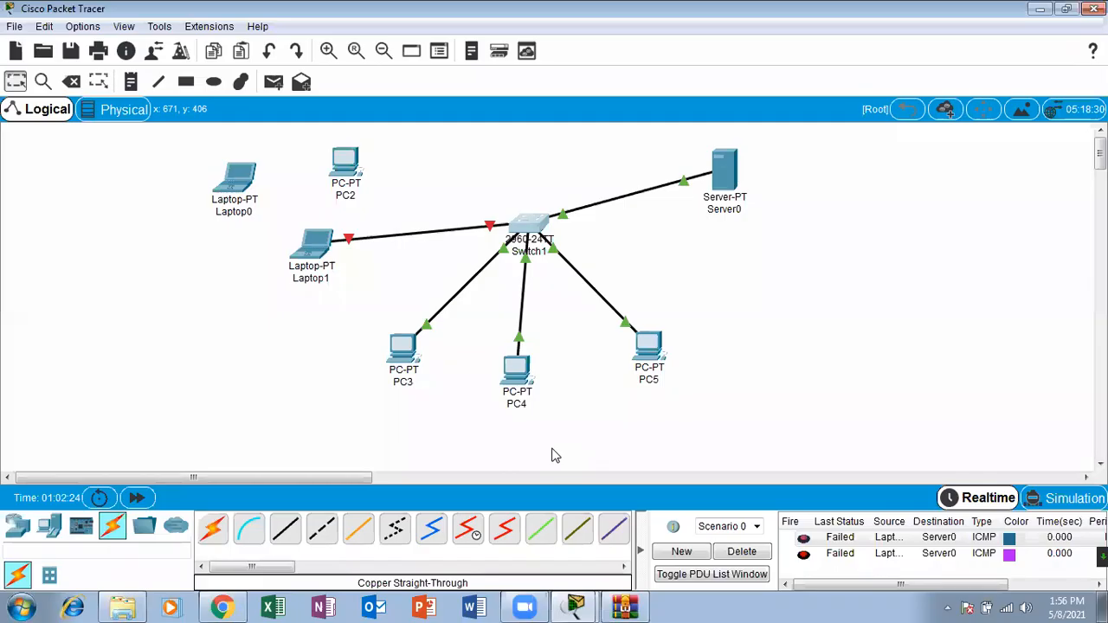
click(523, 236)
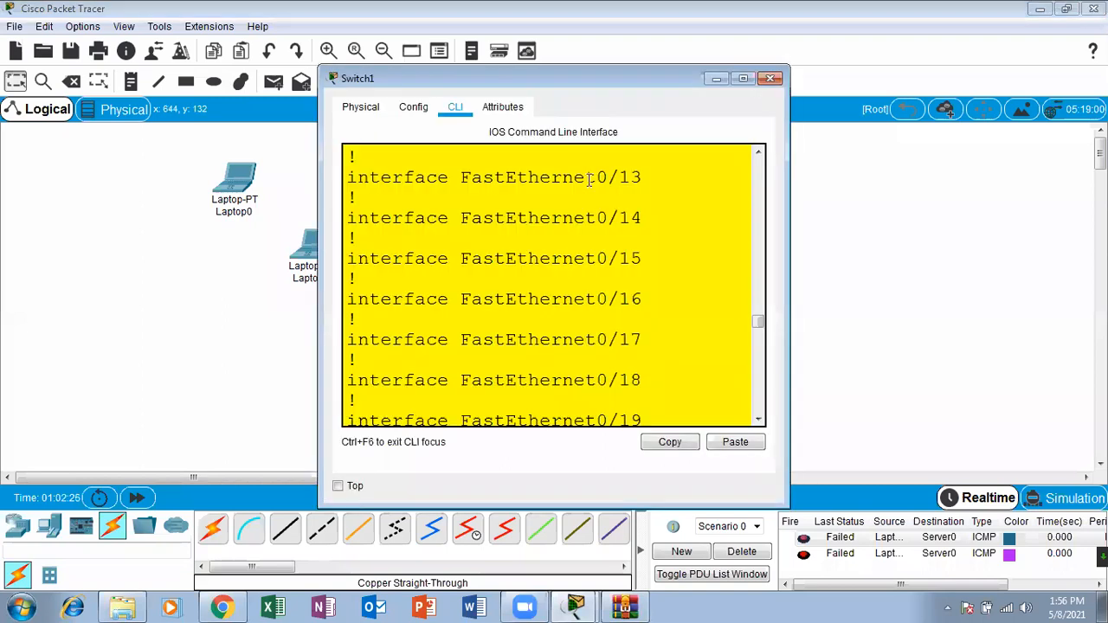
click(746, 79)
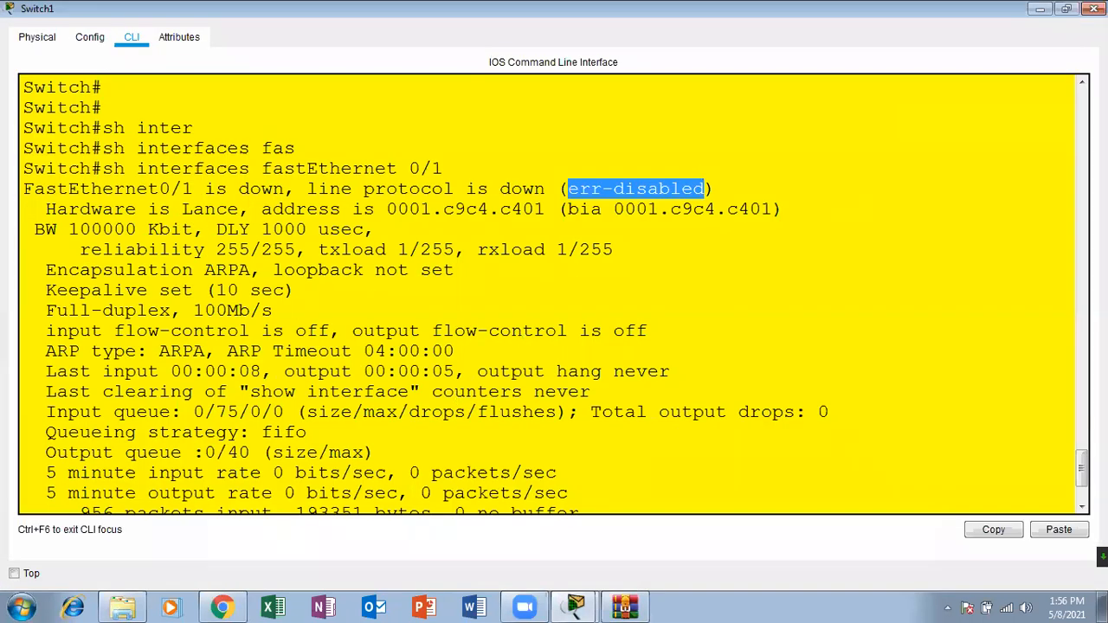
key(alt+Tab)
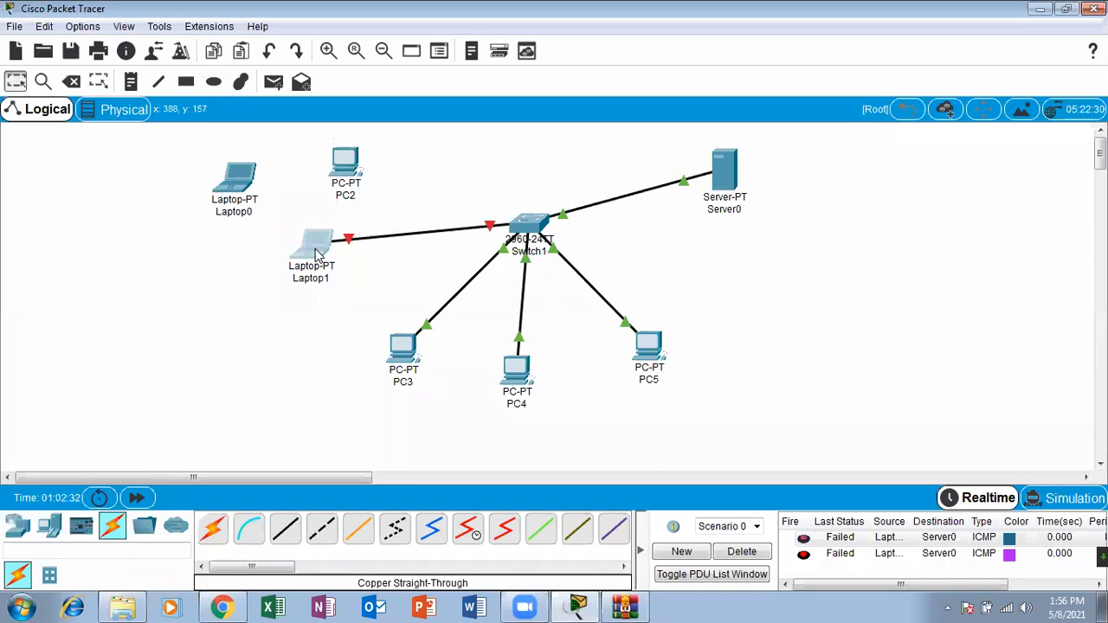
Step: Move PC2 and Laptop1 closer together and delete the cable between Laptop1 and Switch1
drag(319, 252, 339, 274)
drag(346, 154, 350, 211)
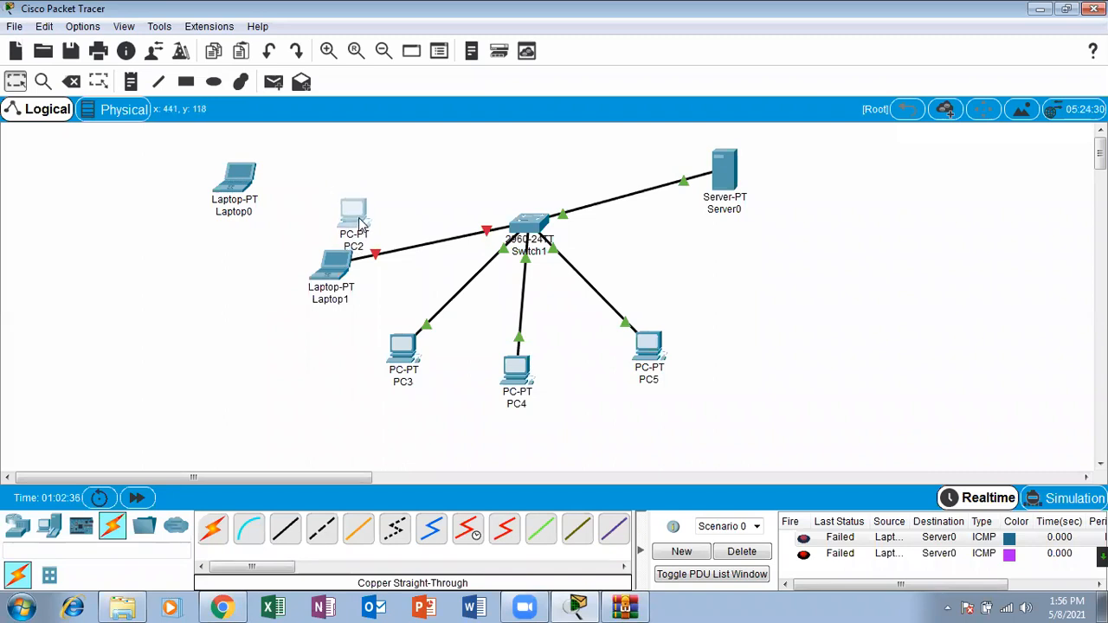
drag(346, 276, 349, 281)
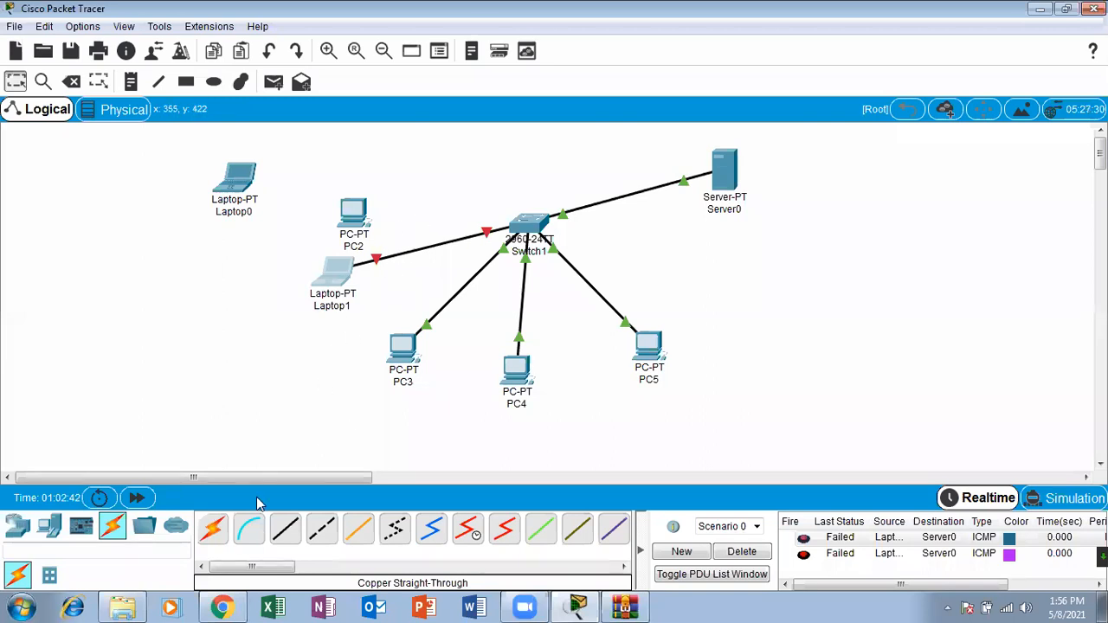
click(71, 82)
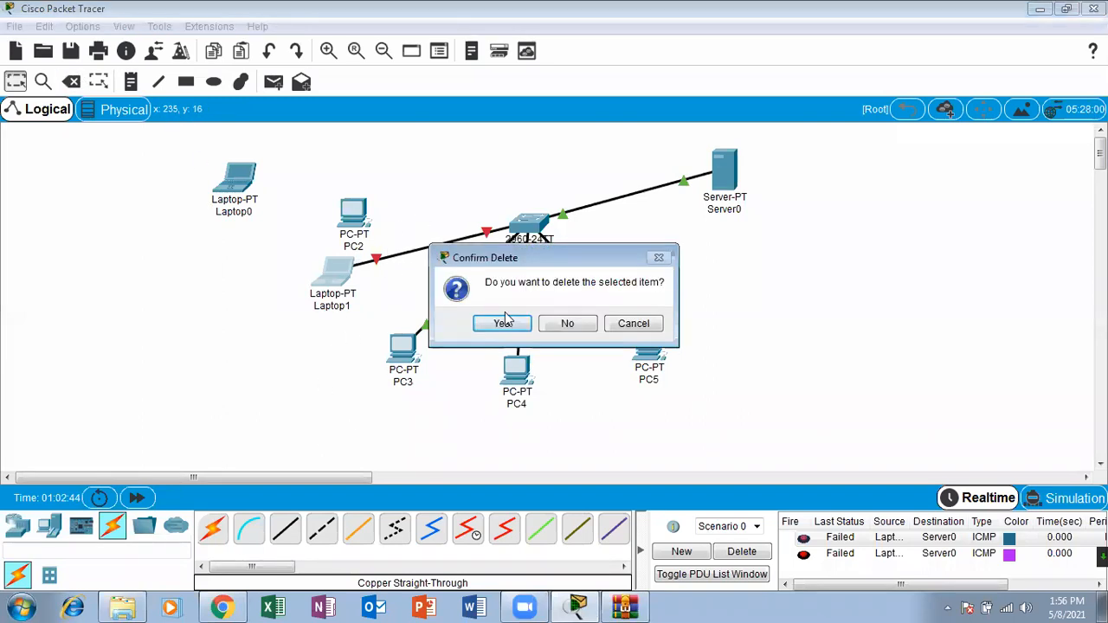
click(563, 328)
click(405, 249)
click(15, 81)
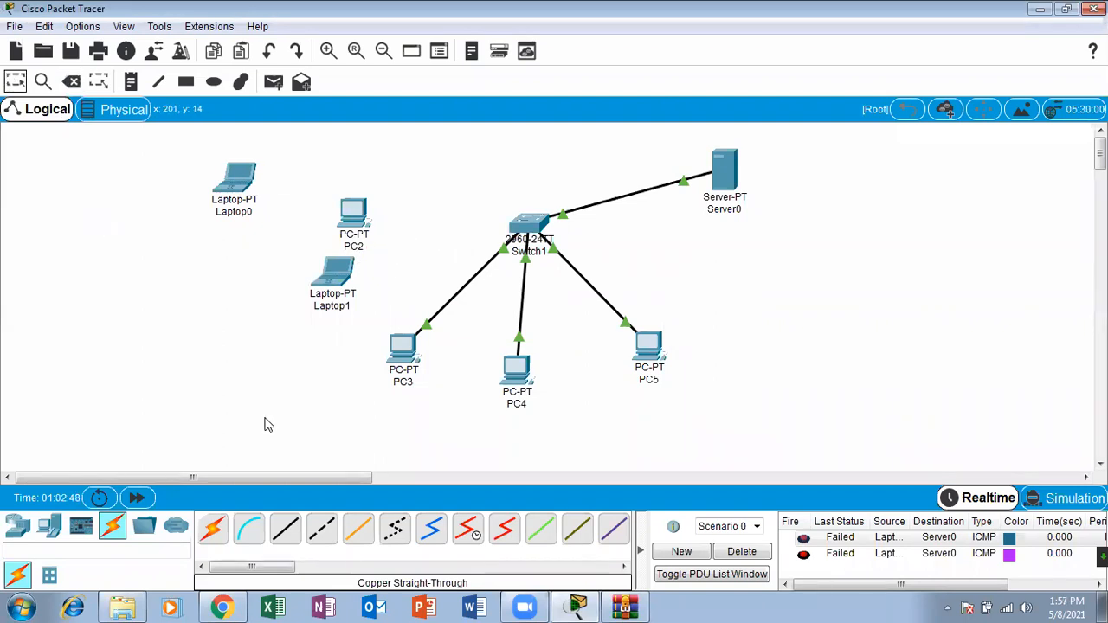
Step: Connect Switch1's FastEthernet0/1 to PC2 with a copper straight-through cable
click(285, 529)
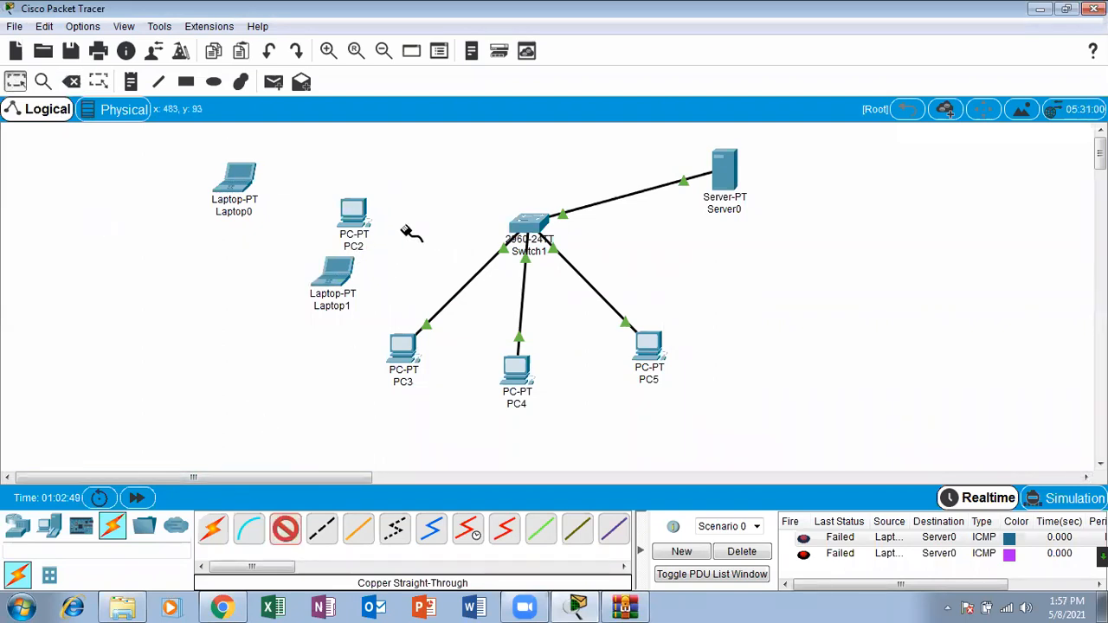
click(530, 232)
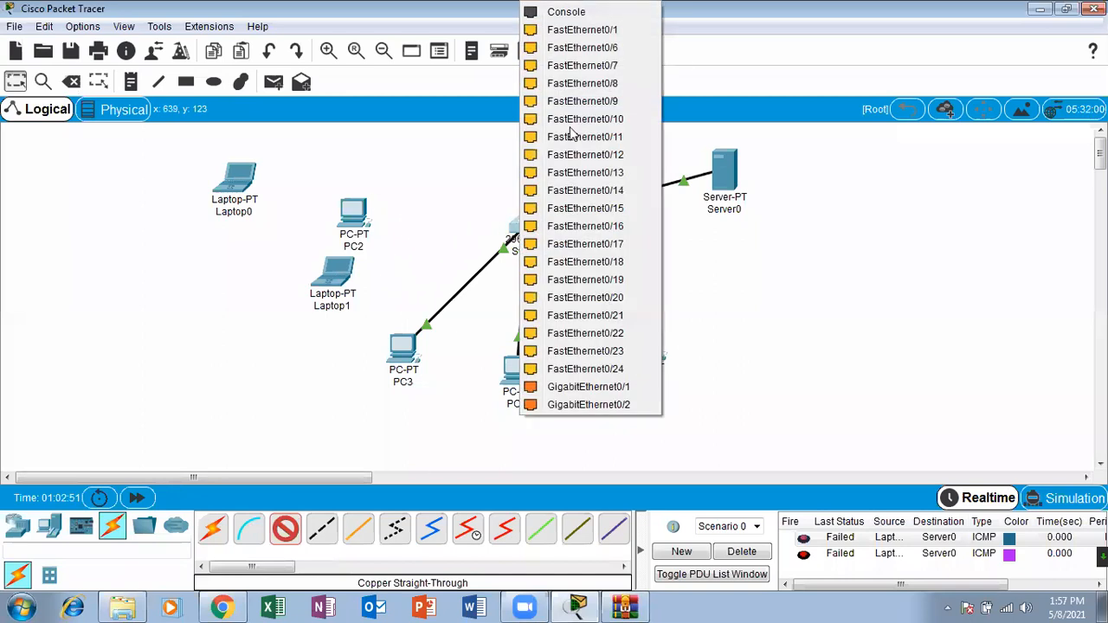
click(611, 33)
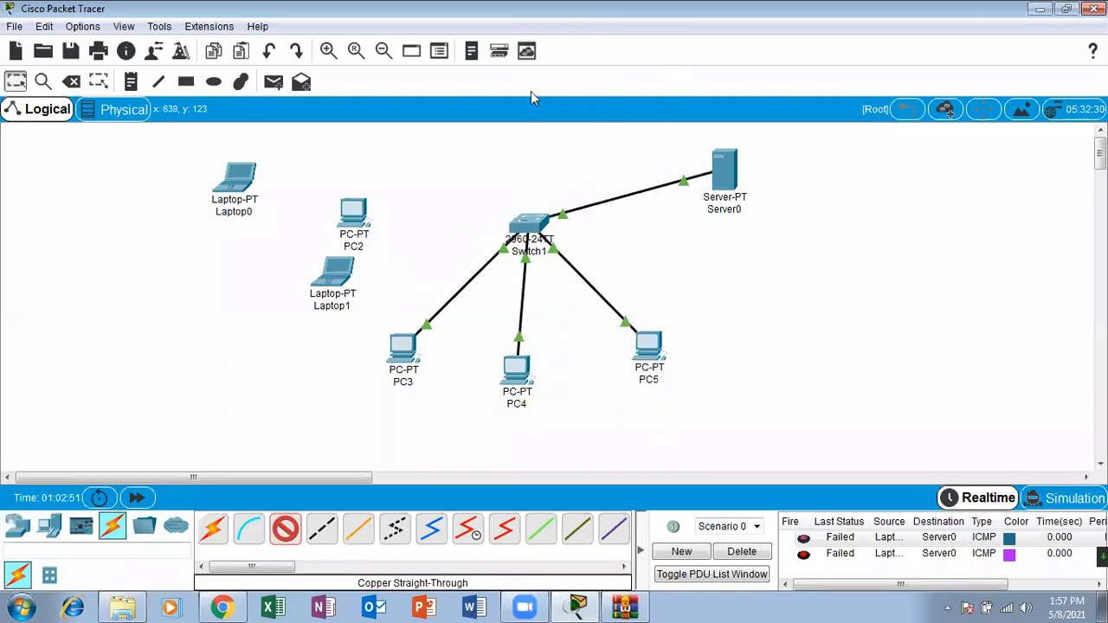
click(368, 219)
click(397, 275)
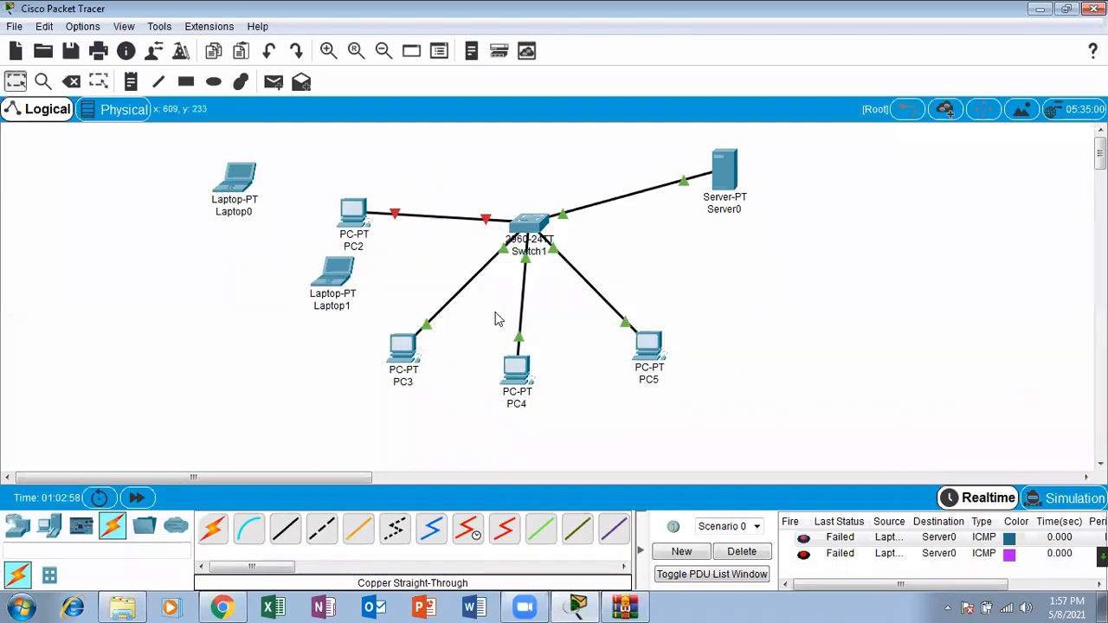
Step: Clear the PDU list, and reposition PC2 and Laptop1 so they stand apart in the workspace
click(742, 551)
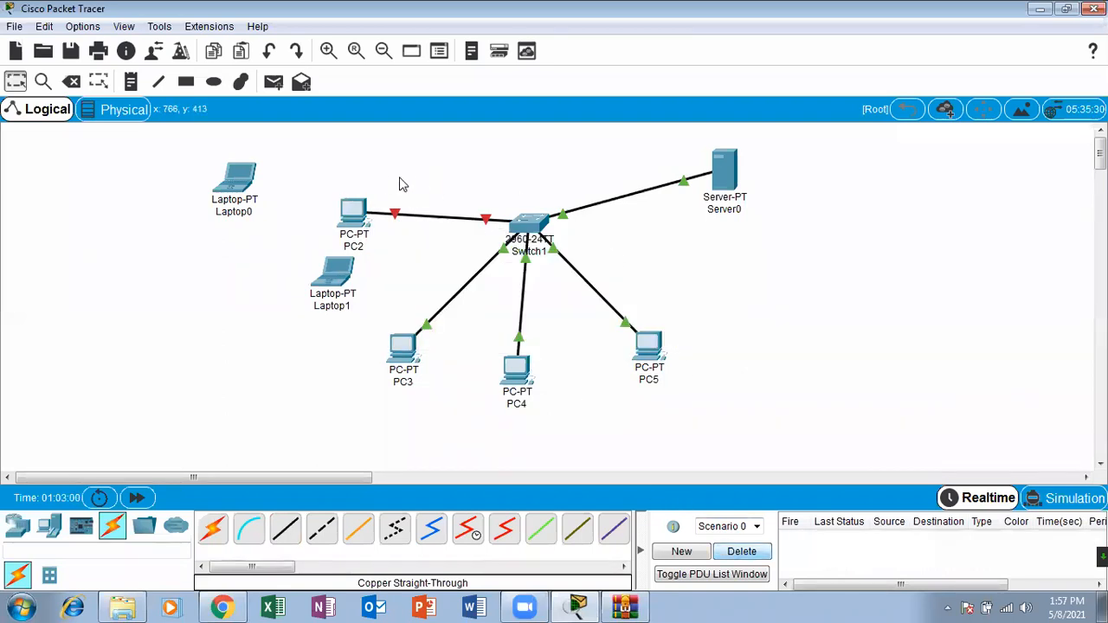
drag(361, 205, 383, 243)
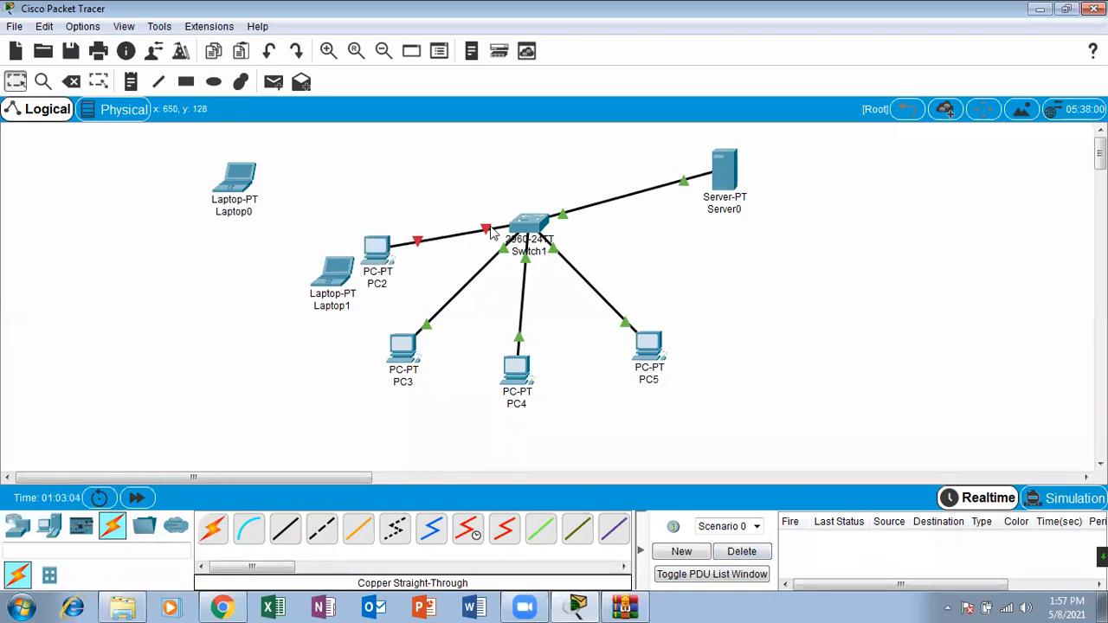
drag(331, 273, 272, 242)
drag(366, 251, 351, 252)
Step: Open Switch1's CLI in a maximized window, return to the Switch# prompt, and run sh interfaces fastEthernet 0/1
drag(520, 233, 523, 231)
click(523, 232)
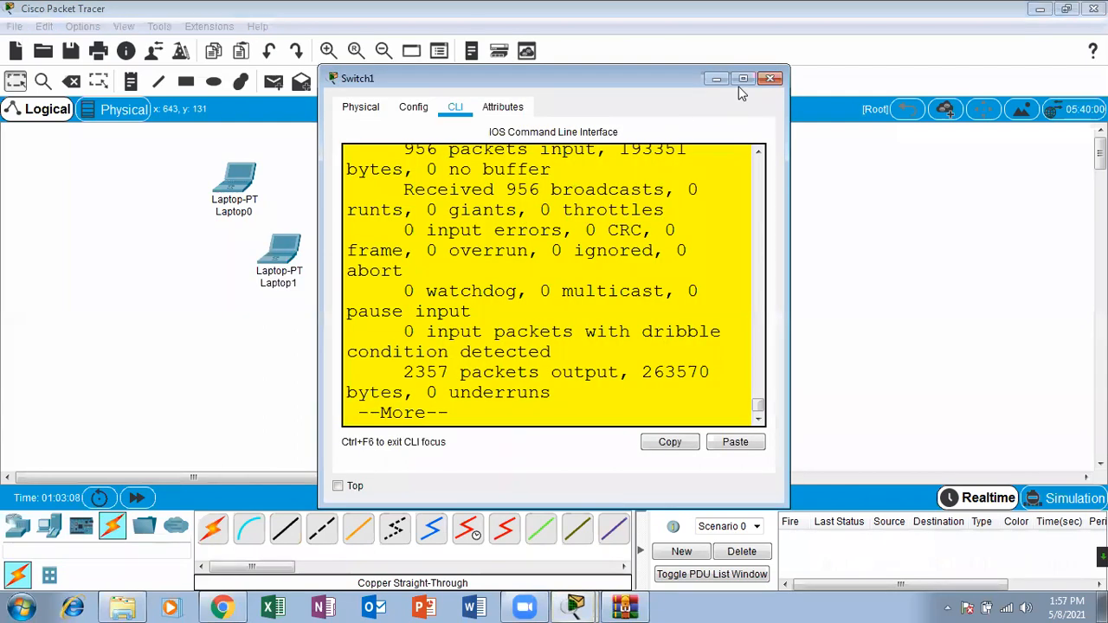
click(740, 77)
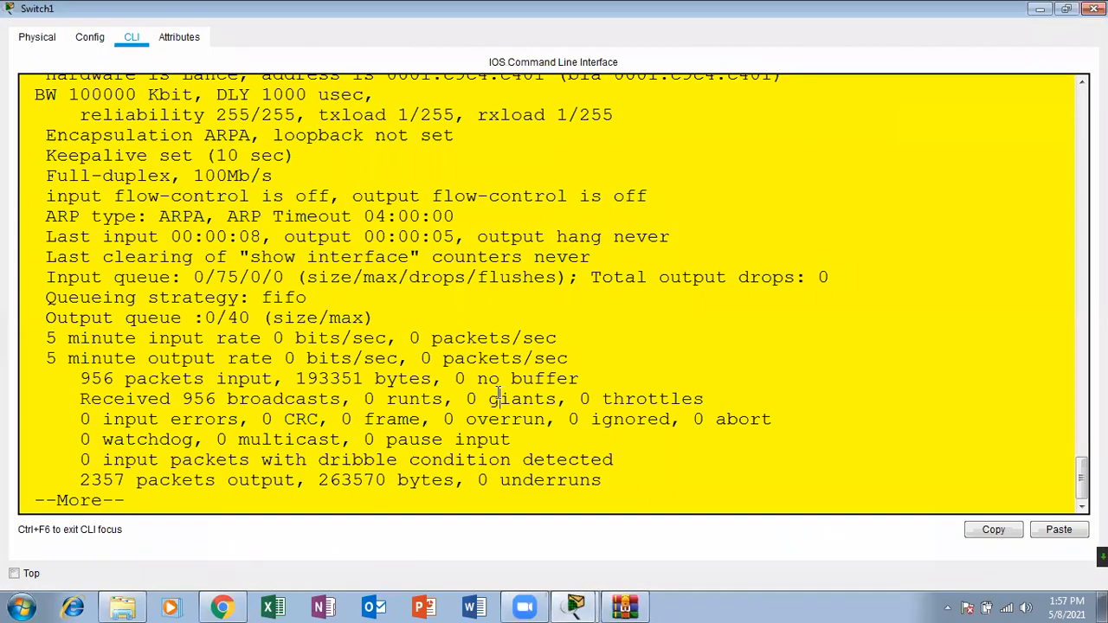
key(Return)
key(Return)
key(Return)
key(Return)
key(Return)
key(Return)
key(Return)
key(Return)
key(Return)
key(Return)
key(Return)
key(Return)
key(Return)
key(Return)
key(Return)
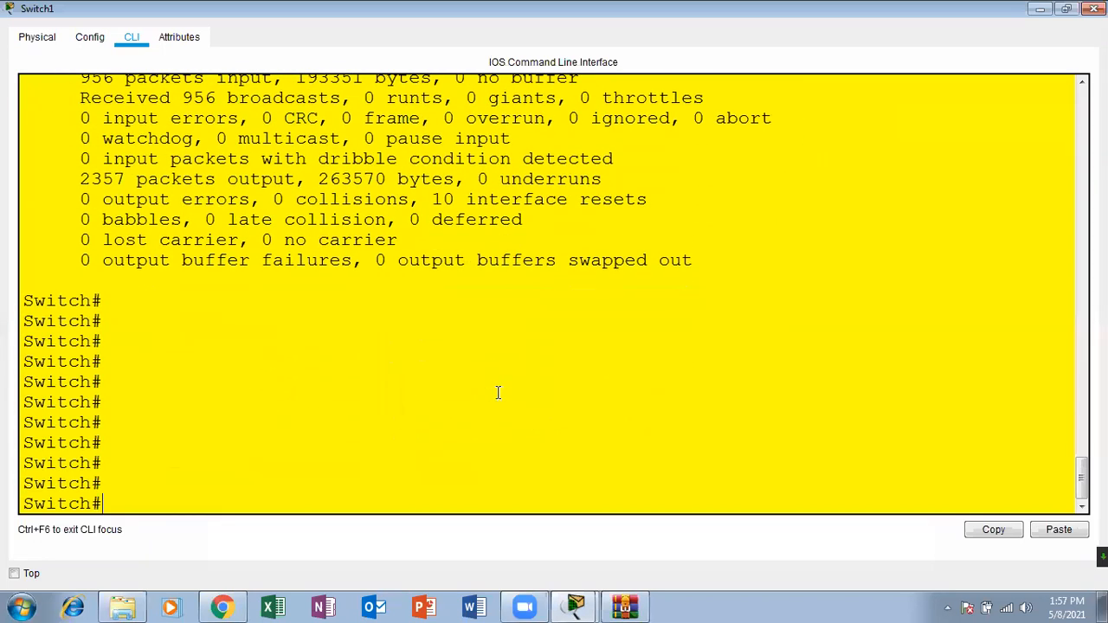
text(sh interfaces fastEthernet 0/1)
key(Return)
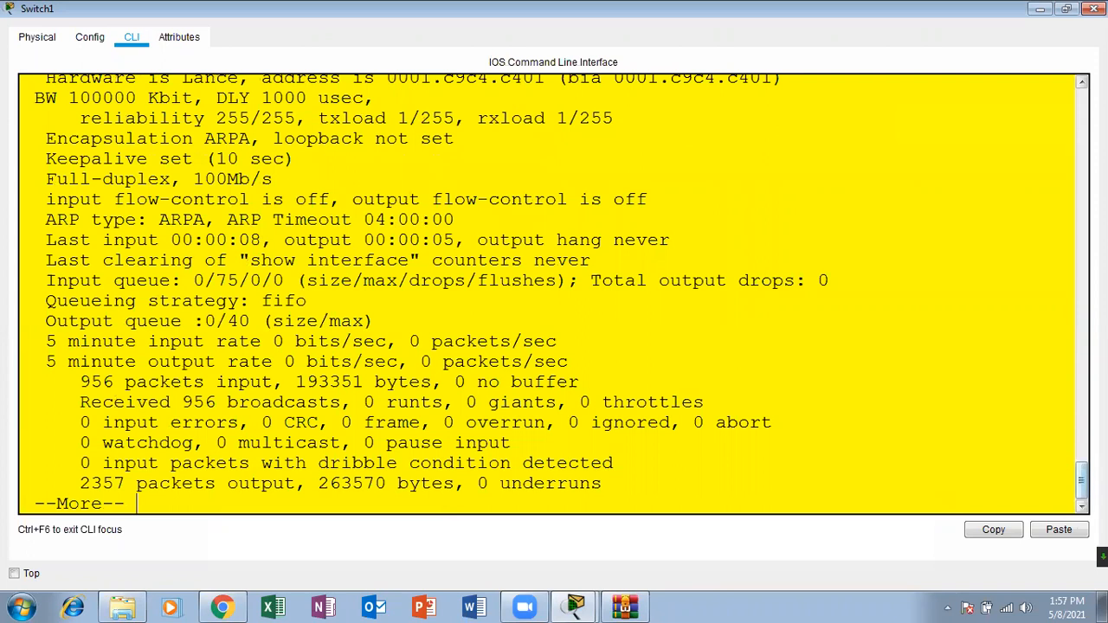
Step: Examine FastEthernet0/1's link and line protocol status in the command output, and page through the rest back to the prompt
scroll(692, 295, up, 3)
drag(548, 210, 170, 210)
drag(717, 212, 284, 211)
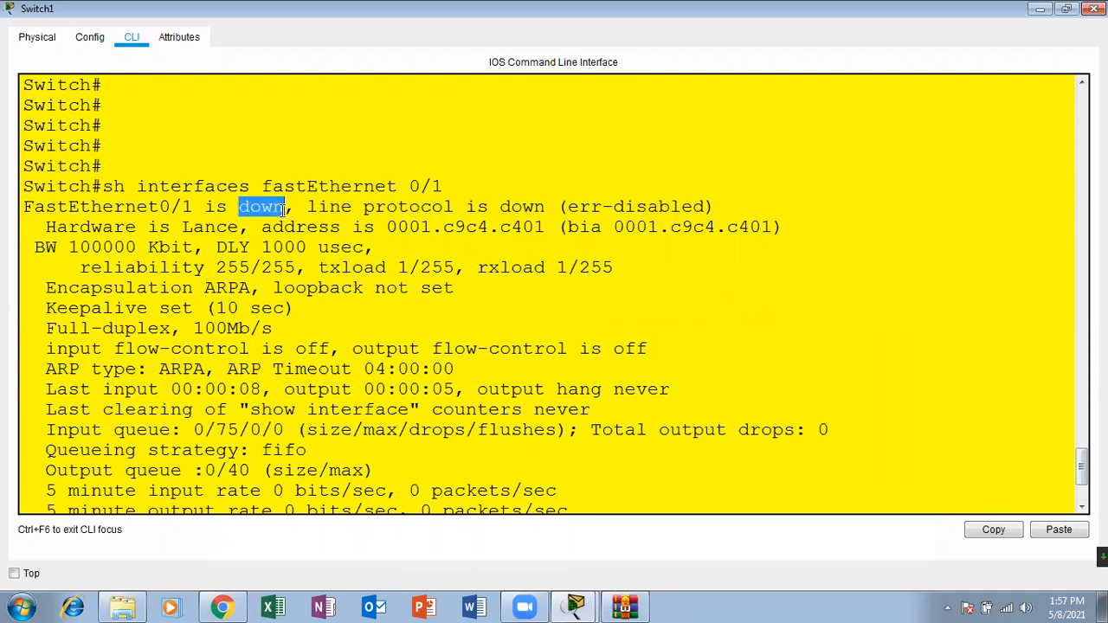
drag(558, 206, 724, 201)
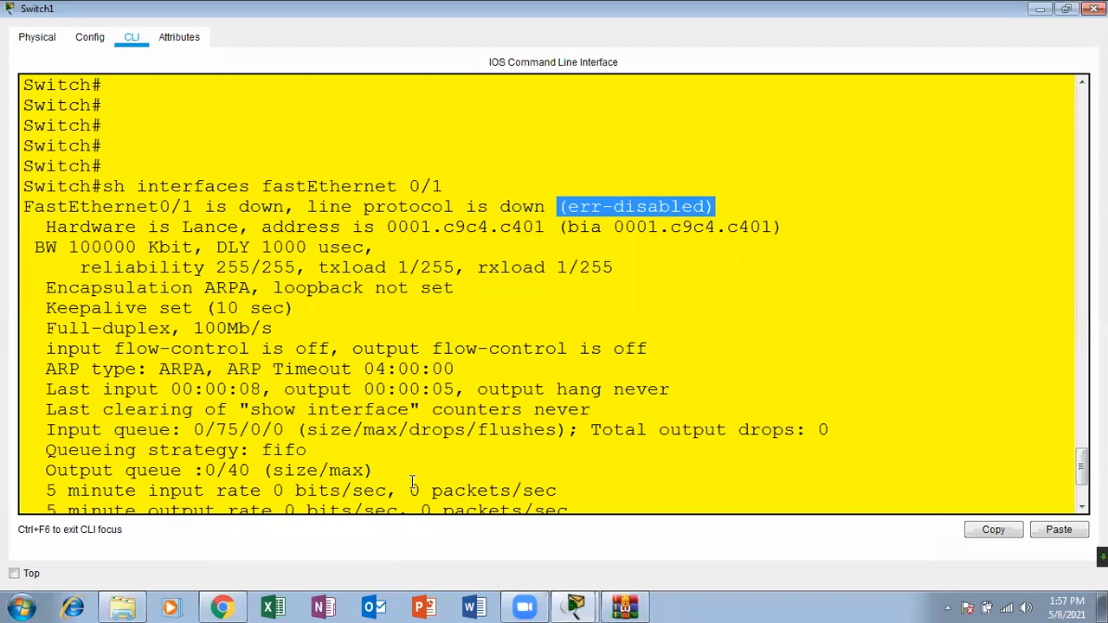
click(534, 411)
scroll(539, 416, down, 3)
key(Return)
key(Return)
key(Return)
key(Return)
key(Return)
key(Return)
key(Return)
key(Return)
key(Return)
key(Return)
key(Return)
key(Return)
key(Return)
key(Return)
key(Return)
key(Return)
key(Return)
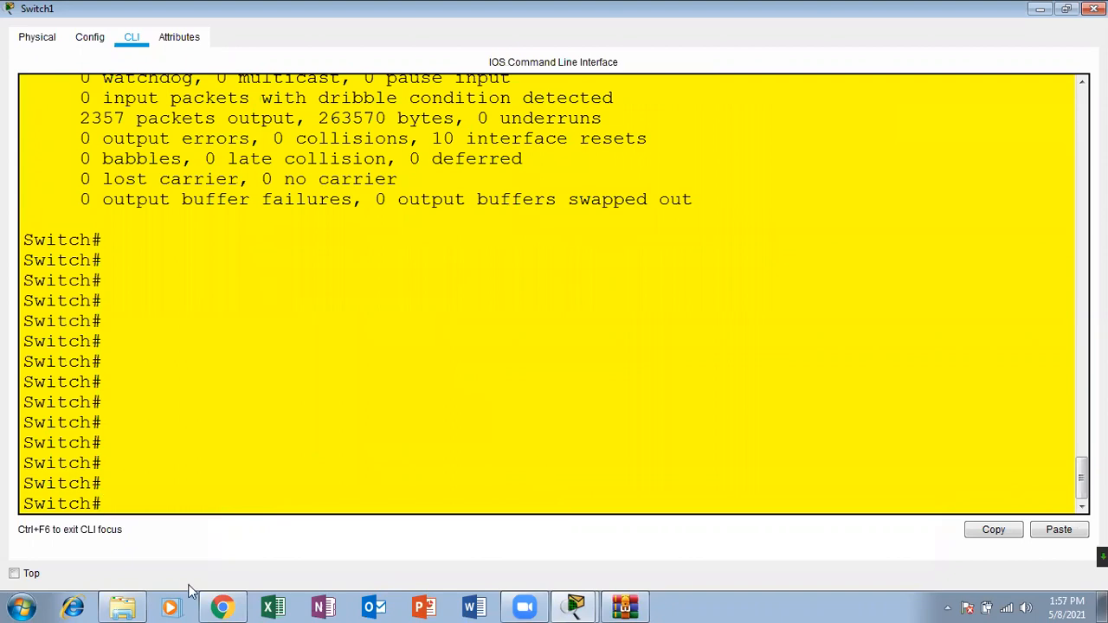
Step: Consult the Port Security & Error Recovery slide in Chrome, and move Laptop1 beside Laptop0 in the Packet Tracer workspace
click(222, 607)
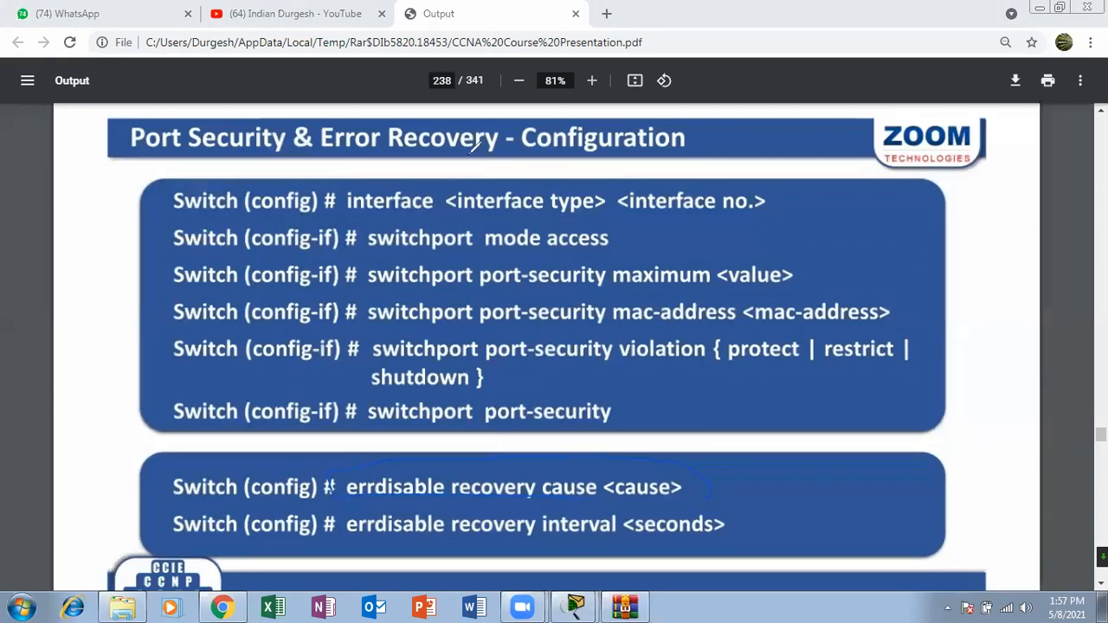
mouse_move(575, 606)
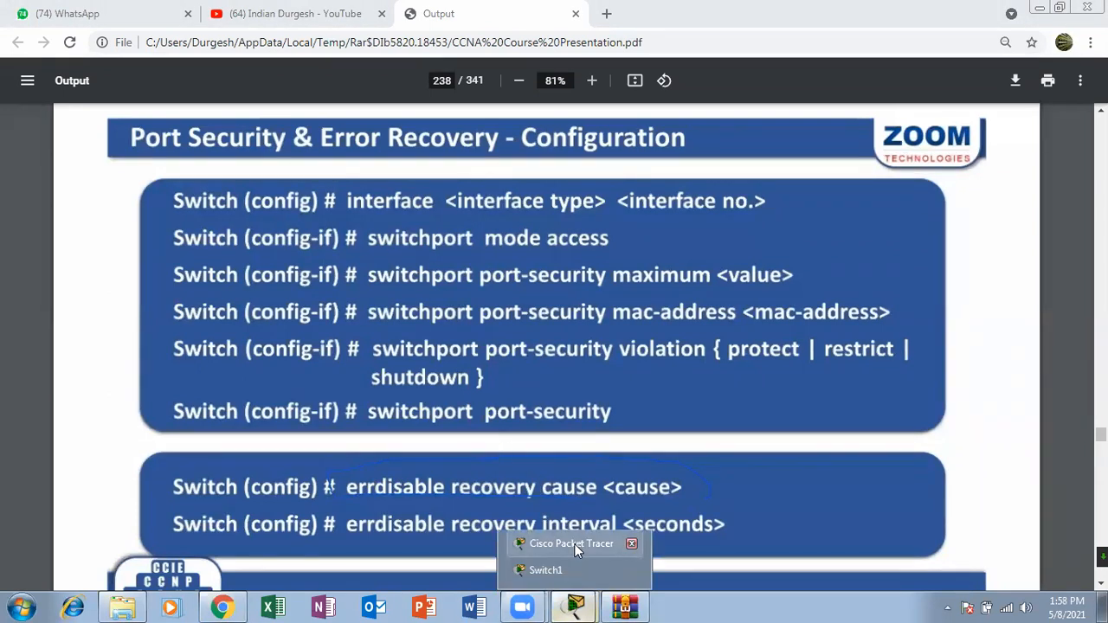
click(574, 544)
drag(279, 251, 302, 191)
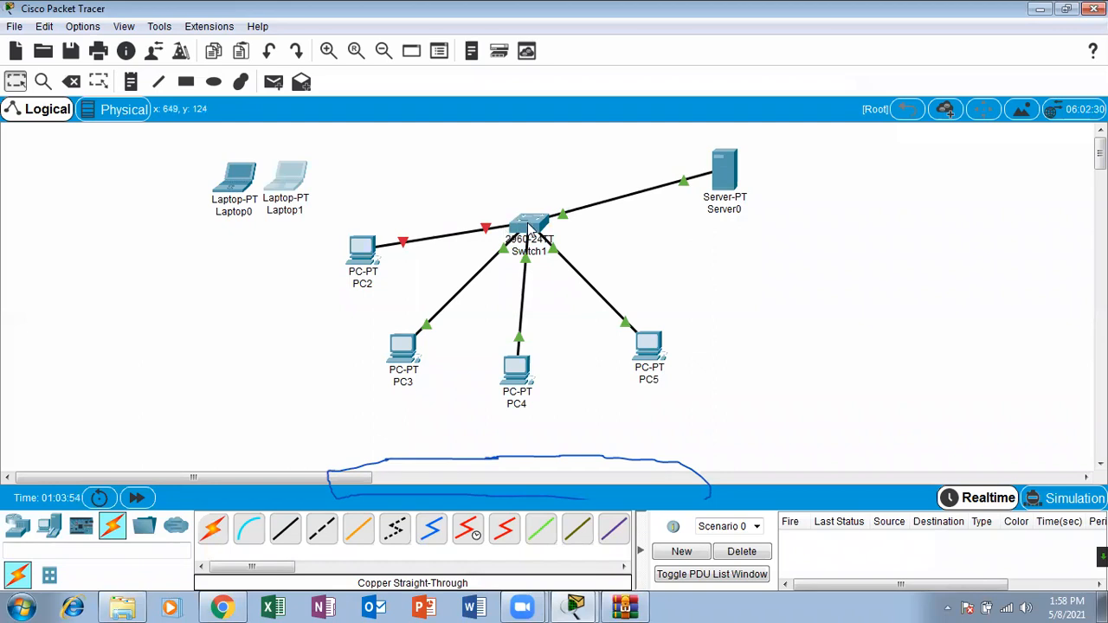
Step: Switch back to the course PDF in Chrome to review the errdisable recovery cause and interval commands
click(236, 606)
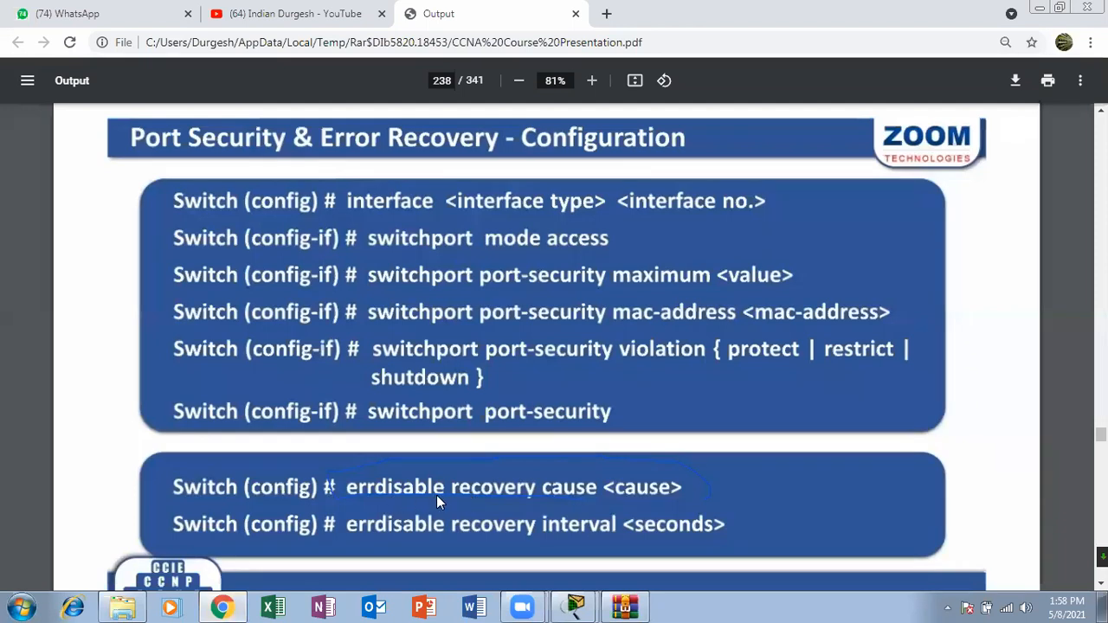
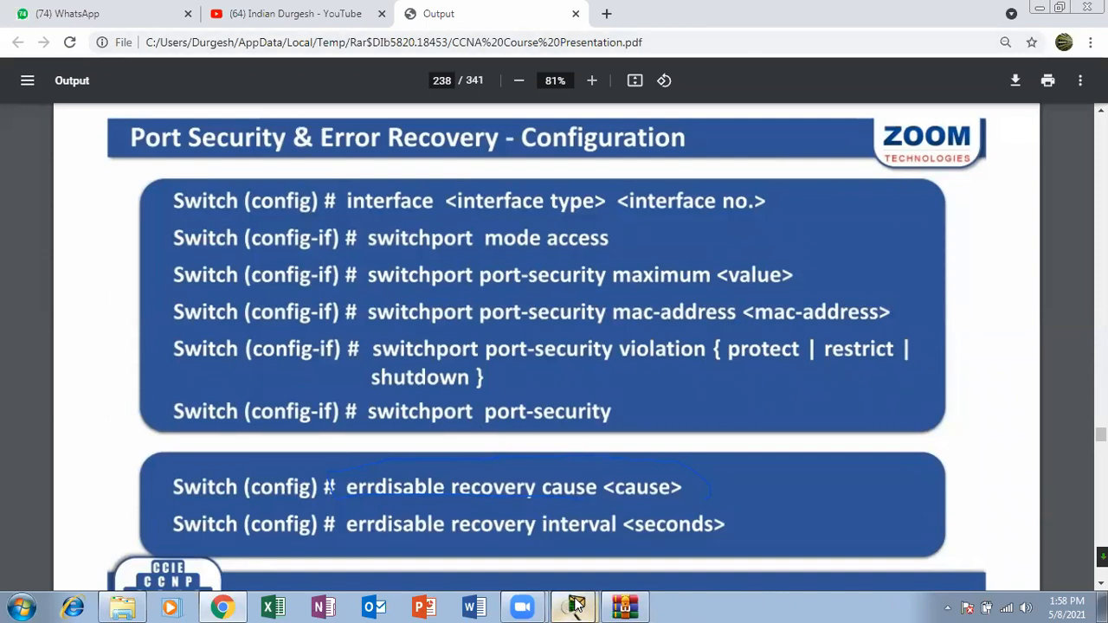
Step: Switch from the course PDF to Packet Tracer and open Switch1's CLI in a maximized window
click(567, 563)
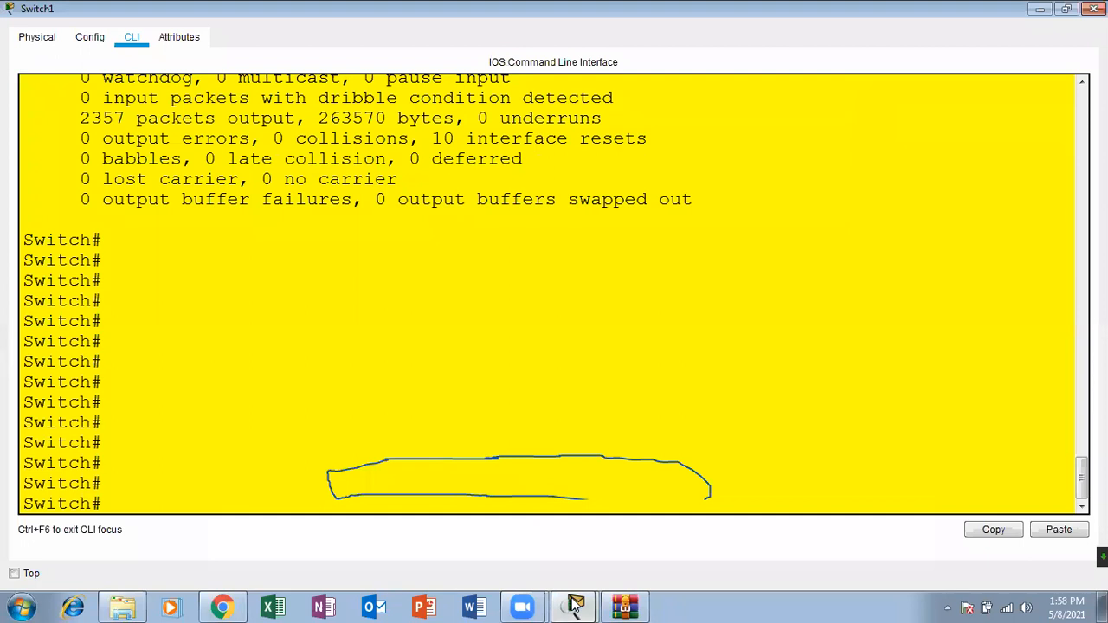
mouse_move(571, 606)
click(557, 544)
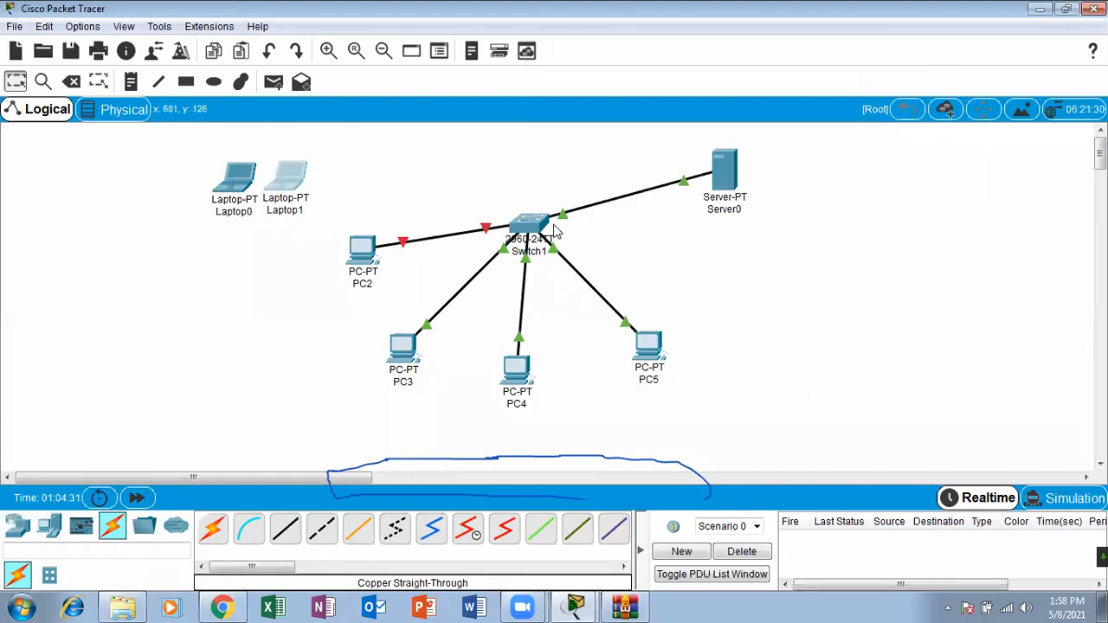
mouse_move(555, 230)
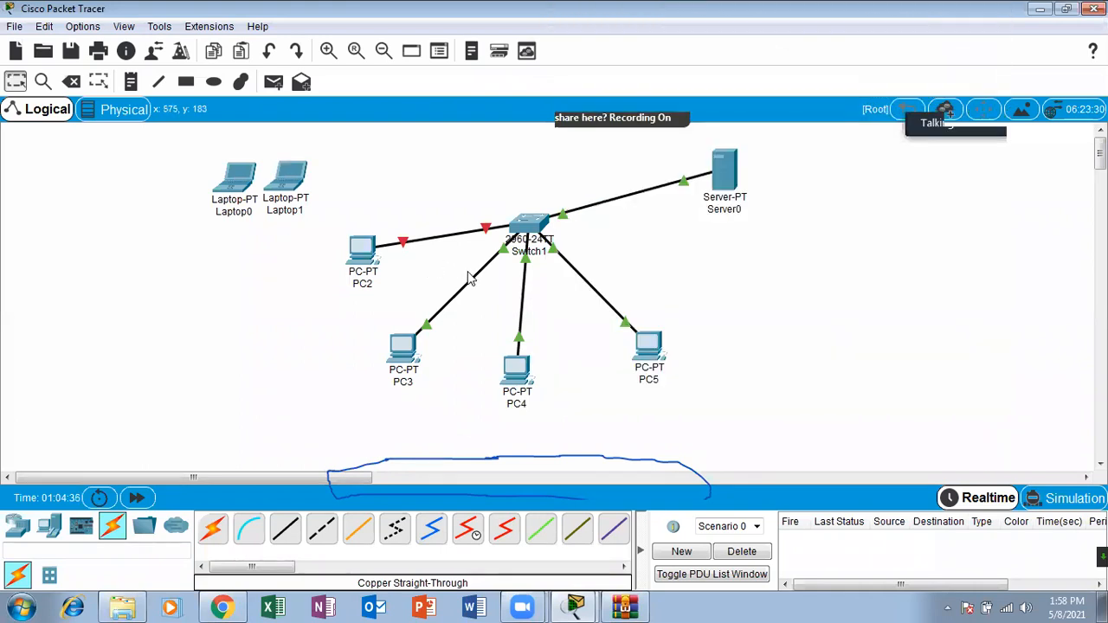
click(525, 228)
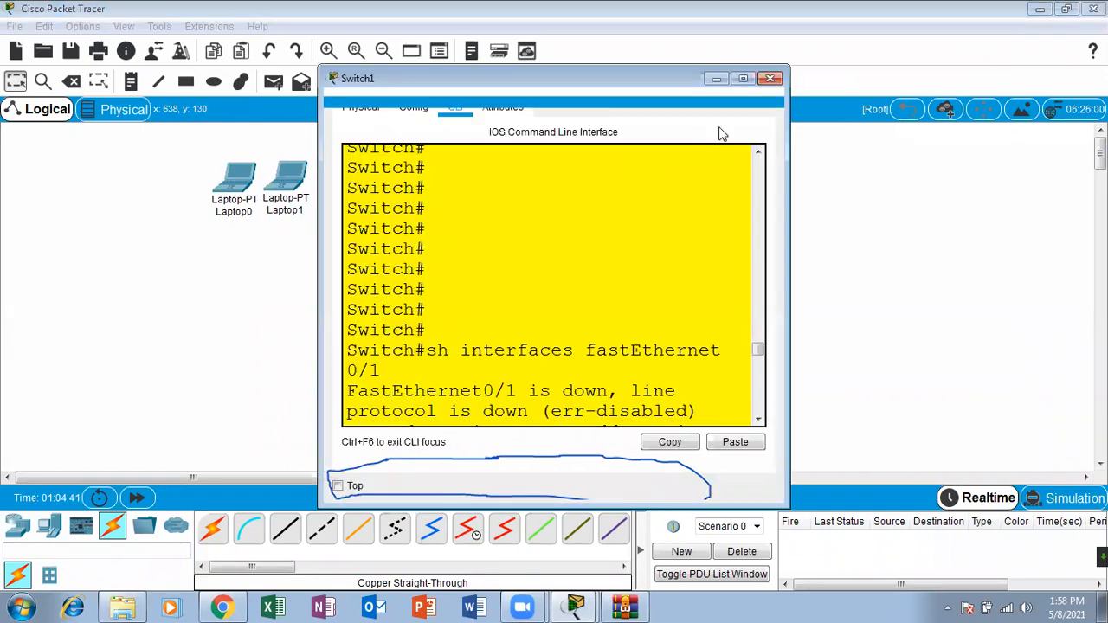
click(724, 80)
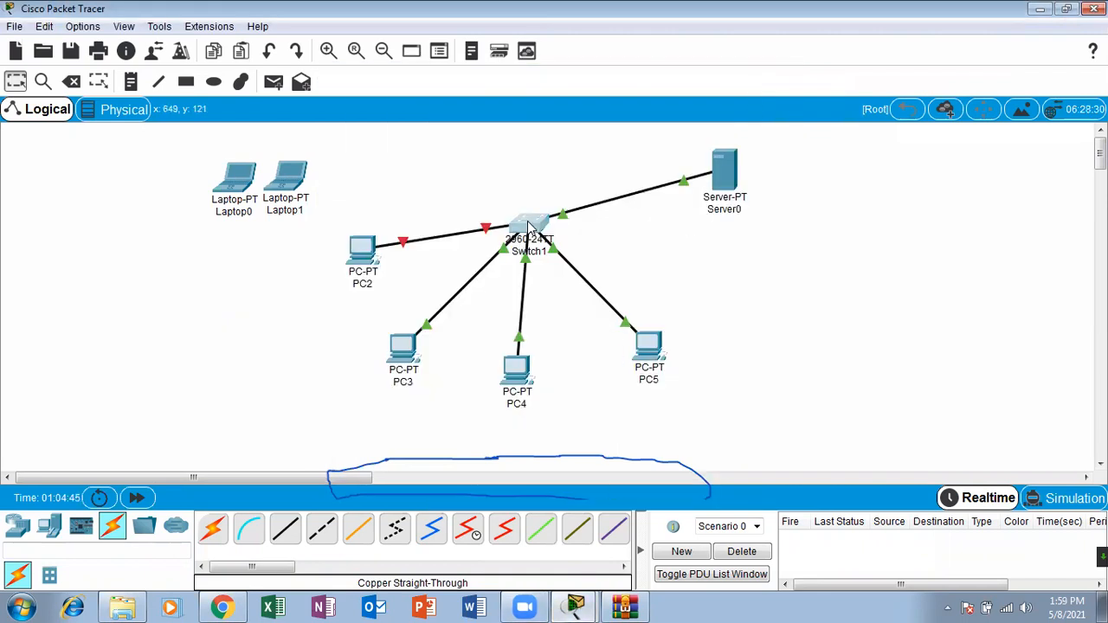
click(529, 227)
click(743, 80)
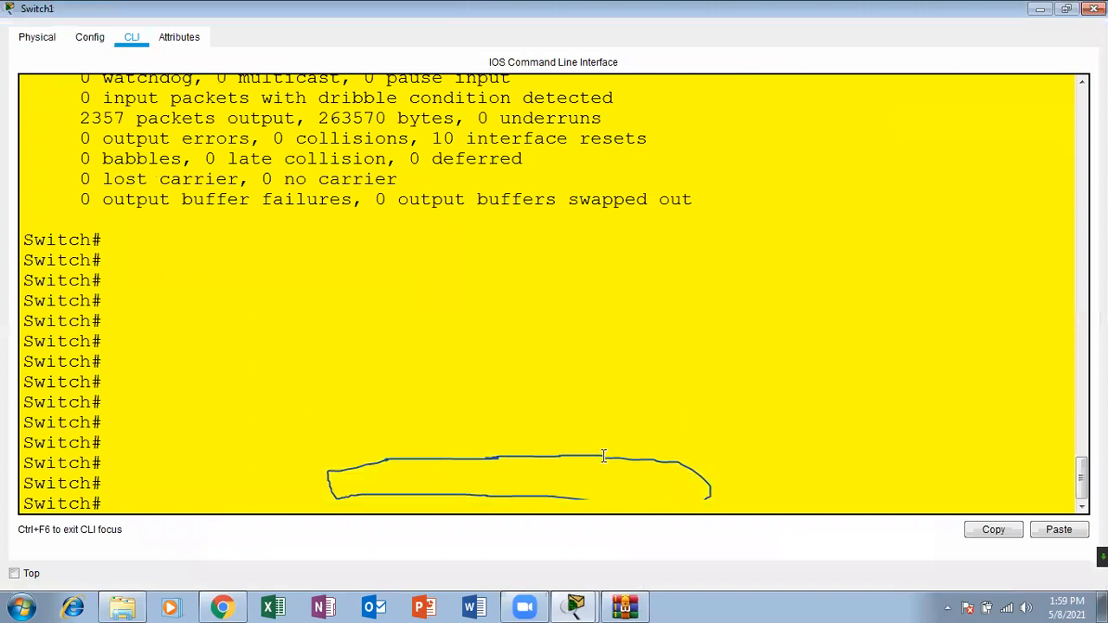
Step: Enter global configuration mode on Switch1 with configure terminal
key(Return)
key(Return)
key(Return)
key(Return)
text(conf)
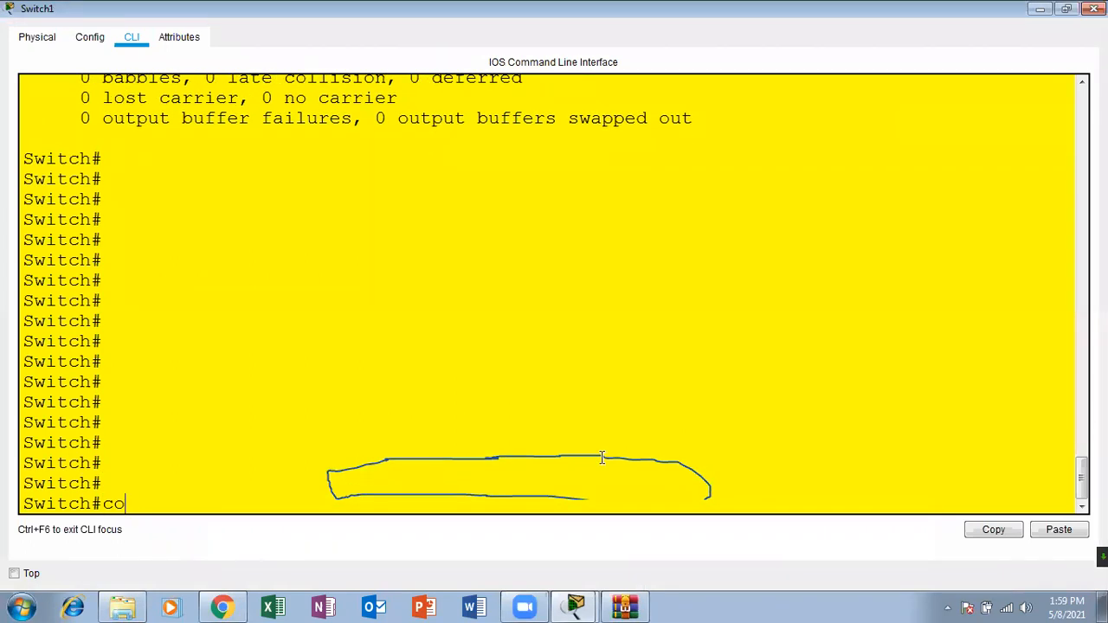
key(Tab)
text(ter)
key(Tab)
key(Return)
key(Return)
key(Return)
key(Return)
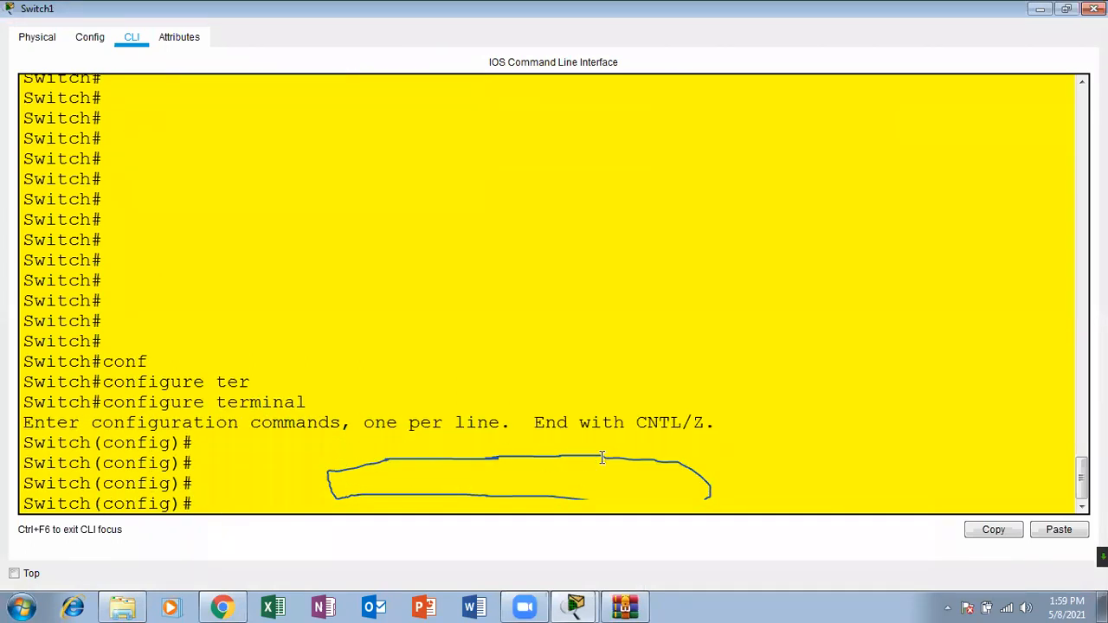
Step: Recheck the errdisable syntax on the Chrome slide, list Switch1's global configuration commands with ?, and examine the entries from enable to exit
click(226, 607)
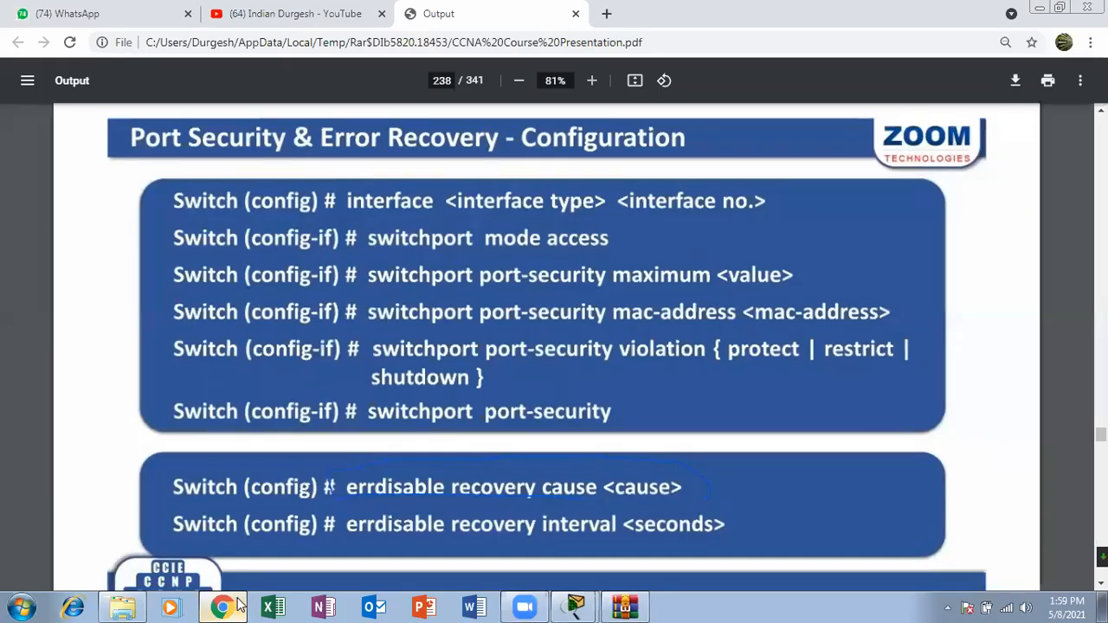
click(240, 606)
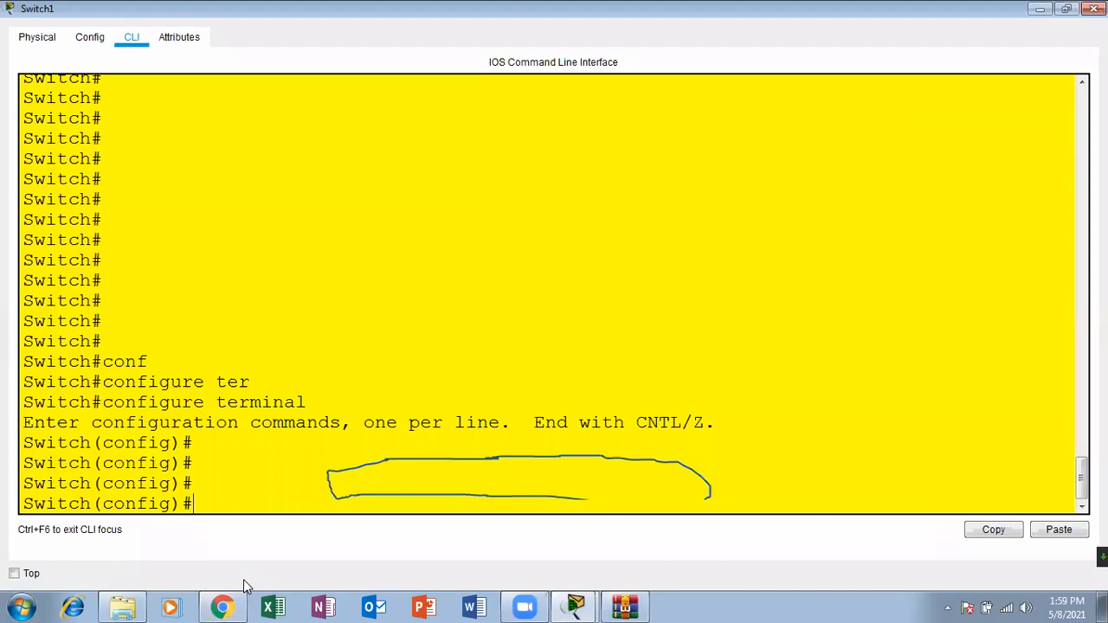
text(?)
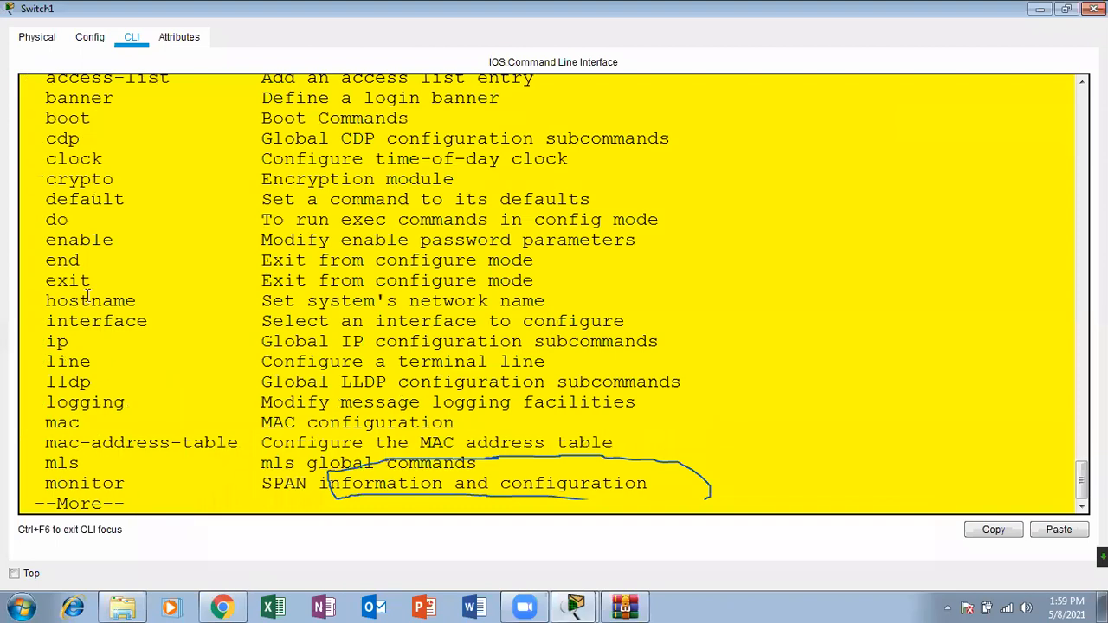
drag(40, 240, 100, 278)
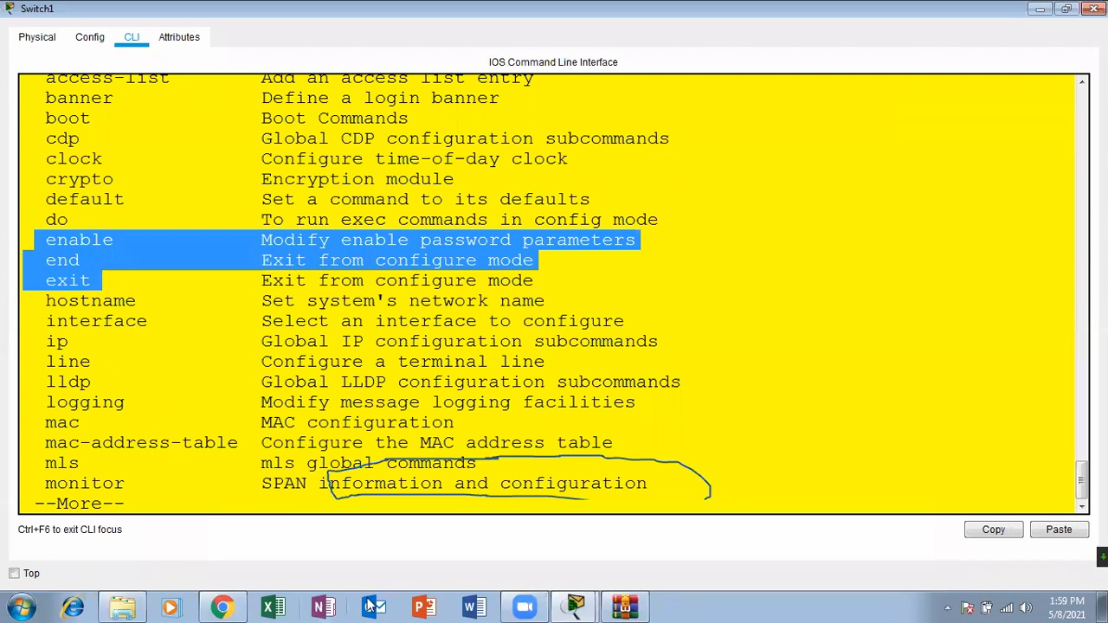
Step: Switch to the course PDF in Chrome and mark up the errdisable recovery cause command on the slide
click(234, 607)
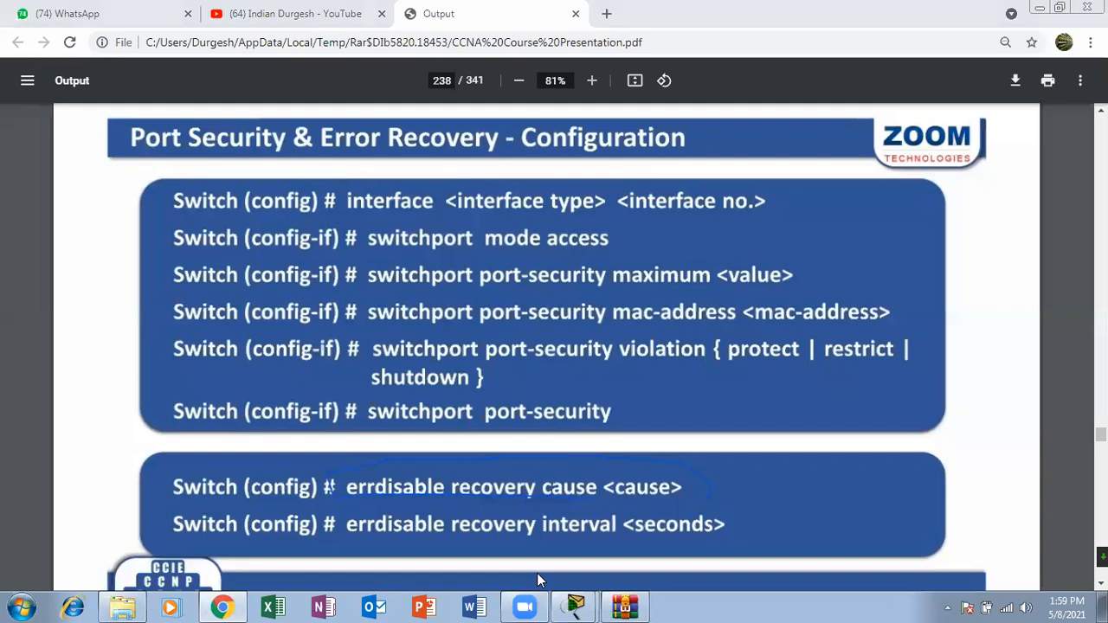
drag(738, 452, 818, 391)
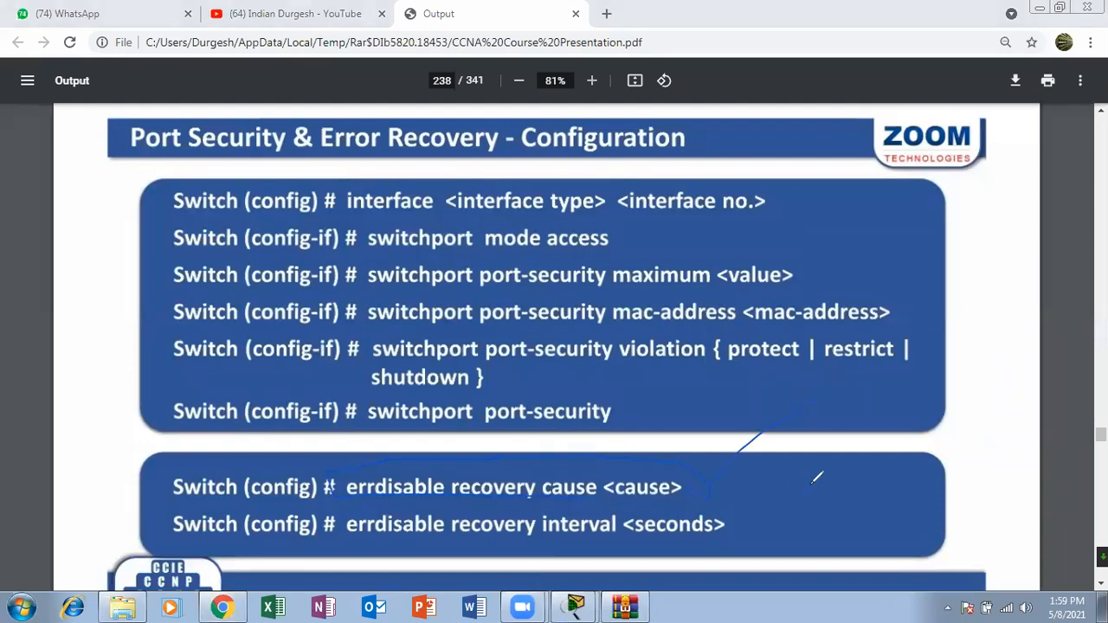
drag(462, 452, 340, 450)
mouse_move(525, 451)
mouse_down()
mouse_move(405, 449)
mouse_move(472, 475)
mouse_move(495, 452)
mouse_up()
mouse_move(564, 465)
mouse_down()
mouse_move(634, 431)
mouse_move(691, 451)
mouse_up()
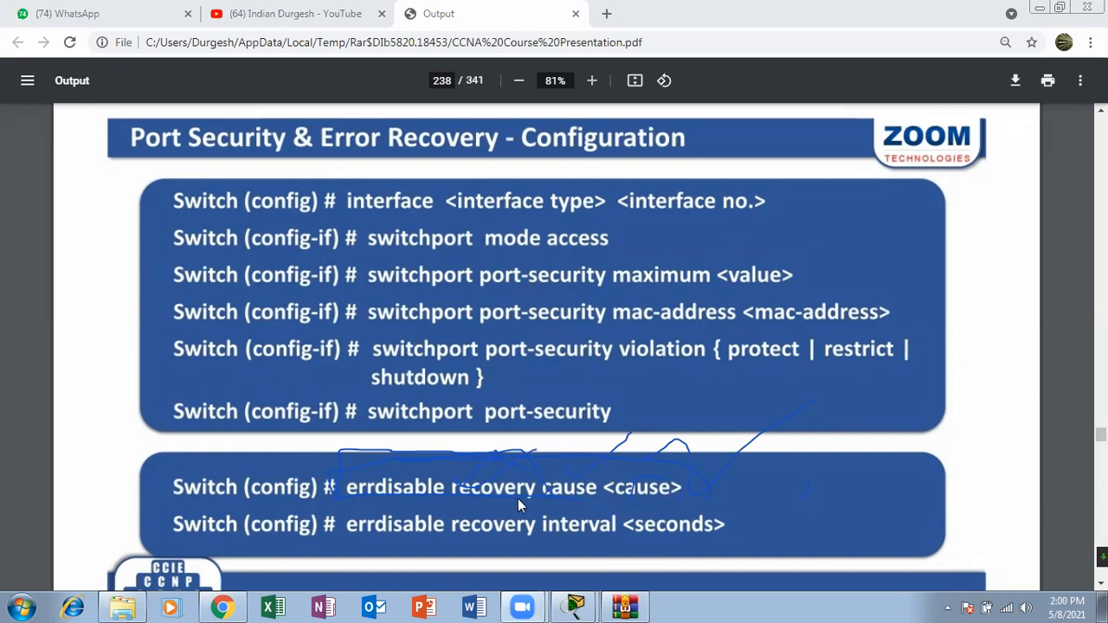
Step: Switch to the Packet Tracer workspace, check PC2's link to Switch1, and move PC2 slightly farther from the switch, below the laptops
click(571, 609)
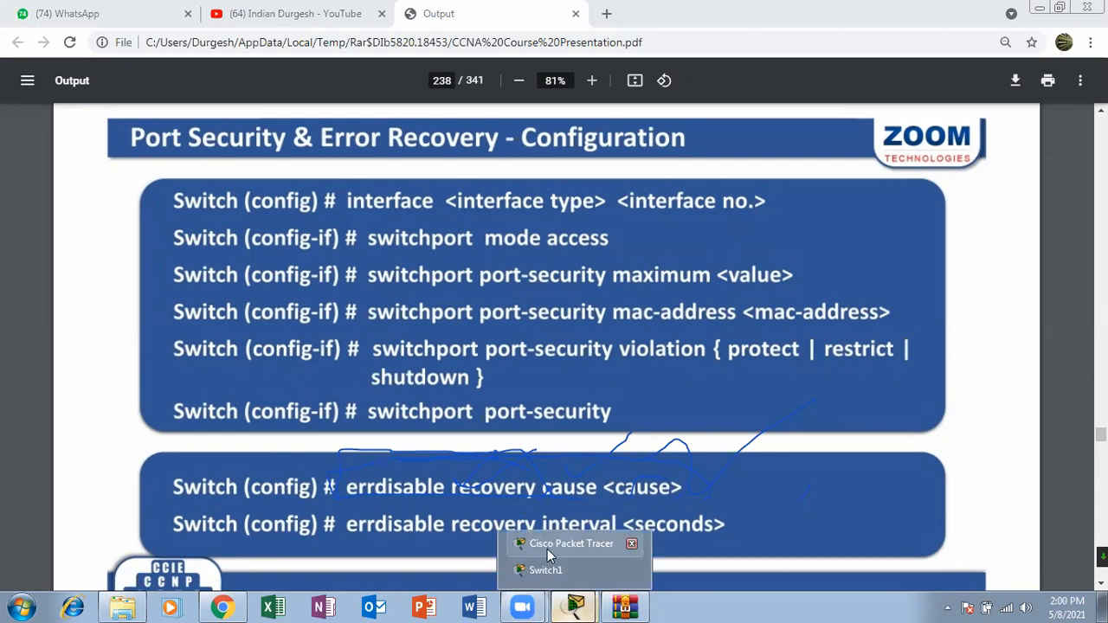
click(555, 547)
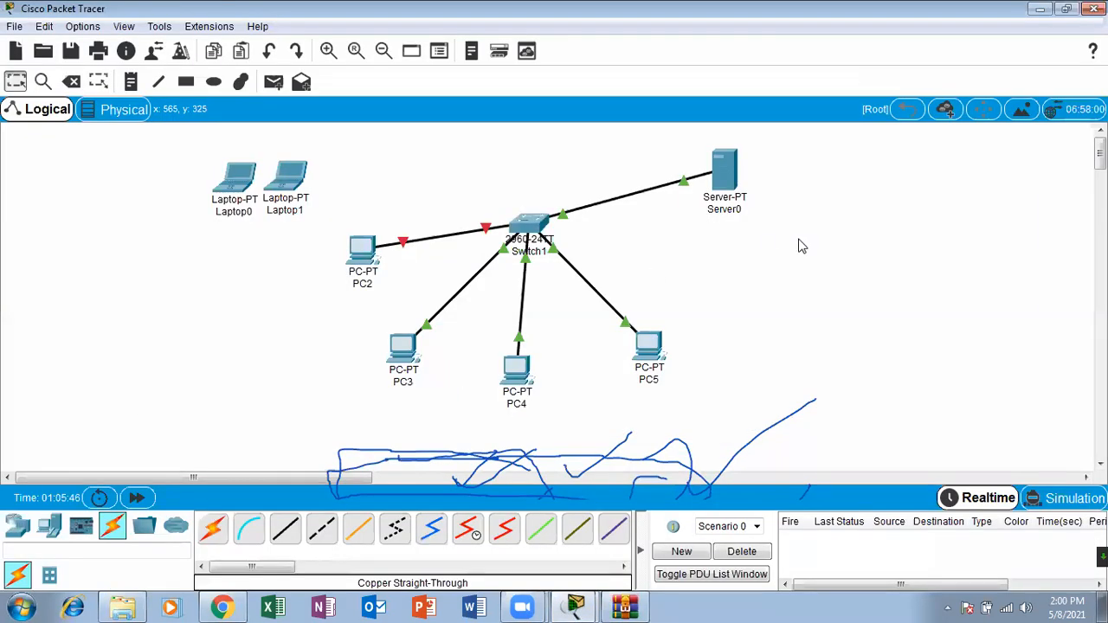
drag(369, 251, 299, 252)
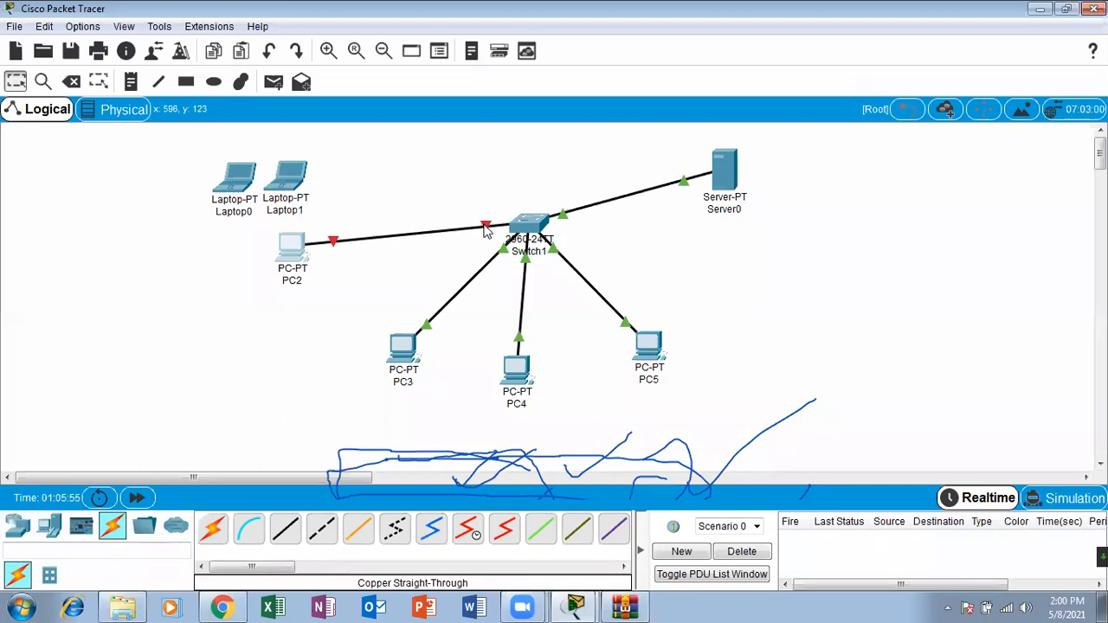
mouse_move(486, 228)
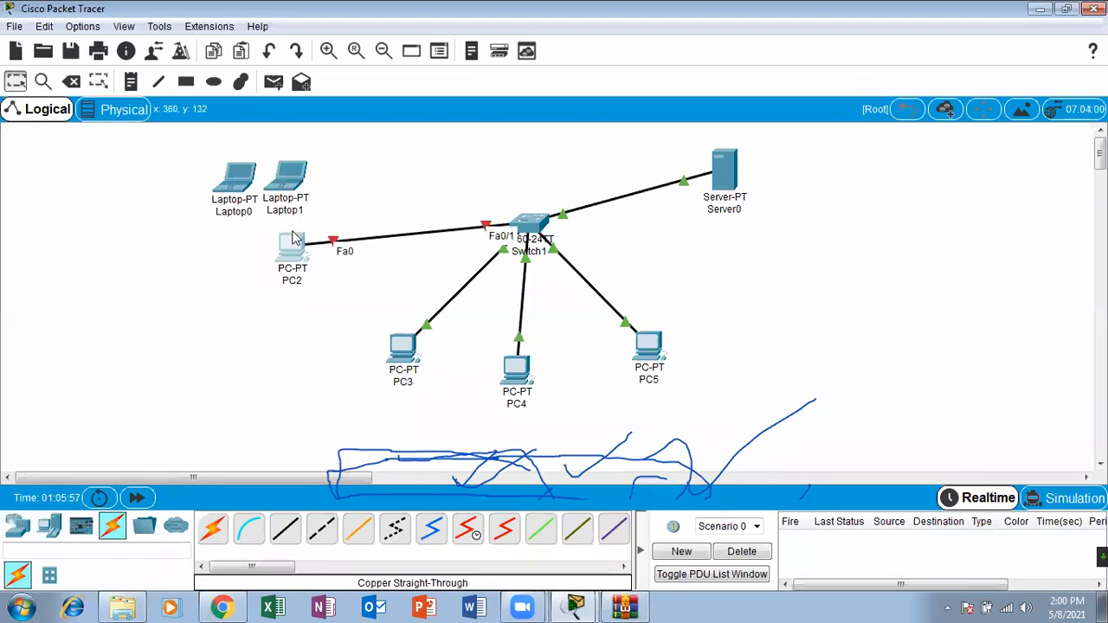
drag(296, 244, 331, 258)
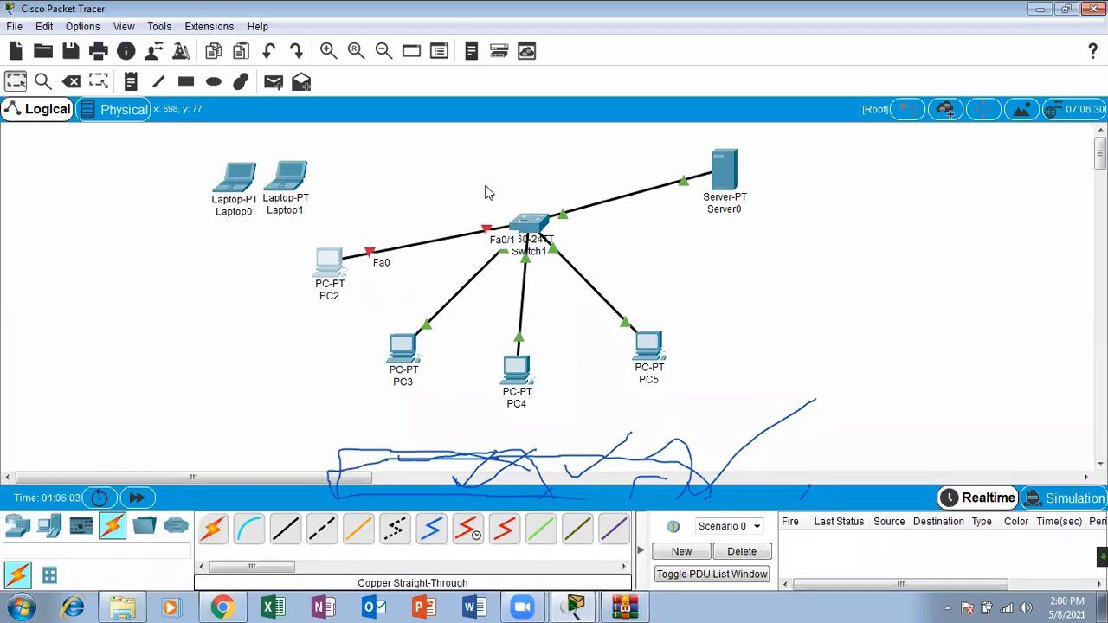
Step: Clear the old ink, then mark the Fa0/1 port, both laptops and Switch1 with freehand annotations
drag(485, 186, 369, 79)
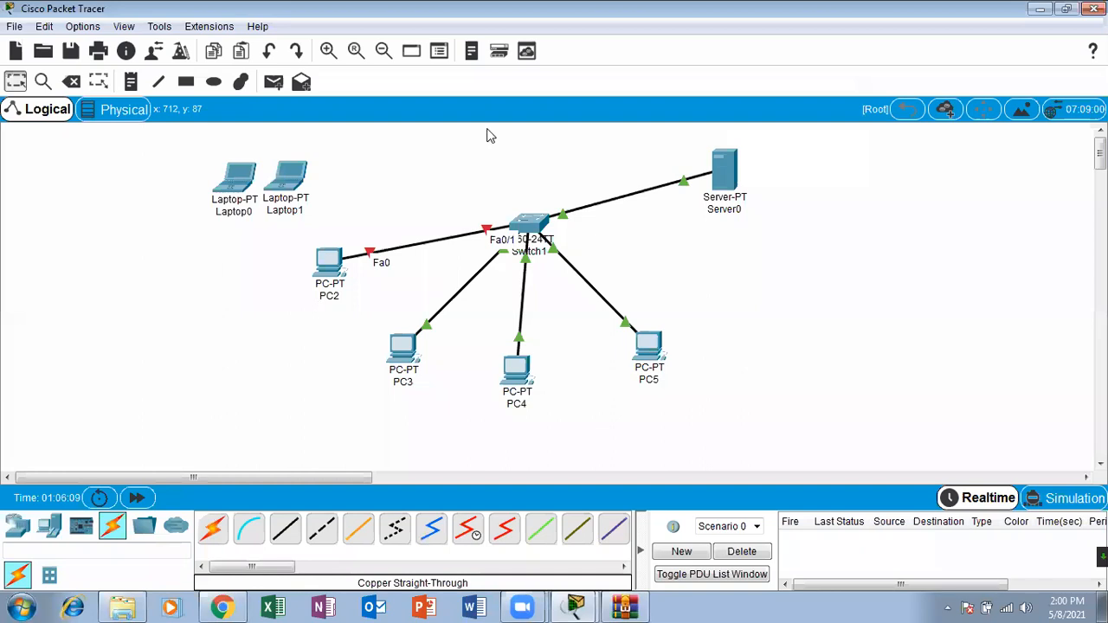
mouse_move(483, 208)
mouse_down()
mouse_move(474, 238)
mouse_move(489, 197)
mouse_move(468, 207)
mouse_up()
mouse_move(292, 145)
mouse_down()
mouse_move(295, 196)
mouse_move(279, 169)
mouse_up()
mouse_move(203, 184)
mouse_down()
mouse_move(248, 176)
mouse_move(178, 170)
mouse_up()
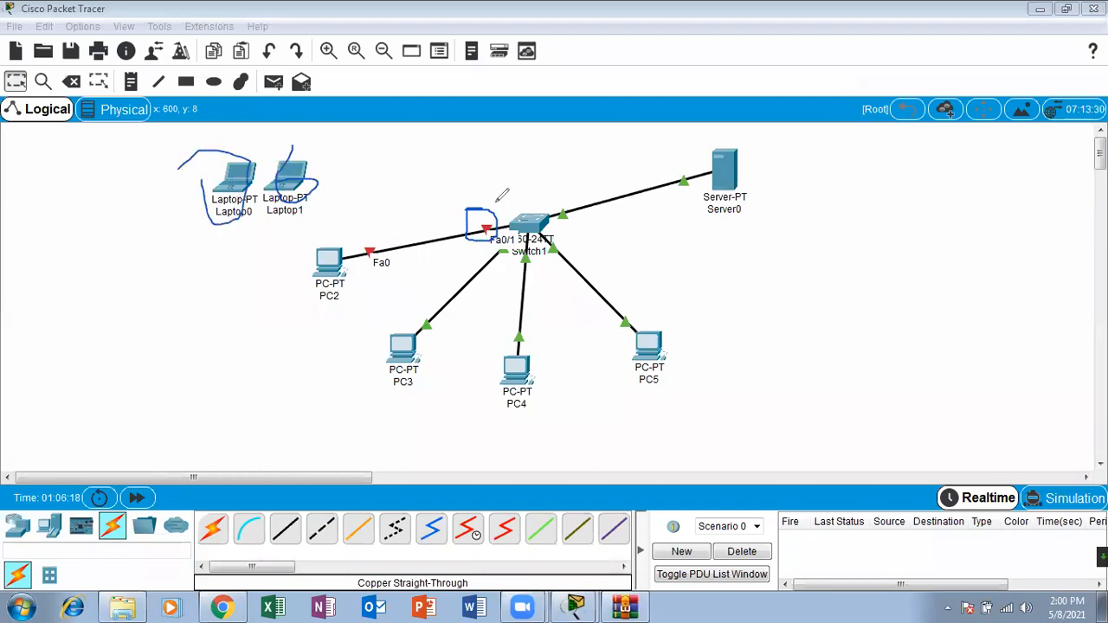
drag(489, 213, 512, 196)
mouse_move(494, 192)
mouse_down()
mouse_move(481, 206)
mouse_move(516, 194)
mouse_move(559, 244)
mouse_move(524, 185)
mouse_move(591, 128)
mouse_up()
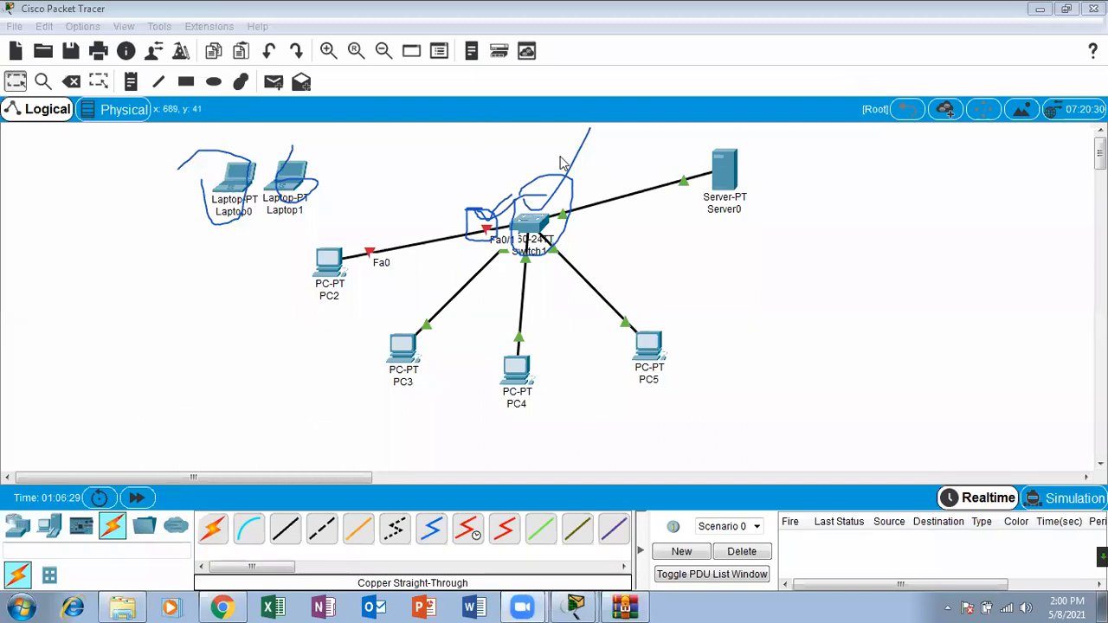
key(Escape)
Step: Reopen Switch1's CLI in a maximized window and page through the remaining command help back to the Switch(config)# prompt
click(530, 223)
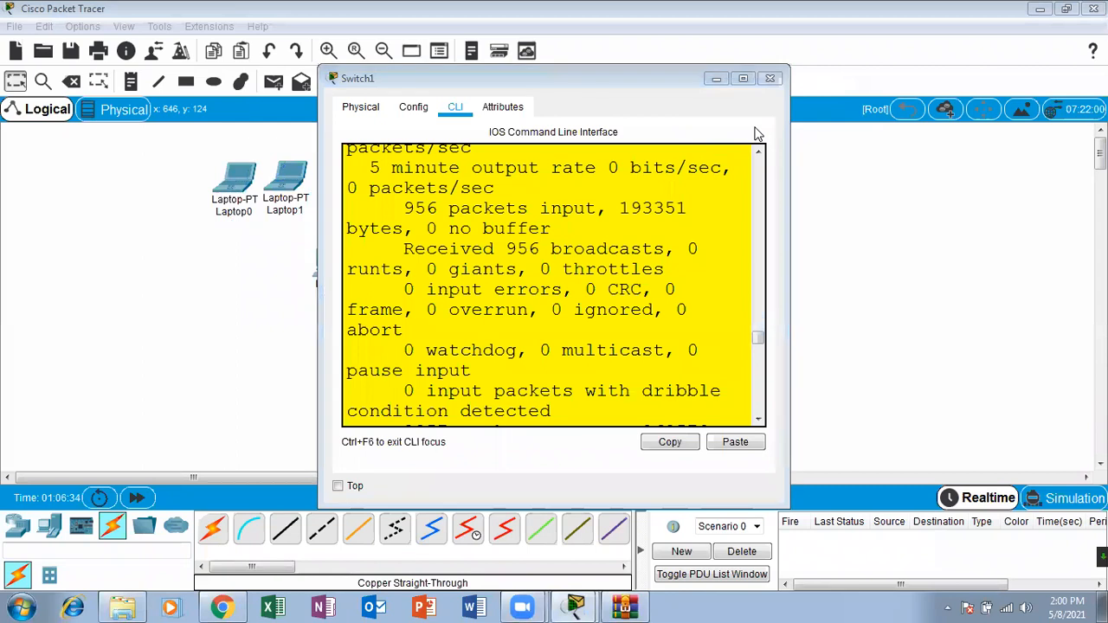
click(743, 78)
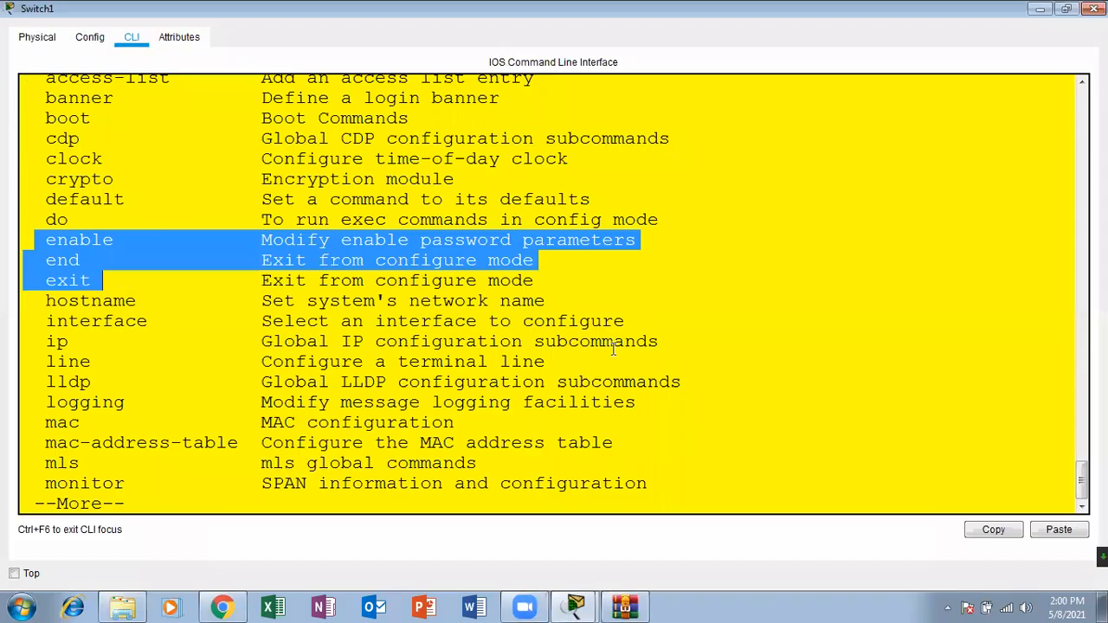
key(Return)
key(Return)
key(Return)
key(Return)
key(Return)
key(Return)
key(Return)
key(Return)
key(Return)
key(Return)
key(Return)
key(Return)
key(Return)
key(Return)
key(Return)
key(Return)
key(Return)
key(Return)
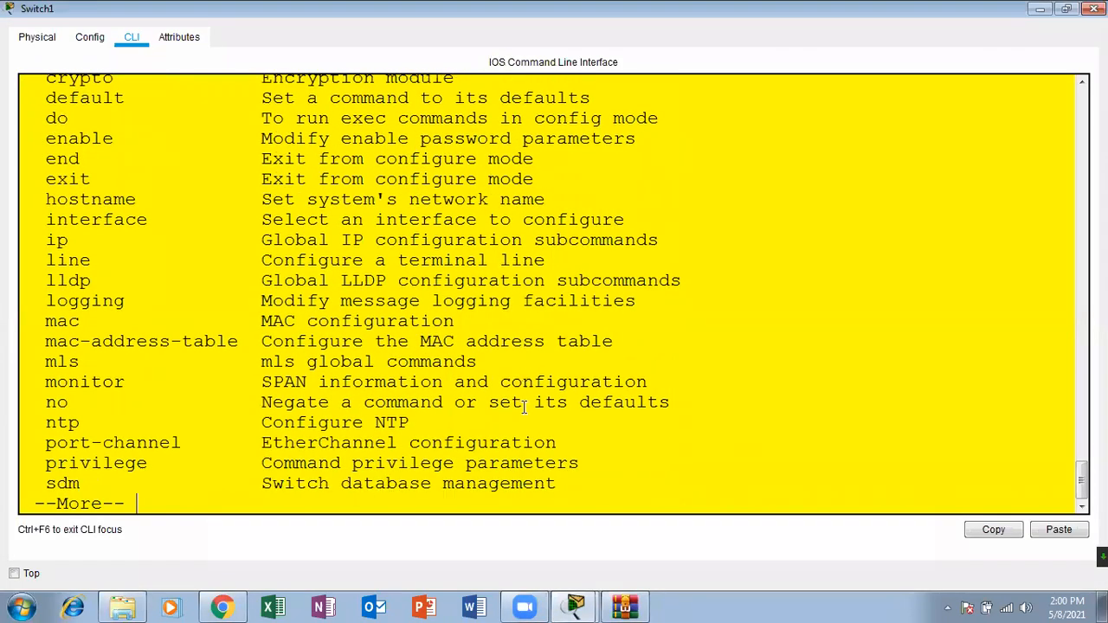
key(Return)
key(Return)
key(Return)
key(Return)
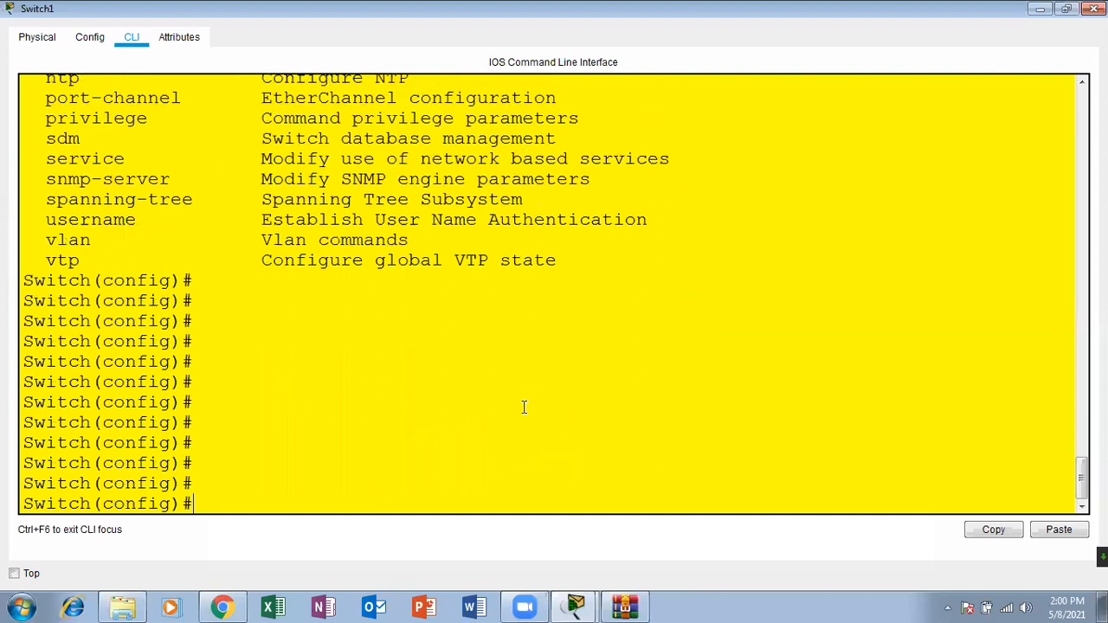
Step: Enter interface configuration mode for fastEthernet 0/1
text(inter)
key(Tab)
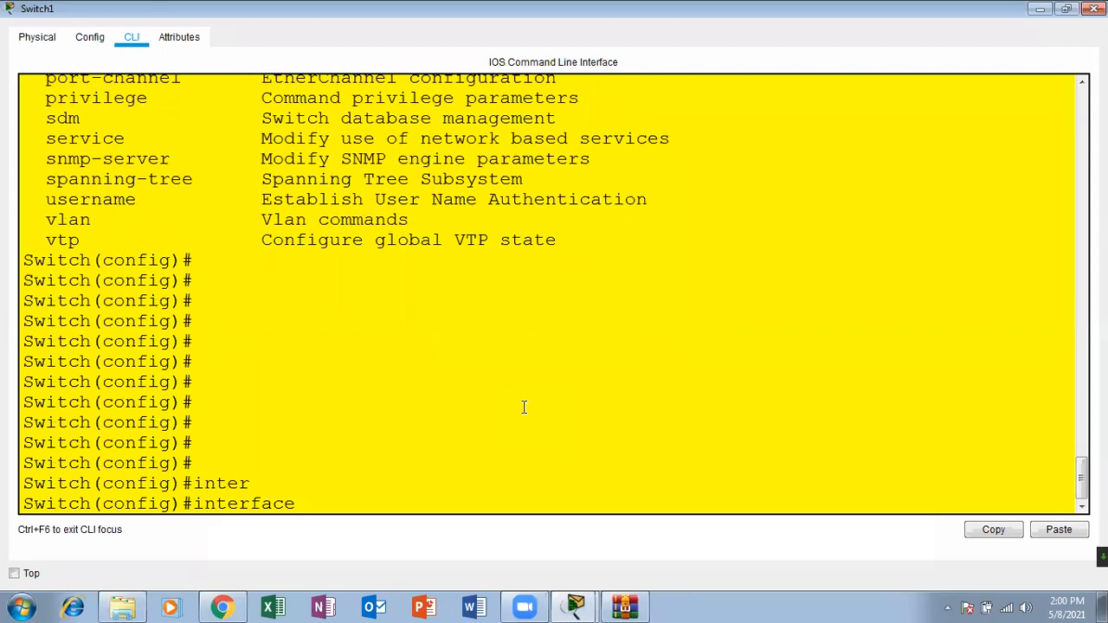
text(fas)
key(Tab)
text(0/1)
key(Return)
key(Return)
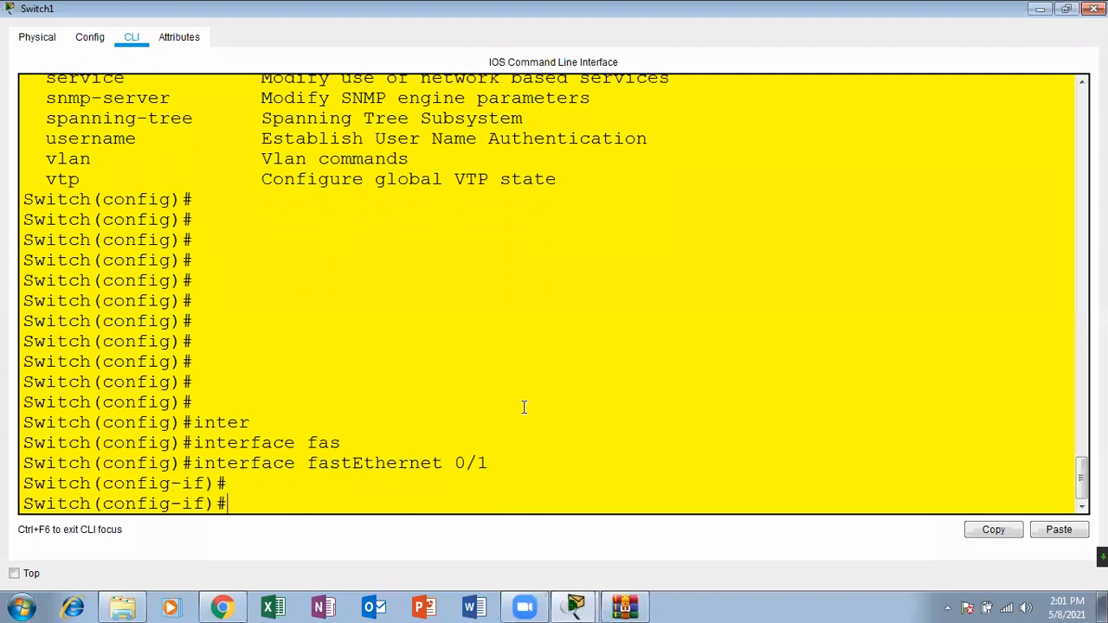
key(Return)
Step: Administratively disable FastEthernet0/1 with the shutdown command
text(utdown)
key(Tab)
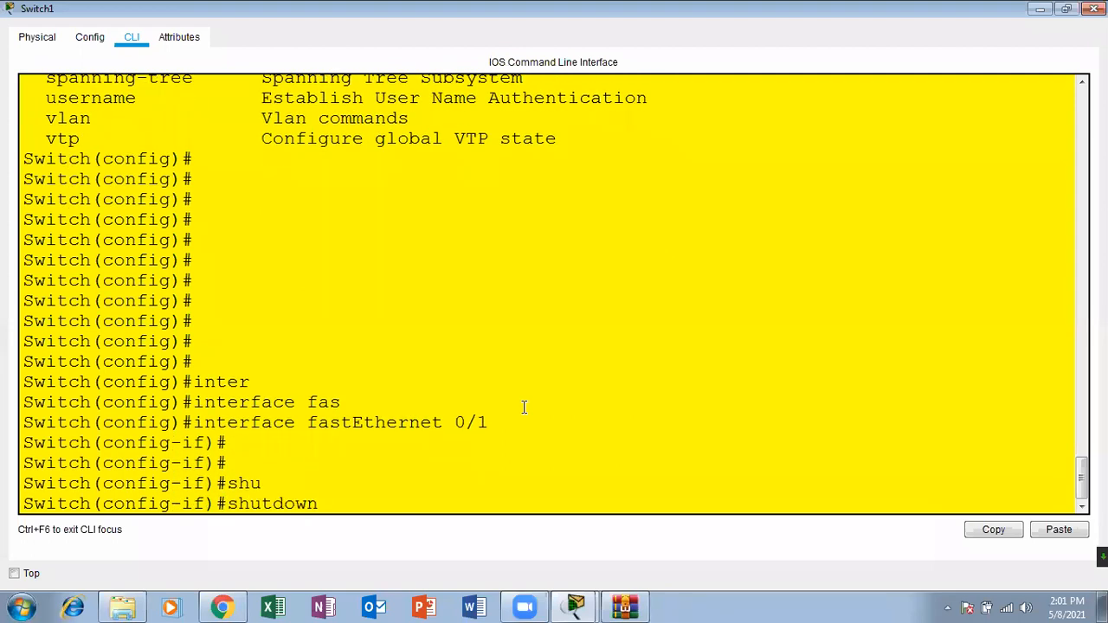
key(Return)
key(Return)
key(Return)
Step: Re-enable FastEthernet0/1 with the no shutdown command and close Switch1's window
text(shu)
key(Tab)
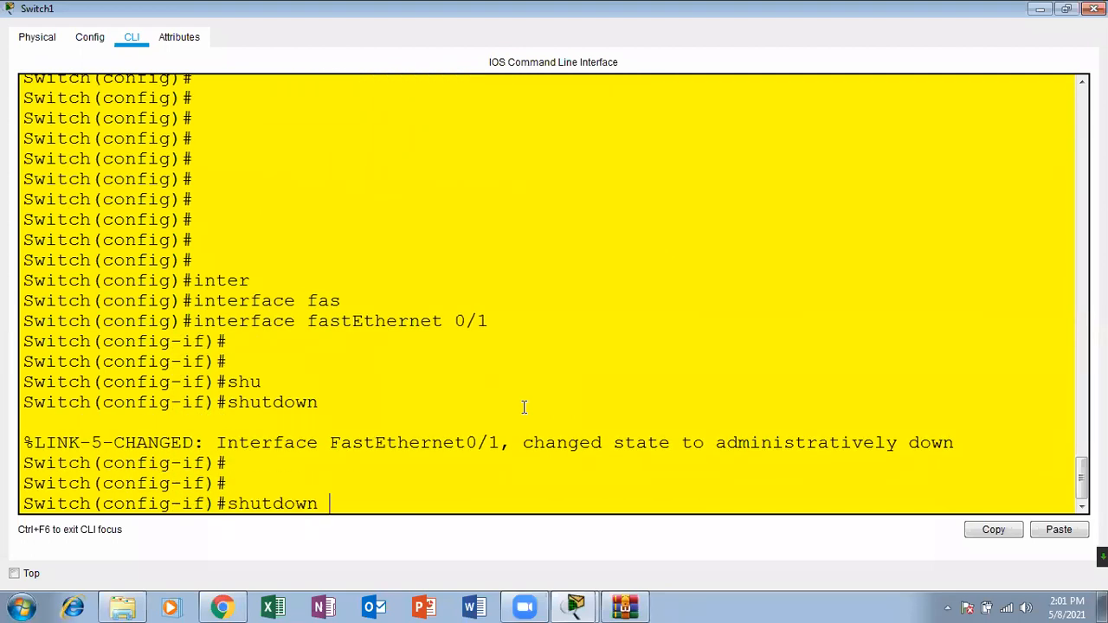
key(Home)
text(no)
key(Return)
key(Return)
key(Return)
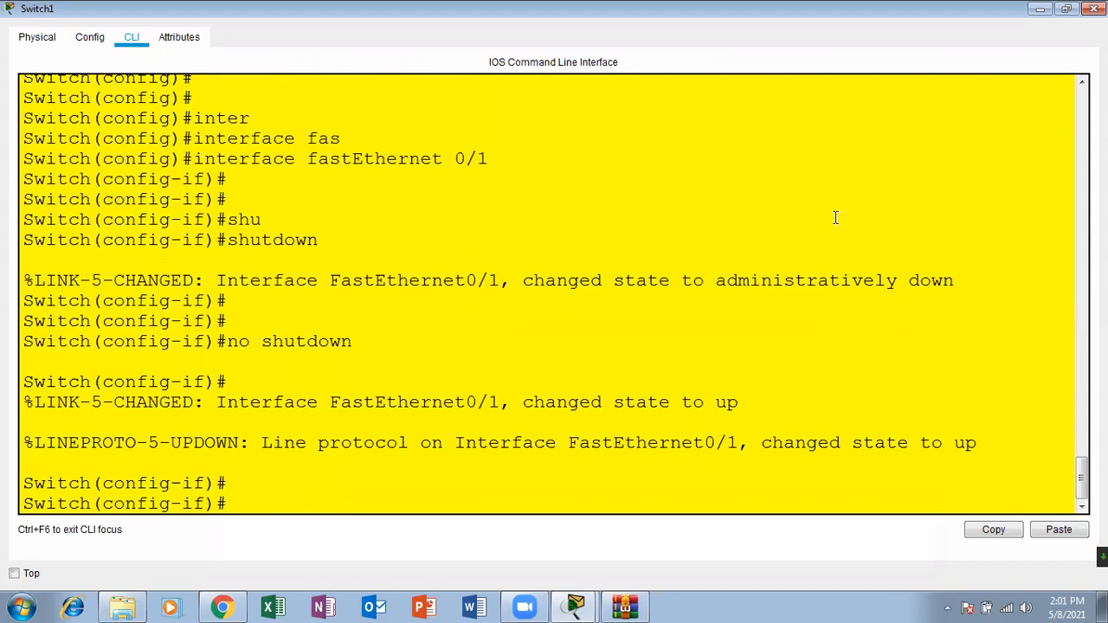
click(1094, 8)
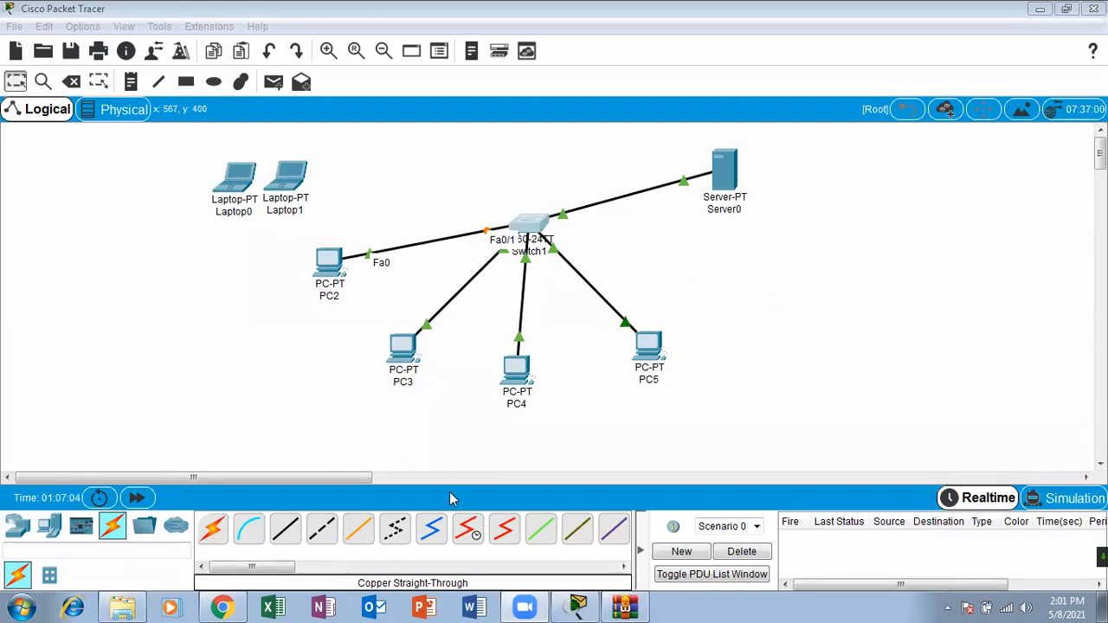
Step: Send a simple PDU from PC2 to Server0 to test connectivity through the re-enabled port
click(231, 608)
key(alt+Tab)
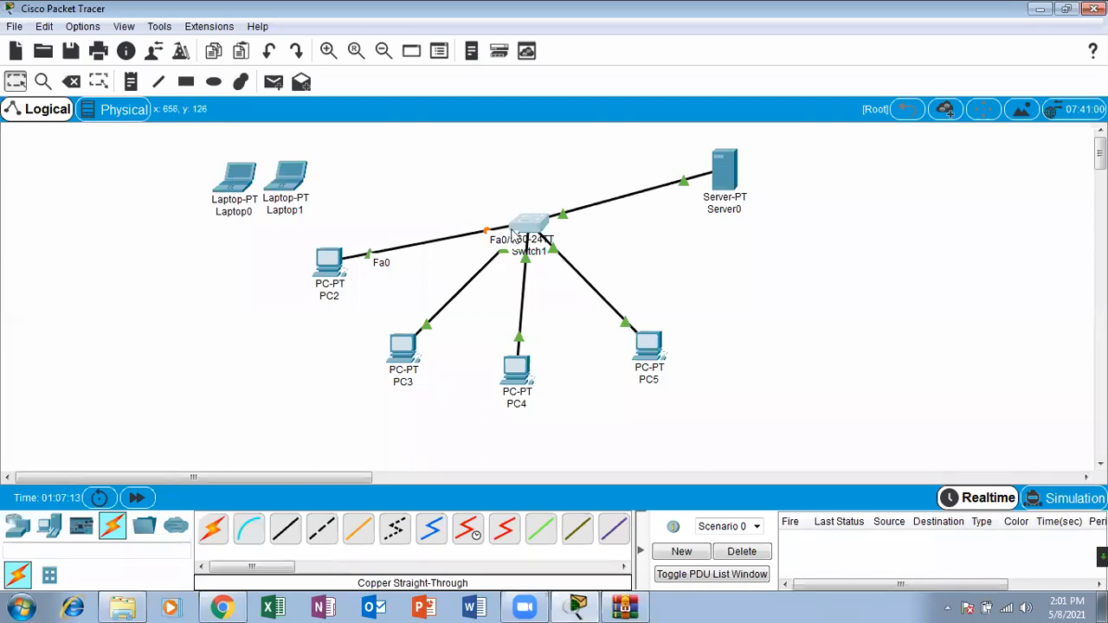
click(273, 81)
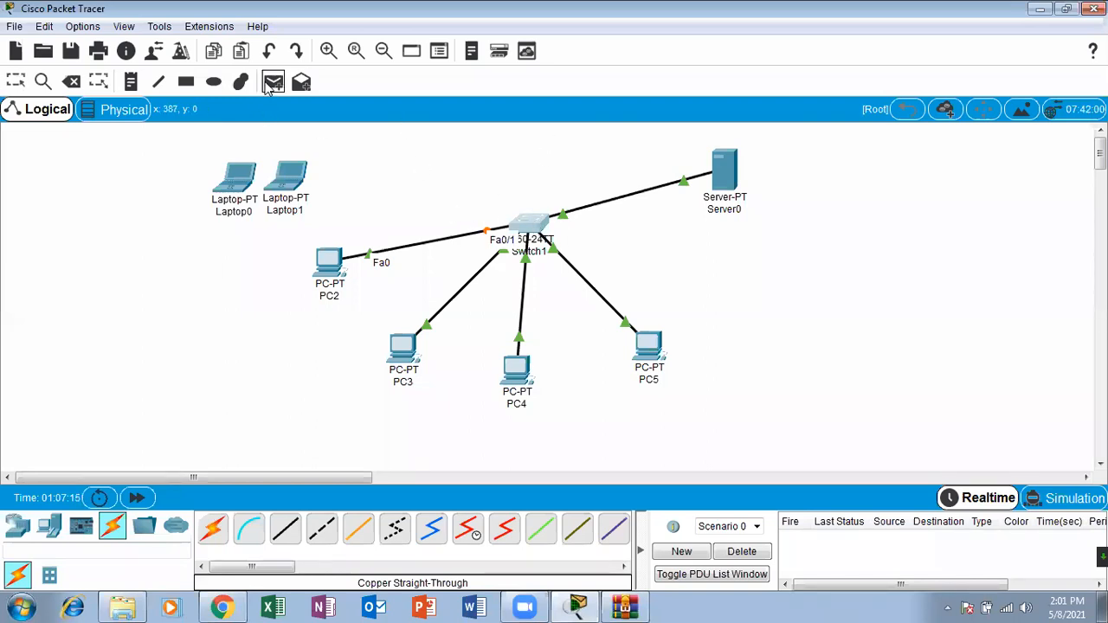
click(312, 256)
click(730, 189)
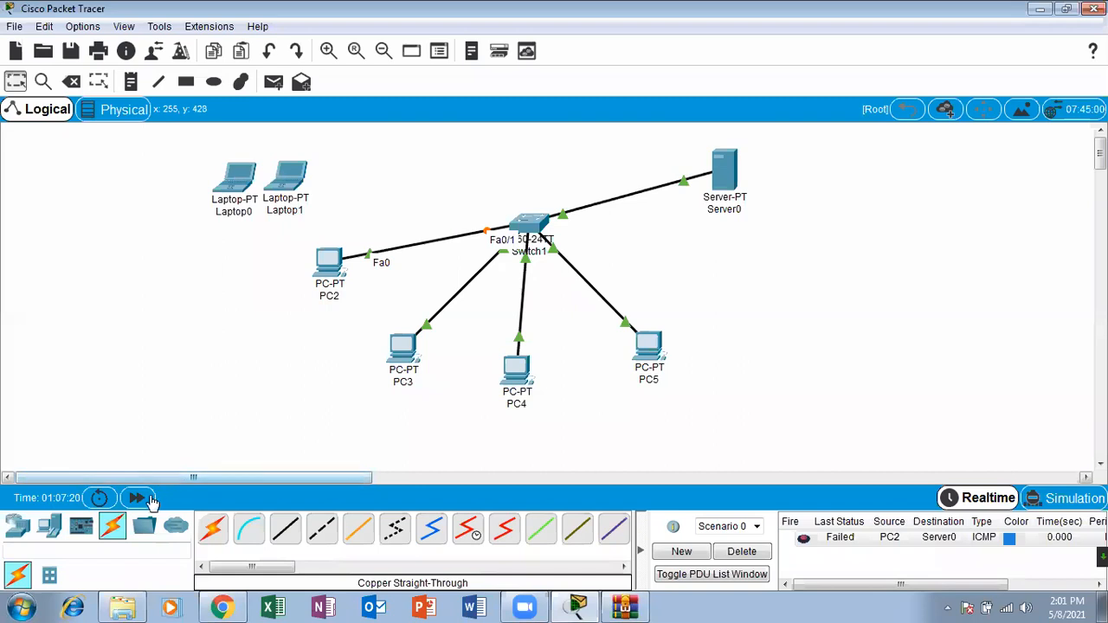
Step: Fast-forward the simulation time and resend a simple PDU from PC2 to Server0, deleting the scenario's PDU entries when done
click(137, 498)
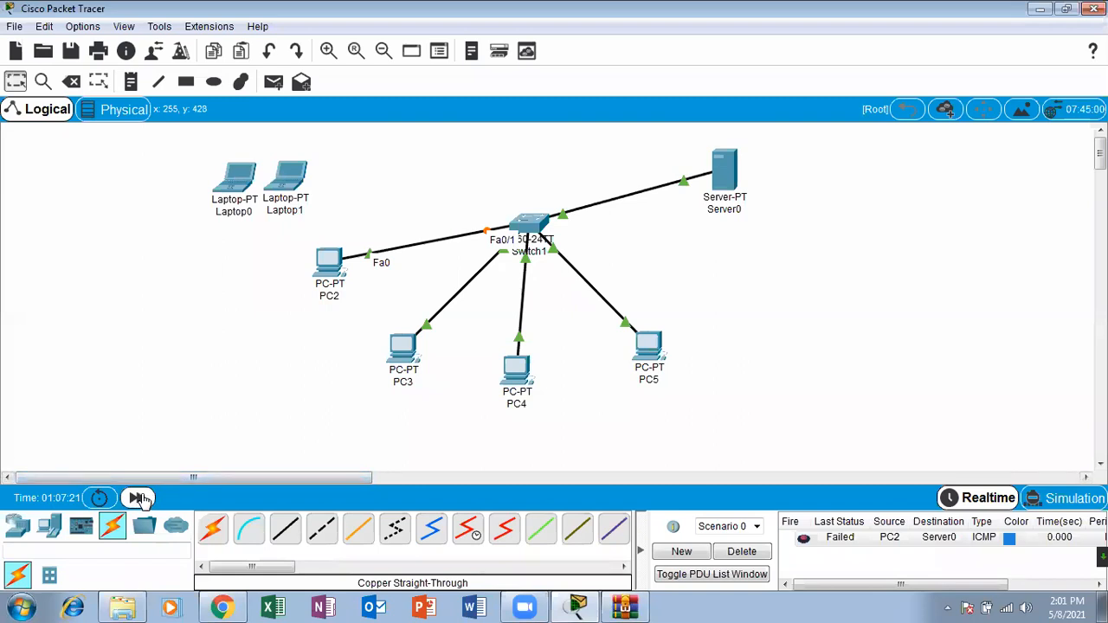
click(274, 82)
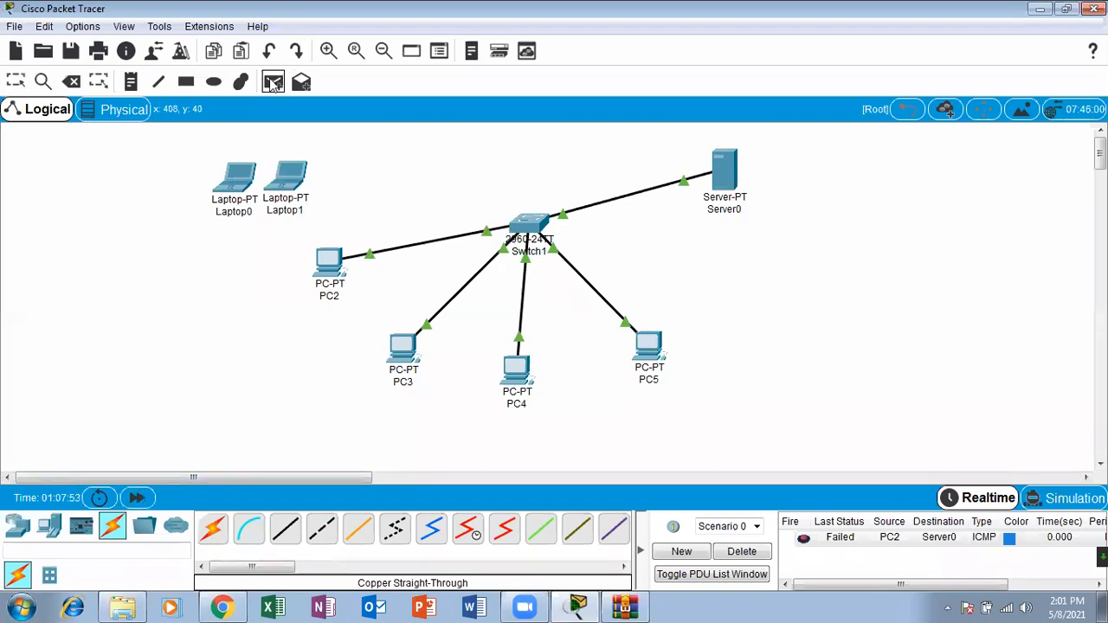
click(333, 261)
click(724, 167)
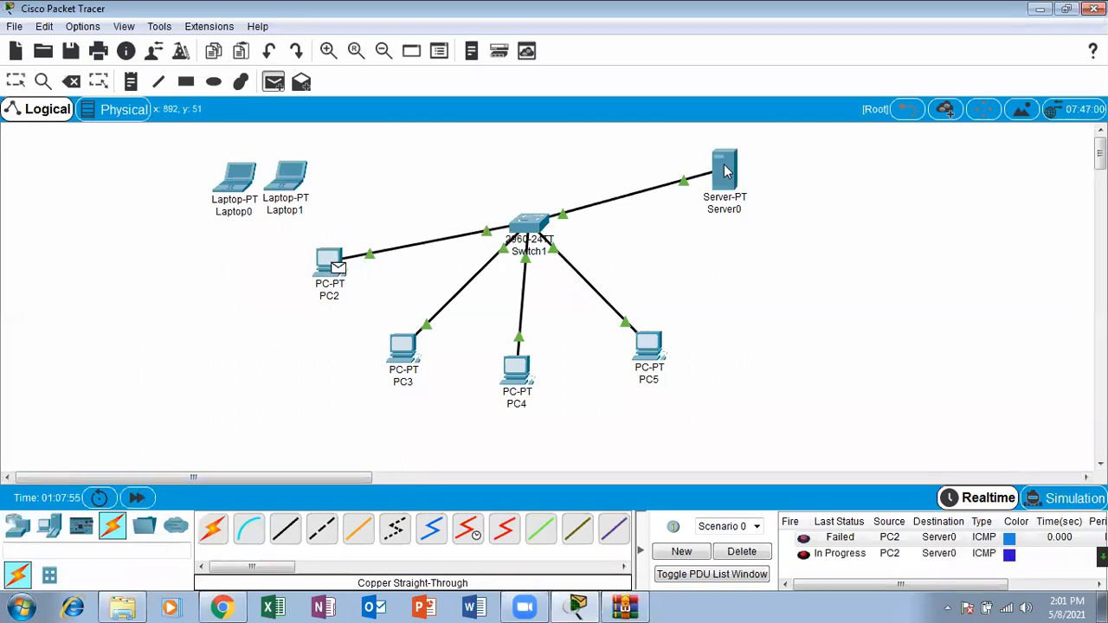
key(Escape)
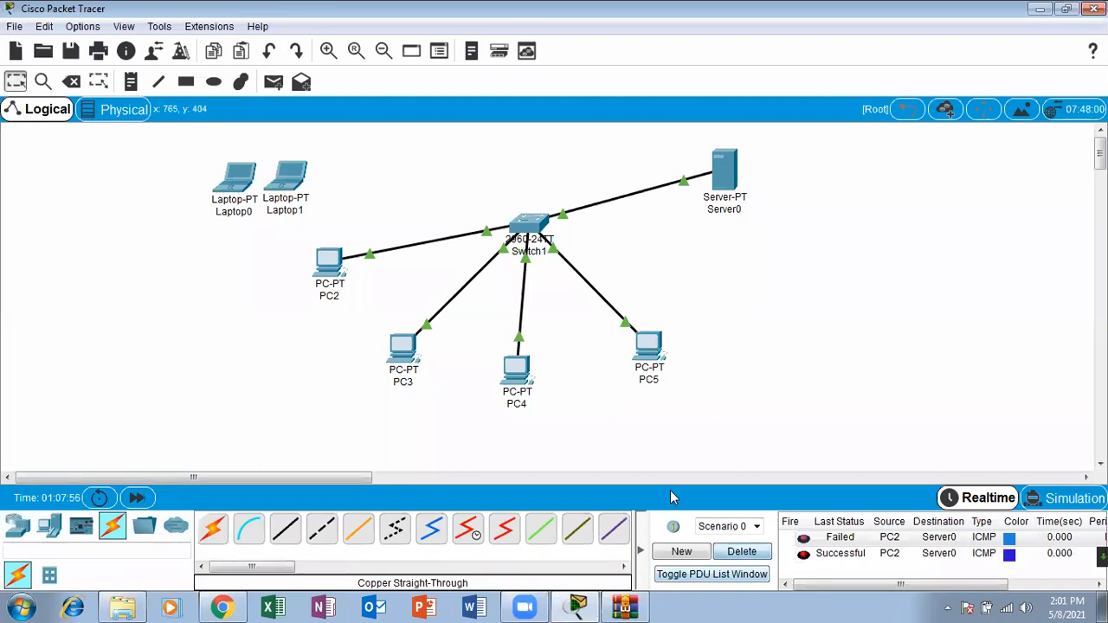
click(742, 551)
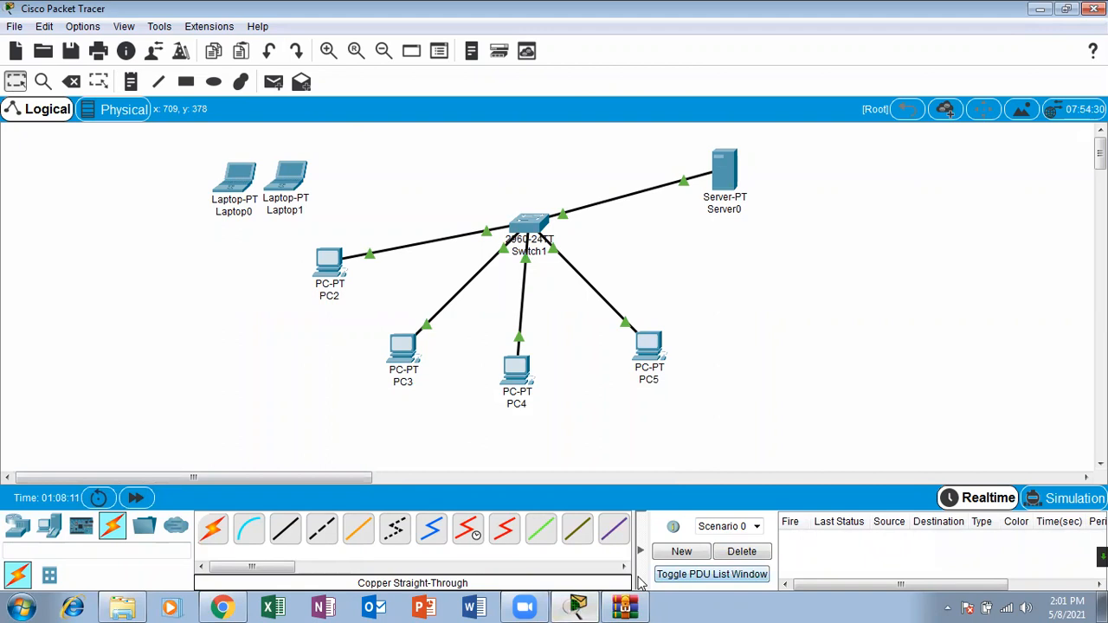
Step: Mark Switch1's port on the PC2 link with freehand screen annotations
mouse_move(485, 215)
mouse_down()
mouse_move(468, 234)
mouse_move(498, 236)
mouse_move(492, 215)
mouse_move(518, 185)
mouse_up()
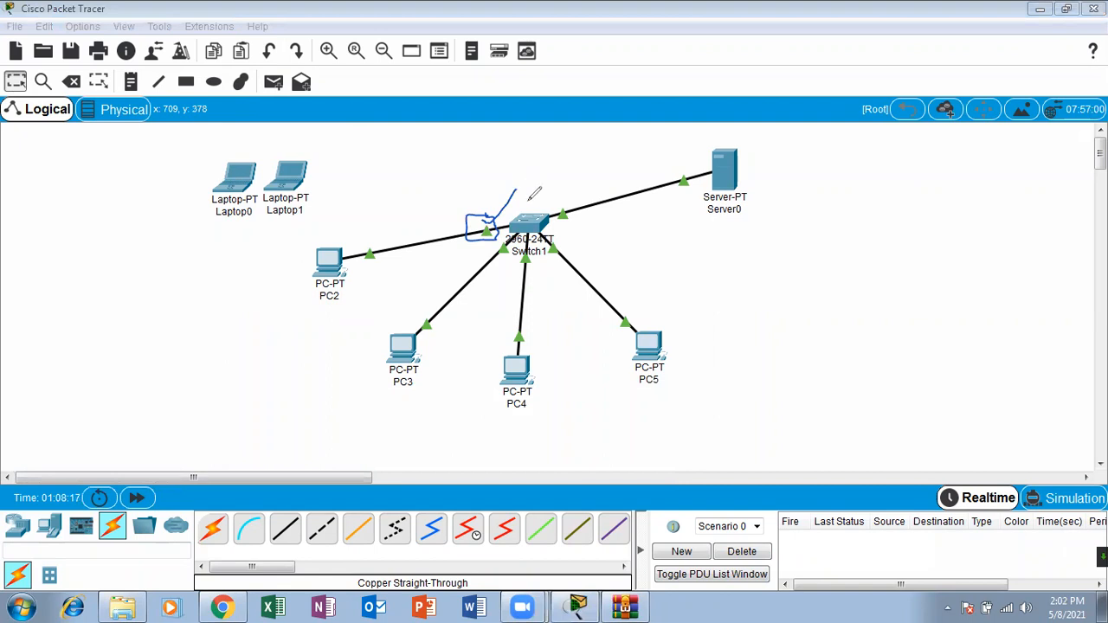
mouse_move(485, 211)
mouse_down()
mouse_move(506, 211)
mouse_move(522, 184)
mouse_up()
mouse_move(496, 225)
mouse_down()
mouse_move(477, 220)
mouse_move(491, 240)
mouse_move(537, 162)
mouse_up()
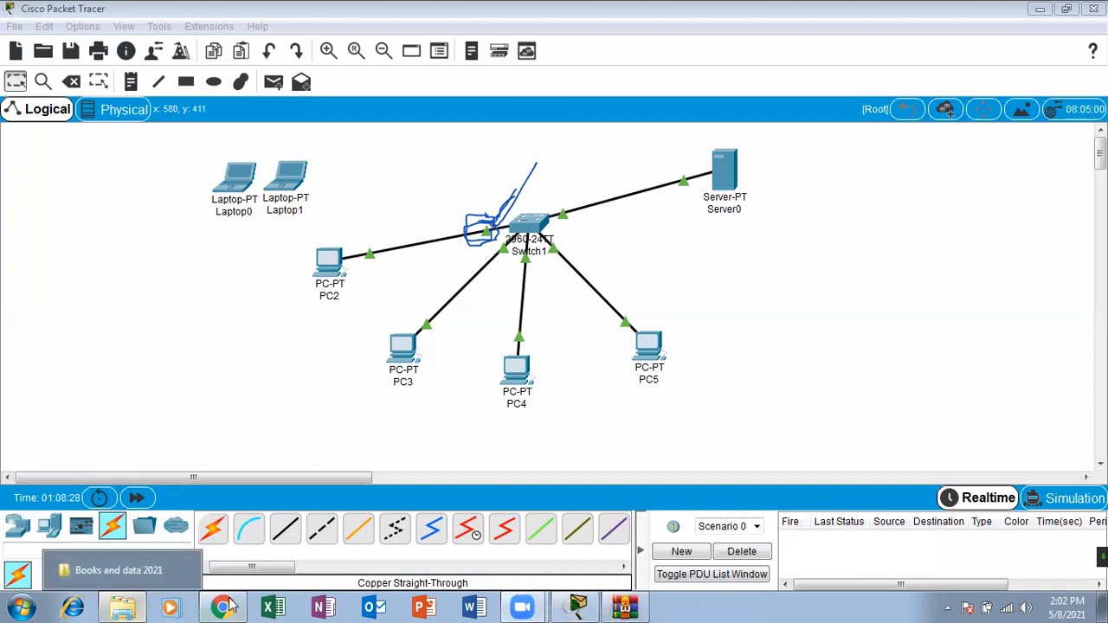
Step: Switch to the Port Security & Error Recovery slide in Chrome and mark the errdisable recovery commands with freehand annotations
key(alt+Tab)
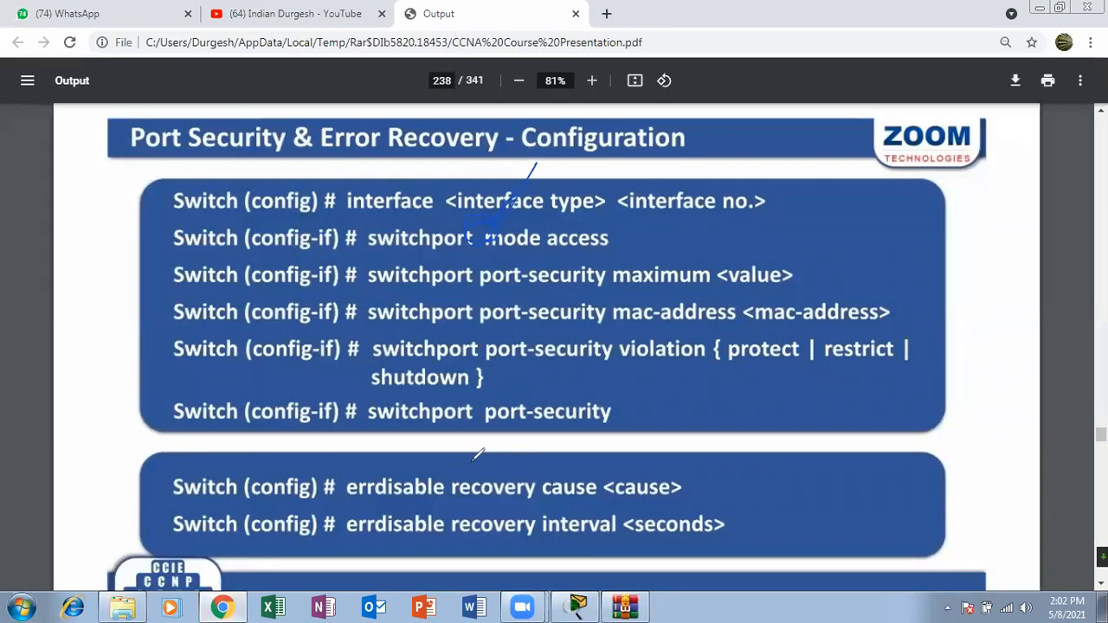
drag(548, 451, 442, 447)
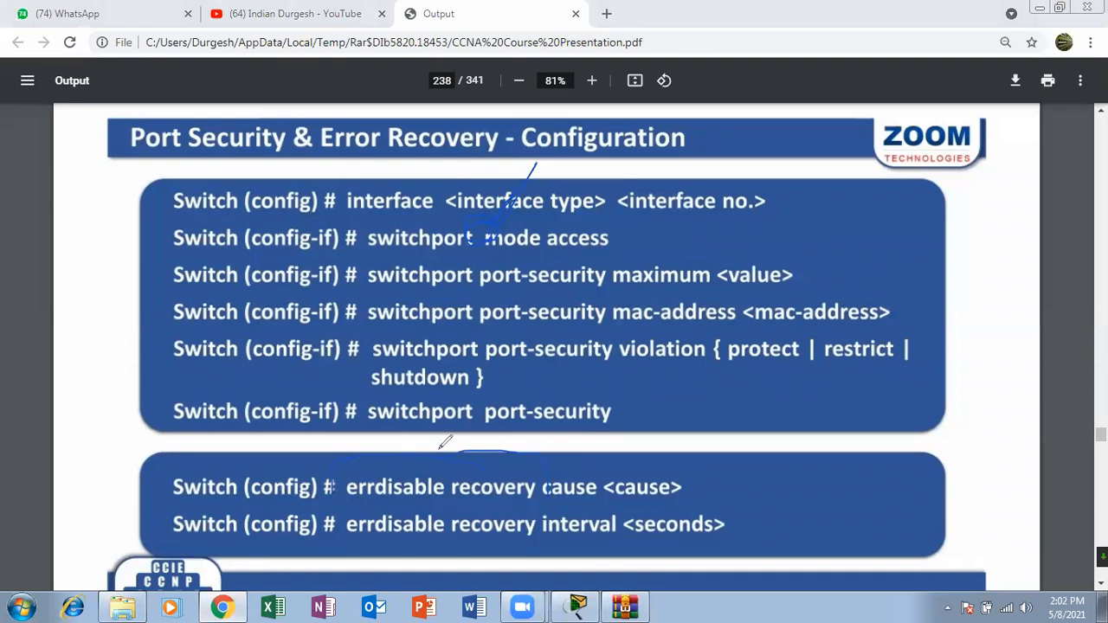
drag(598, 478, 644, 441)
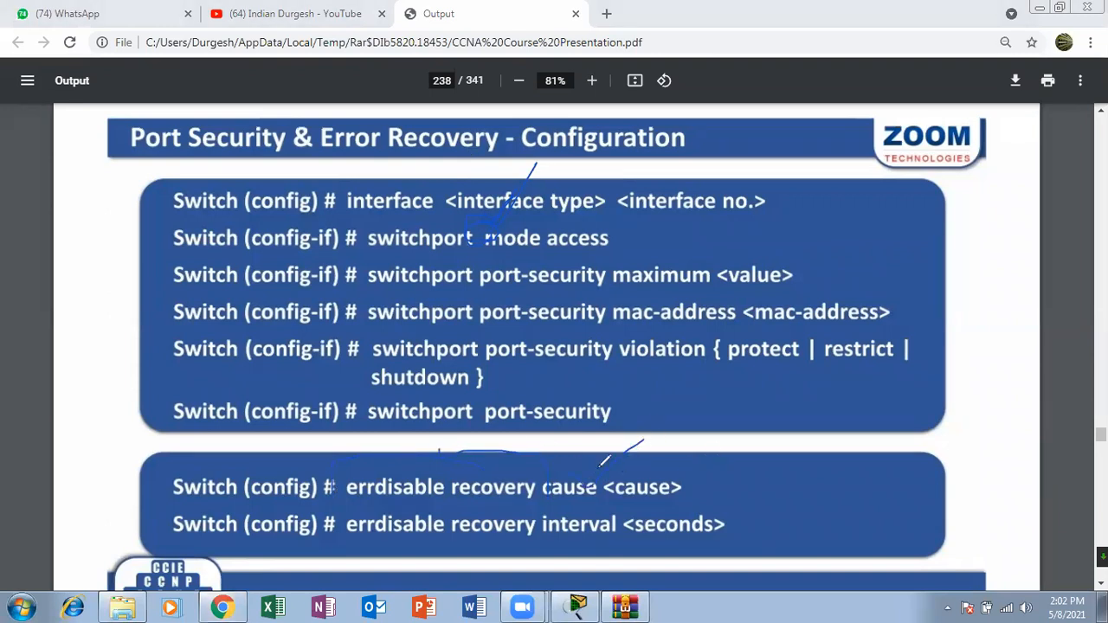
drag(530, 453, 544, 432)
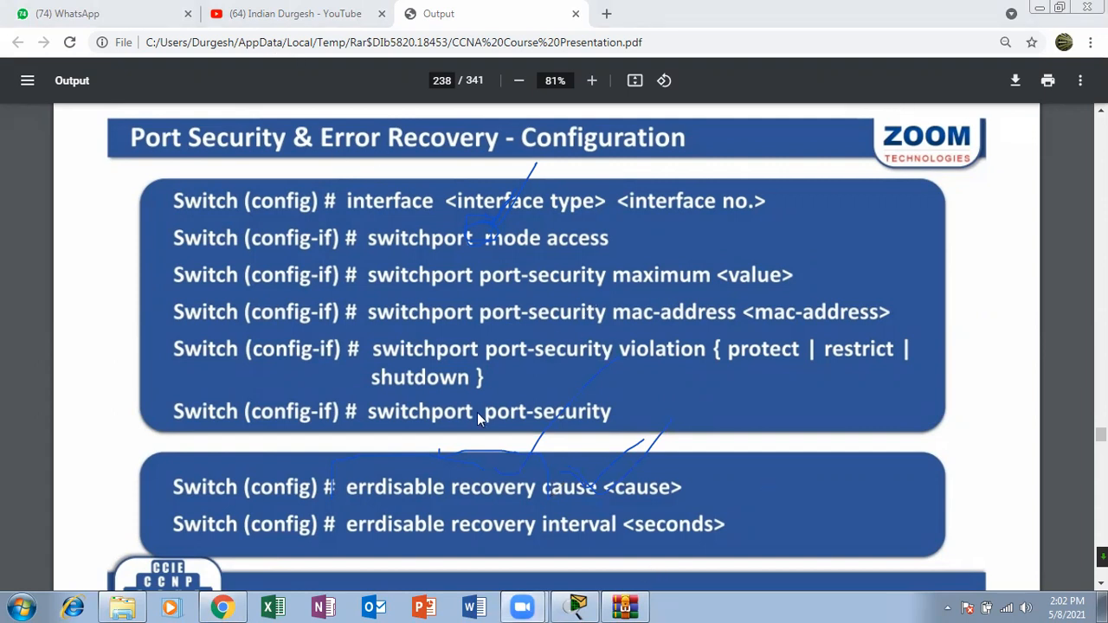
Step: Switch back to Cisco Packet Tracer and clear the freehand annotations from the screen
right_click(579, 606)
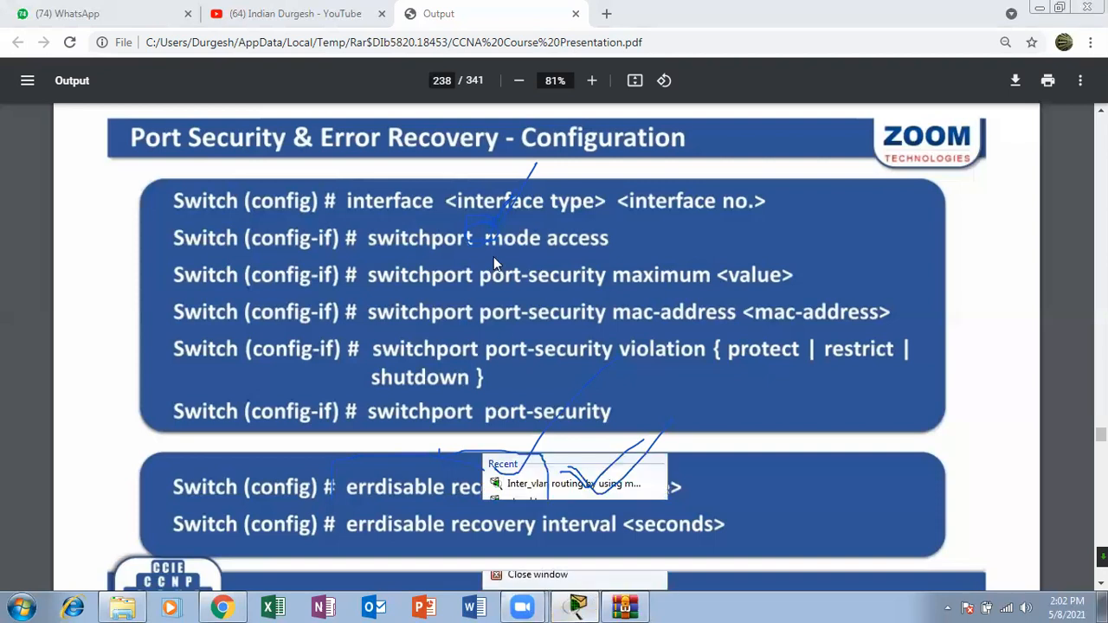
click(577, 605)
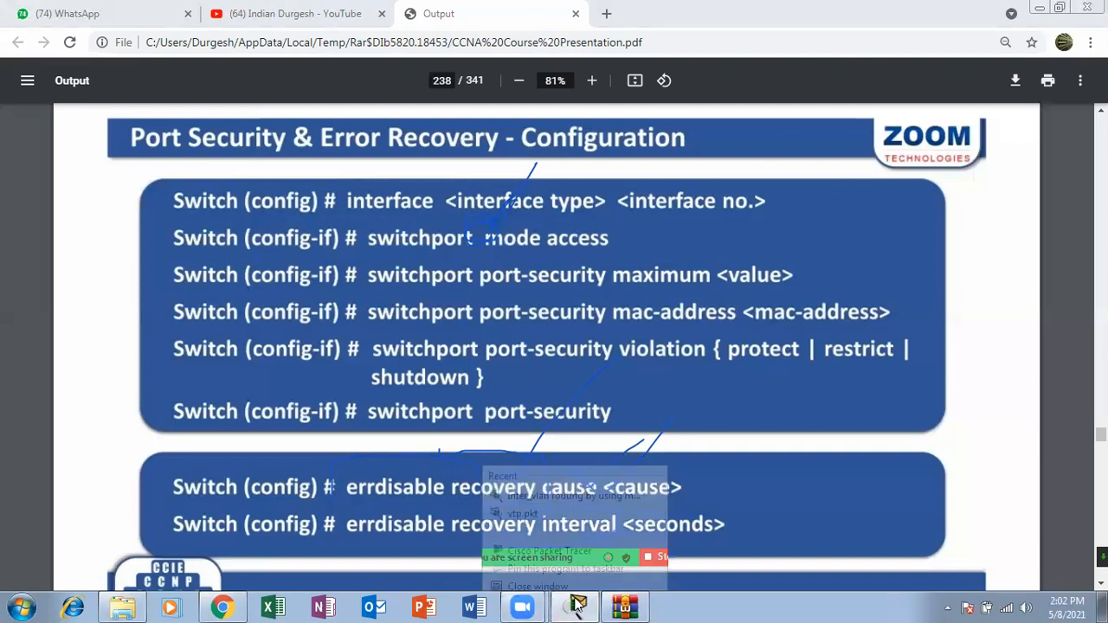
click(547, 500)
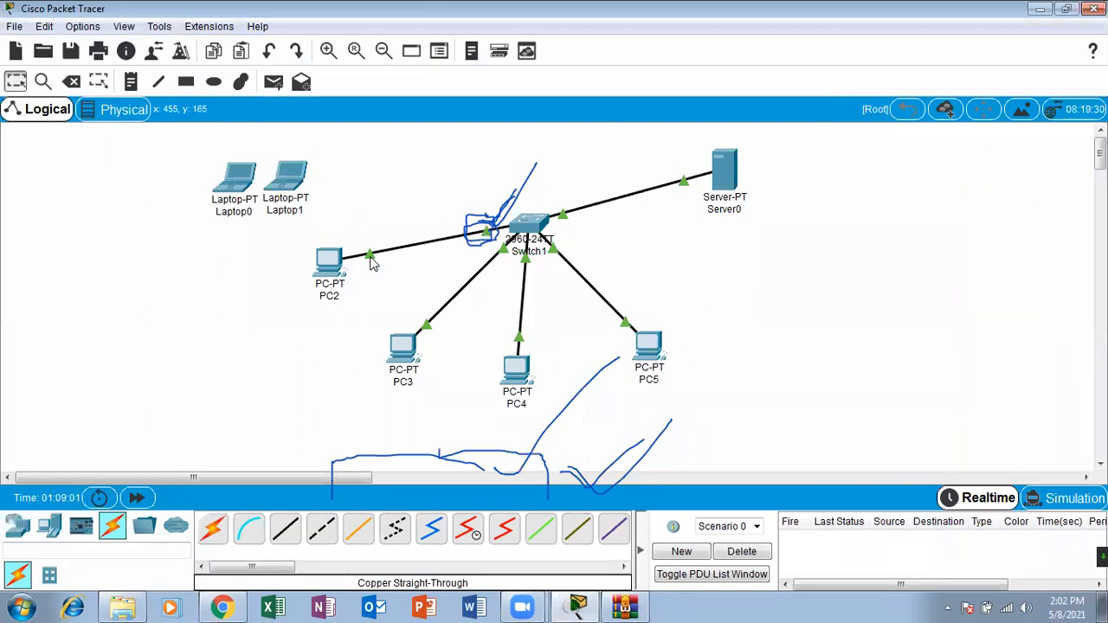
click(705, 130)
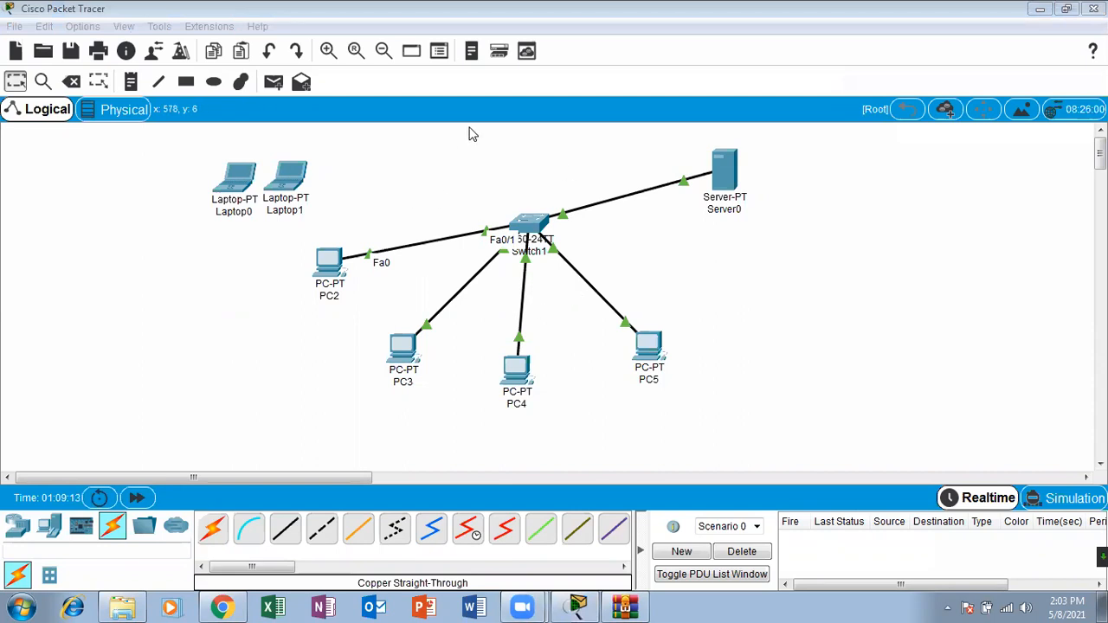
Step: Reopen Switch1's CLI in a maximized window and return from interface configuration mode to the privileged Switch# prompt
click(525, 224)
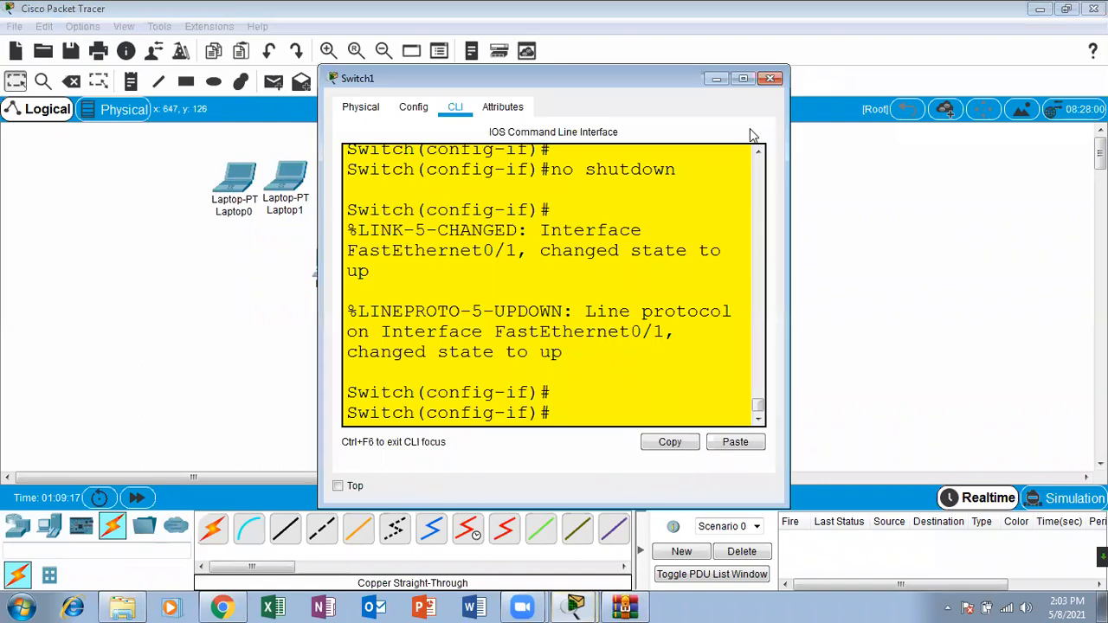
click(743, 78)
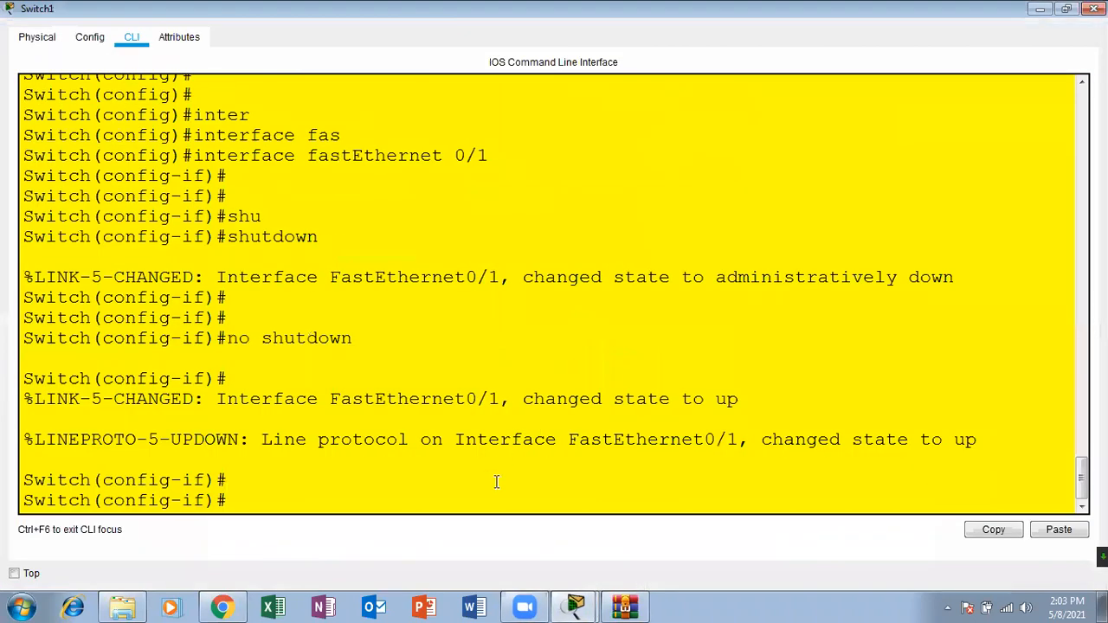
key(Return)
key(Return)
key(Return)
key(ctrl+z)
key(Return)
key(Return)
Step: Run sh interfaces fastEthernet 0/1, highlight the port's status line in the output, and close Switch1's window
text(sh inter)
key(Tab)
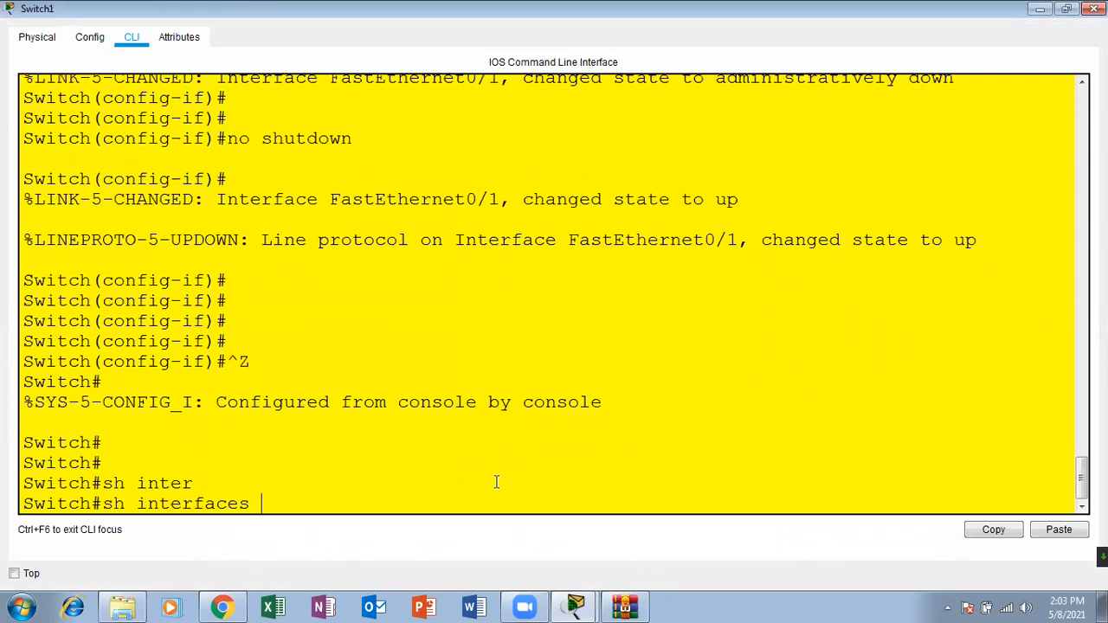
text(fas)
key(Tab)
text(0/1)
key(Return)
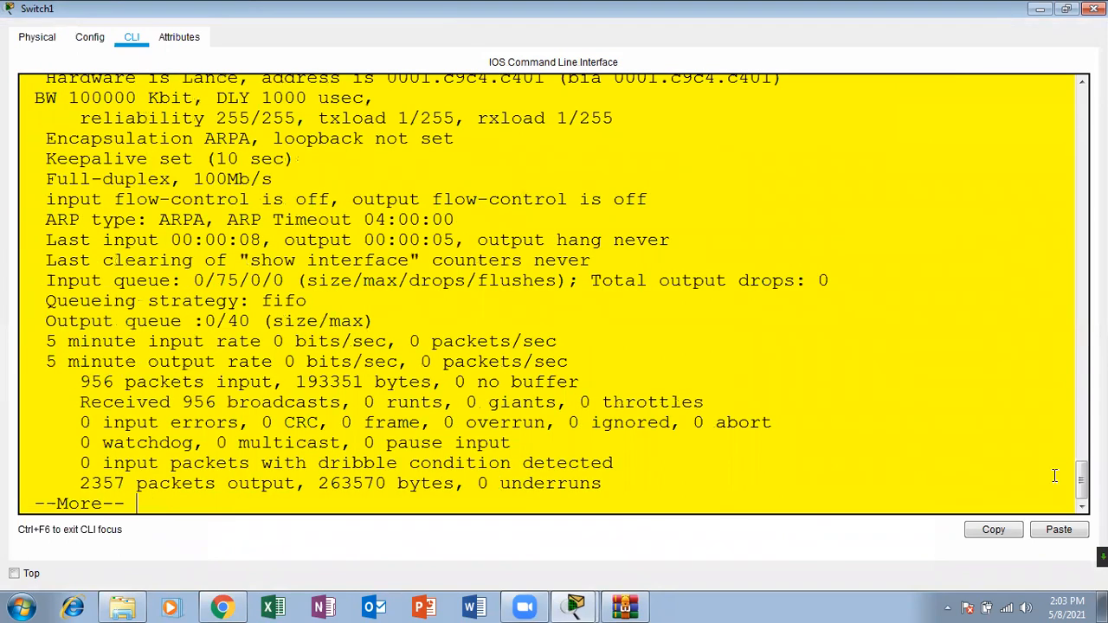
scroll(549, 308, up, 5)
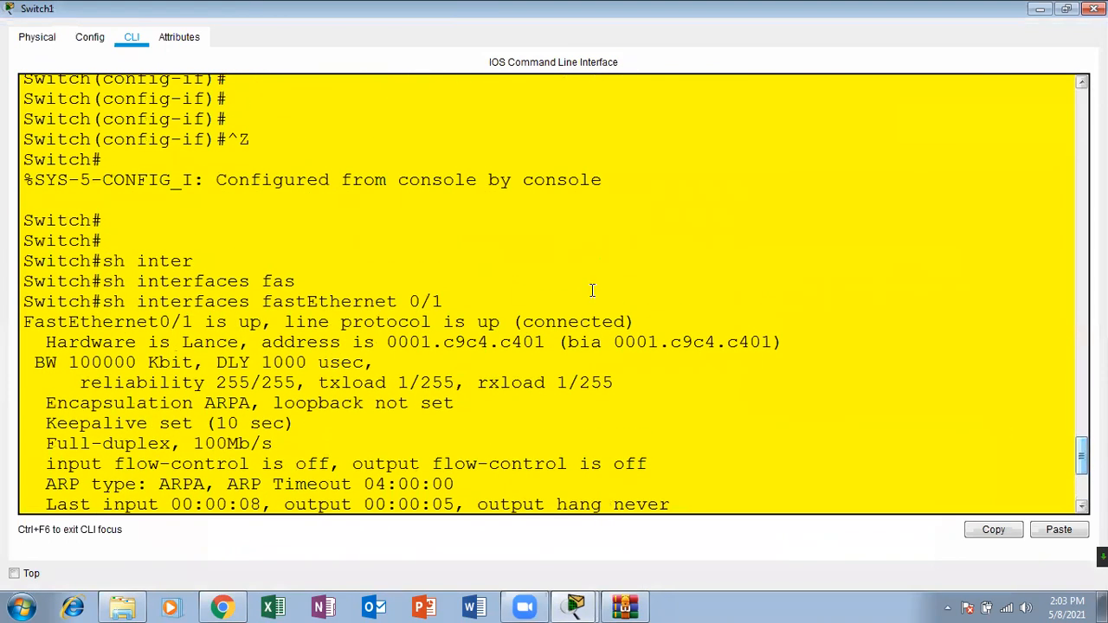
drag(641, 319, 55, 313)
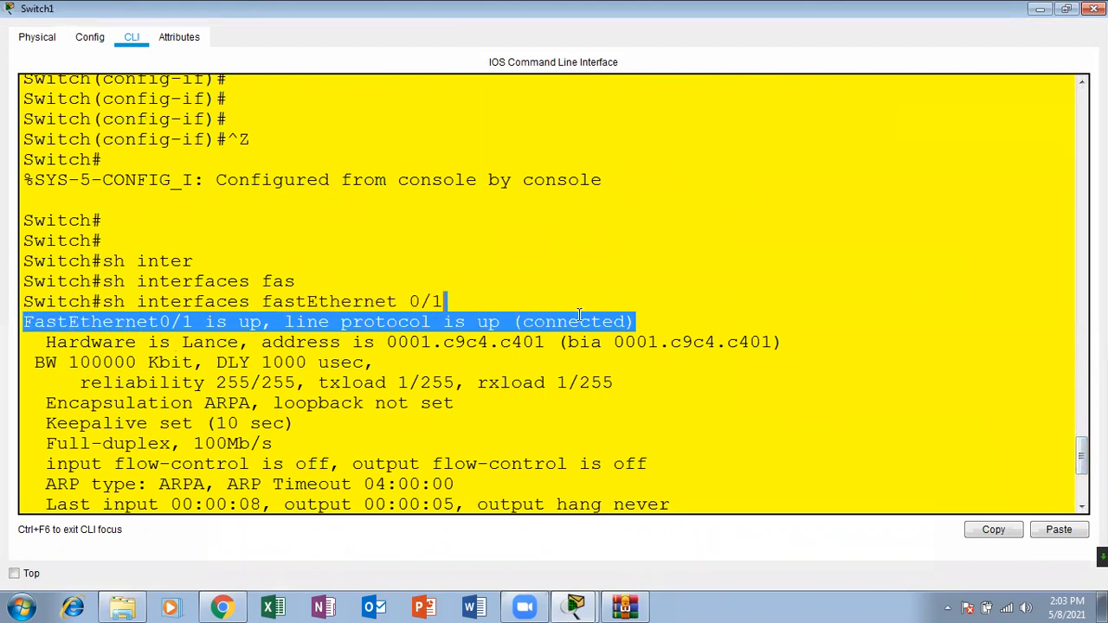
click(1094, 9)
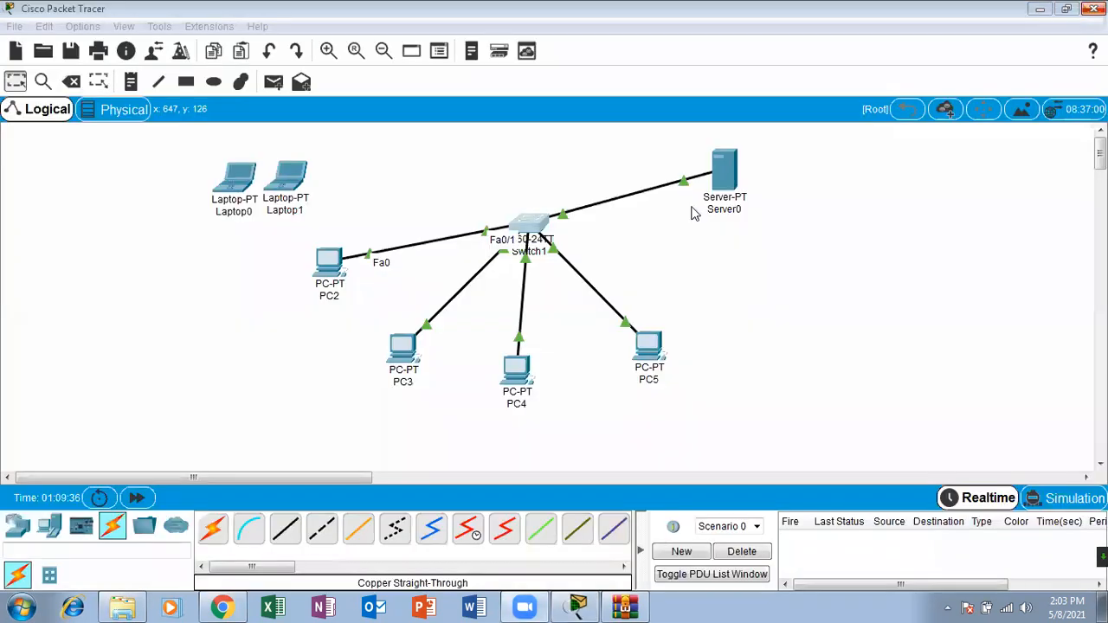
Step: Reopen Switch1's CLI maximized and page through the remaining interface output back to the Switch# prompt
click(528, 227)
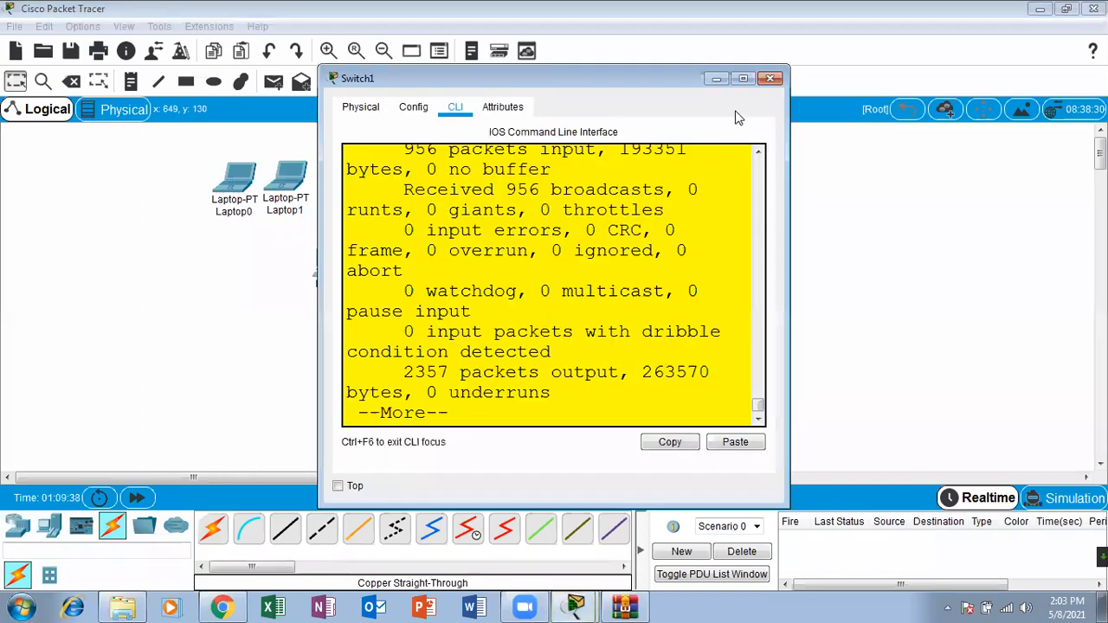
click(750, 83)
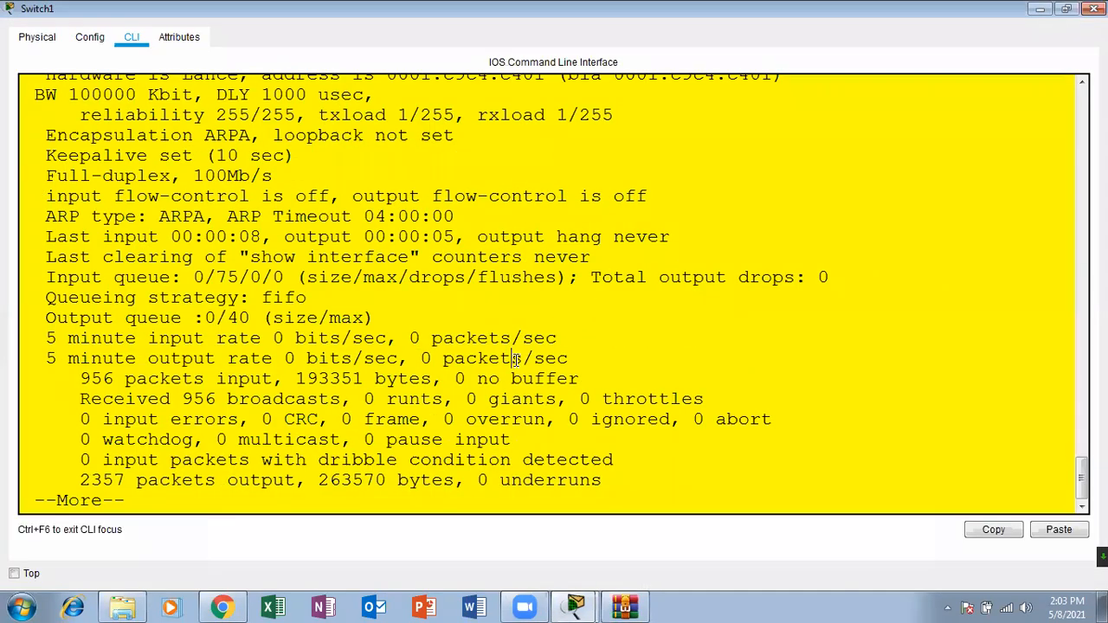
key(Return)
key(Return)
key(Return)
key(Return)
key(Return)
key(Return)
key(Return)
key(Return)
key(Return)
key(Return)
key(Return)
key(Return)
key(Return)
key(Return)
key(Return)
key(Return)
key(Return)
key(Return)
Step: Run sh port-security interface fastEthernet 0/1, check the security violation count, and close Switch1's window
text(sh po)
key(Tab)
text(inter)
key(Tab)
text(fas)
key(Tab)
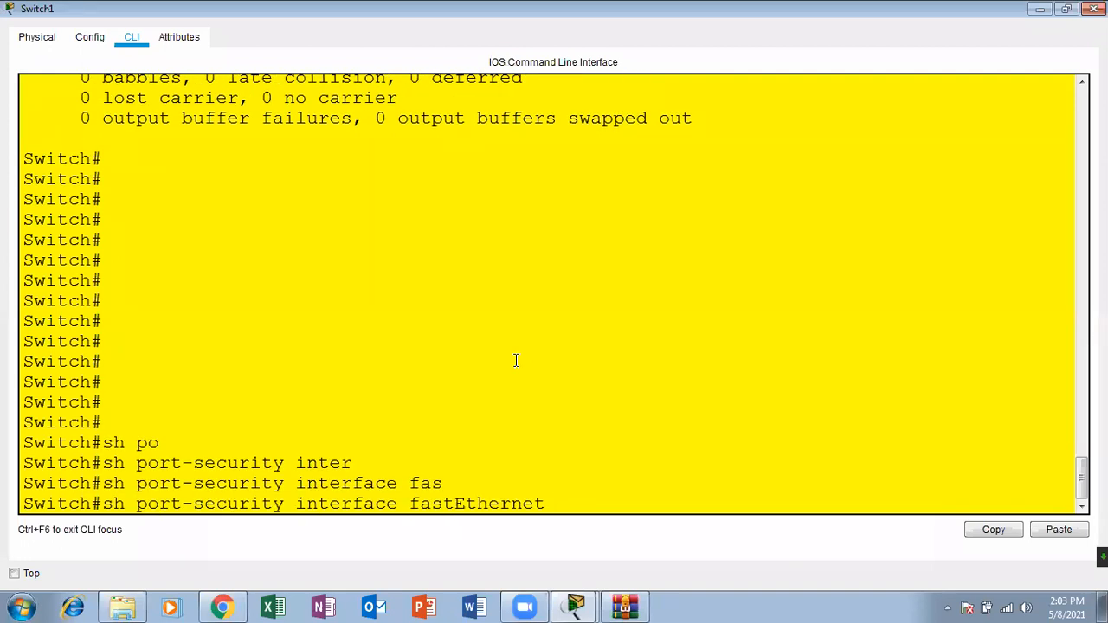
text(0/1)
key(Return)
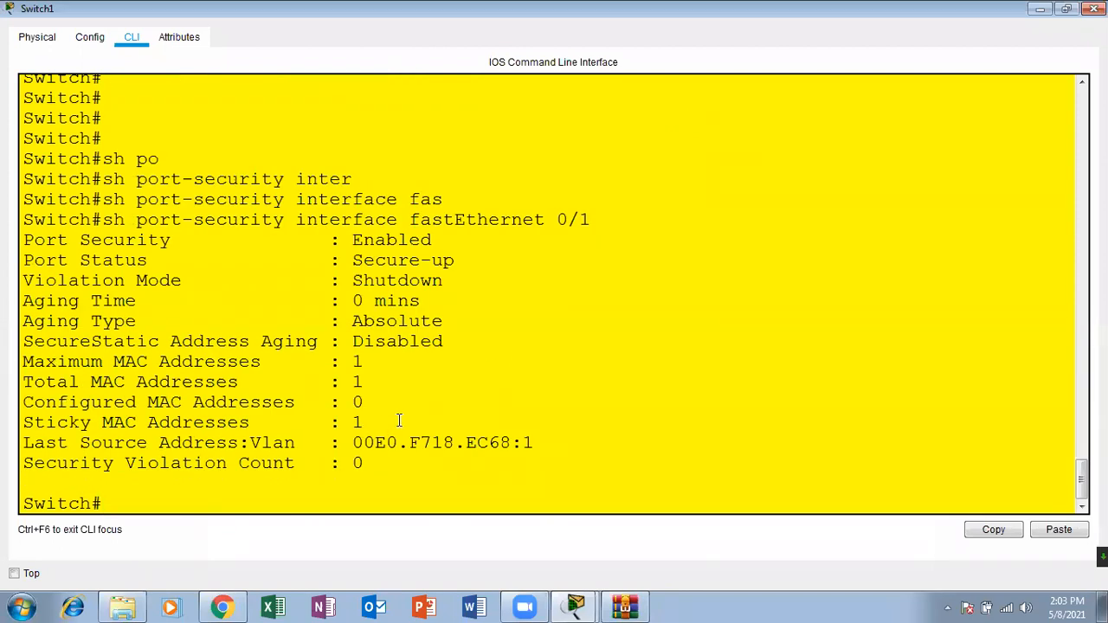
drag(399, 459, 339, 464)
click(1096, 8)
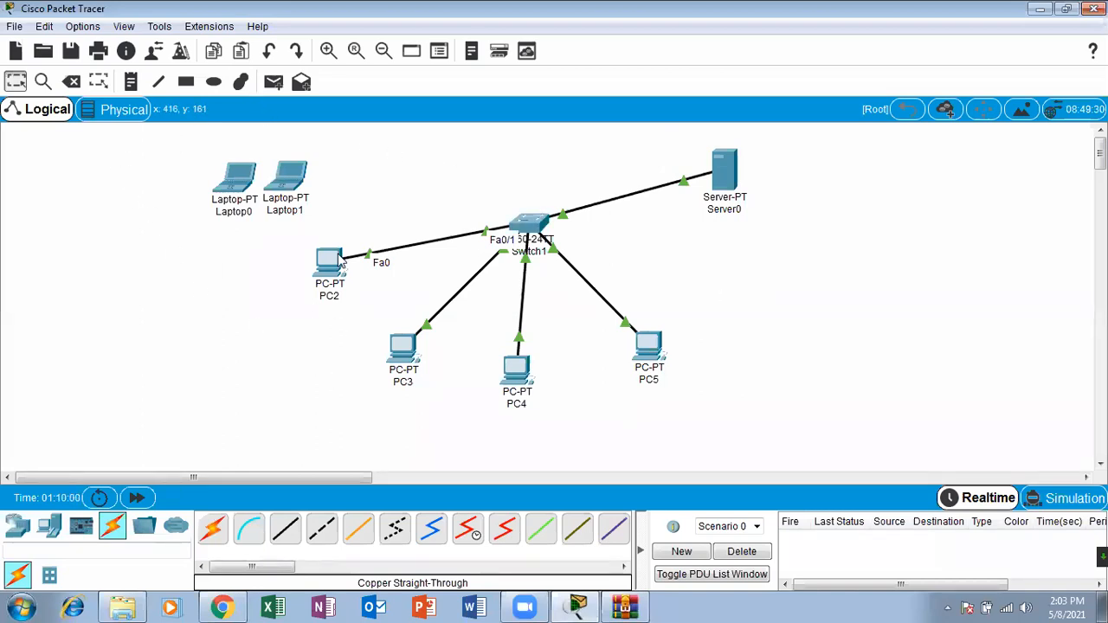
Step: Delete the cables connecting PC2 and PC3 to Switch1 and return to the selection tool
click(71, 81)
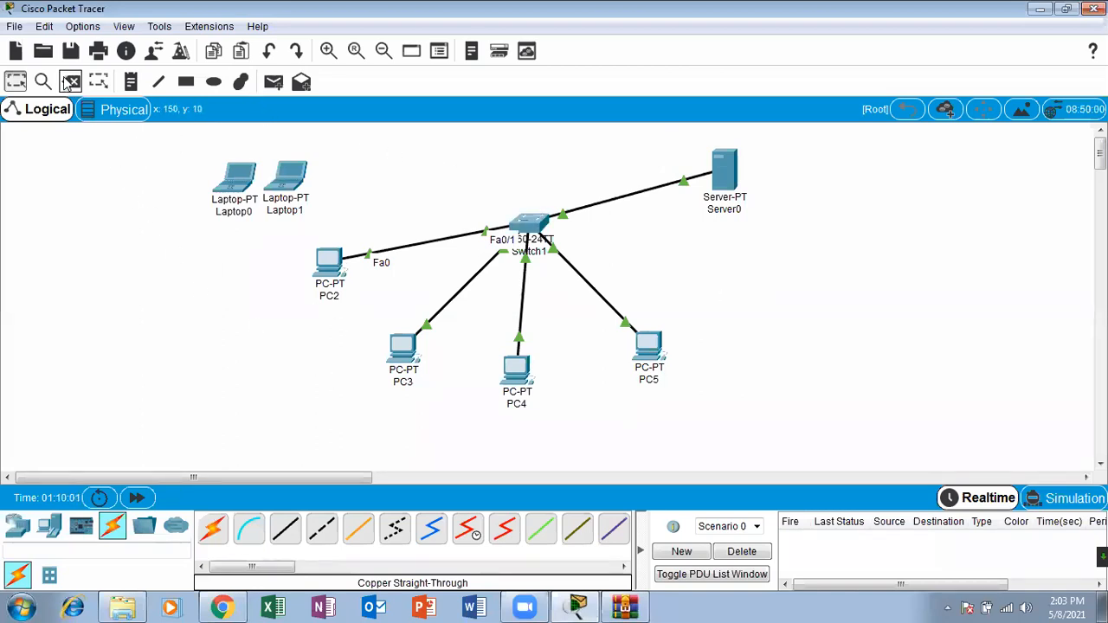
click(379, 251)
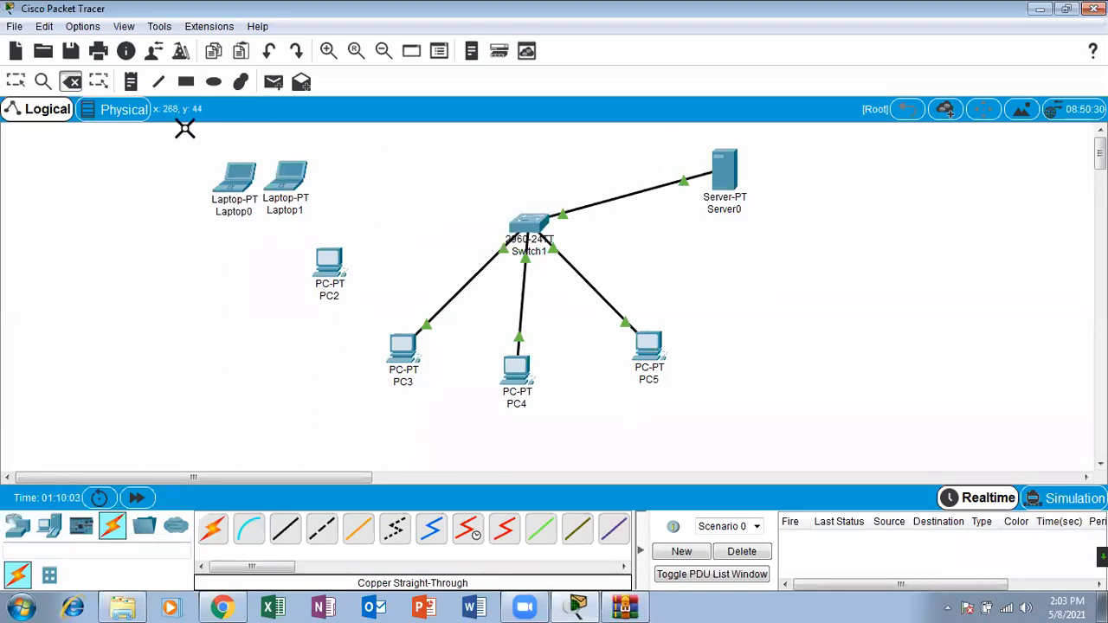
click(449, 299)
click(18, 86)
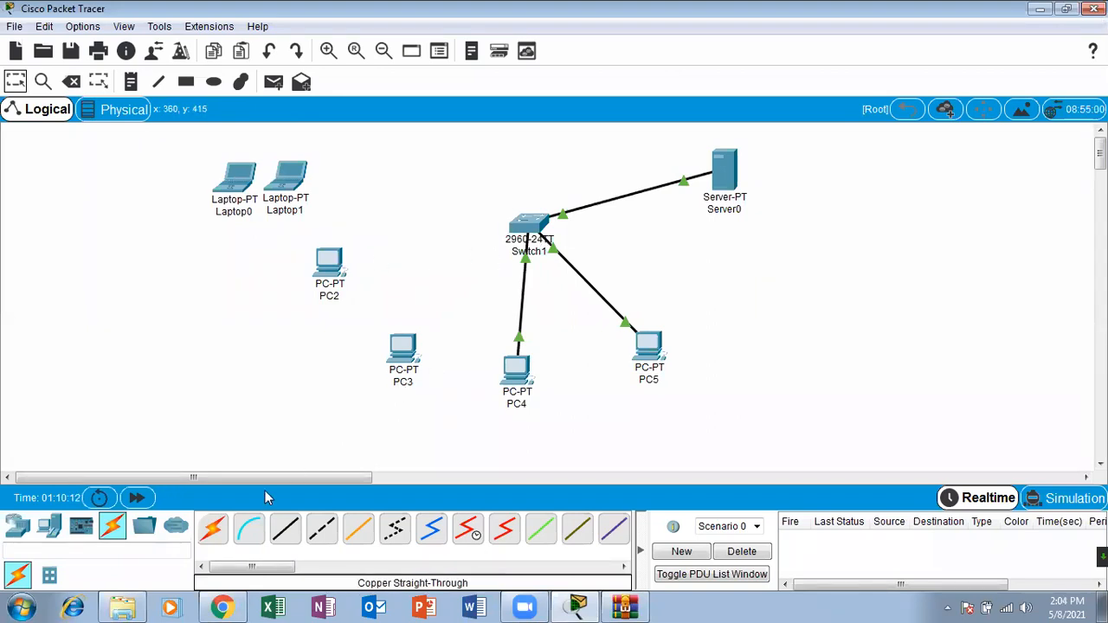
Step: Connect PC3's FastEthernet0 to Switch1's FastEthernet0/1 with a copper straight-through cable
click(284, 528)
click(405, 347)
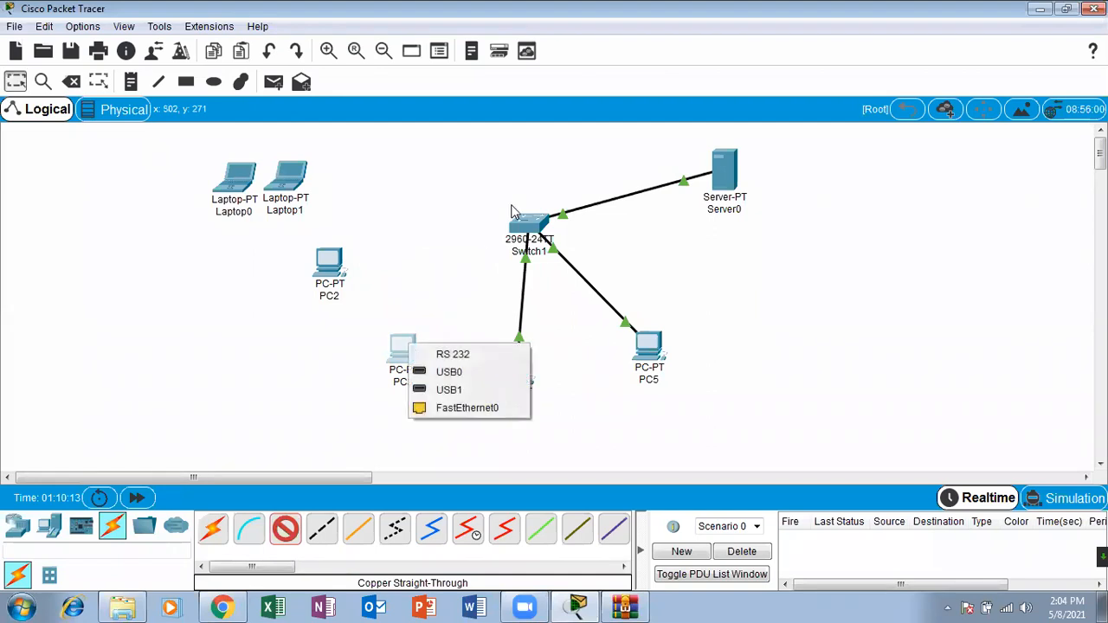
click(461, 407)
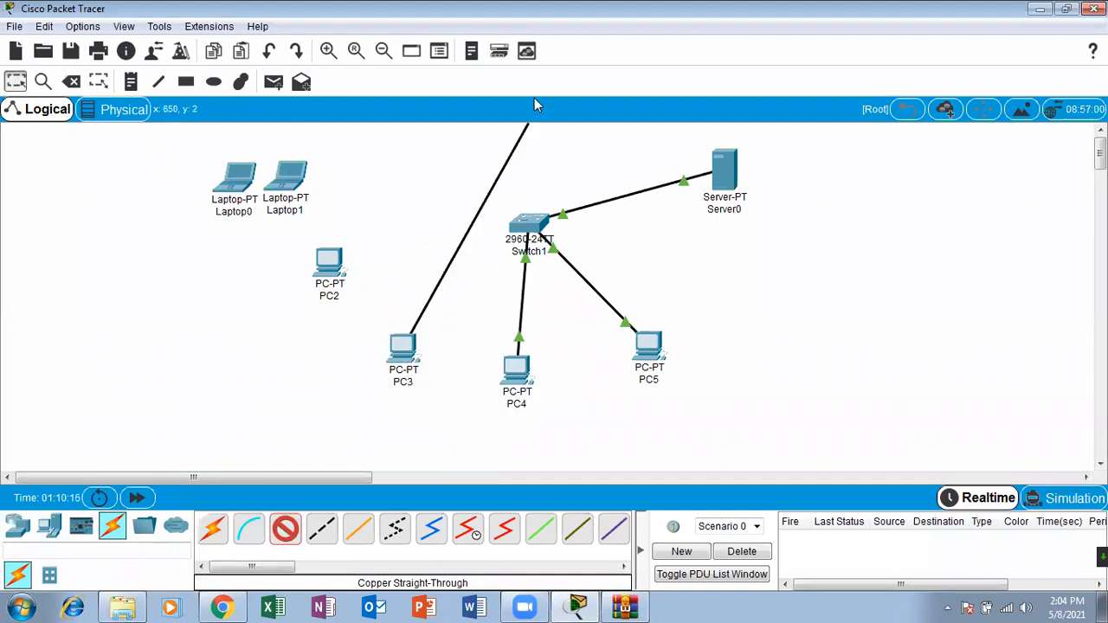
click(530, 230)
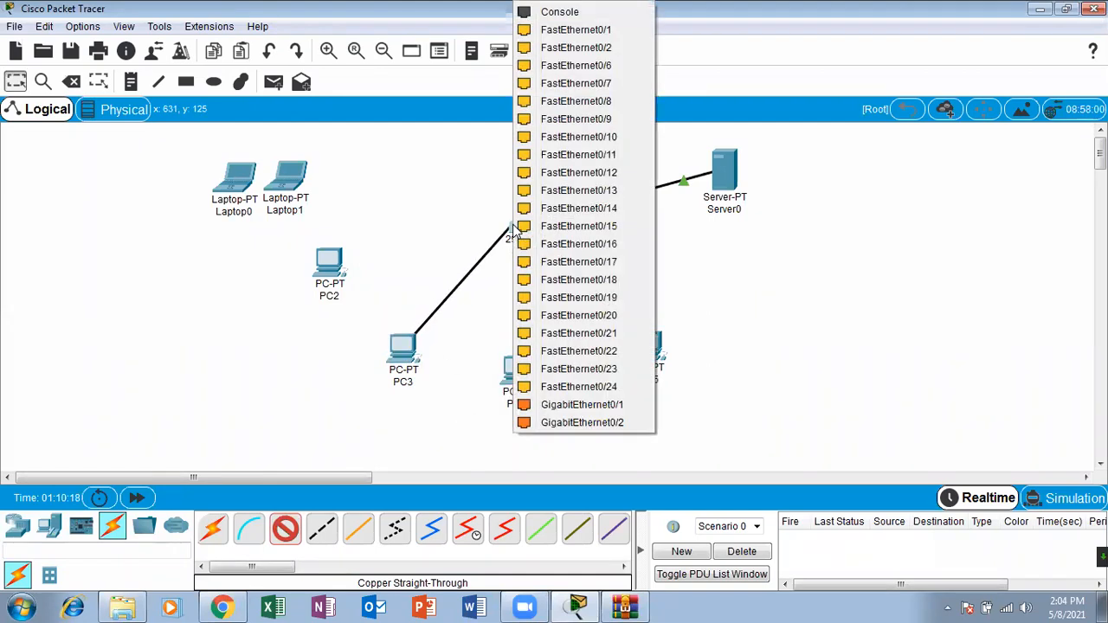
click(564, 42)
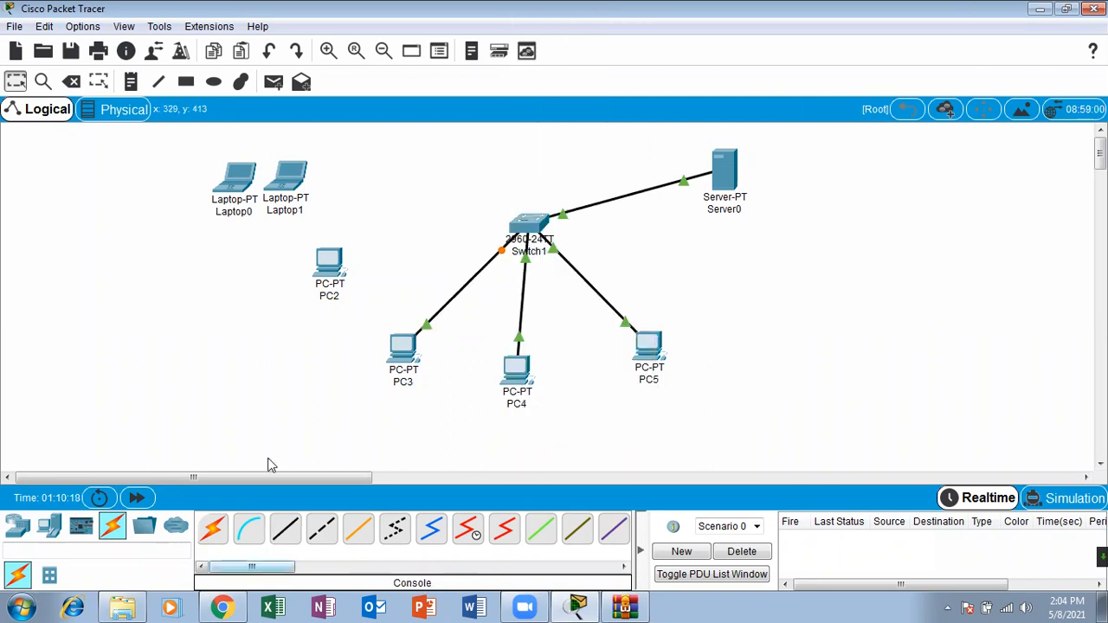
Step: Connect PC2's FastEthernet0 to Switch1's FastEthernet0/2 with a copper straight-through cable and fast-forward the simulation time
click(285, 528)
click(329, 270)
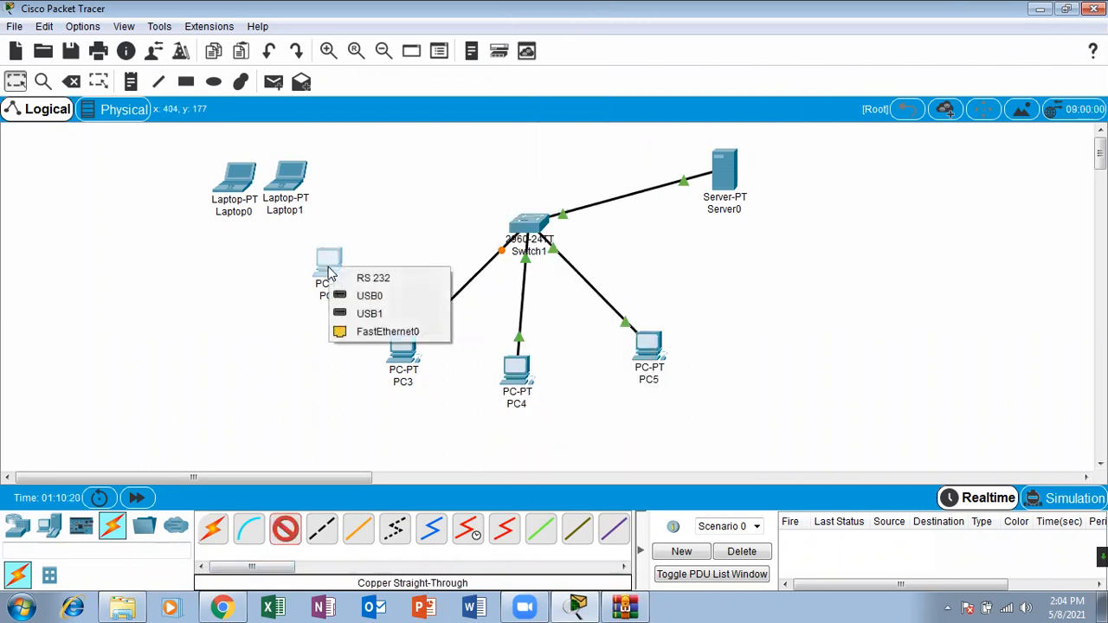
click(385, 331)
click(529, 232)
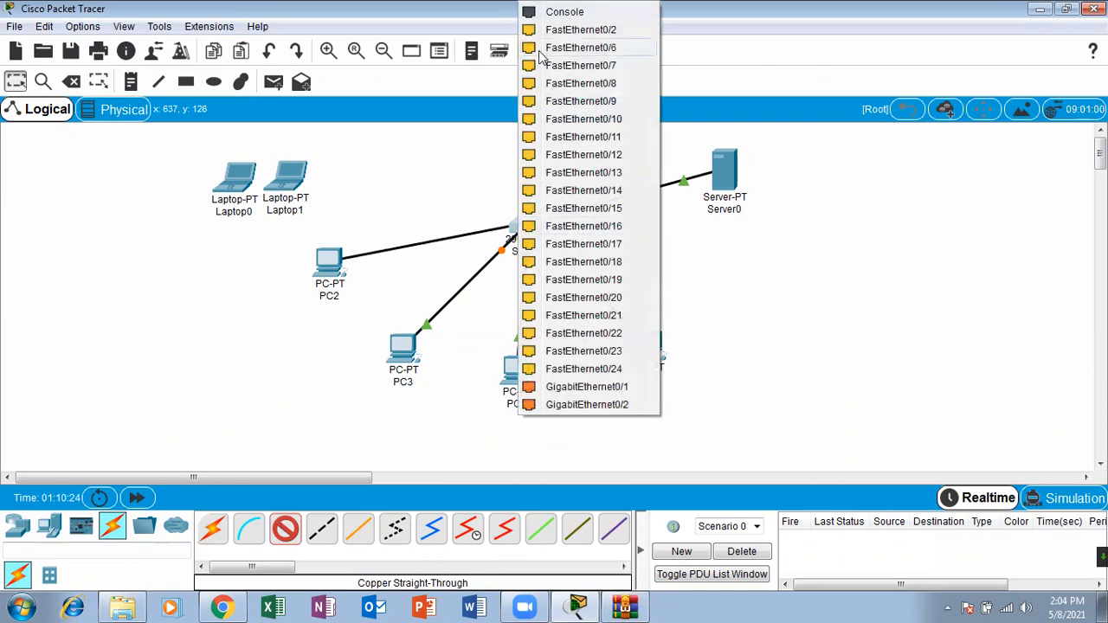
click(563, 31)
click(136, 496)
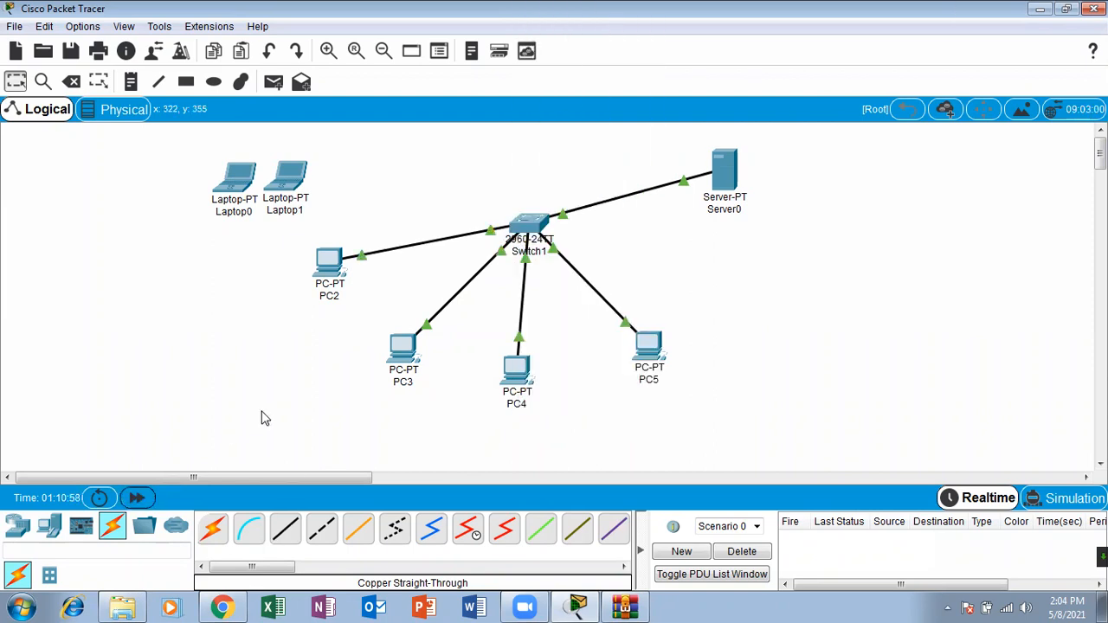
Step: Send two simple PDUs from PC2 to Server0 to test connectivity through FastEthernet0/2
click(273, 82)
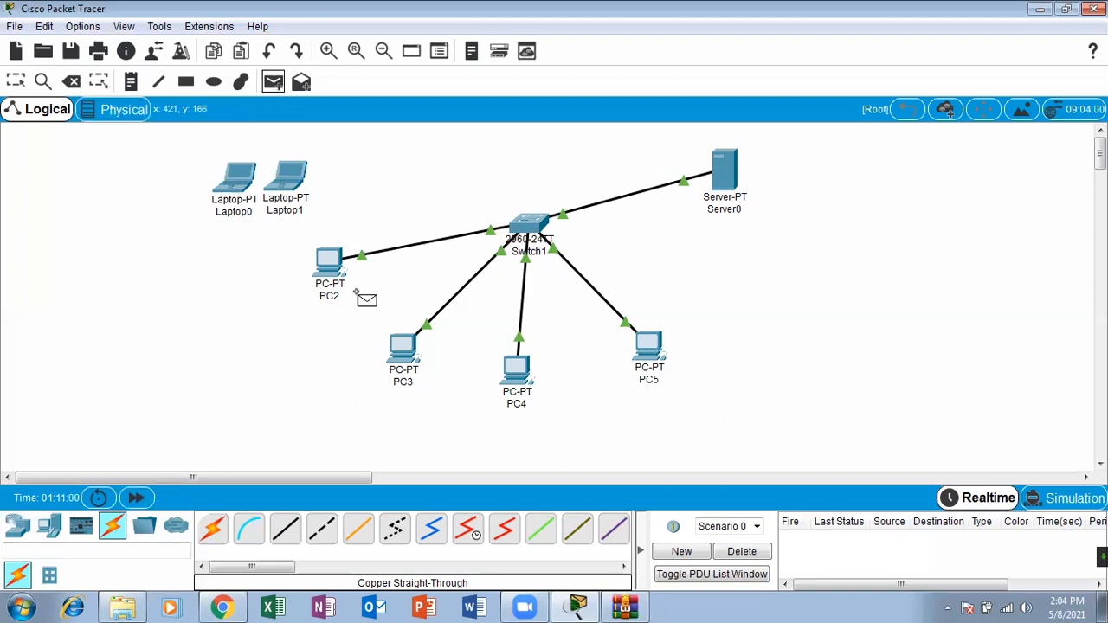
click(330, 260)
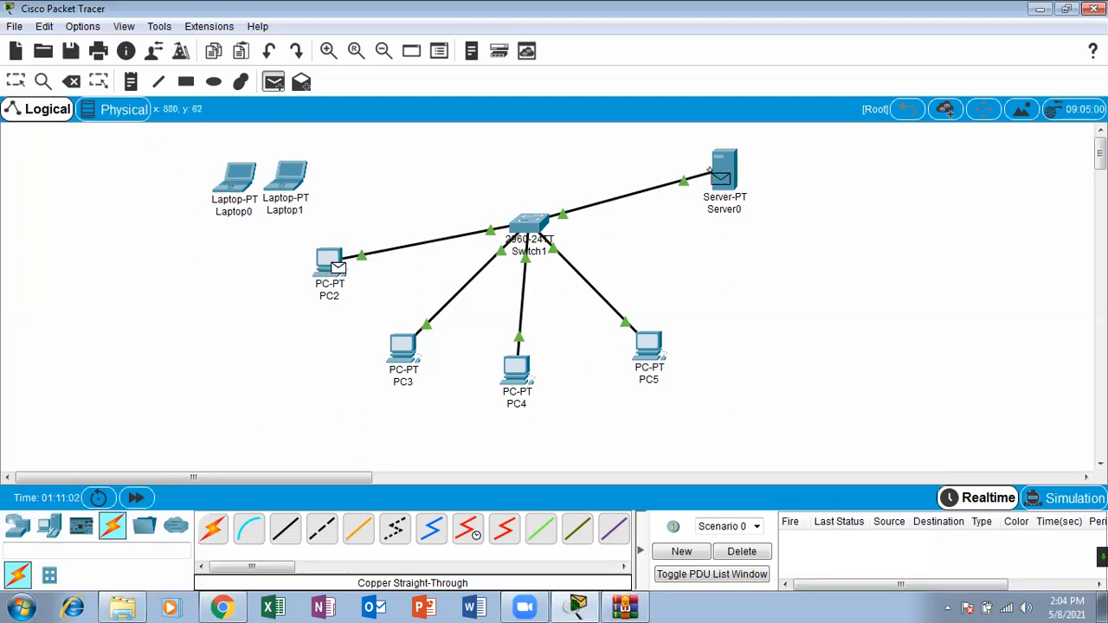
click(717, 178)
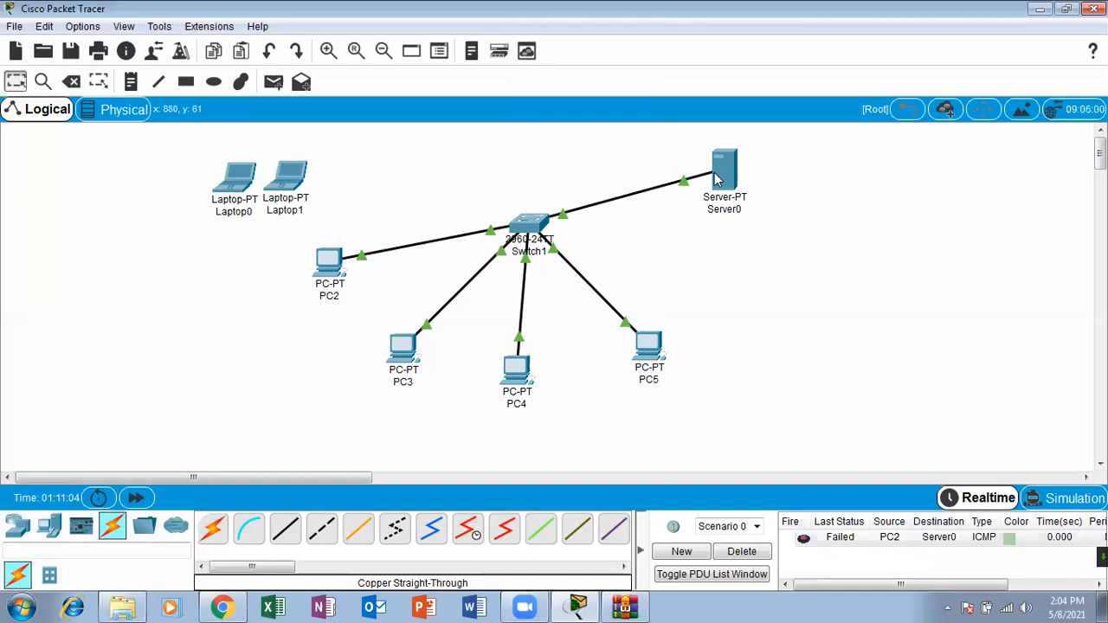
click(273, 82)
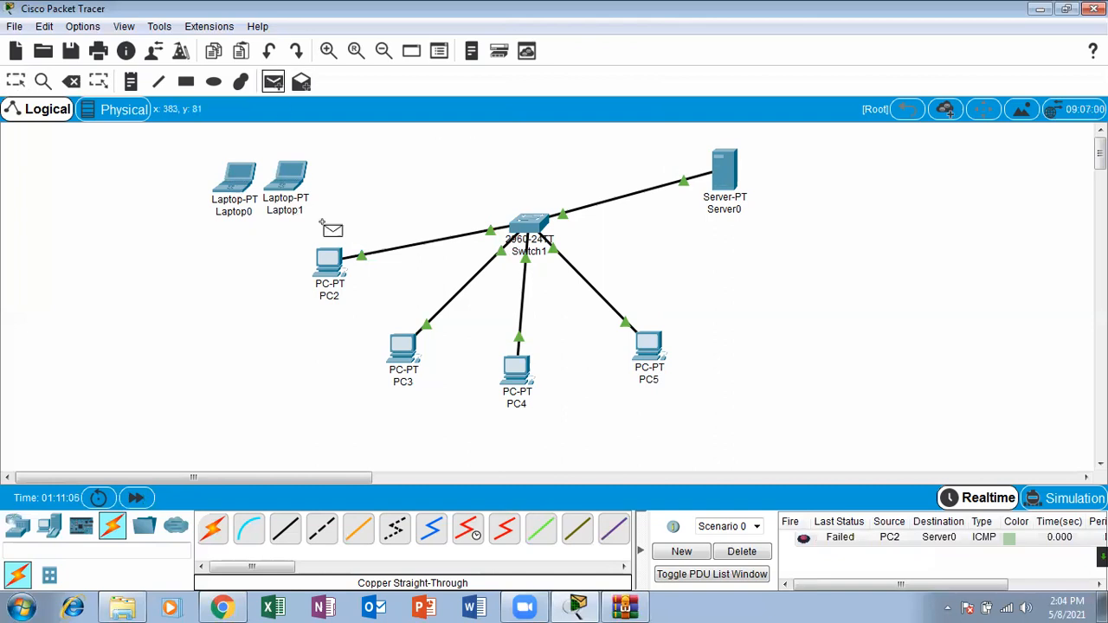
click(331, 258)
click(724, 177)
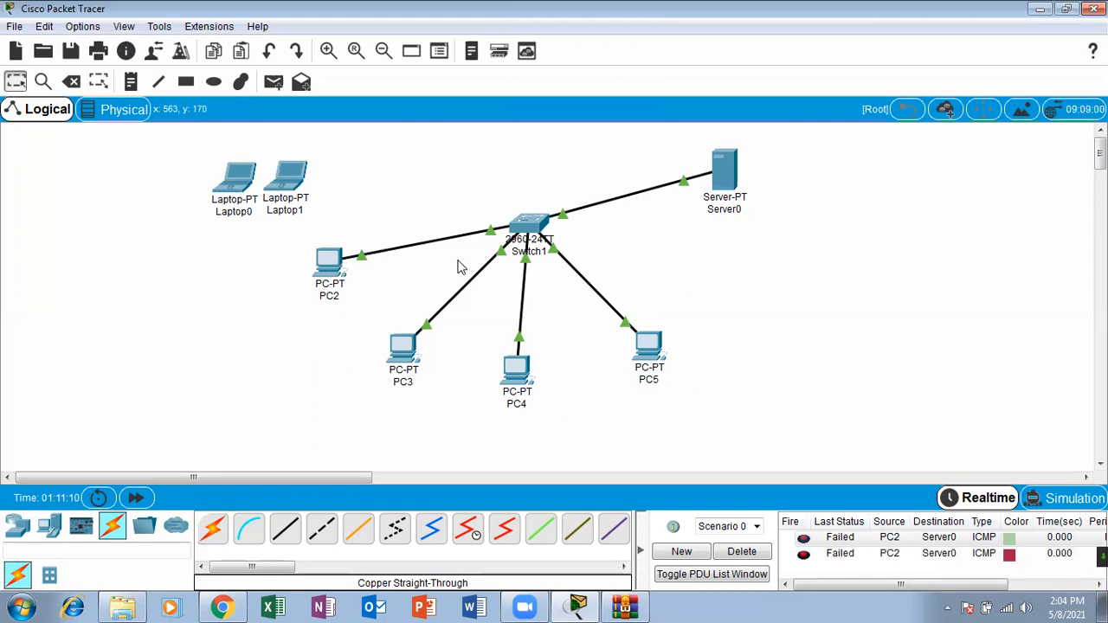
Step: Check the IP configuration of PC2 and PC3, closing each device window
click(324, 262)
click(391, 189)
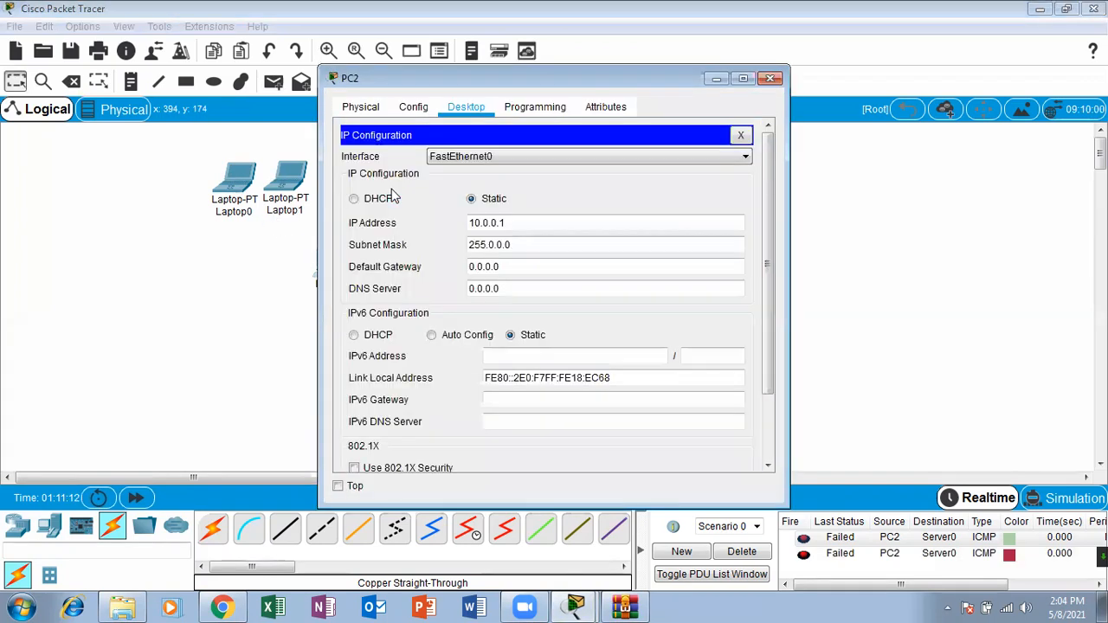
click(770, 78)
click(403, 351)
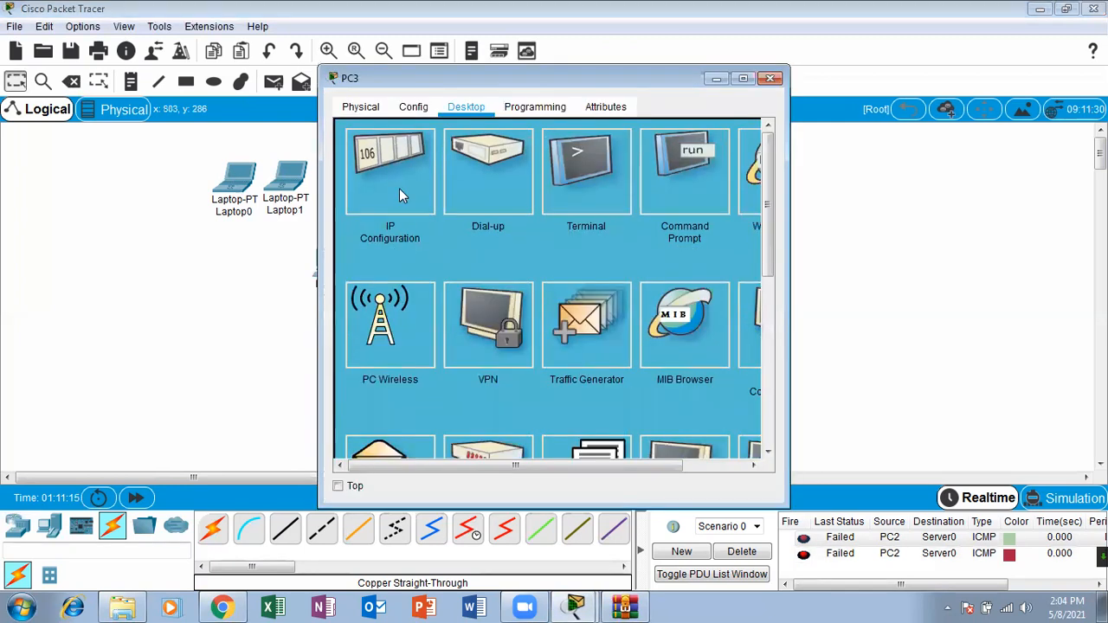
click(399, 188)
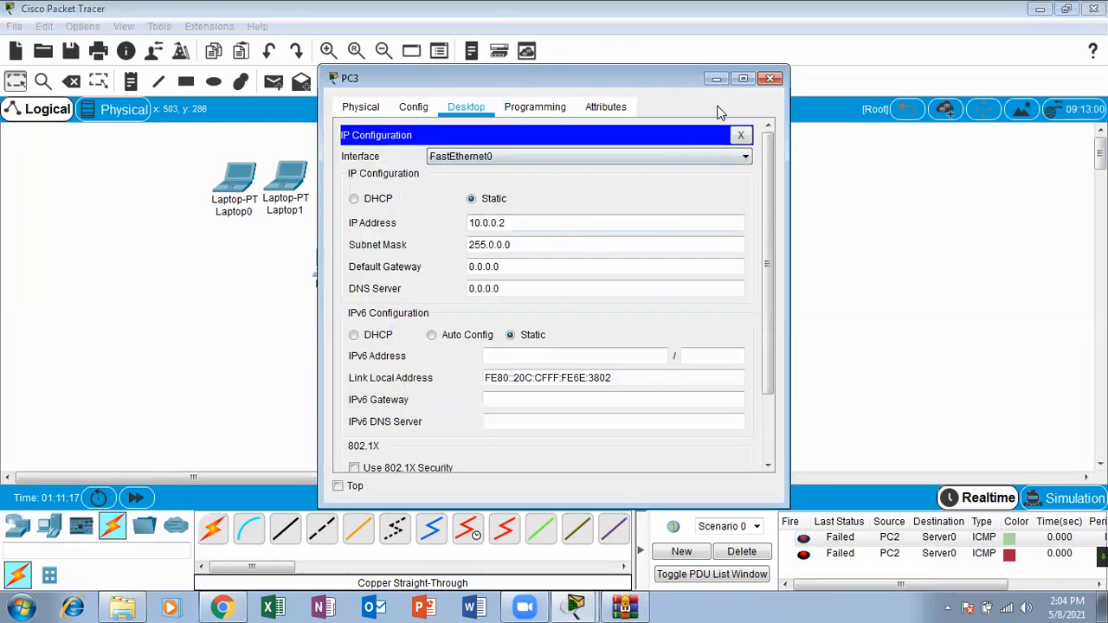
click(763, 80)
Step: Send another simple PDU from PC2 to Server0, and delete the scenario to clear the PDU list
click(274, 81)
click(316, 252)
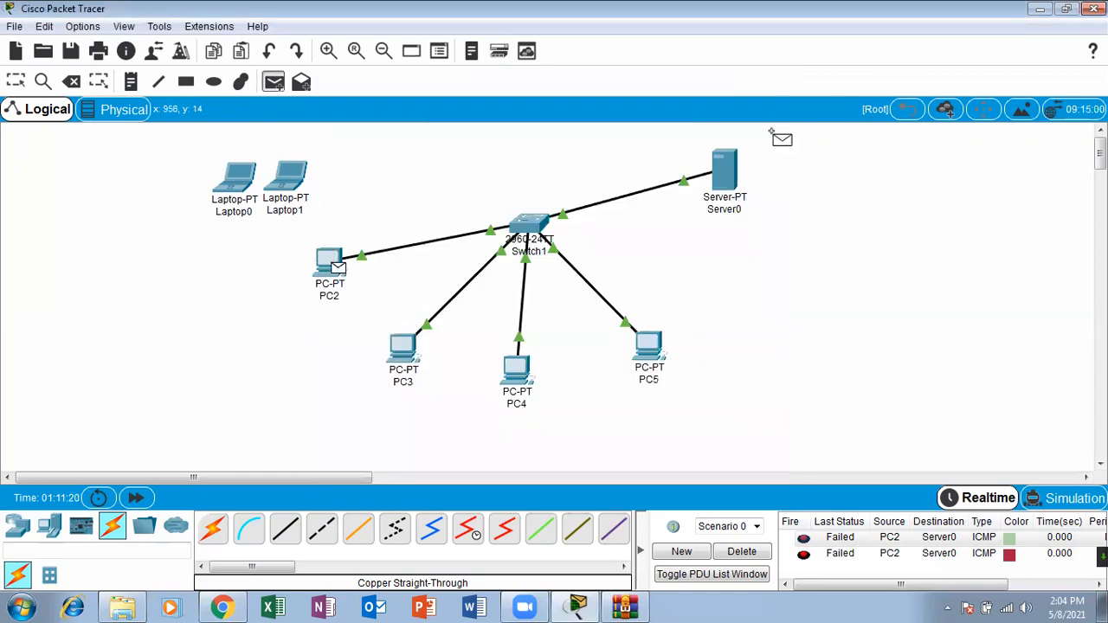
click(725, 173)
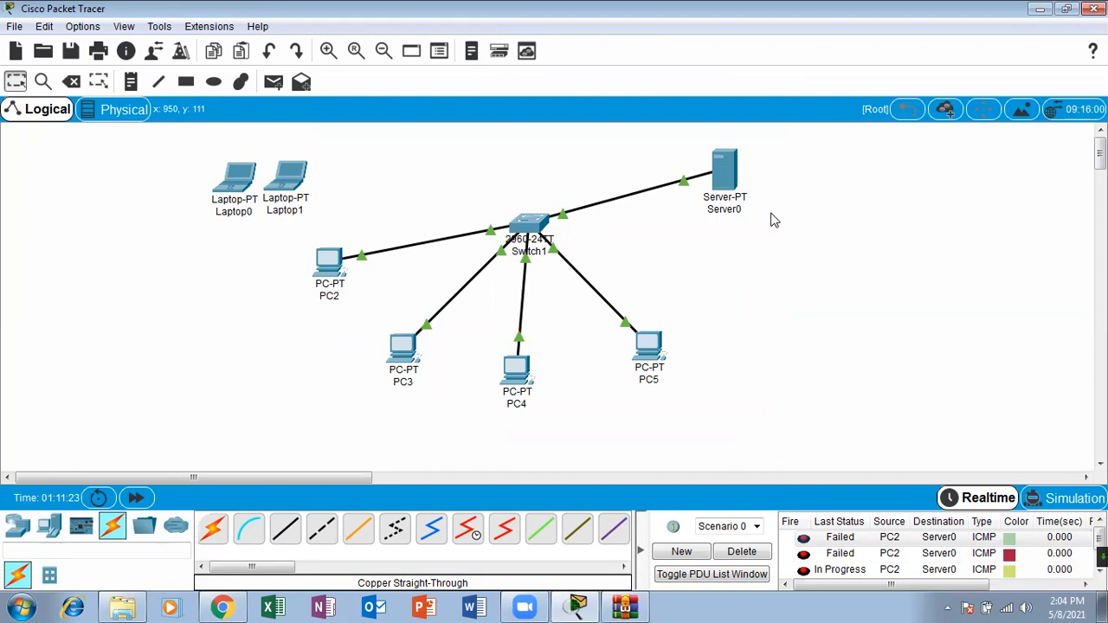
click(742, 551)
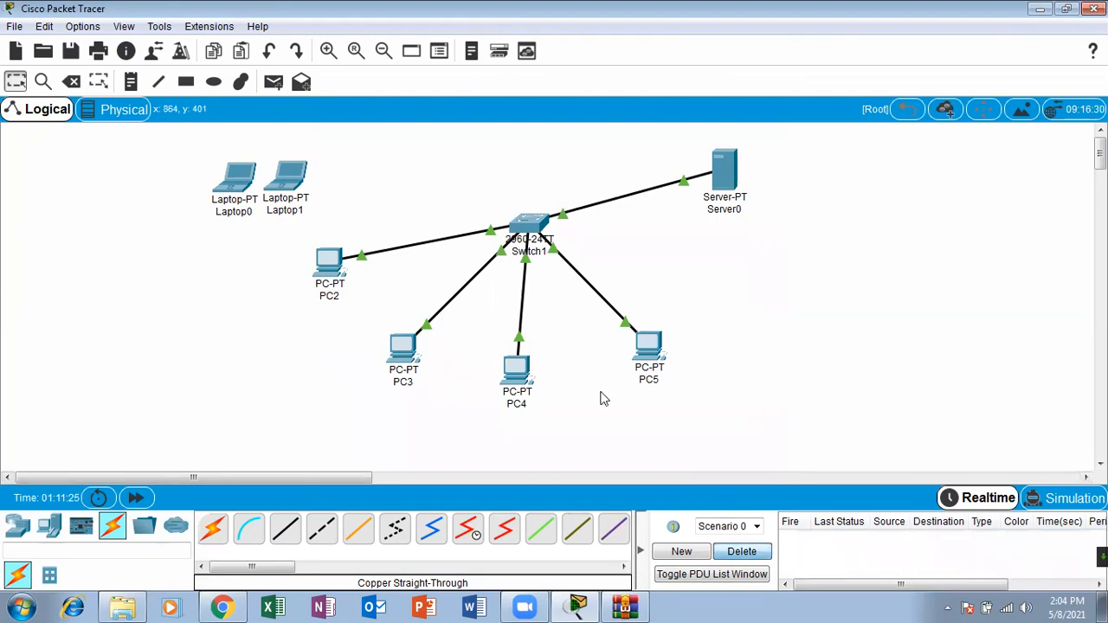
Step: Send a simple PDU from PC3 to Server0 to test Fa0/1
click(272, 82)
click(403, 346)
click(719, 173)
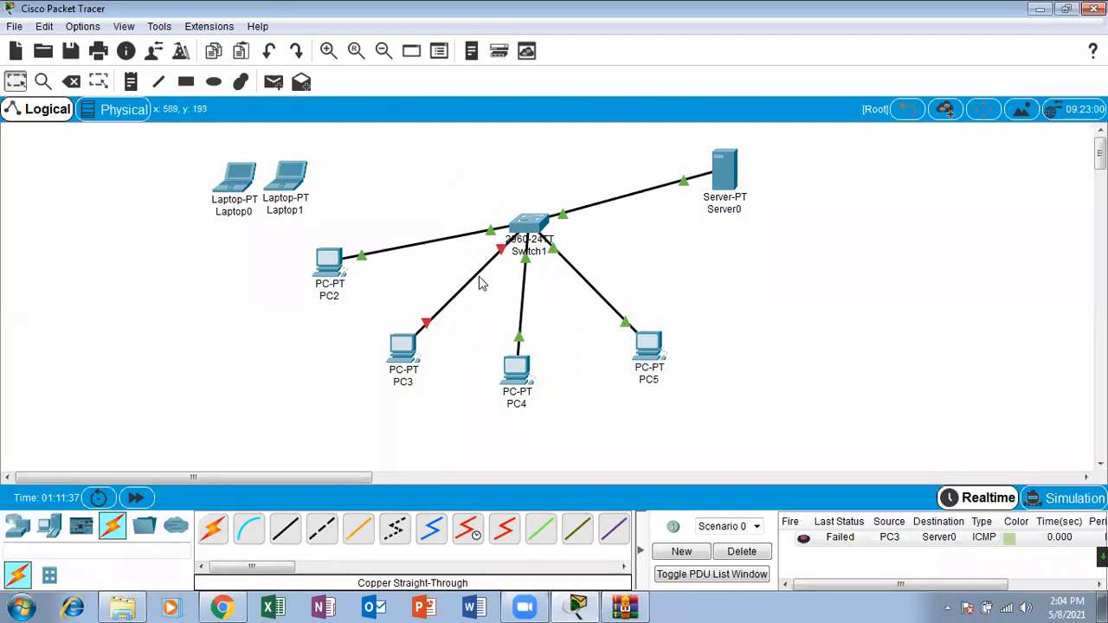
Step: Reposition PC2 and PC3 slightly on the workspace and check the port labels of their links to Switch1
drag(333, 279, 352, 260)
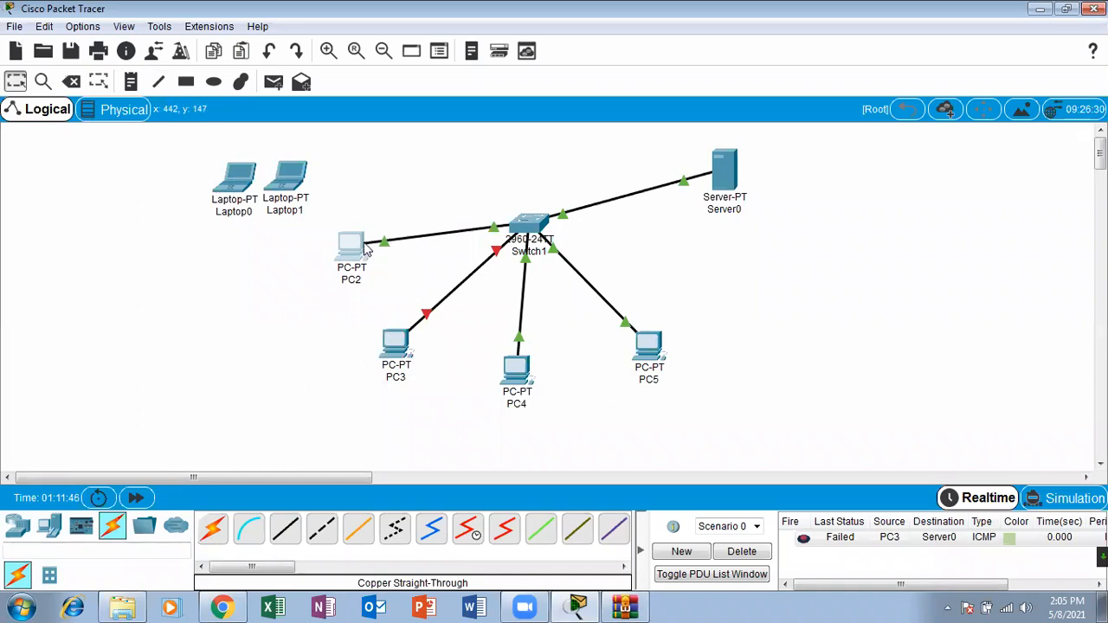
mouse_move(397, 245)
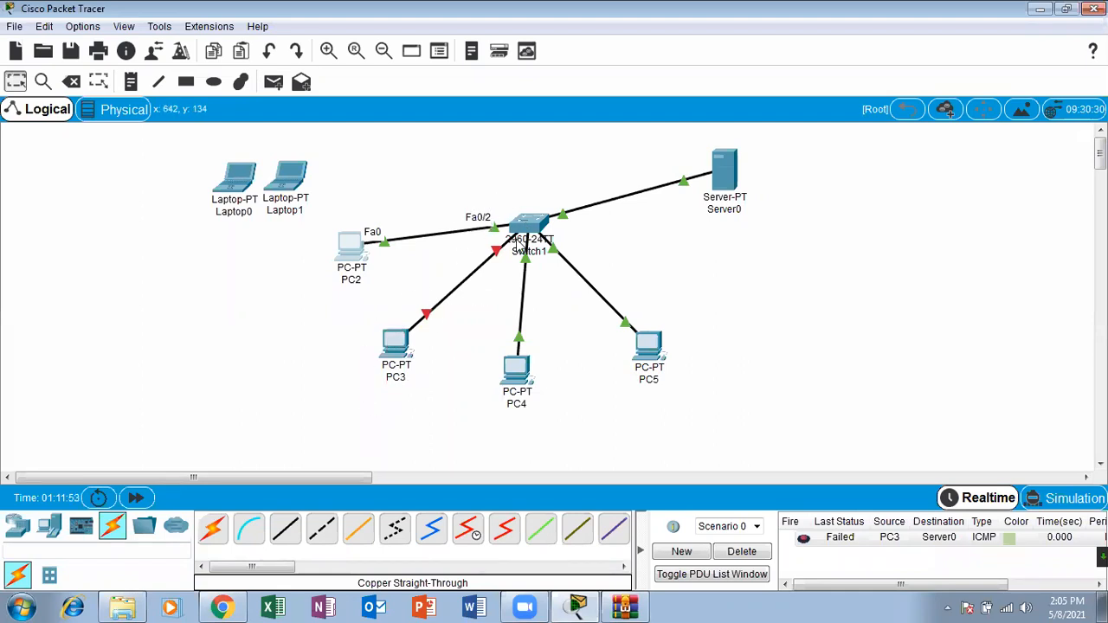
mouse_move(499, 255)
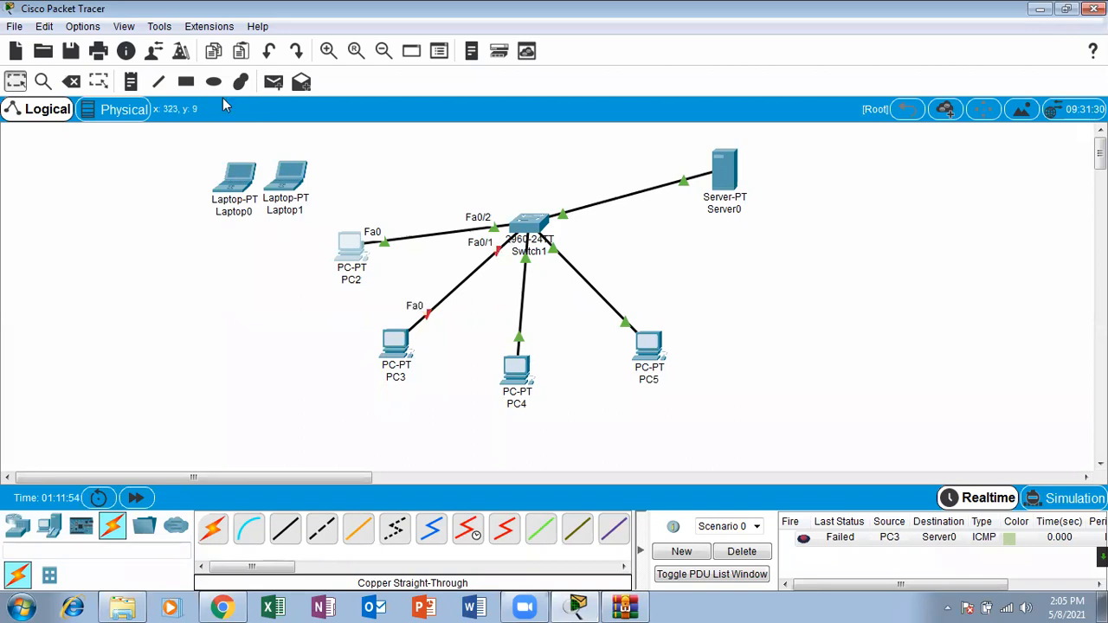
Step: Send two more simple PDUs from PC2 to Server0 while PC2 is connected to Fa0/2
click(266, 87)
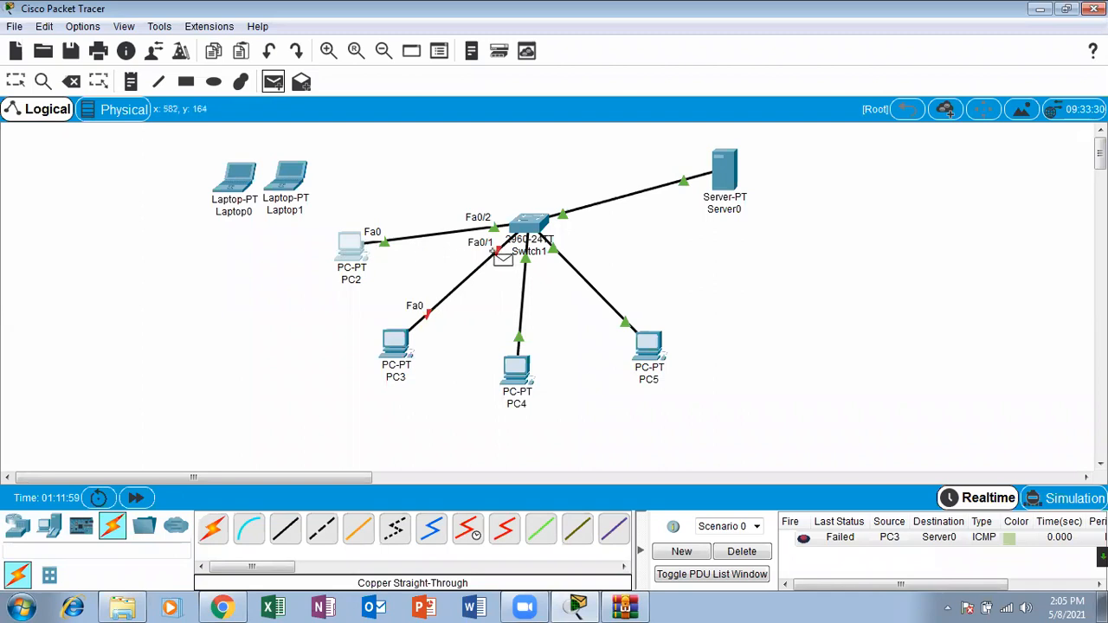
click(355, 248)
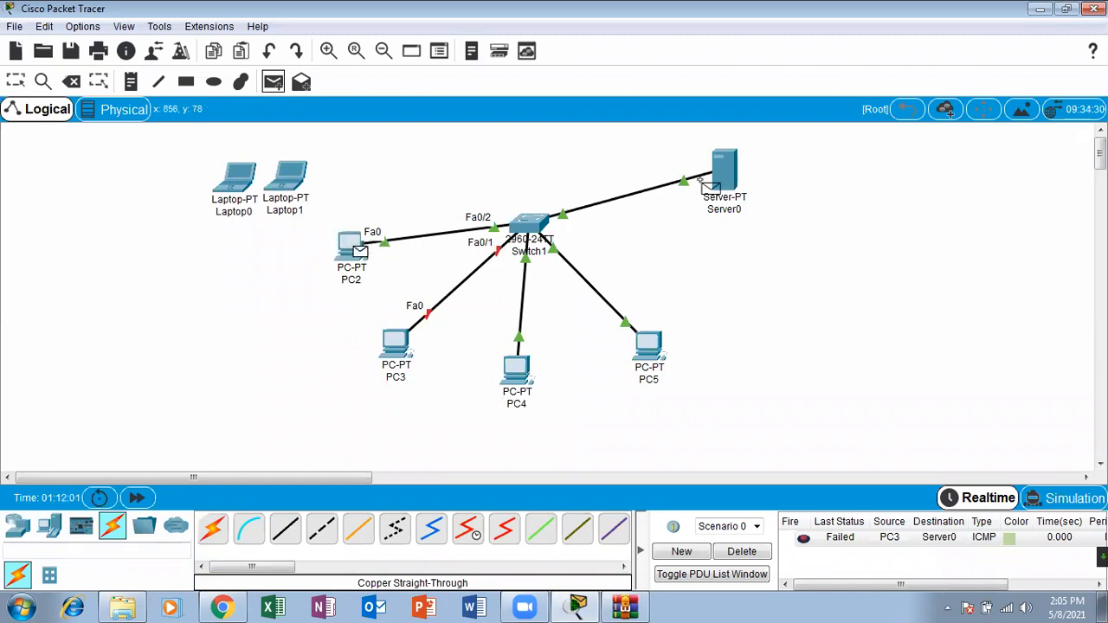
click(715, 178)
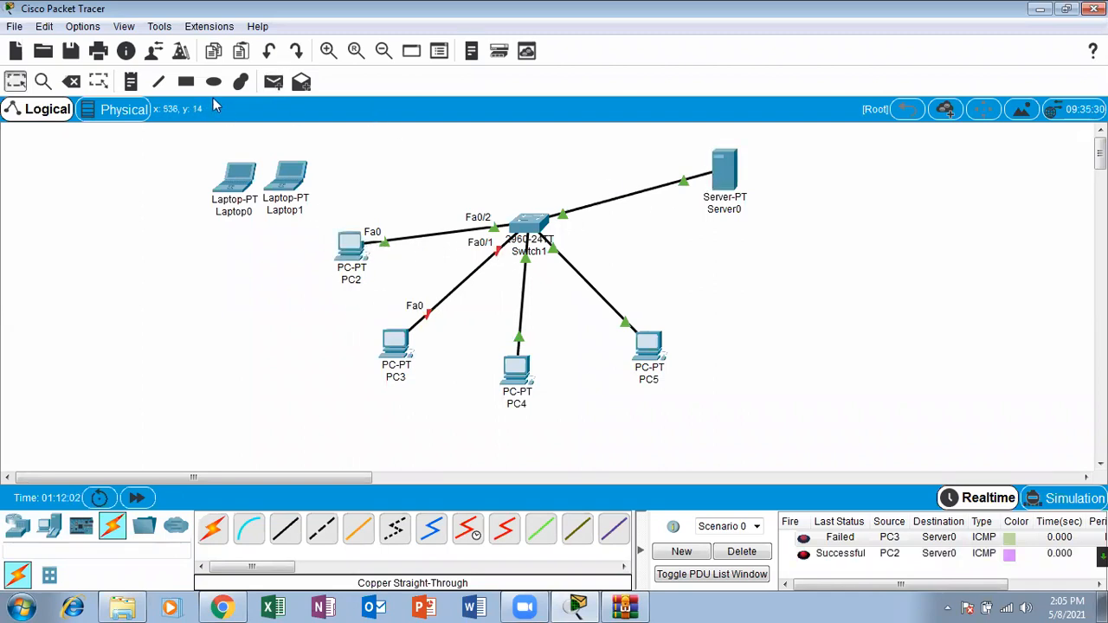
click(274, 82)
click(350, 246)
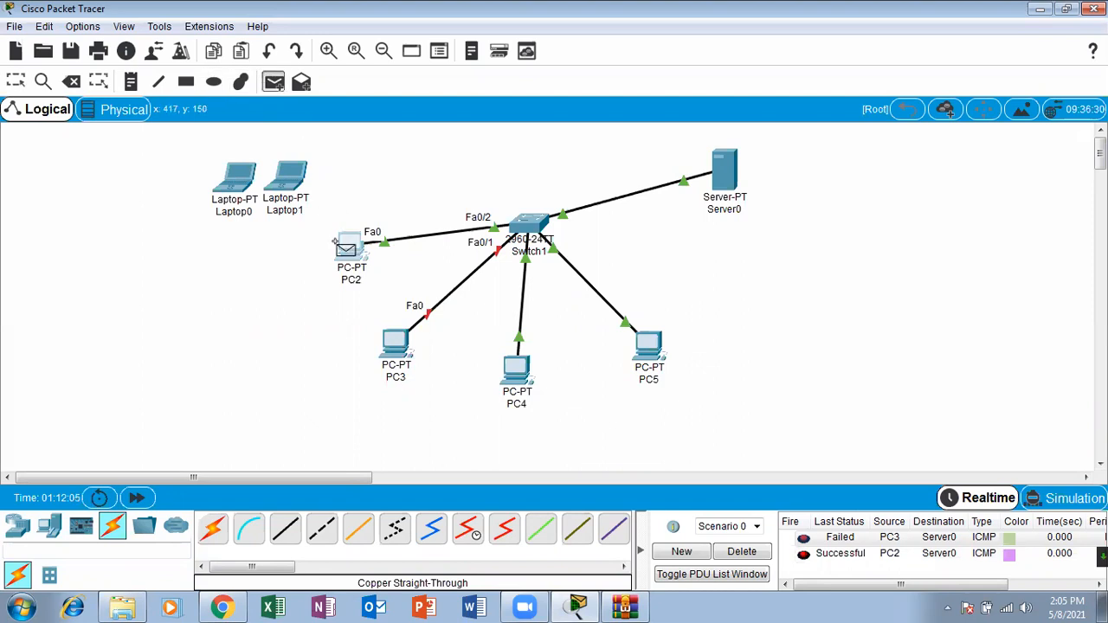
click(725, 170)
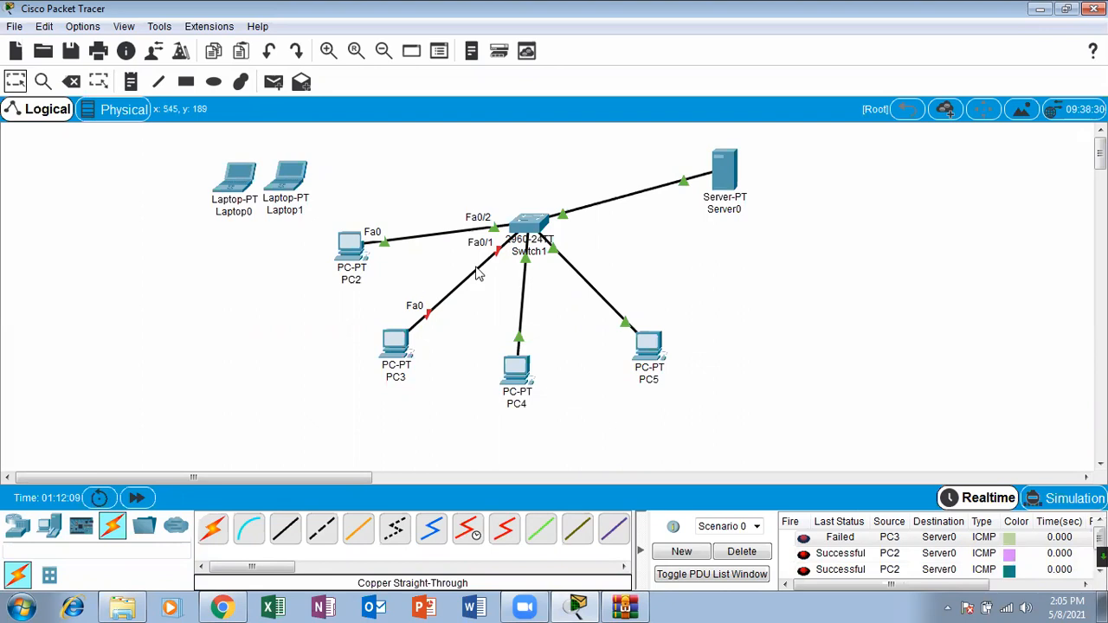
Step: Open Switch1's CLI maximized and run sh mac-address-table at the Switch# prompt
click(536, 222)
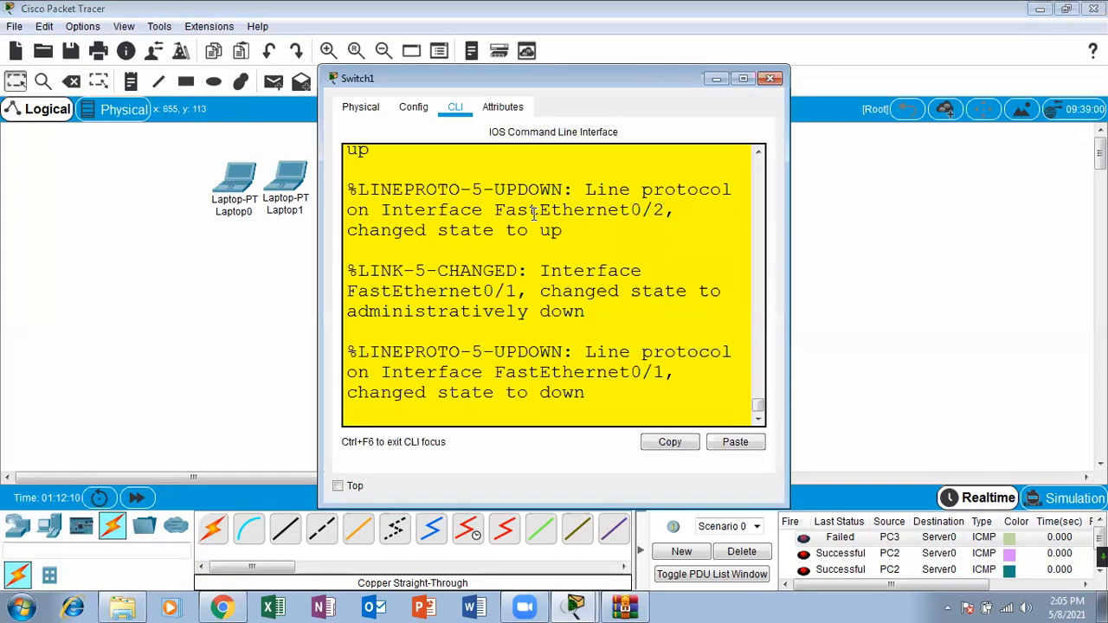
click(746, 80)
key(Return)
key(Return)
key(Return)
key(Return)
key(Return)
key(Return)
key(Return)
key(Return)
key(Return)
key(Return)
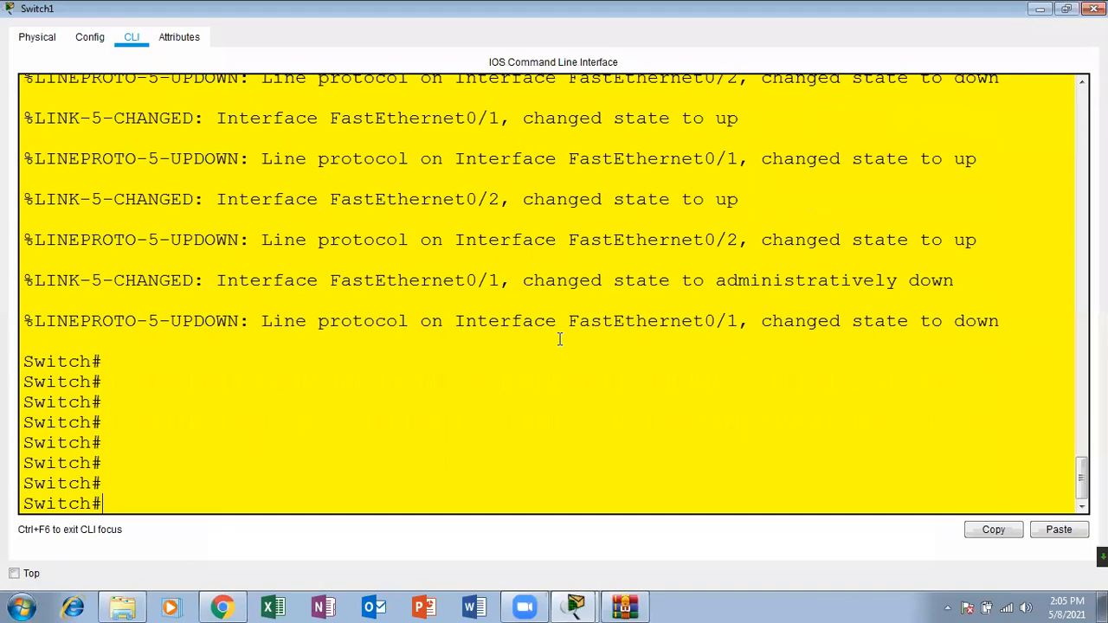
text(sh mac-)
key(Tab)
key(Return)
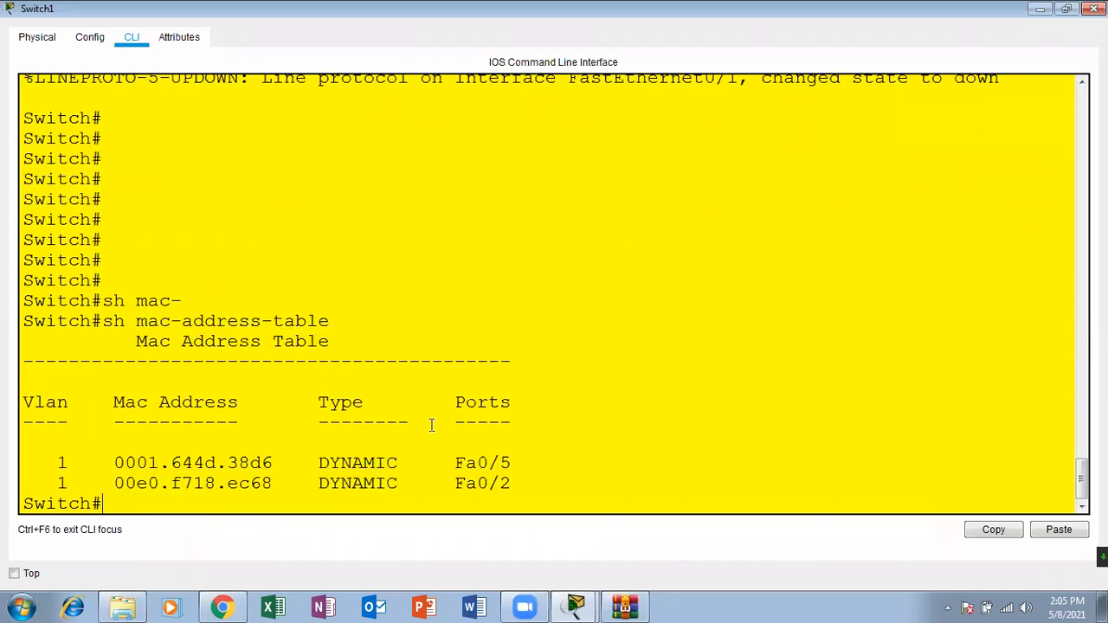
Step: Highlight the Fa0/2 and Fa0/5 MAC addresses in the table and return to a fresh Switch# prompt
drag(285, 483, 116, 482)
click(205, 507)
key(Return)
key(Return)
key(Return)
key(Return)
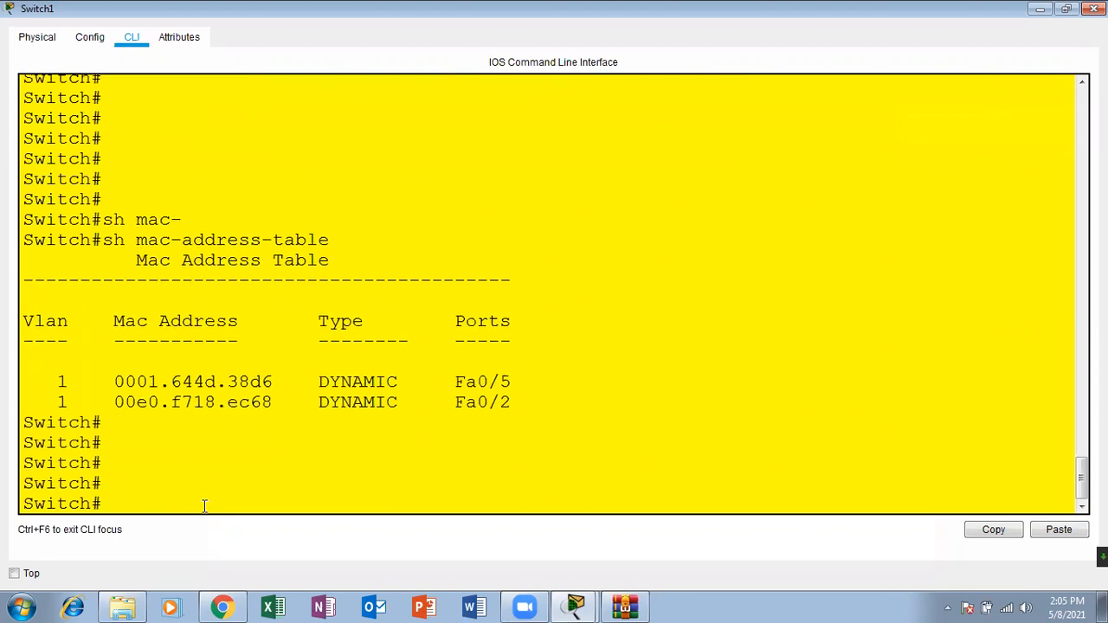
drag(274, 382, 119, 405)
click(169, 485)
key(Return)
key(Return)
key(Return)
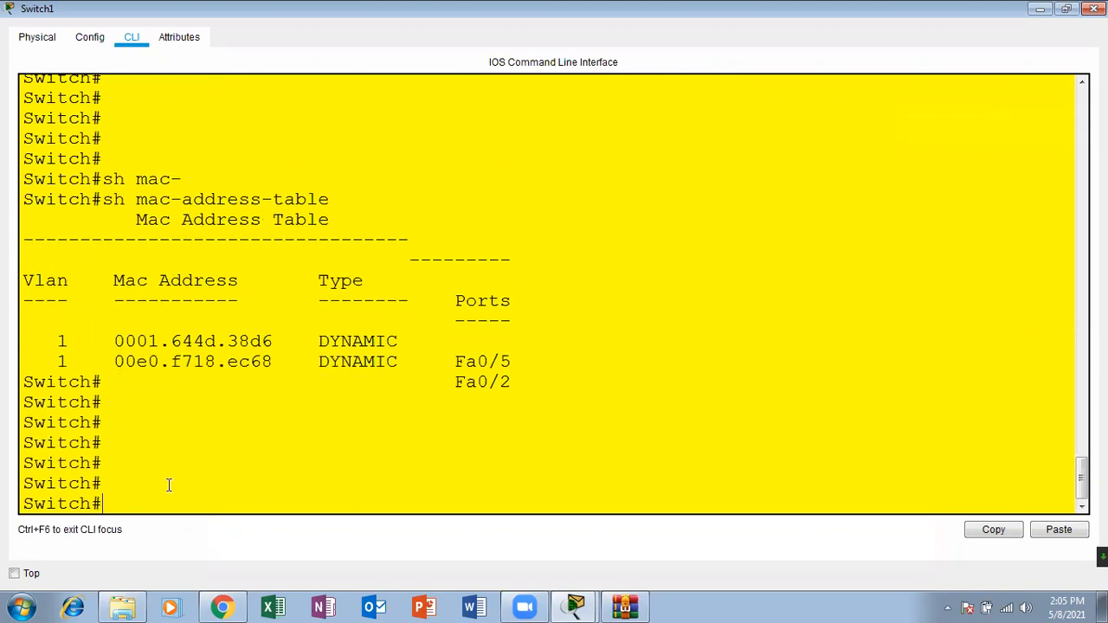
Step: Run sh port-security interface fastEthernet 0/1 at the Switch# prompt
text(sh )
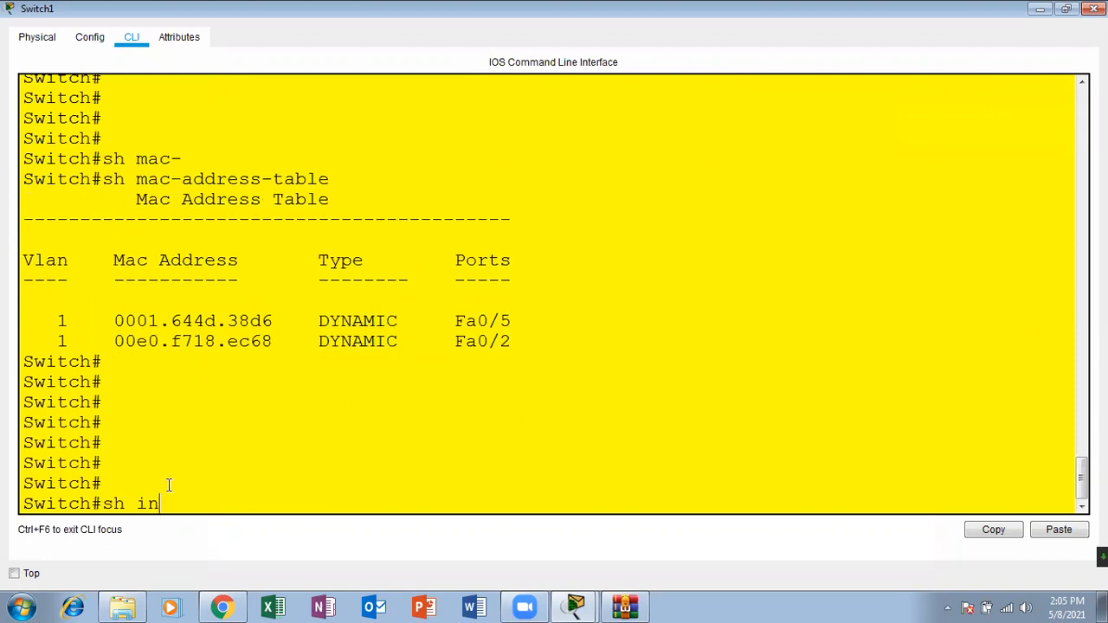
text(po)
key(Tab)
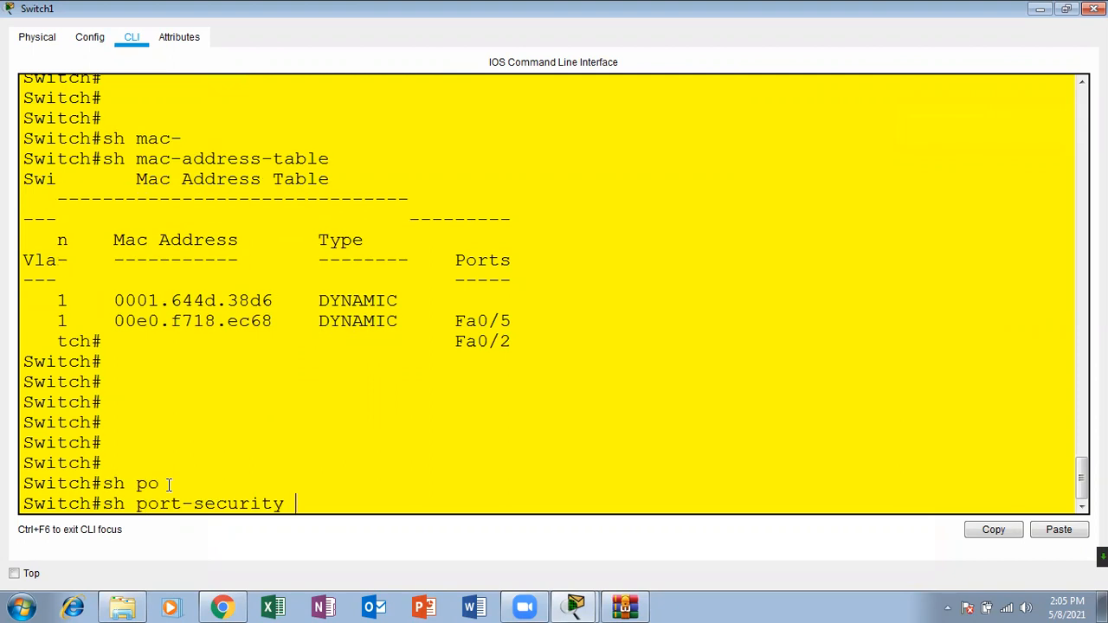
text(inter)
key(Tab)
text(fa)
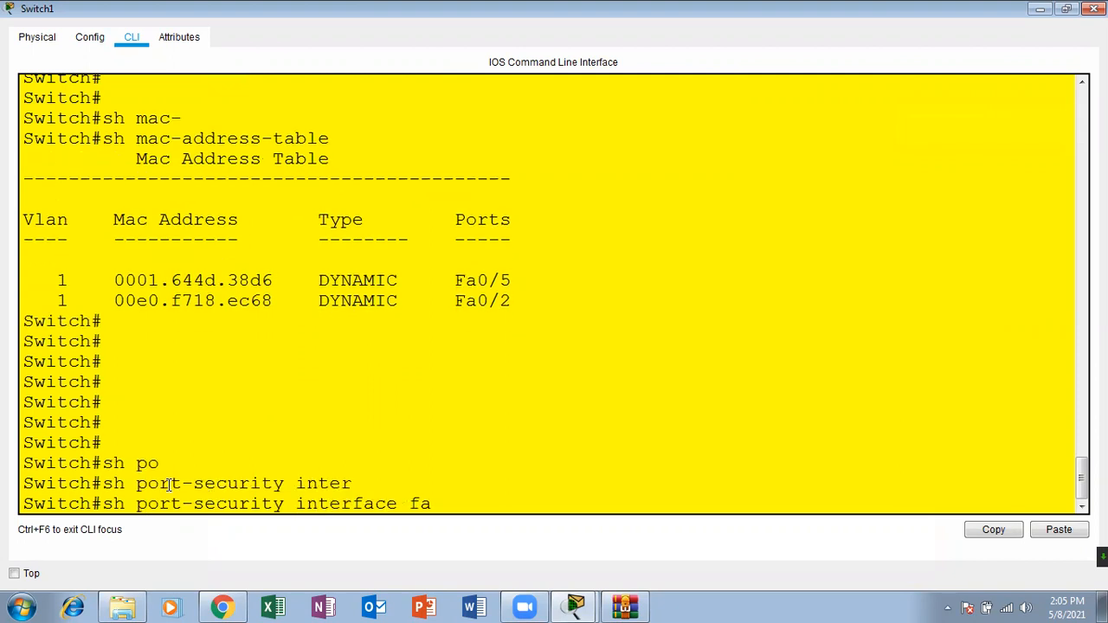
text(s)
key(Tab)
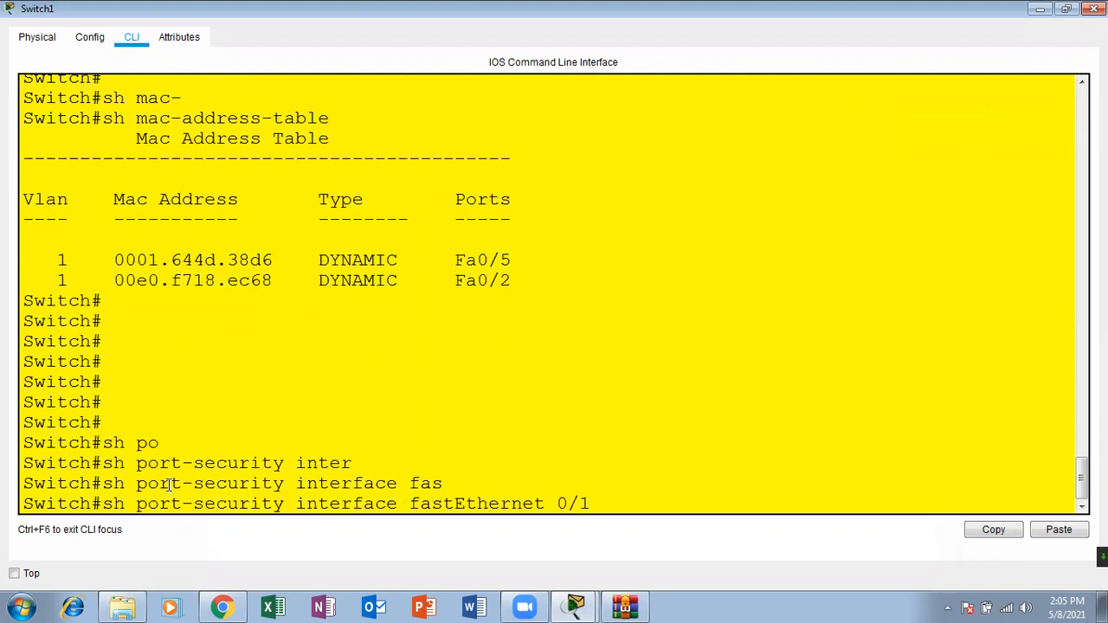
key(Return)
key(Return)
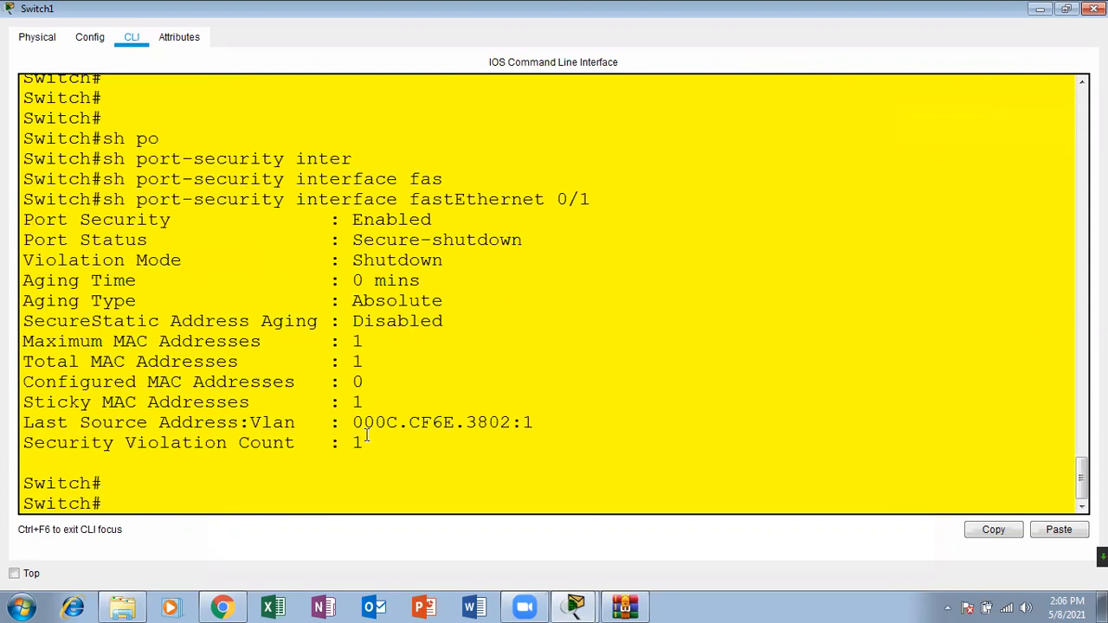
Step: Highlight Fa0/1's last source MAC address, compare it with the MAC address table, and return to the topology
drag(354, 423, 508, 431)
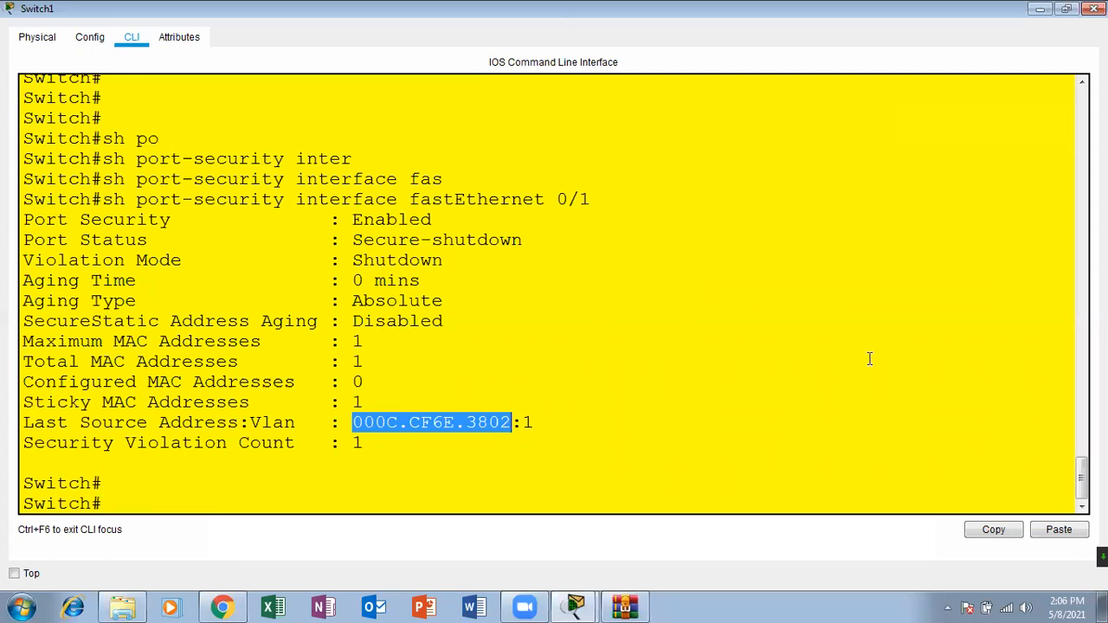
mouse_move(1082, 478)
mouse_down()
mouse_move(1081, 433)
mouse_move(1080, 481)
mouse_move(1080, 457)
mouse_up()
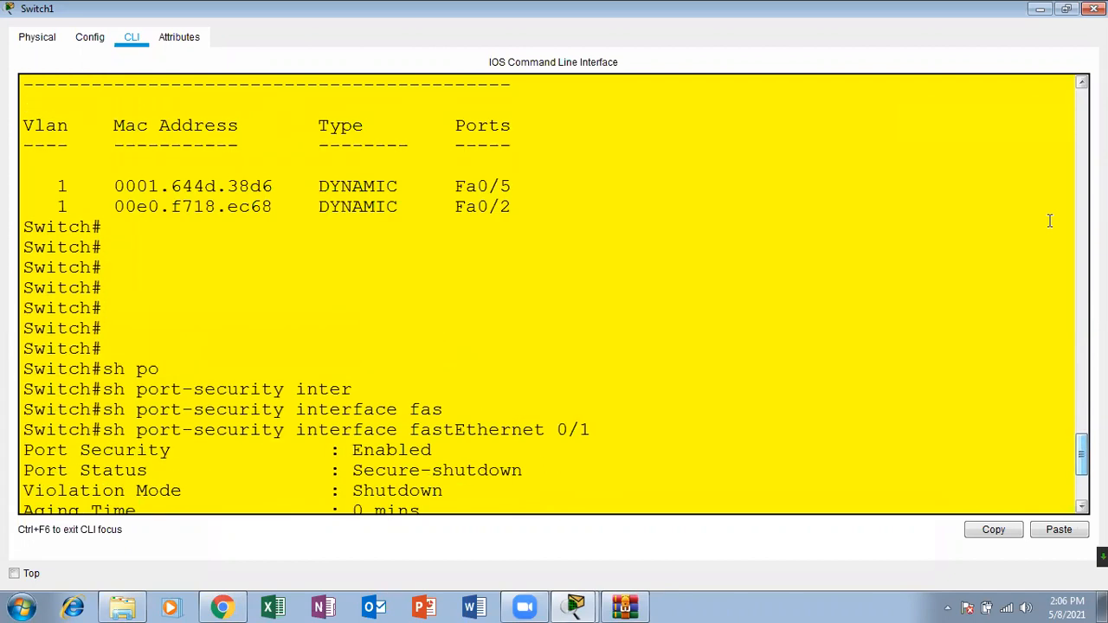
click(1042, 9)
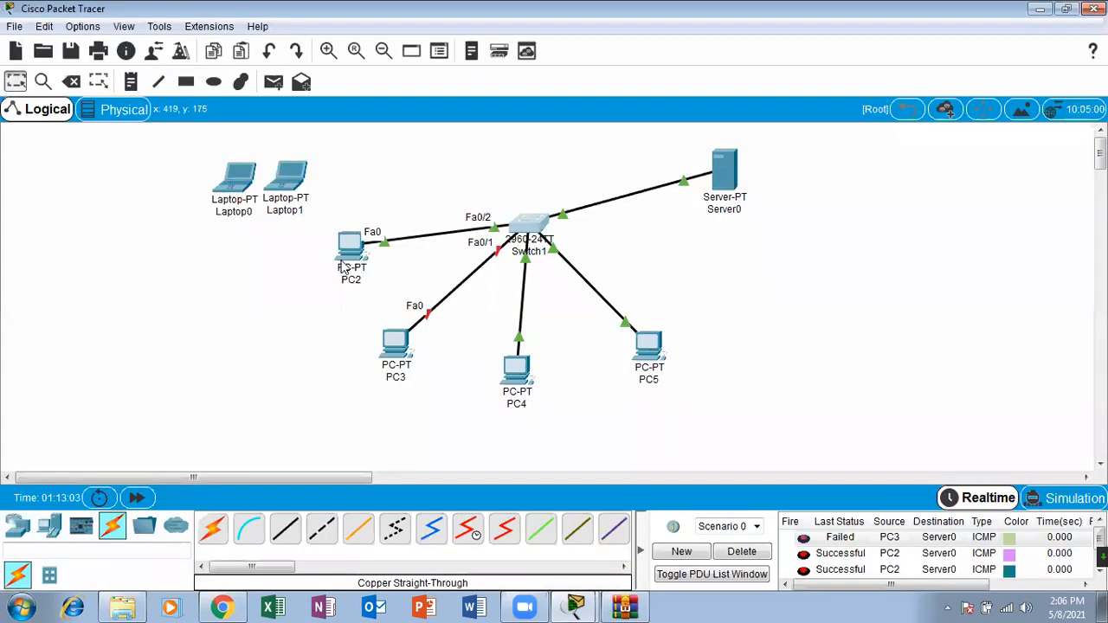
mouse_move(345, 261)
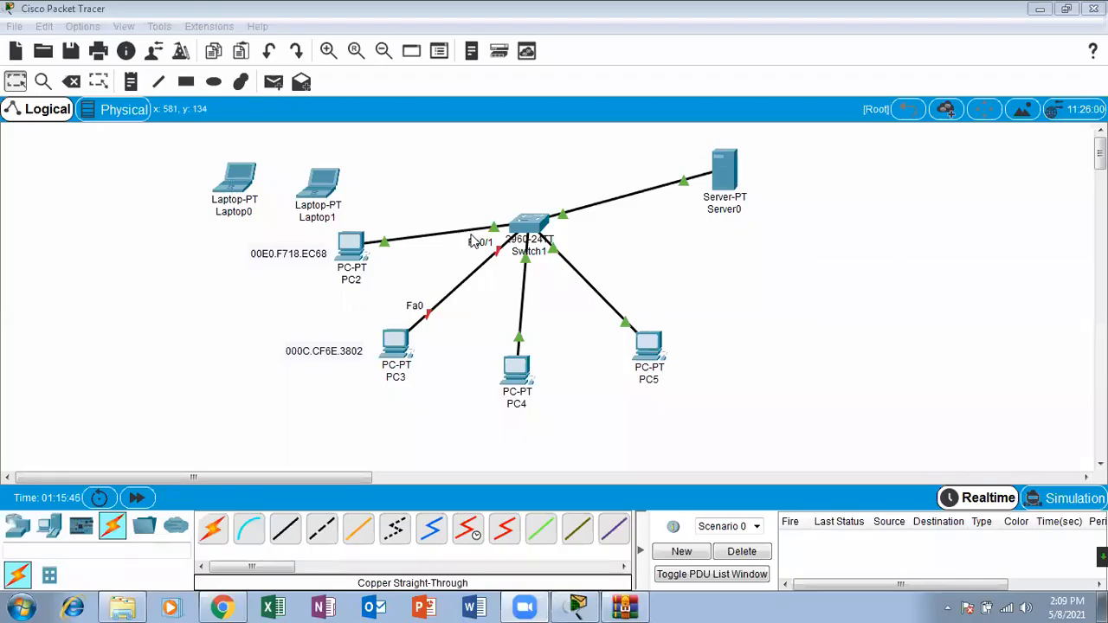
Step: Reopen Switch1's CLI maximized and abort the name lookup started by a stray apostrophe
click(535, 235)
click(743, 80)
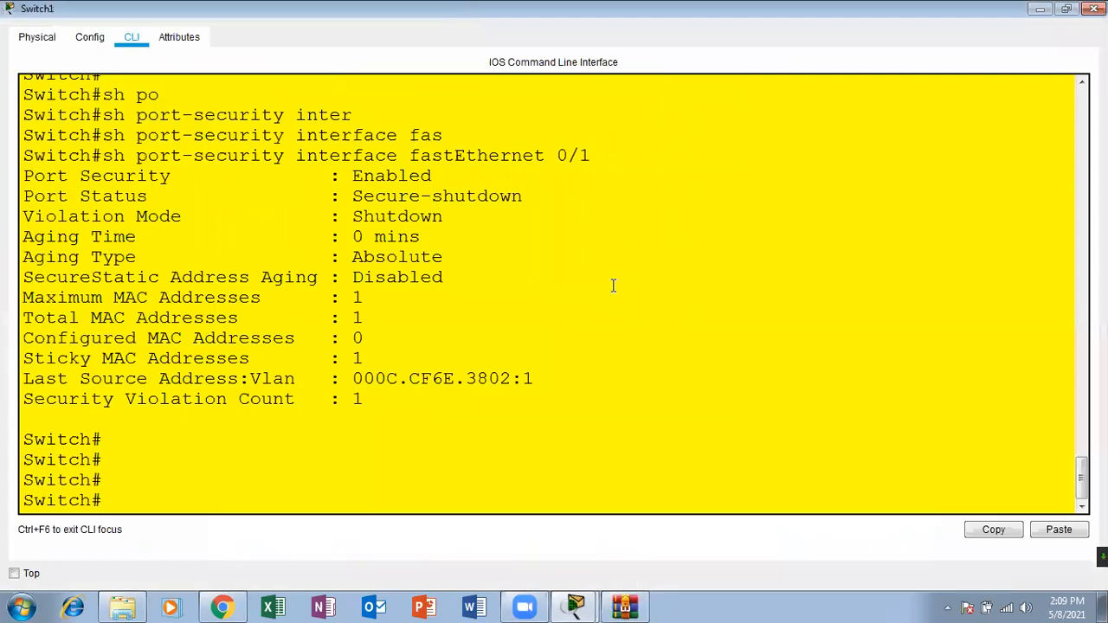
text(')
key(Return)
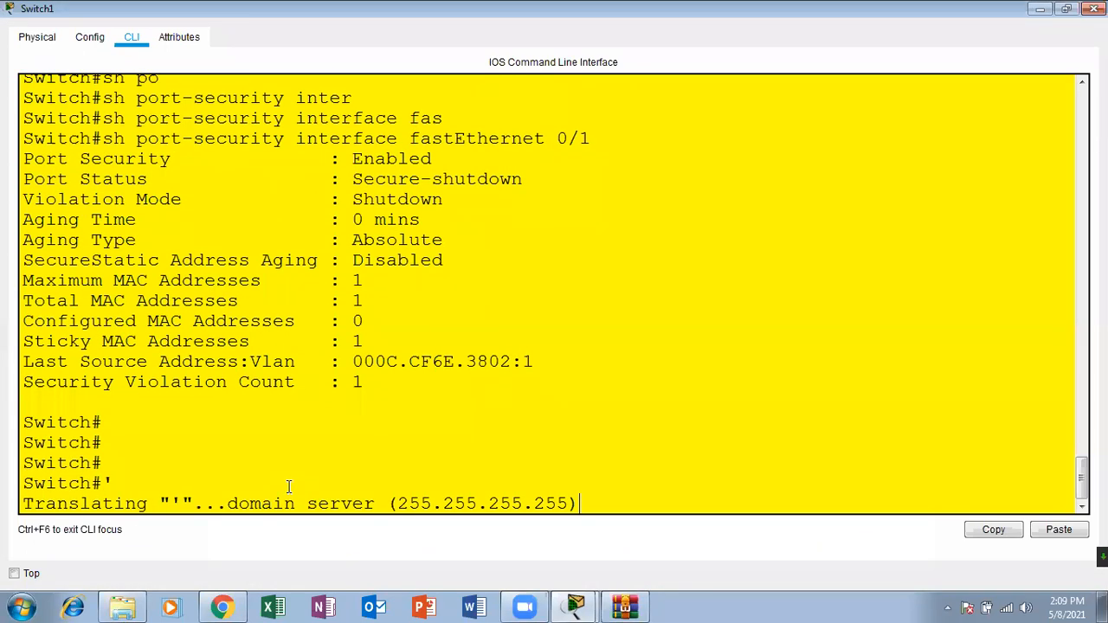
key(ctrl+shift+6)
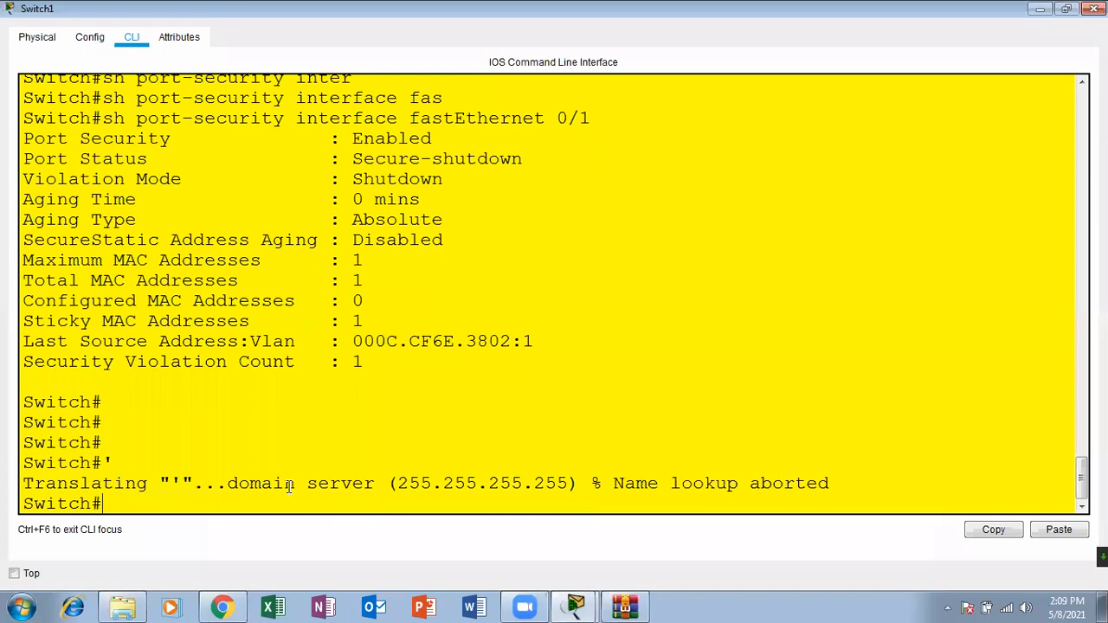
Step: Run sh port-security on Switch1 to list its secured ports
key(Return)
key(Return)
key(Return)
text(sh po)
key(Tab)
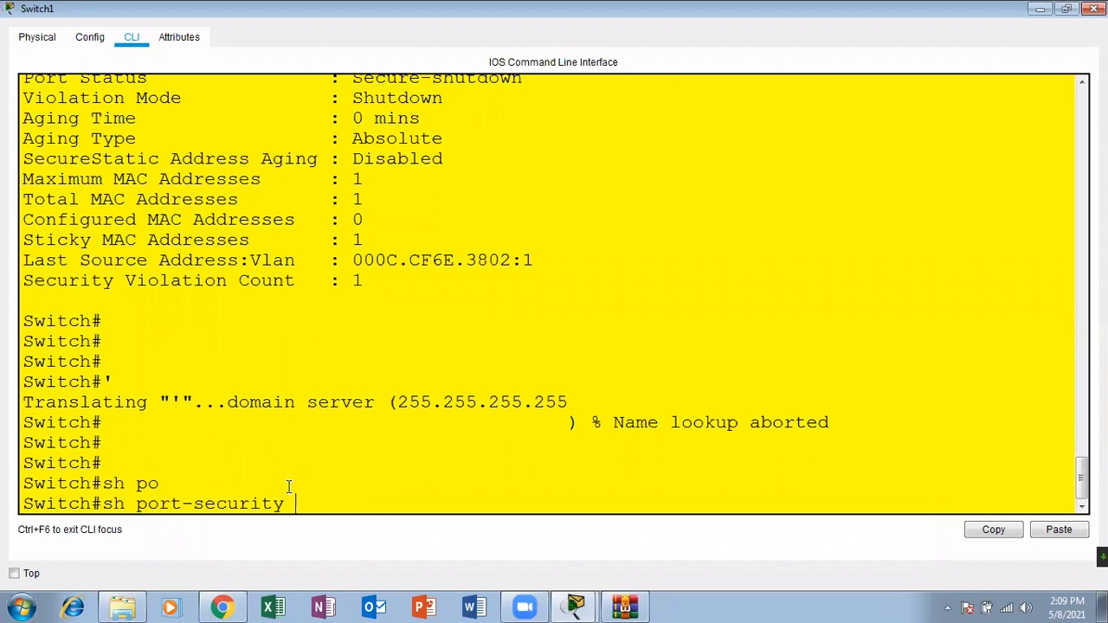
key(Return)
key(Return)
key(Return)
key(Return)
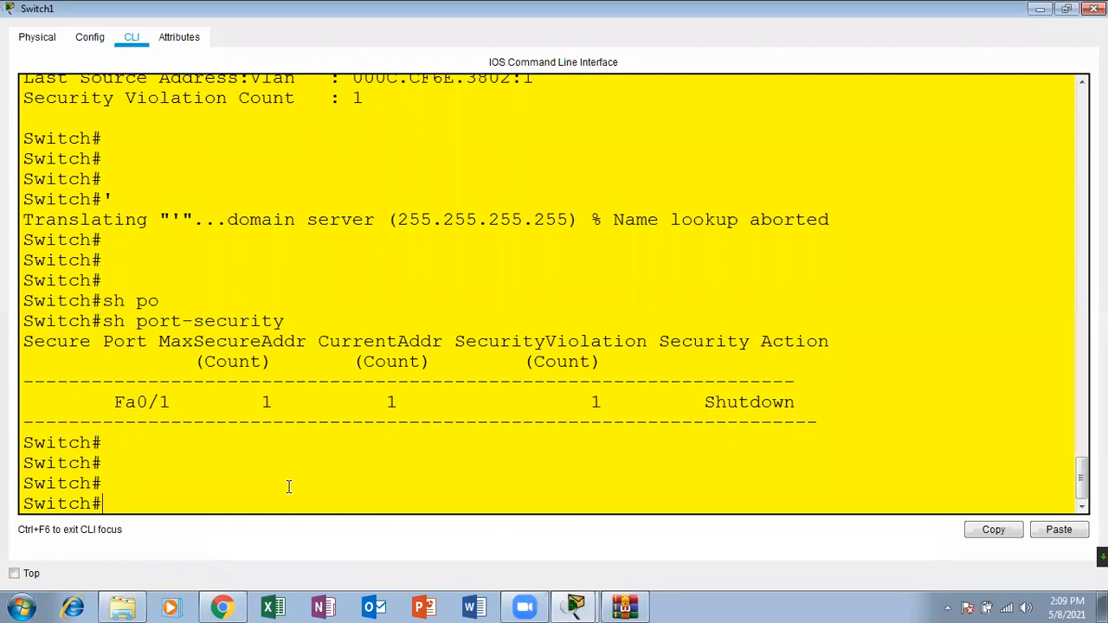
Step: Highlight Fa0/1's security action in the port-security summary and return to a fresh Switch# prompt
drag(814, 403, 707, 404)
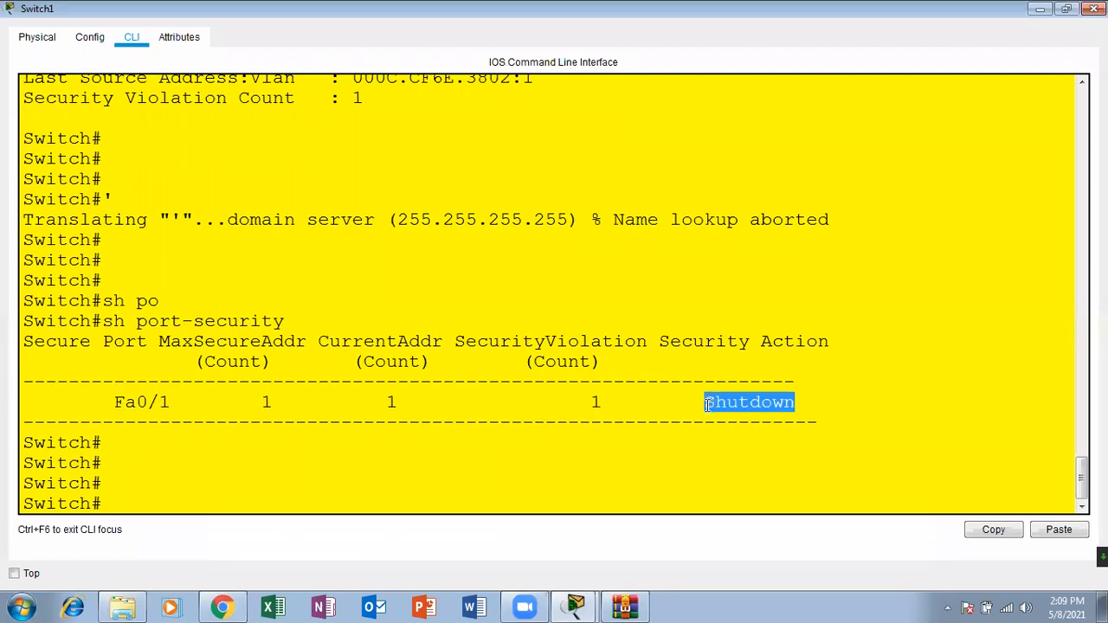
click(253, 469)
key(Return)
key(Return)
key(Return)
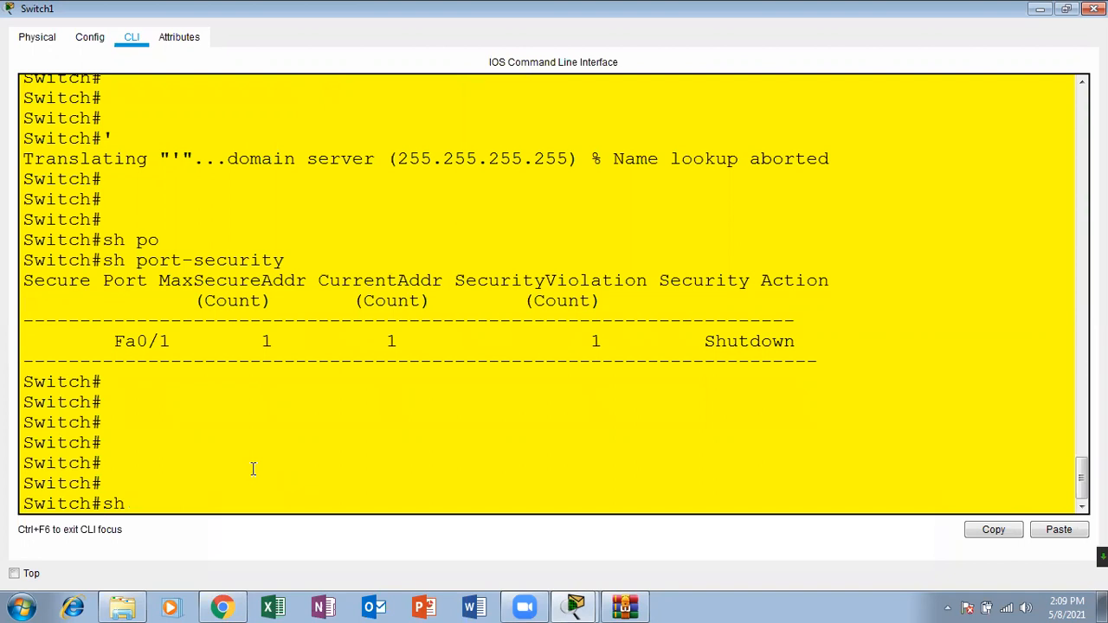
Step: Display Switch1's running configuration and page down to the FastEthernet0/1 section
text(sh run)
key(Tab)
key(Return)
key(Return)
key(Return)
key(Return)
key(Return)
key(Return)
key(Return)
key(Return)
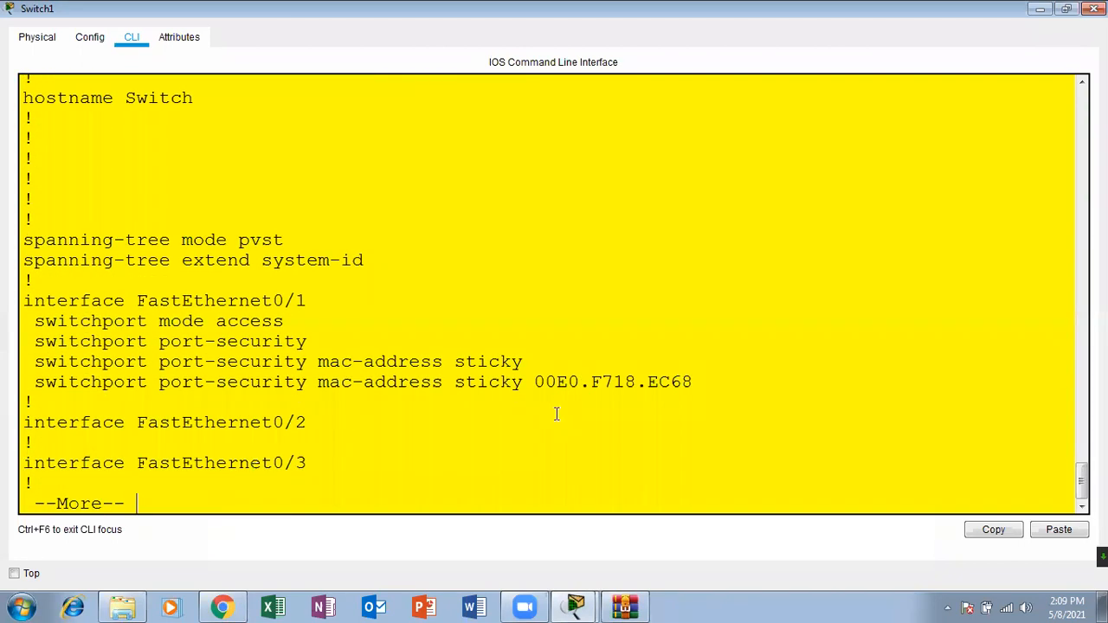
Step: Copy the sticky MAC address 00E0.F718.EC68 from the FastEthernet0/1 configuration and close the Switch1 window
drag(535, 385, 697, 385)
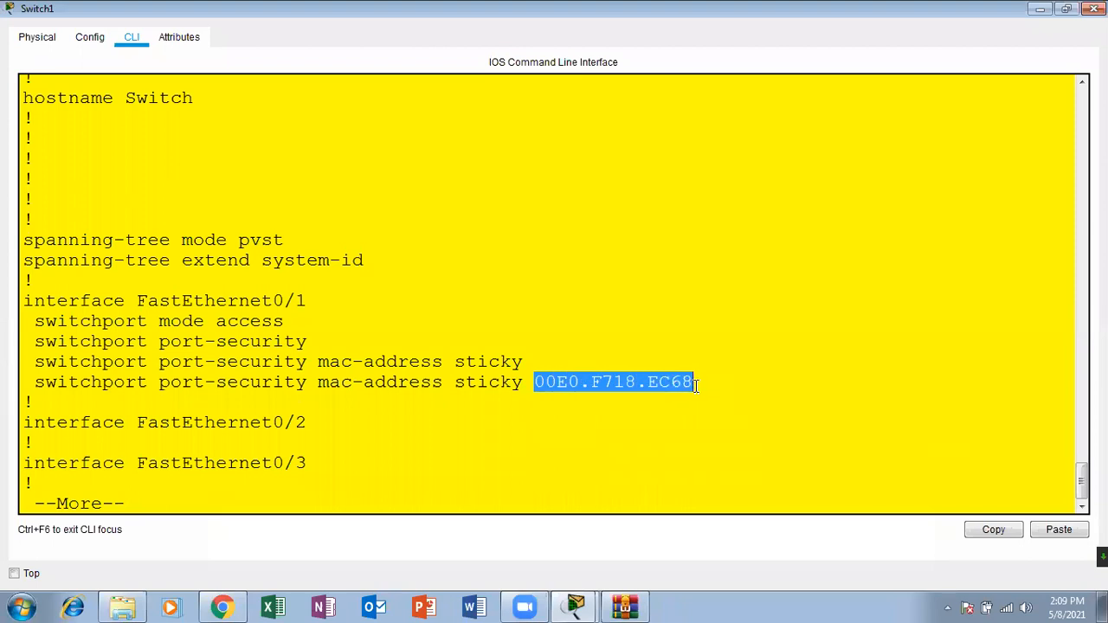
right_click(673, 385)
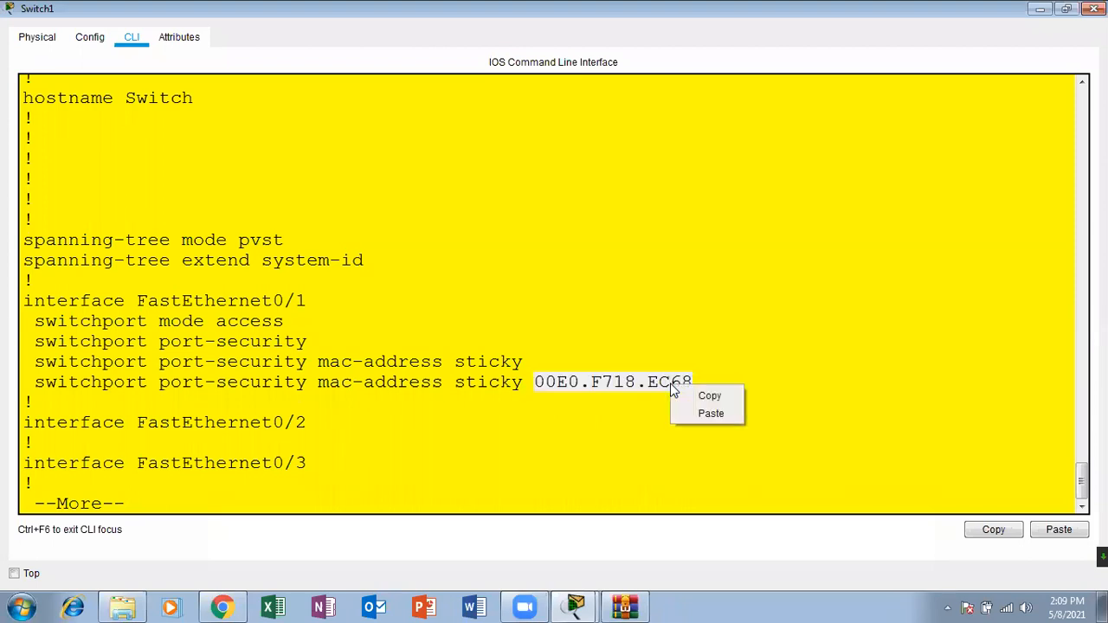
click(700, 395)
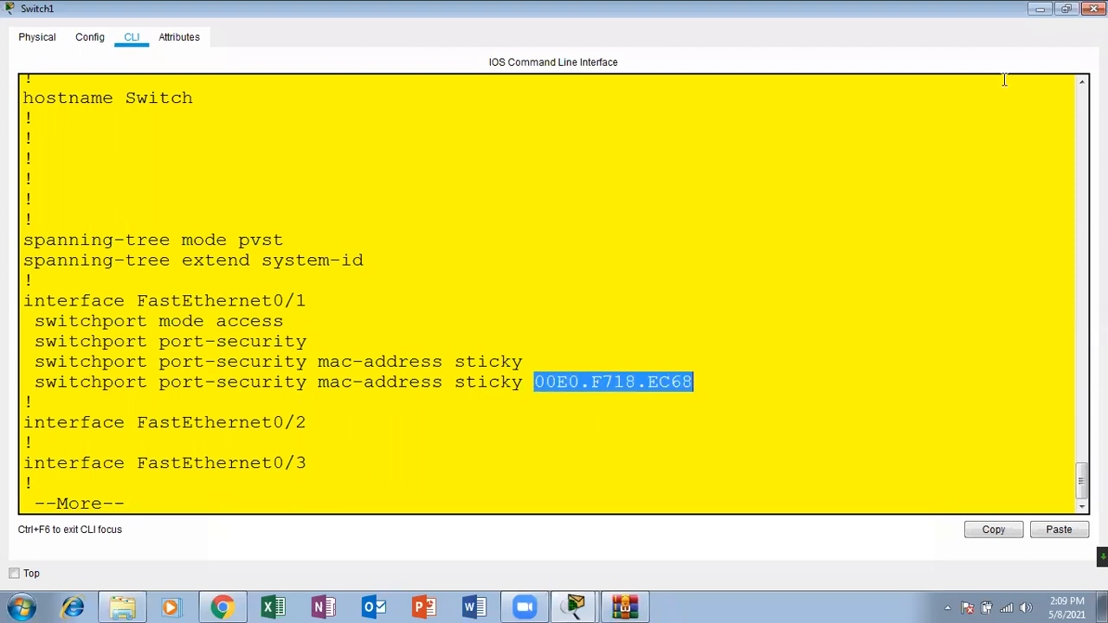
click(1094, 8)
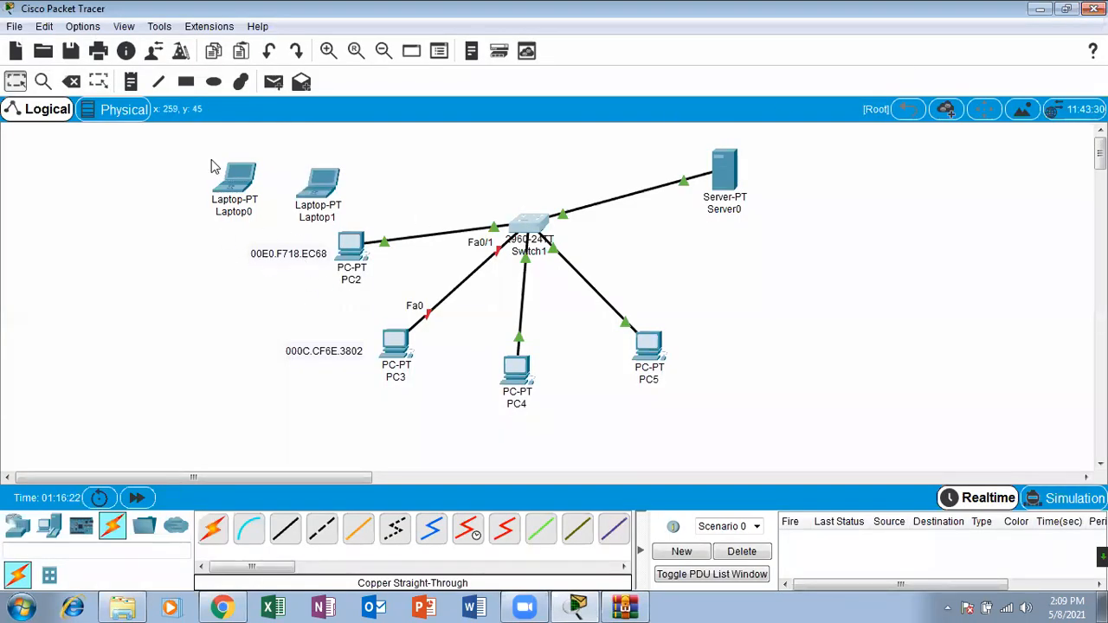
Step: Add a workspace note with the copied MAC address 00E0.F718.EC68 and position it beside Switch1 on PC3's link
click(129, 91)
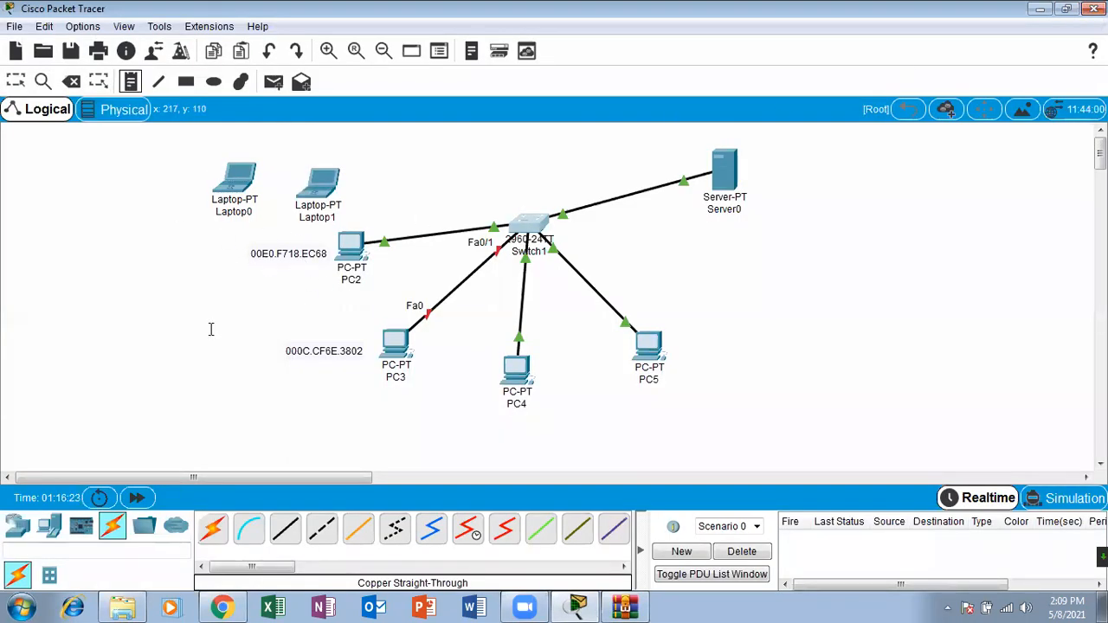
click(505, 195)
key(ctrl+v)
click(500, 200)
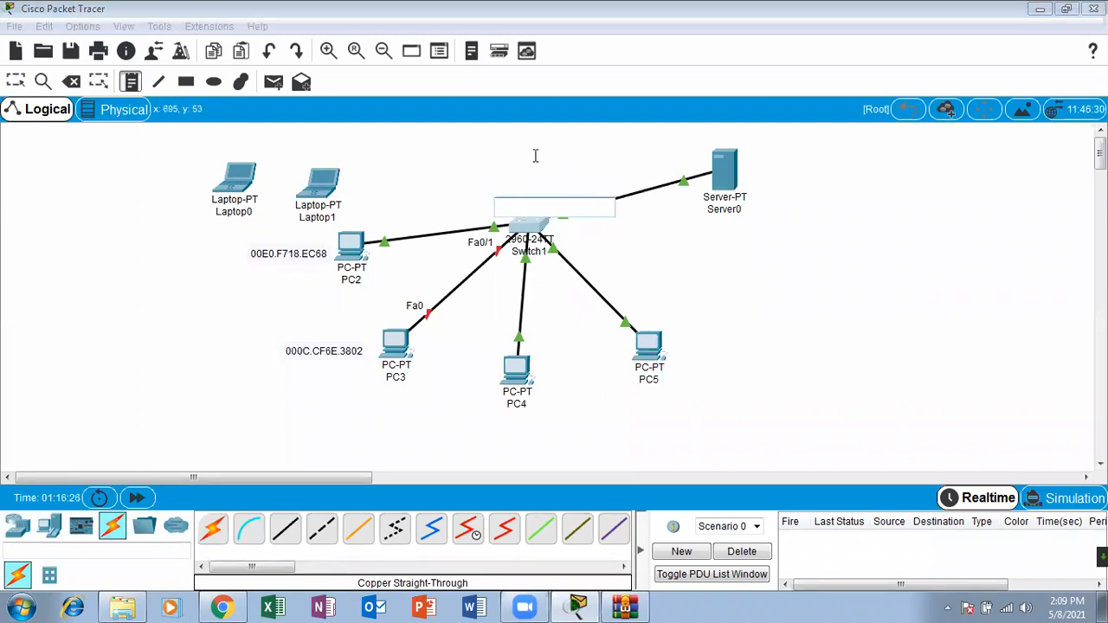
click(15, 80)
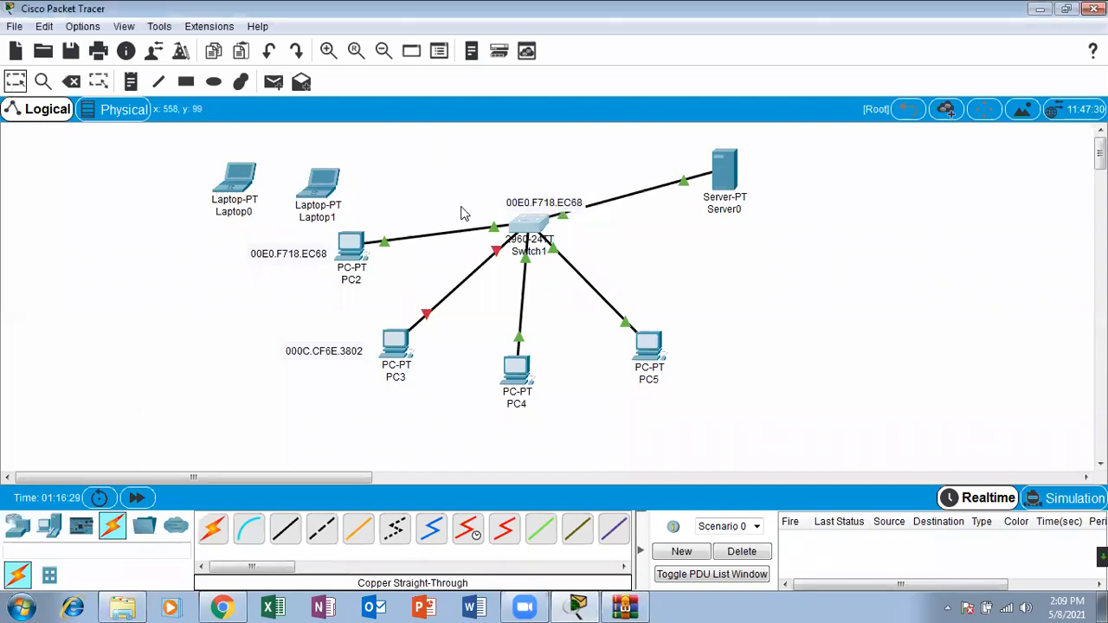
drag(533, 213, 467, 264)
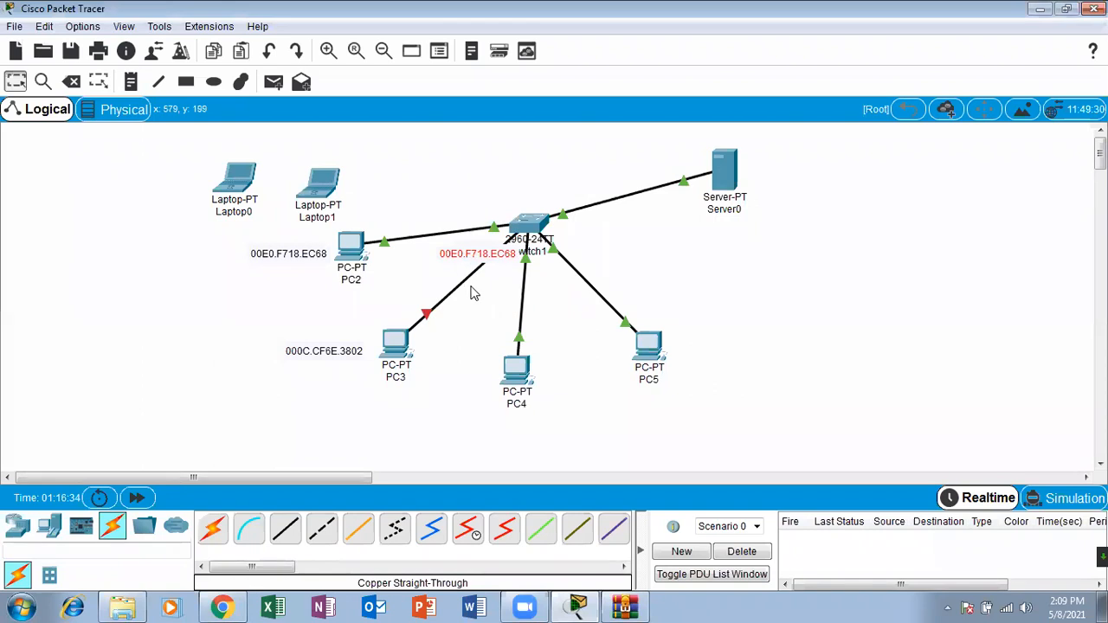
click(486, 294)
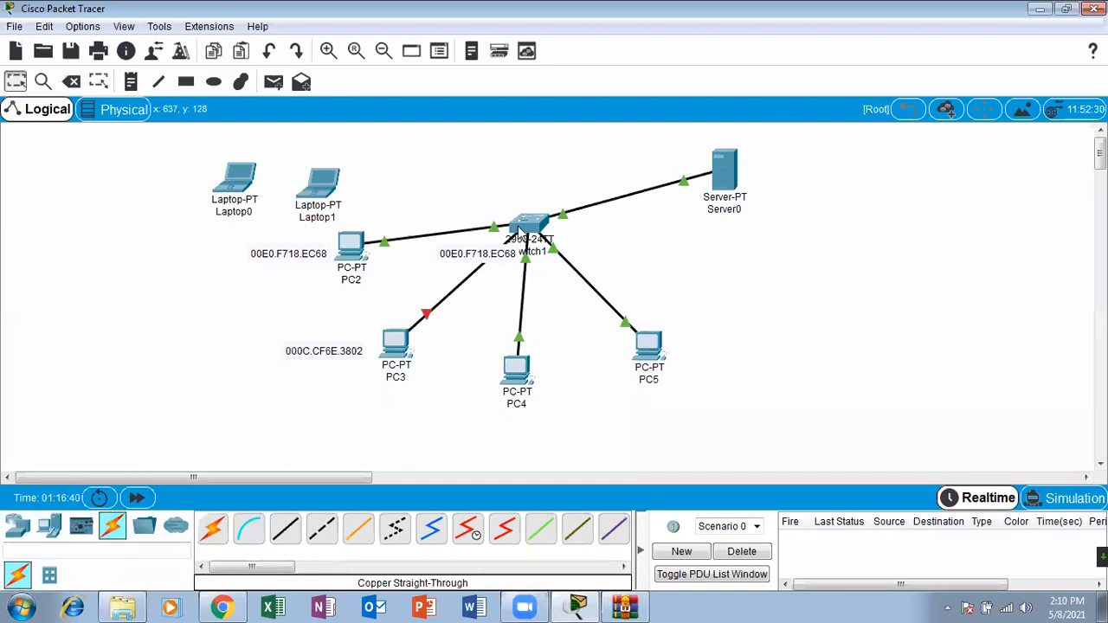
Step: Reopen Switch1's CLI maximized and page through the rest of the running configuration to the Switch# prompt
click(522, 227)
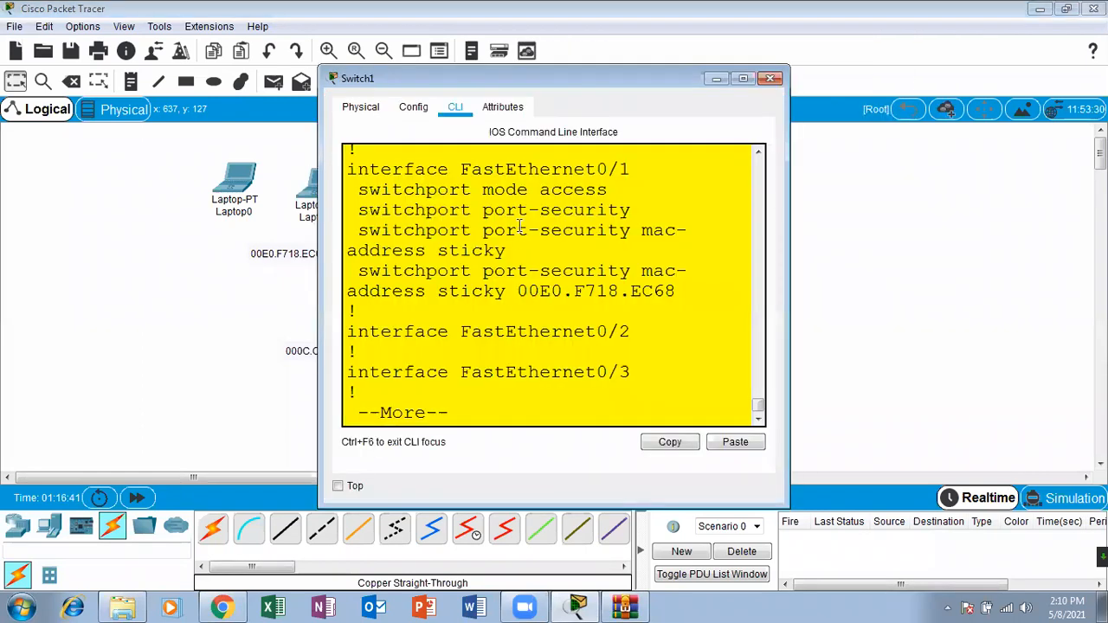
click(743, 79)
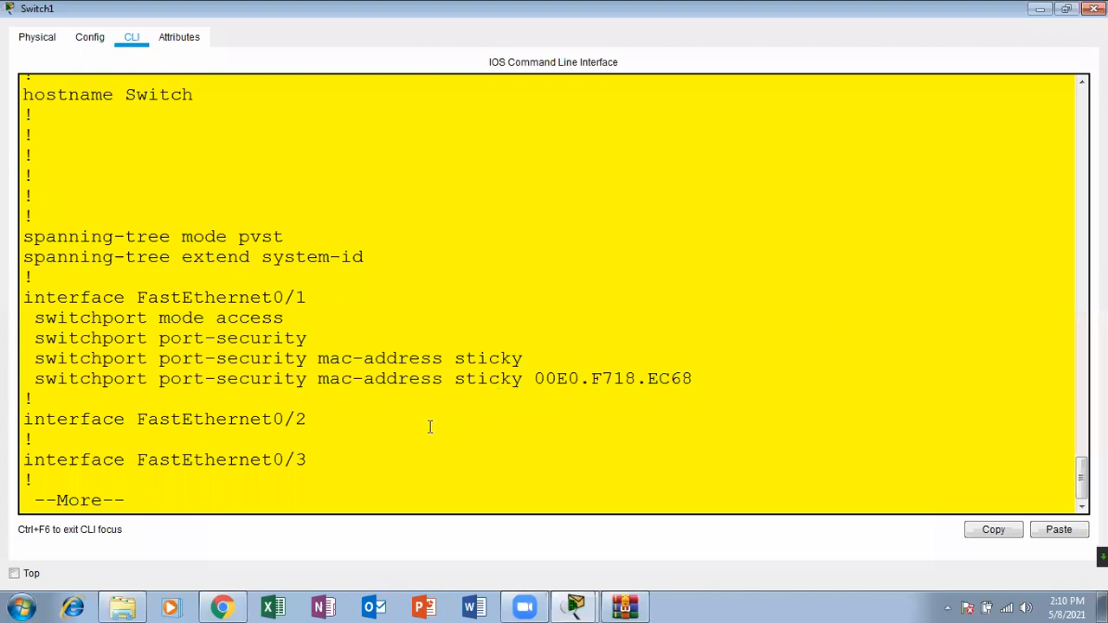
key(Return)
key(Return)
key(Return)
key(Return)
key(Return)
key(Return)
key(Return)
key(Return)
key(Return)
key(Return)
key(Return)
key(Return)
key(Return)
key(Return)
key(Return)
key(Return)
key(Return)
key(Return)
key(Return)
key(Return)
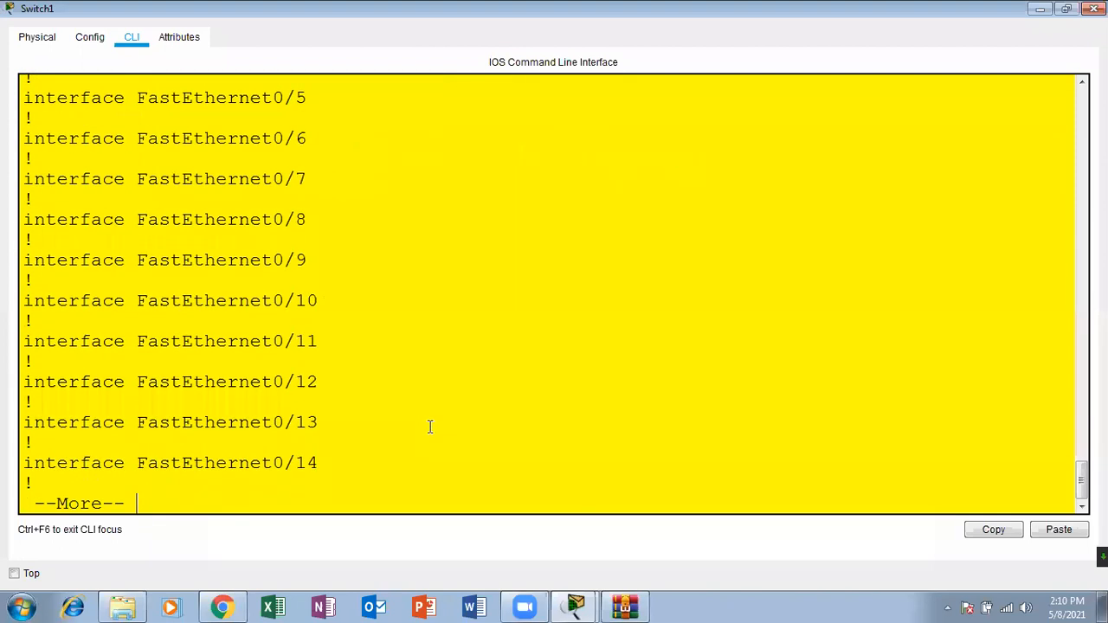
key(Return)
key(Return)
key(Return)
key(Return)
key(Return)
key(Return)
key(Return)
key(Return)
key(Return)
key(Return)
key(Return)
key(Return)
key(Return)
key(Return)
key(Return)
key(Return)
key(Return)
key(Return)
key(Return)
key(Return)
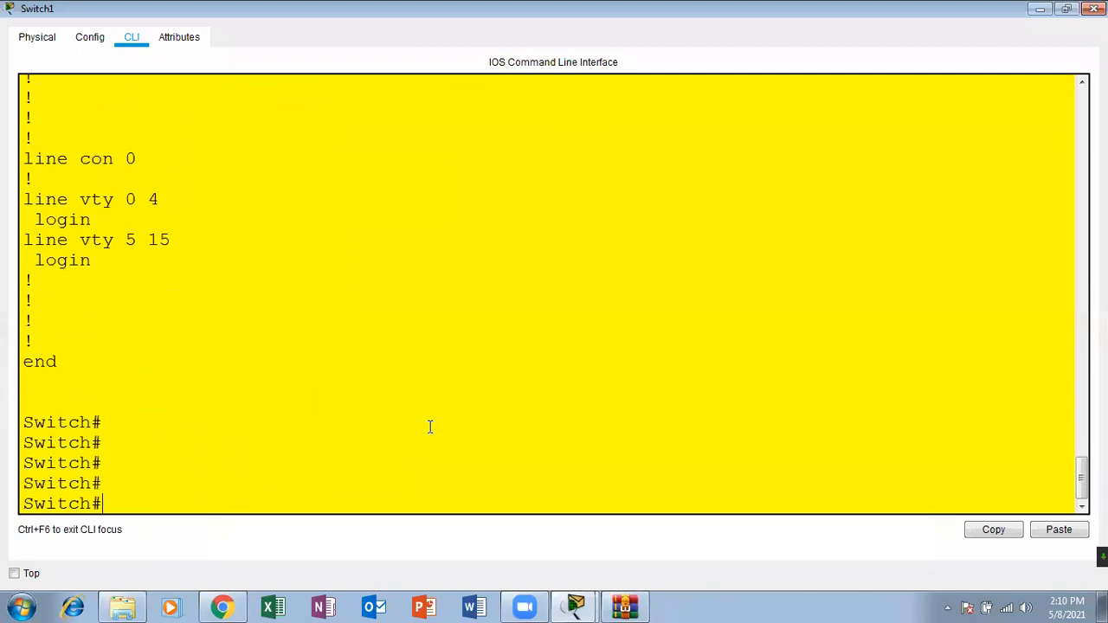
Step: Recheck Fa0/1's security status by running sh port-security interface fastEthernet 0/1 again
text(sh inter)
key(Tab)
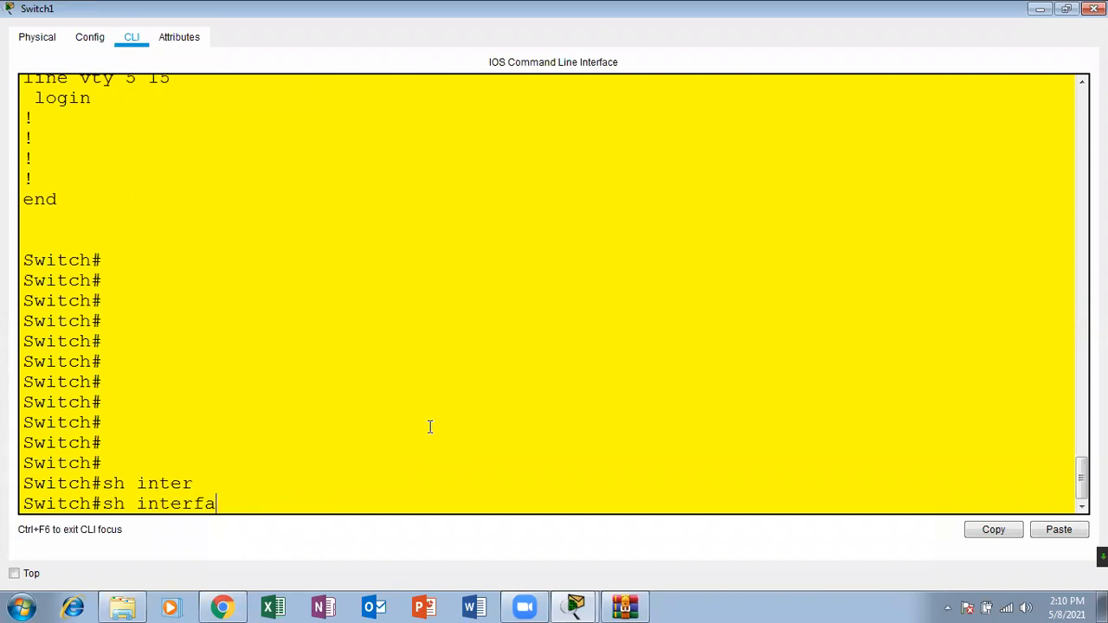
key(BackSpace)
key(BackSpace)
key(BackSpace)
key(BackSpace)
key(BackSpace)
key(BackSpace)
key(BackSpace)
text(po)
key(Tab)
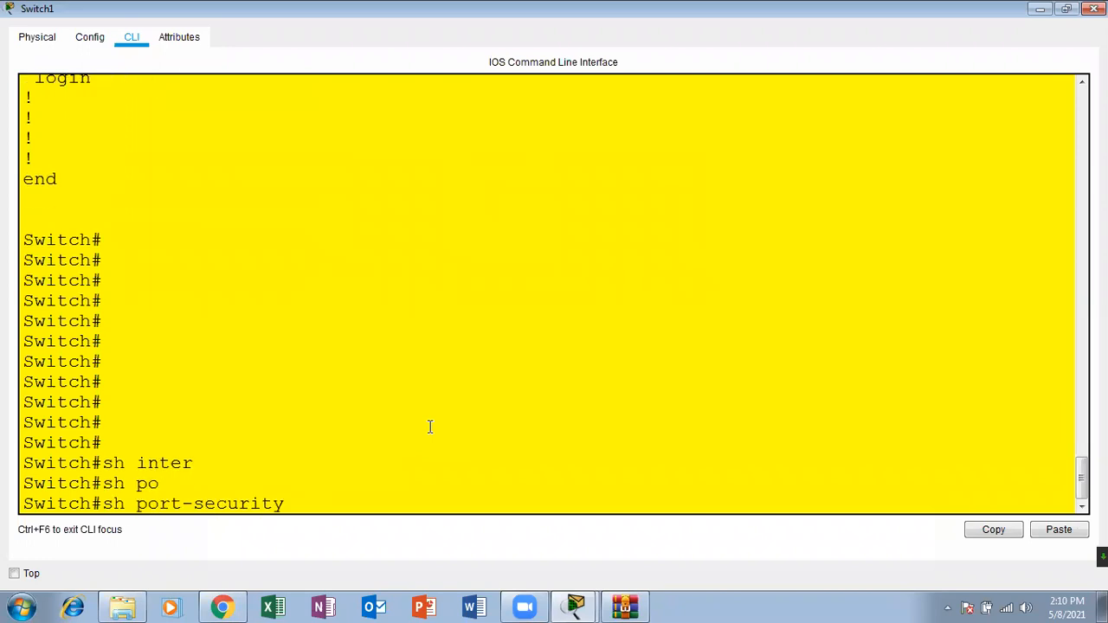
text(inter)
key(Tab)
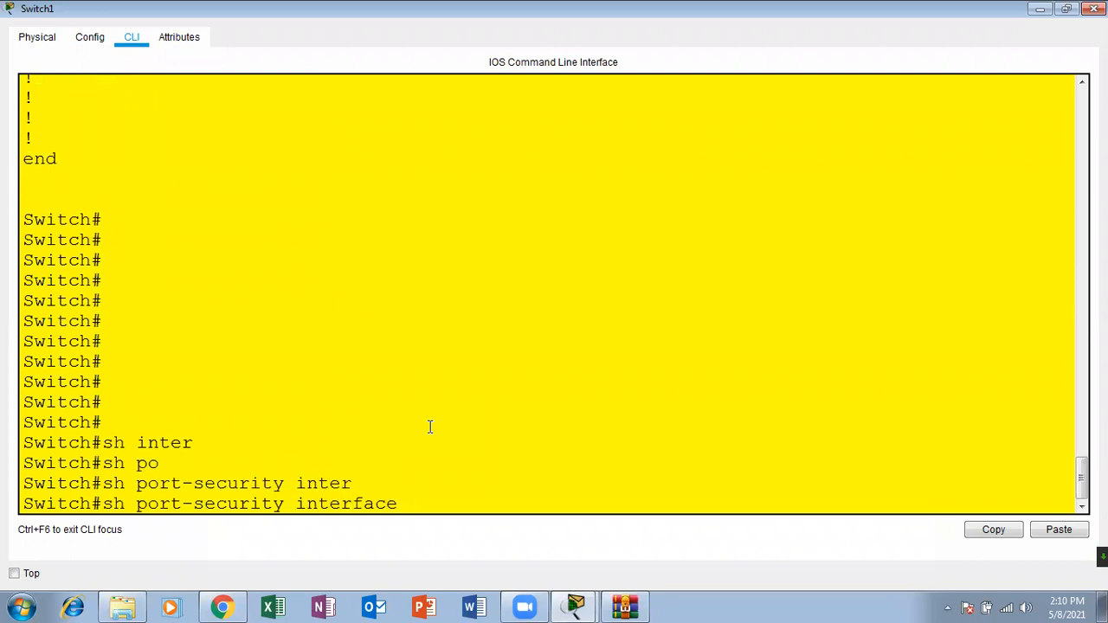
text(fas)
key(Tab)
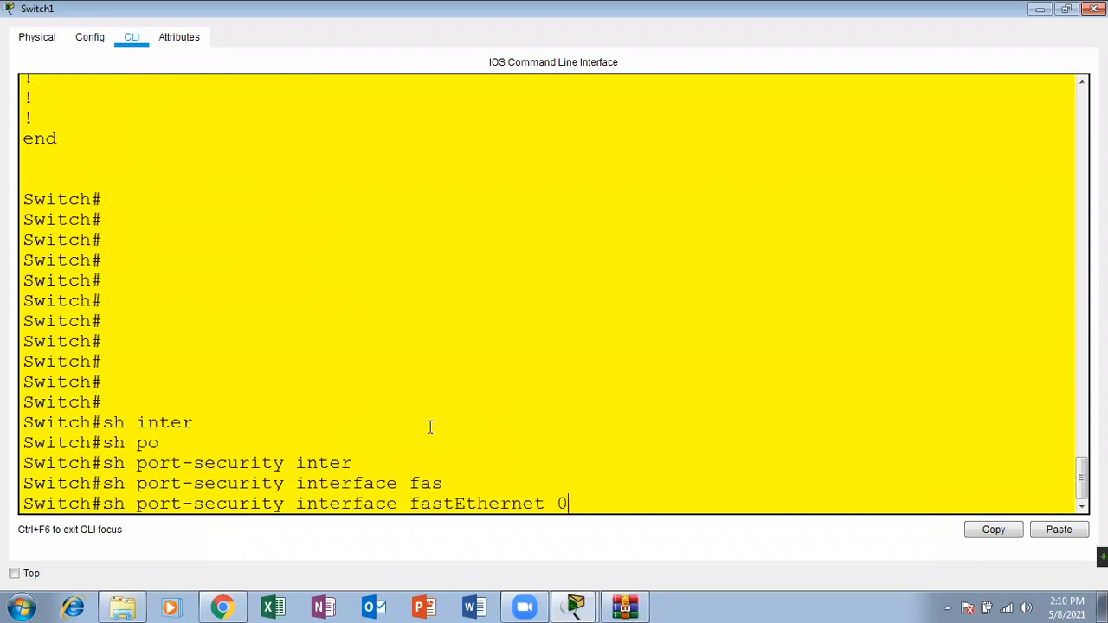
text(0/1)
key(Return)
key(Return)
key(Return)
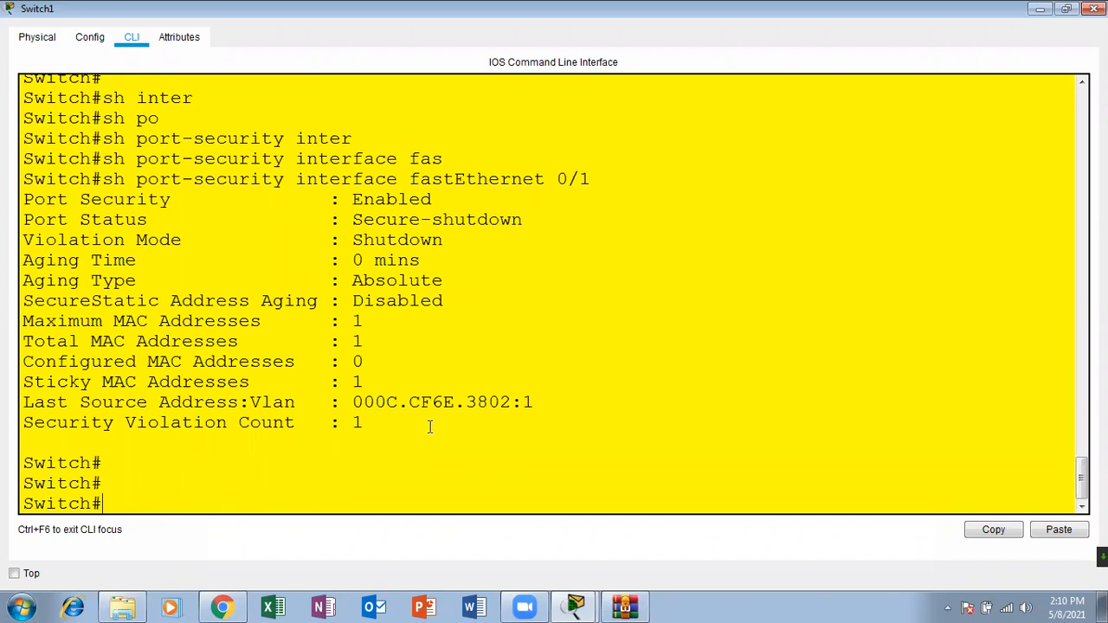
Step: Copy the last source address 000C.CF6E.3802 from the Fa0/1 port-security output and close the Switch1 window
drag(80, 402, 239, 403)
drag(22, 407, 227, 407)
drag(355, 402, 531, 400)
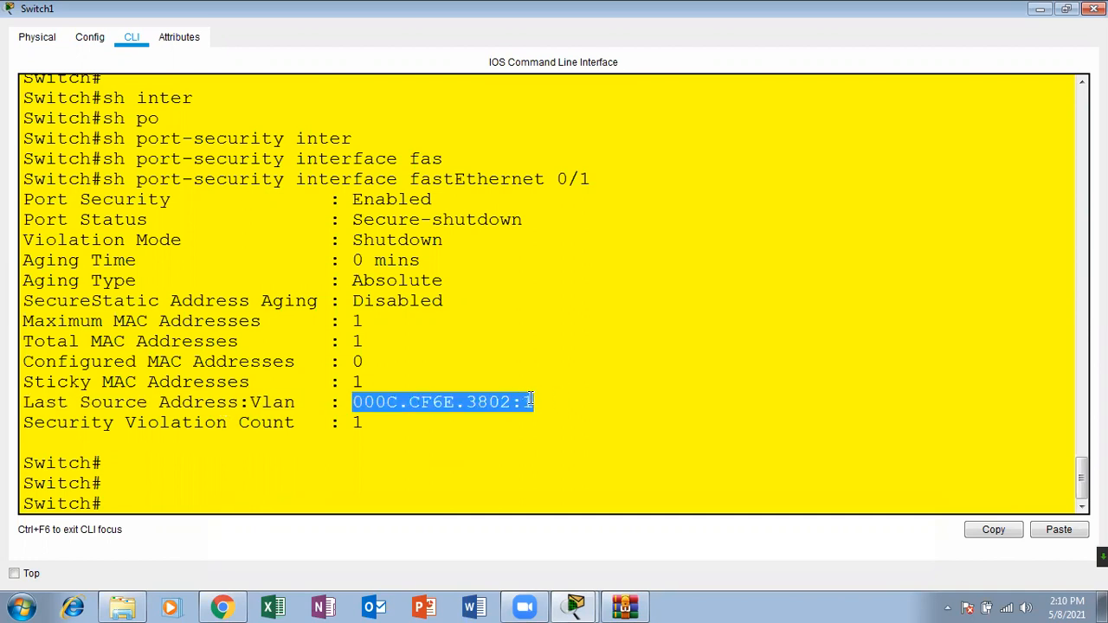
right_click(520, 398)
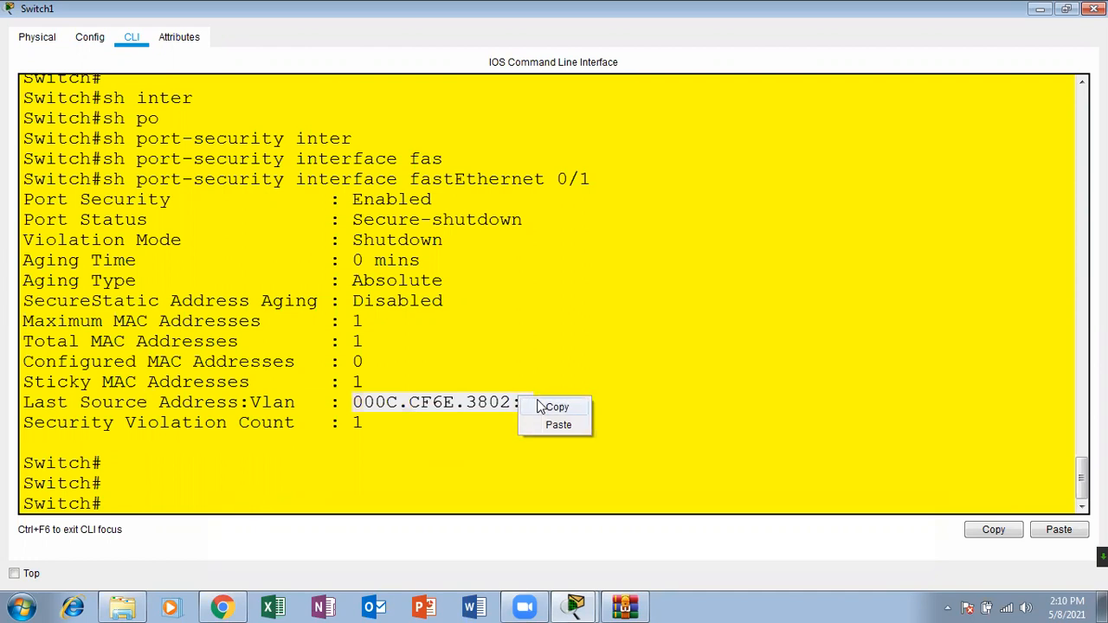
click(540, 404)
drag(513, 401, 357, 396)
right_click(357, 396)
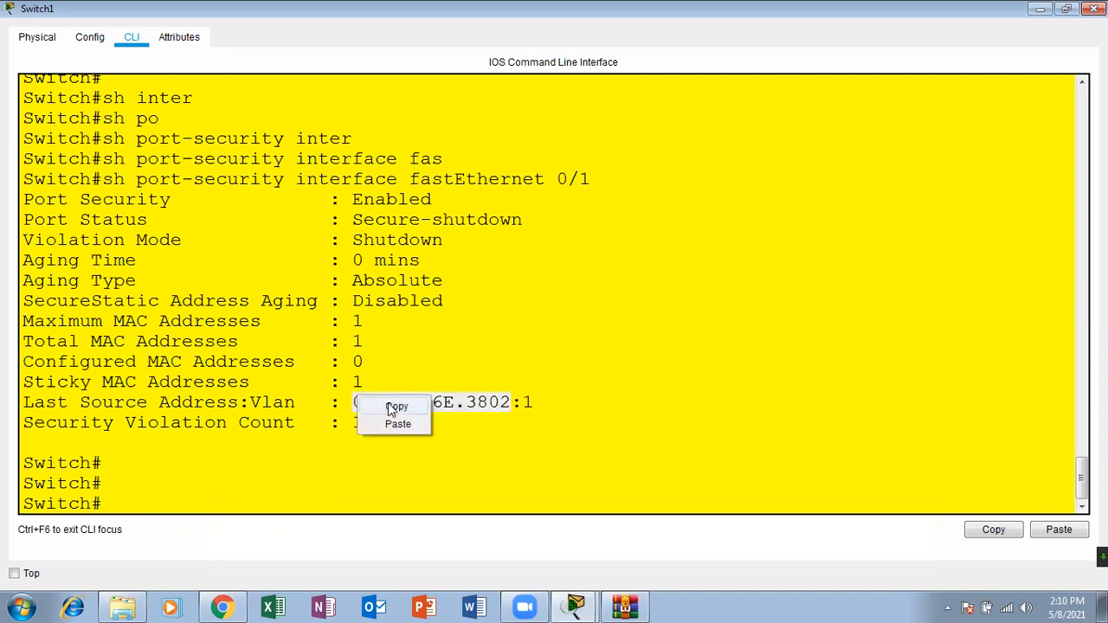
click(388, 403)
click(1094, 9)
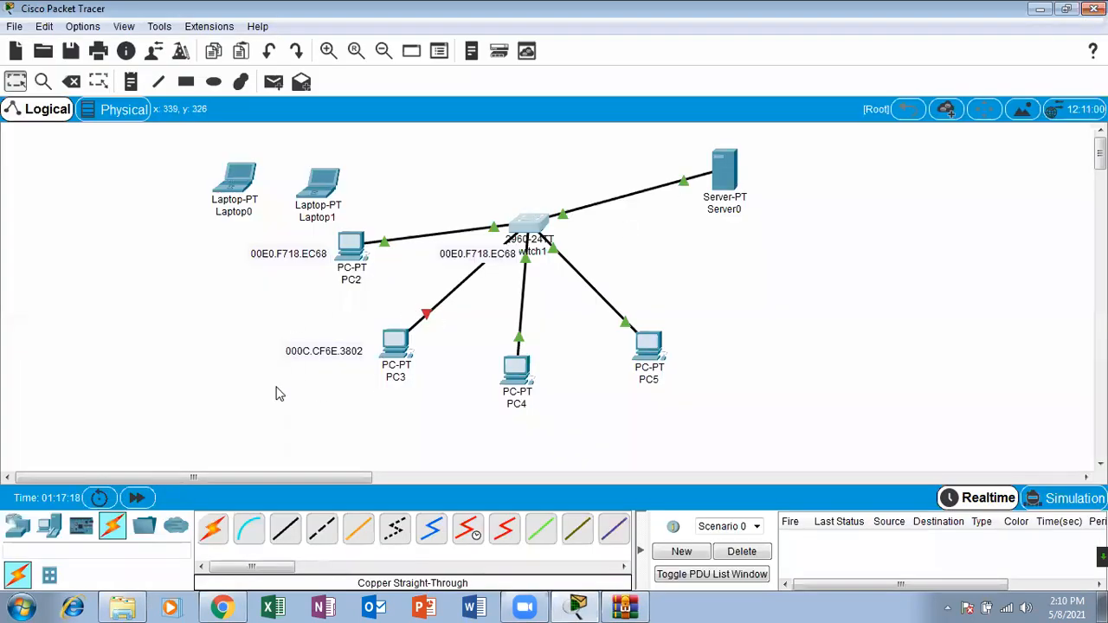
Step: Add a workspace note reading 000C.CF6E.3802 below PC3's address note, and shift PC2's address note closer to PC2
click(131, 81)
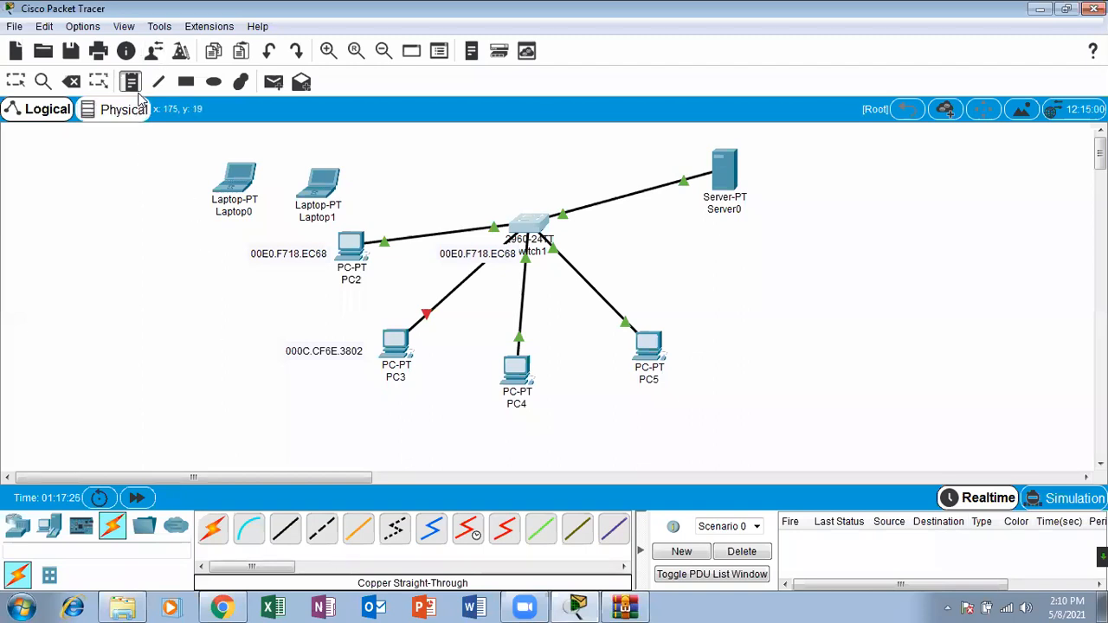
click(229, 378)
key(ctrl+v)
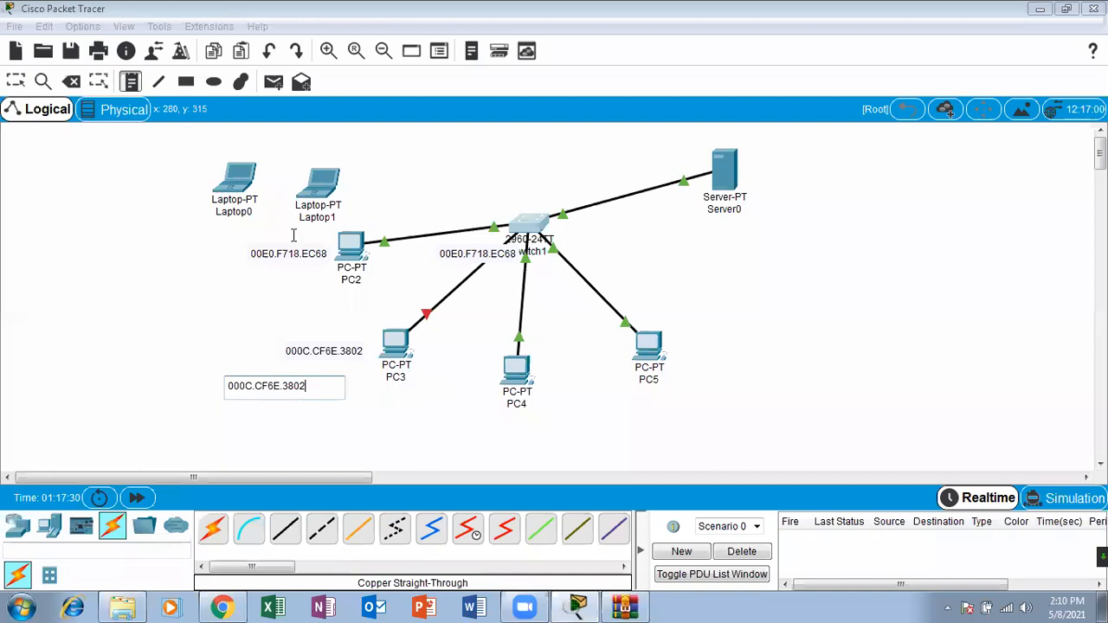
click(15, 80)
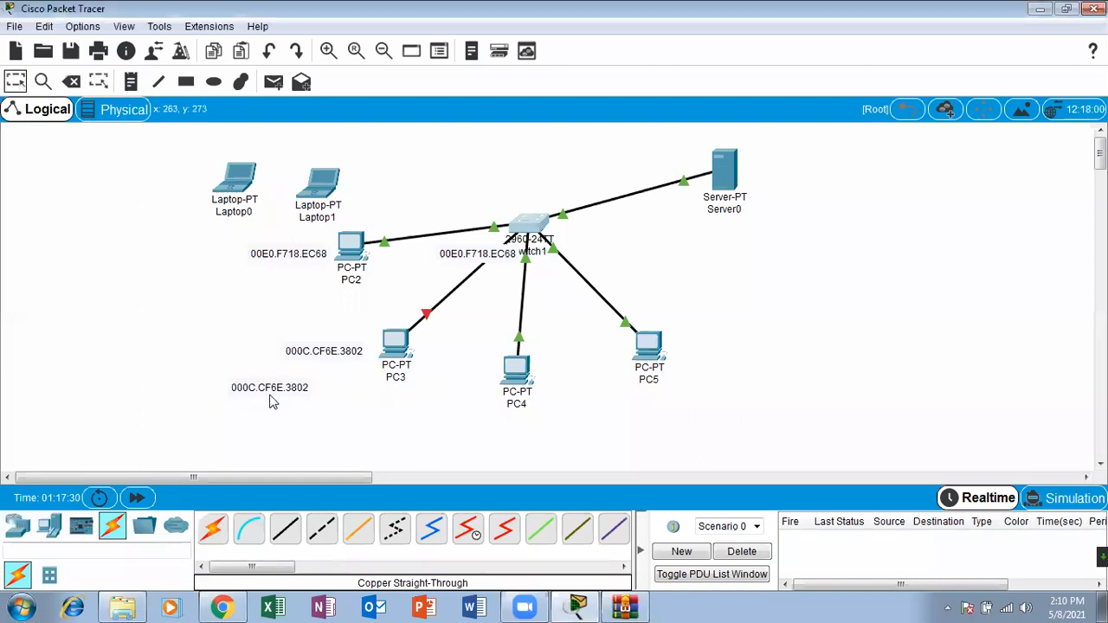
drag(270, 391, 293, 419)
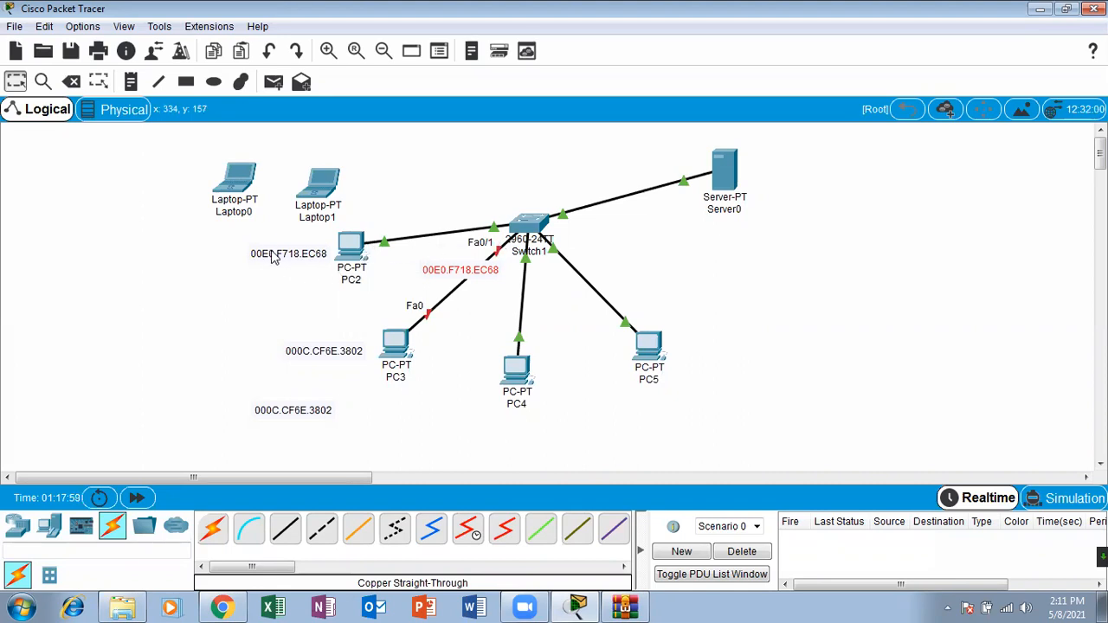
drag(275, 257, 292, 254)
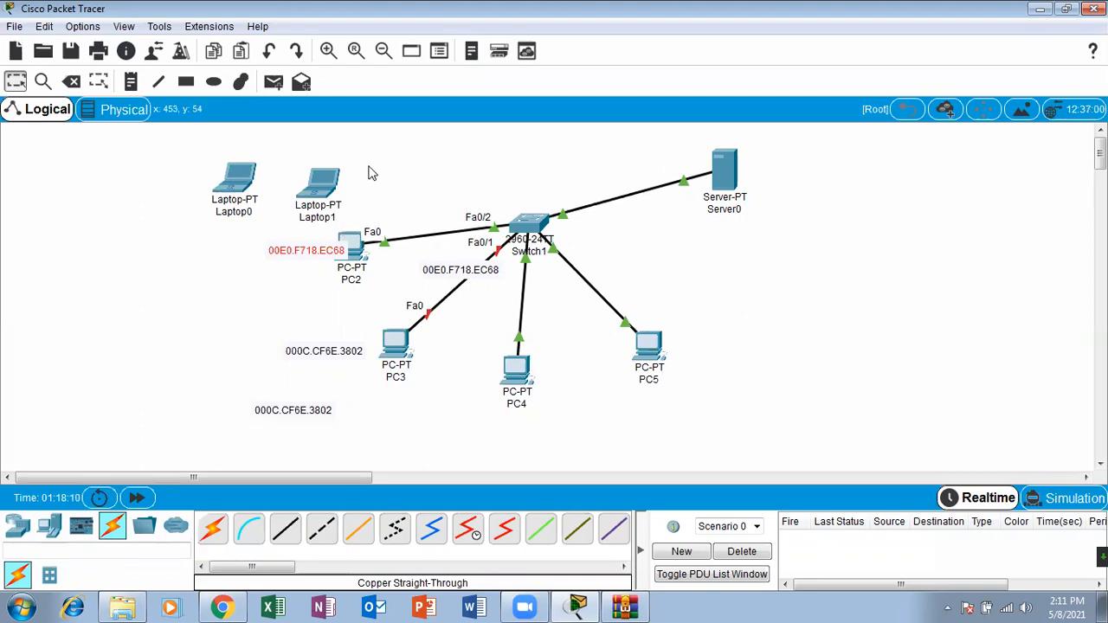
Step: Send a simple PDU from PC2 to Server0, close the Server0 window and move PC2's address note clear of the icon
click(278, 87)
click(348, 241)
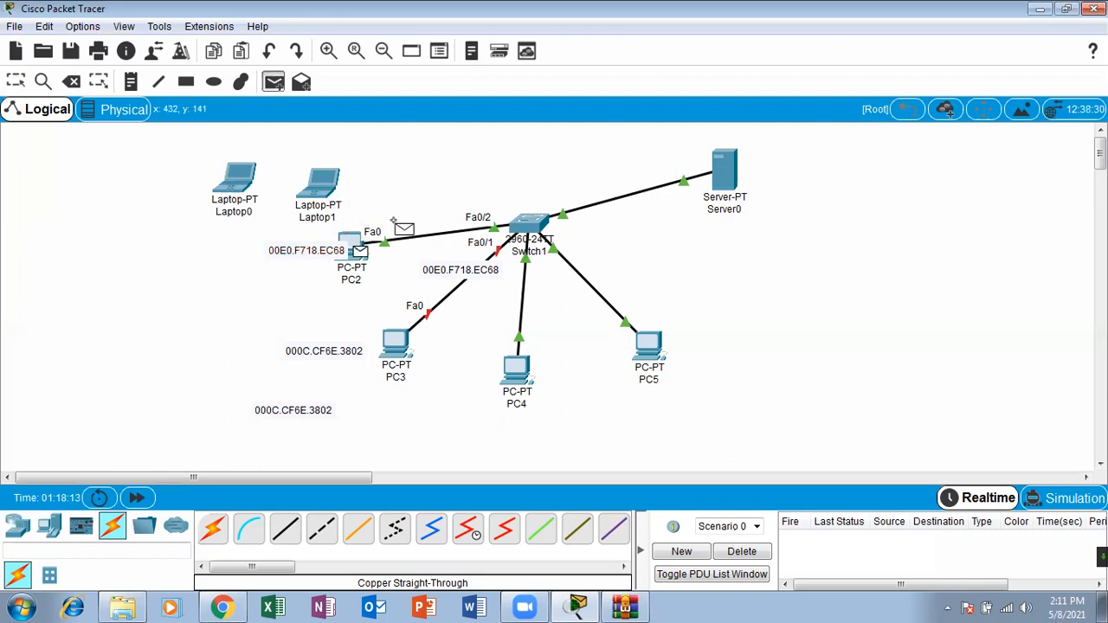
click(742, 162)
click(741, 161)
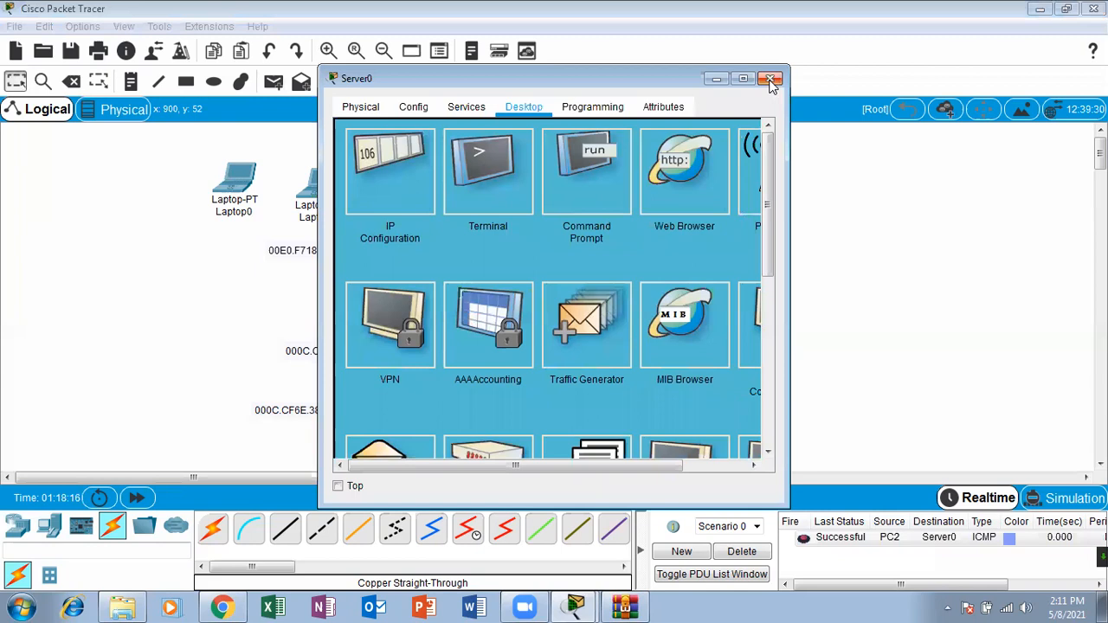
click(772, 80)
drag(305, 260, 286, 267)
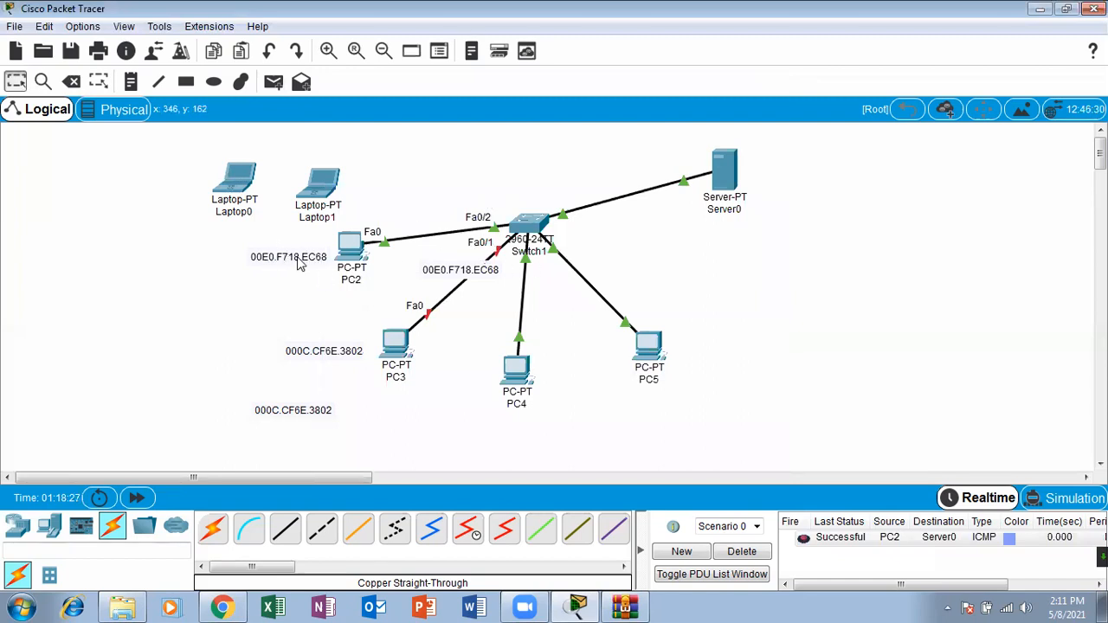
Step: Open Switch1's CLI maximized and display its MAC address table with sh mac-address-table
click(530, 223)
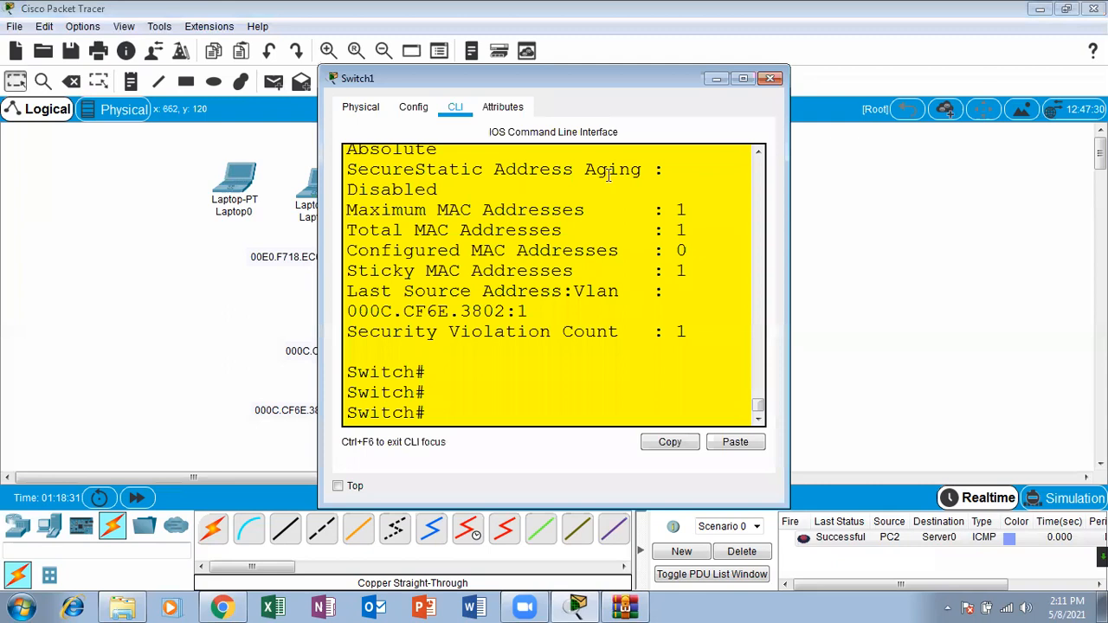
click(748, 78)
key(Return)
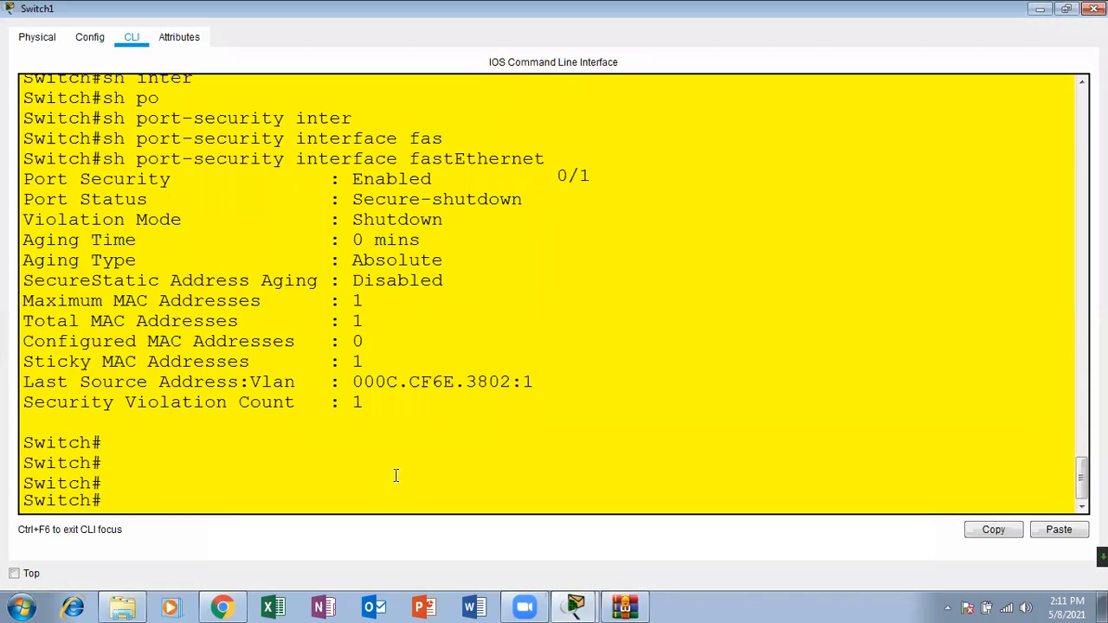
key(Return)
key(Return)
text(sh i)
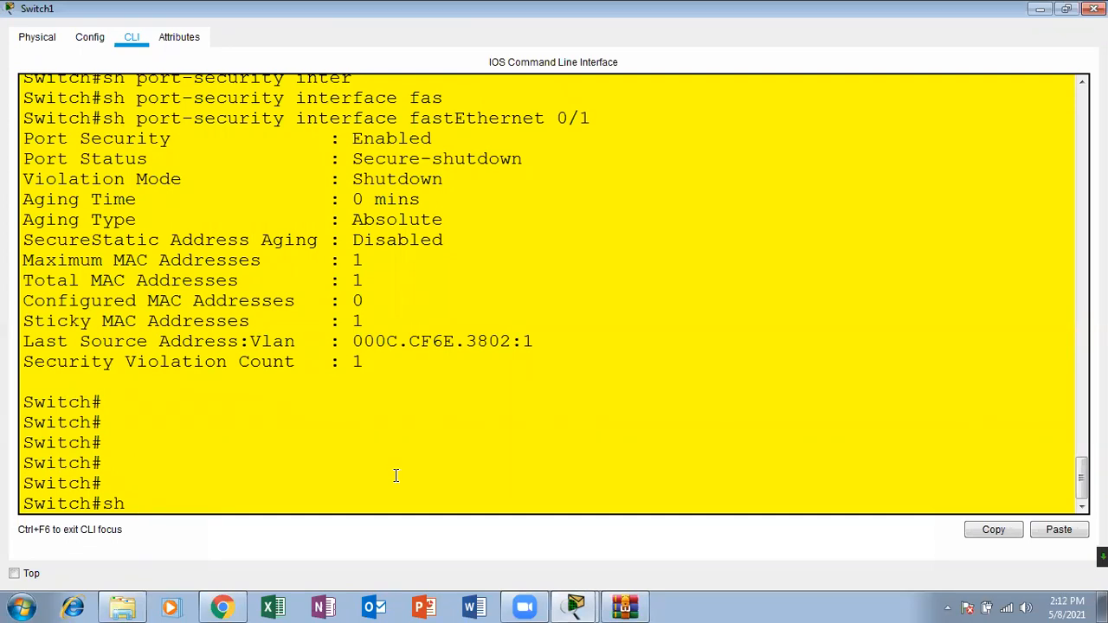
key(BackSpace)
key(BackSpace)
key(BackSpace)
text(mac-)
key(Tab)
key(Return)
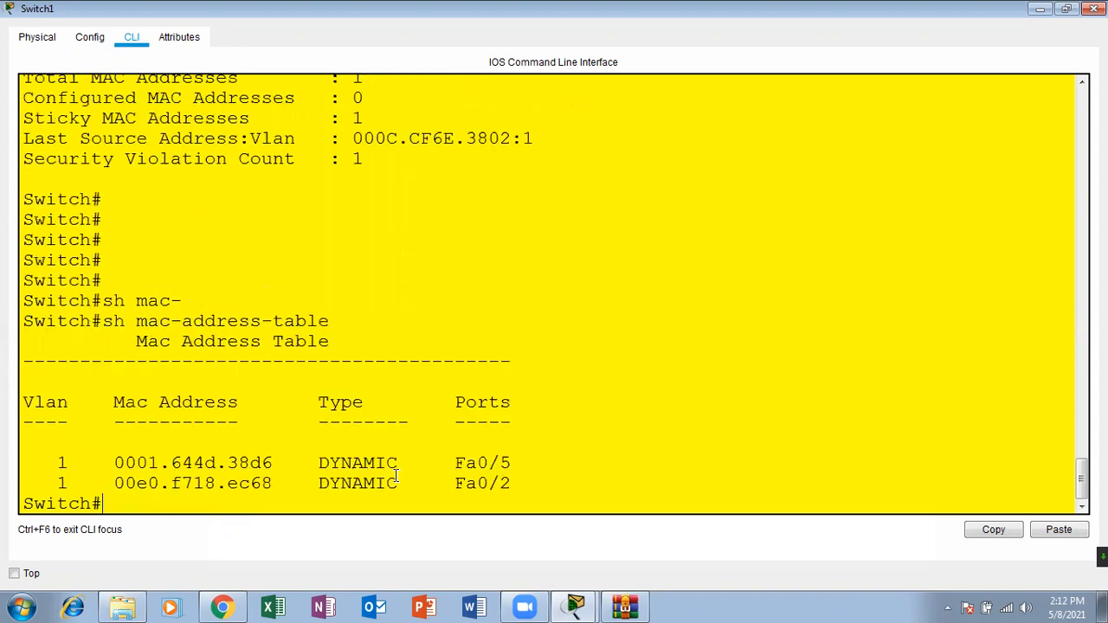
Step: Examine the Fa0/2 entry's MAC address in the table and close the Switch1 window
drag(530, 471, 452, 488)
drag(283, 477, 119, 476)
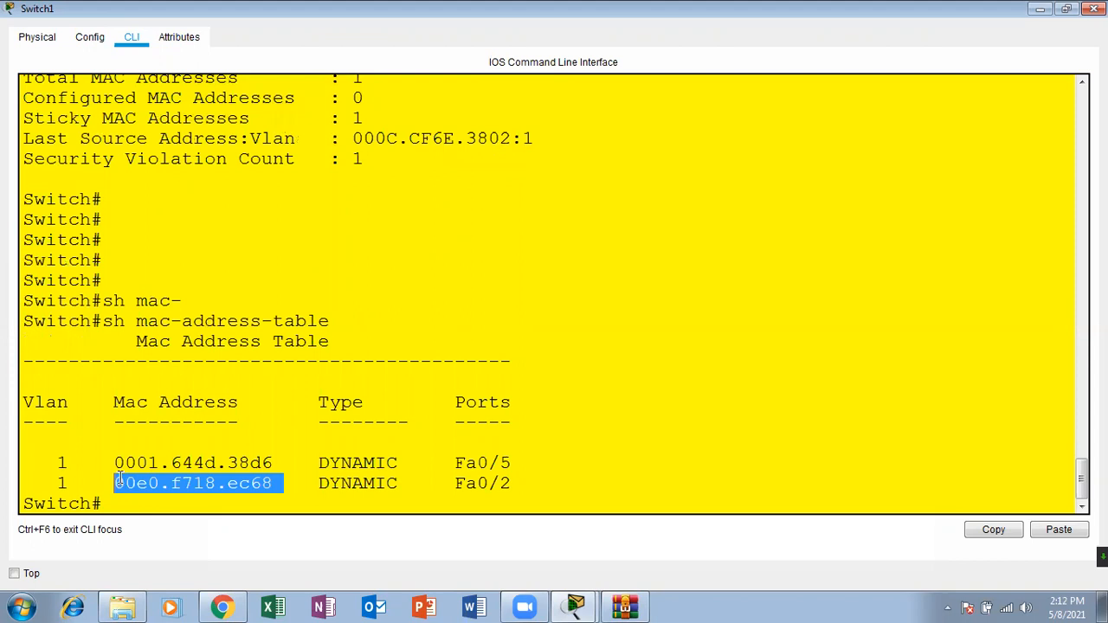
click(1095, 9)
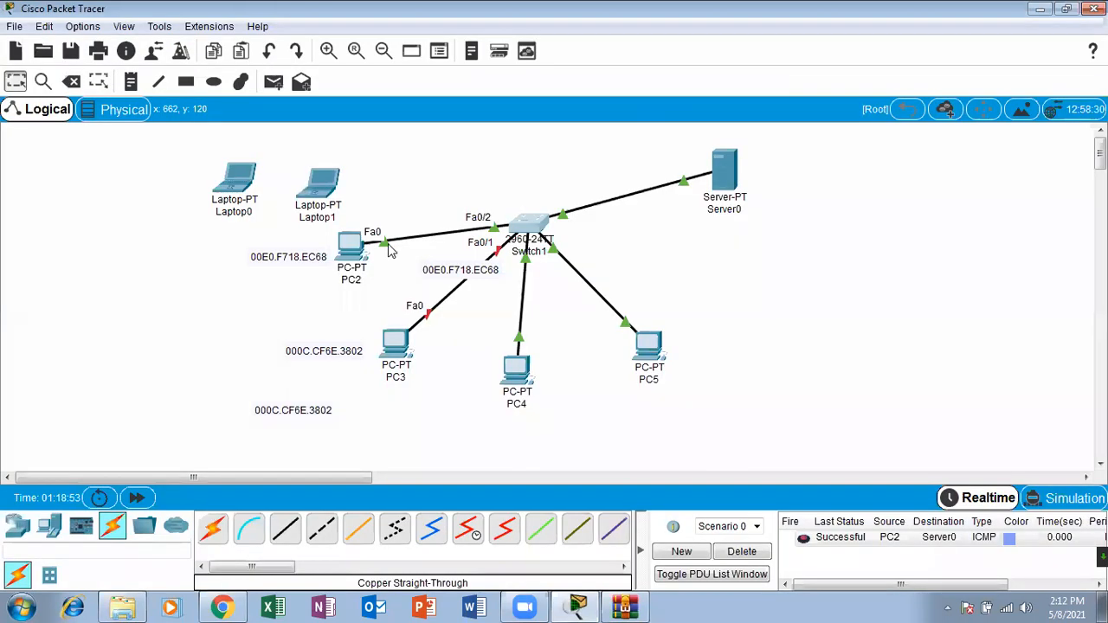
Step: Move the sticky MAC note 00E0.F718.EC68 from PC3's link to just above Switch1
mouse_move(361, 264)
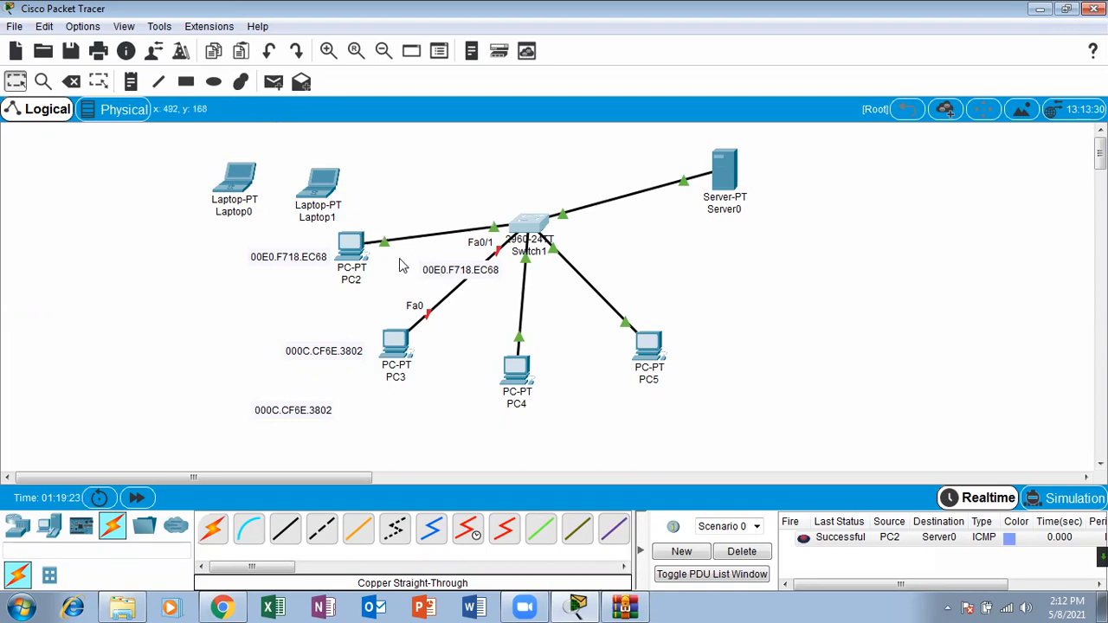
drag(450, 274, 532, 190)
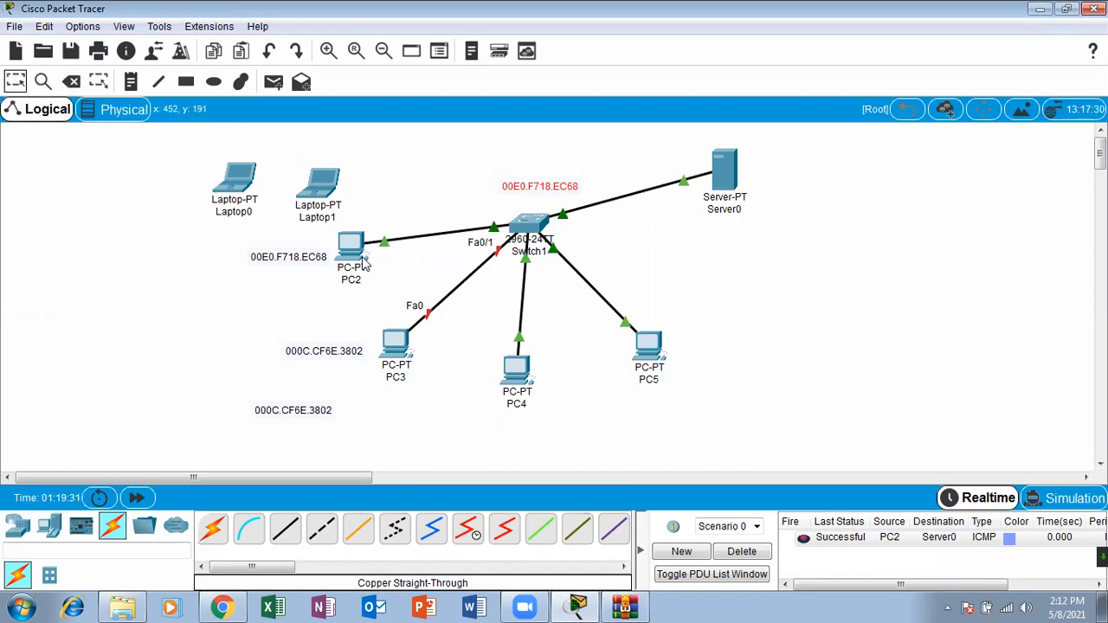
click(72, 81)
click(530, 252)
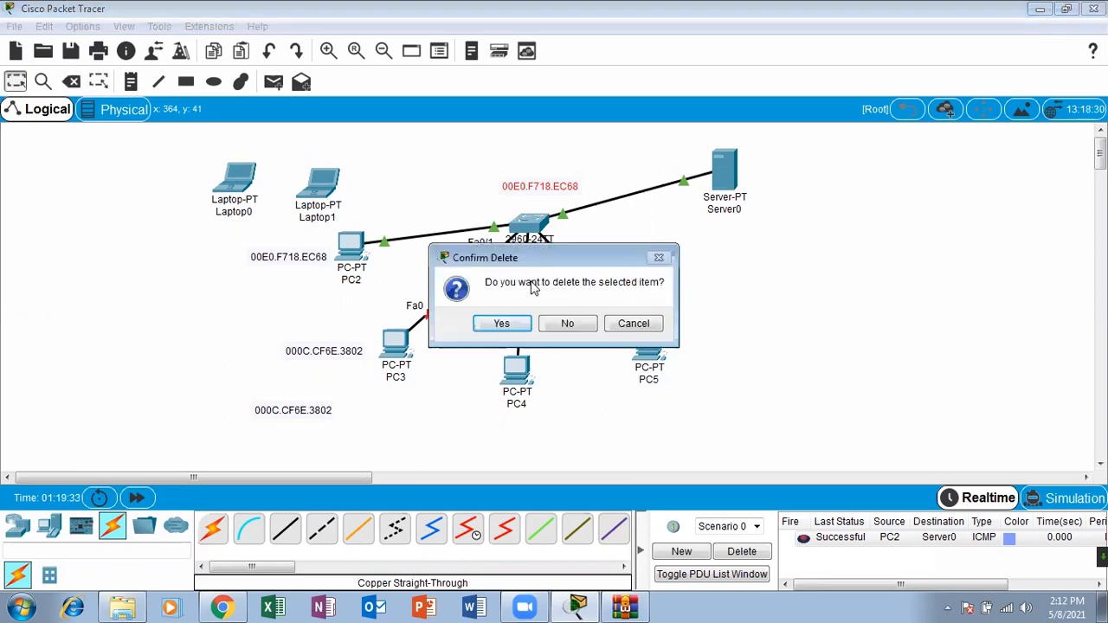
click(625, 326)
click(501, 369)
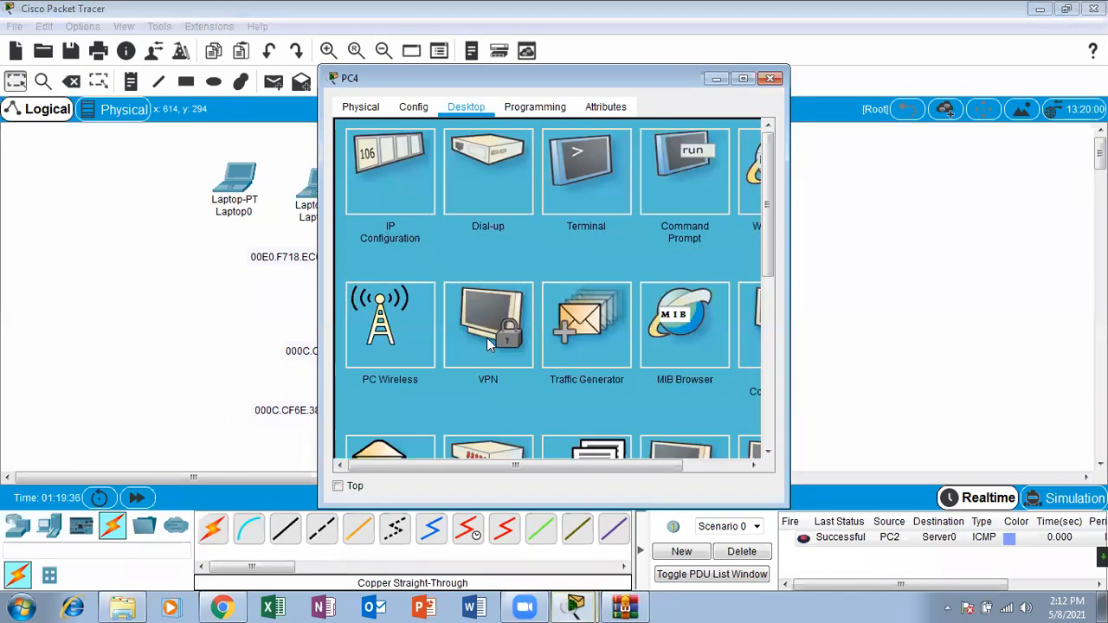
click(769, 79)
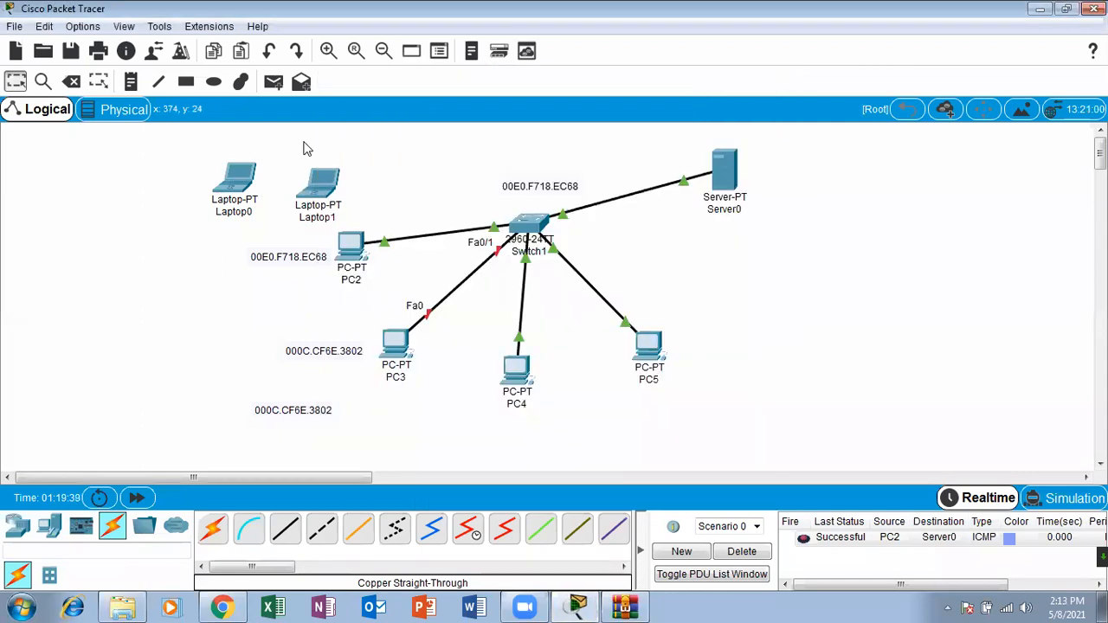
Step: Delete the cables linking PC3 and PC2 to Switch1
click(71, 81)
click(465, 277)
click(433, 234)
click(17, 81)
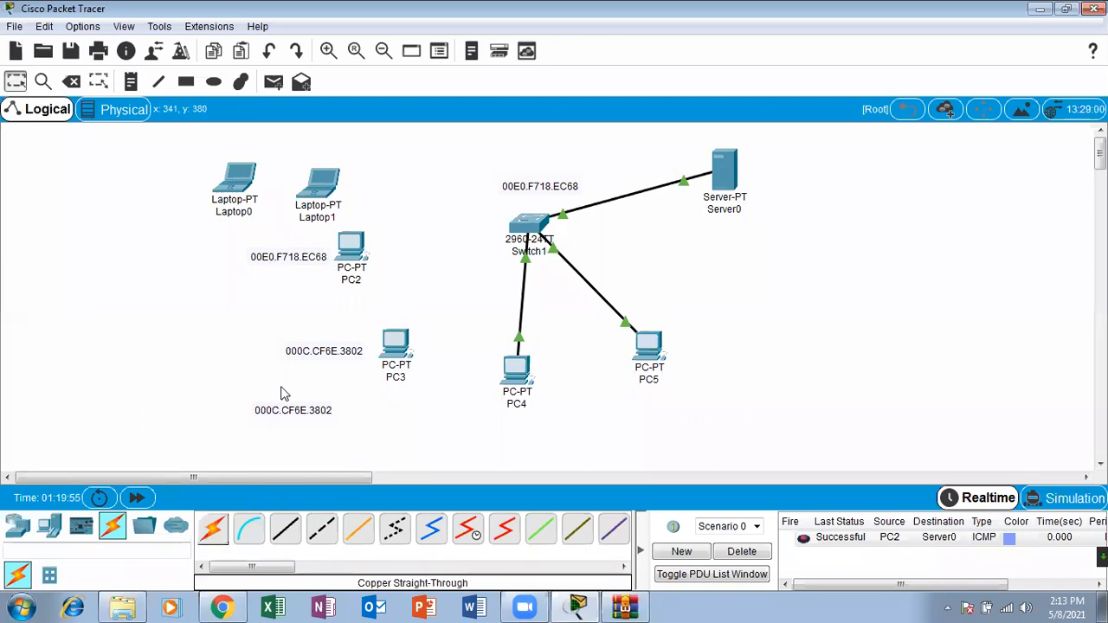
Step: Connect PC2 to Switch1's FastEthernet0/1 with a copper straight-through cable
click(285, 529)
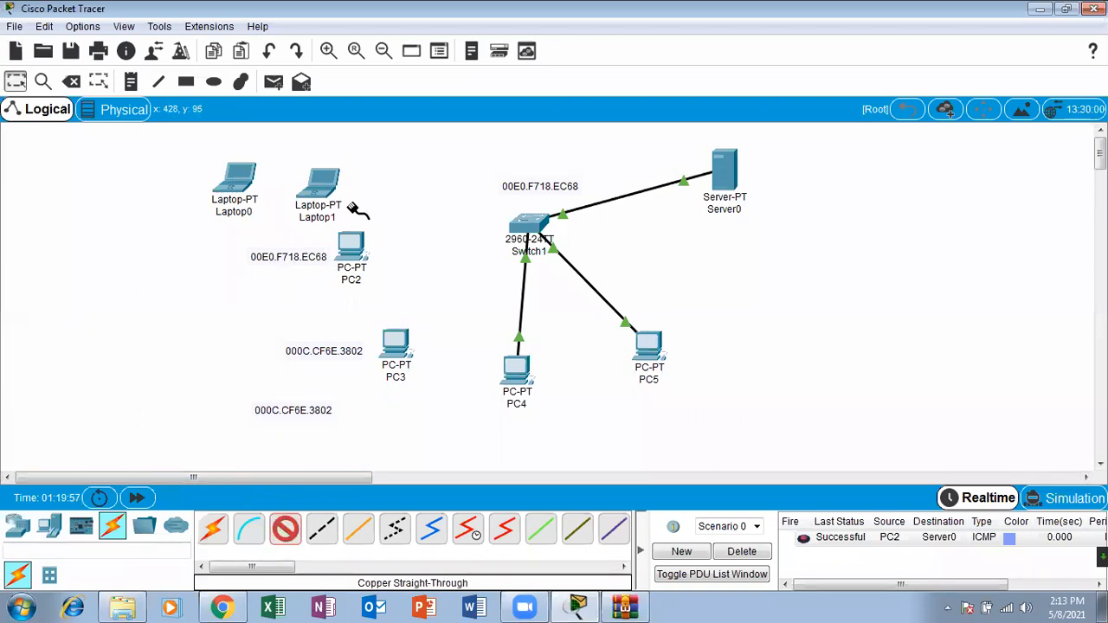
click(351, 243)
click(421, 302)
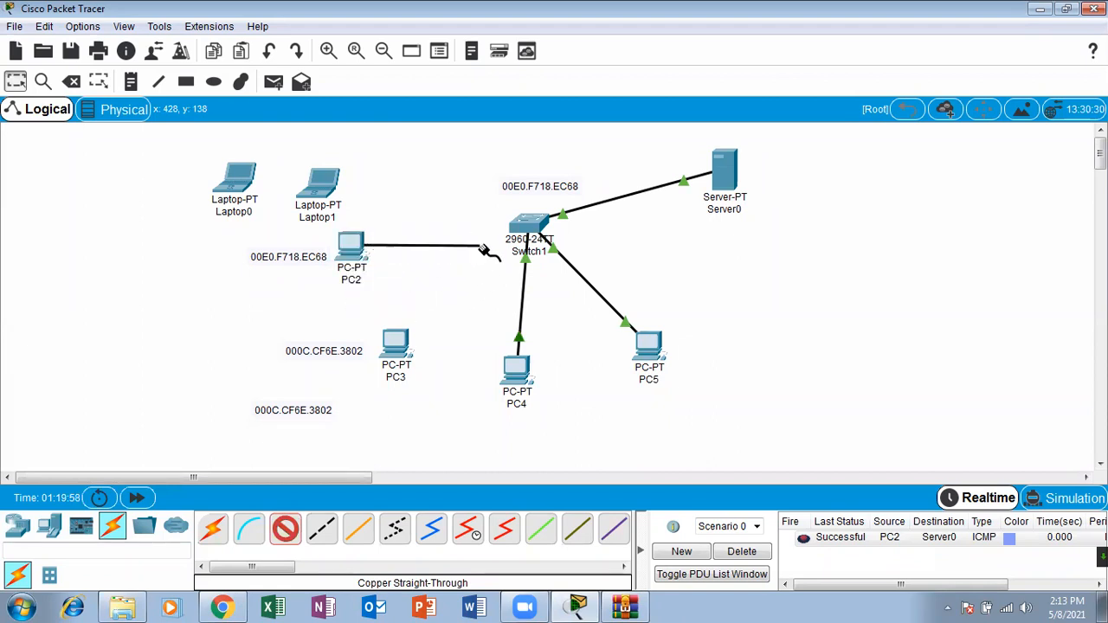
click(513, 228)
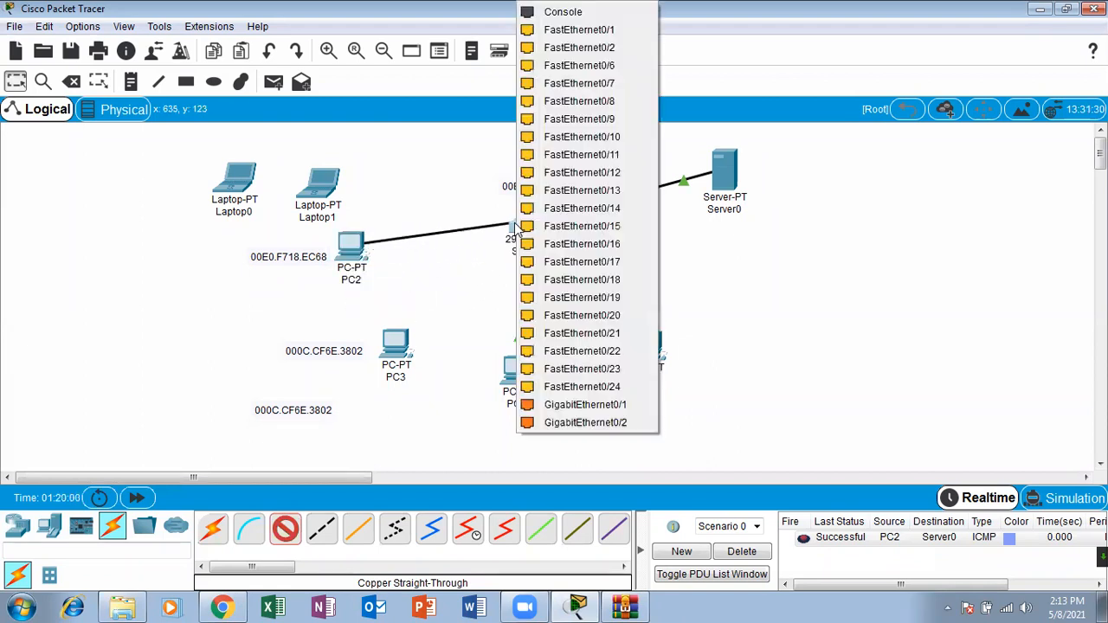
click(591, 29)
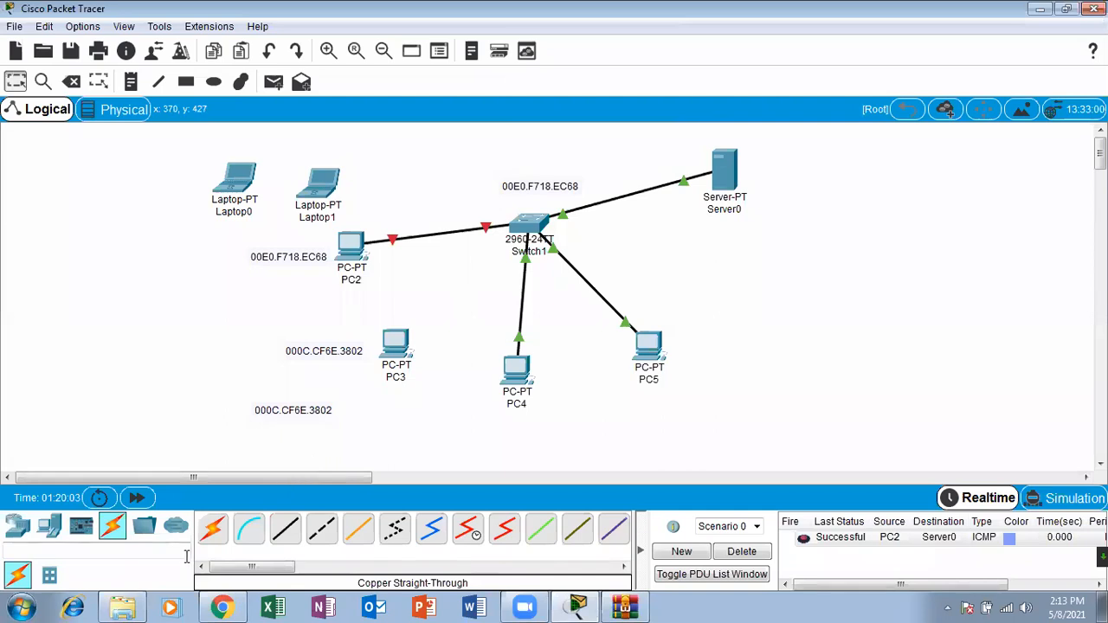
Step: Connect PC3 to Switch1 with an automatically chosen connection and shift PC3 slightly toward PC4
click(212, 528)
click(396, 348)
click(523, 237)
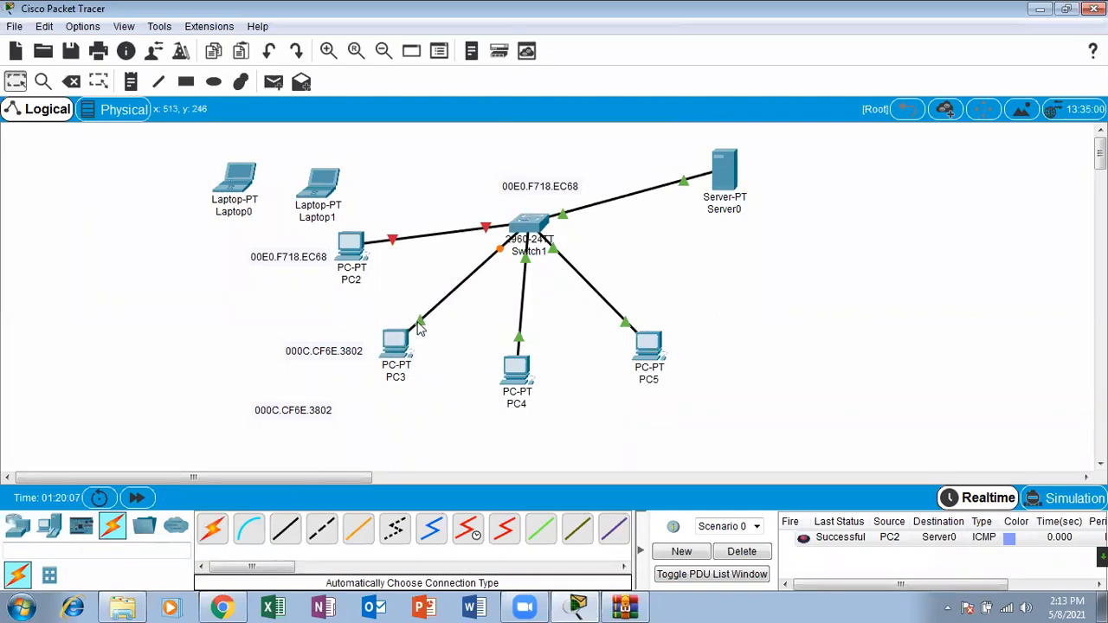
drag(397, 342, 417, 353)
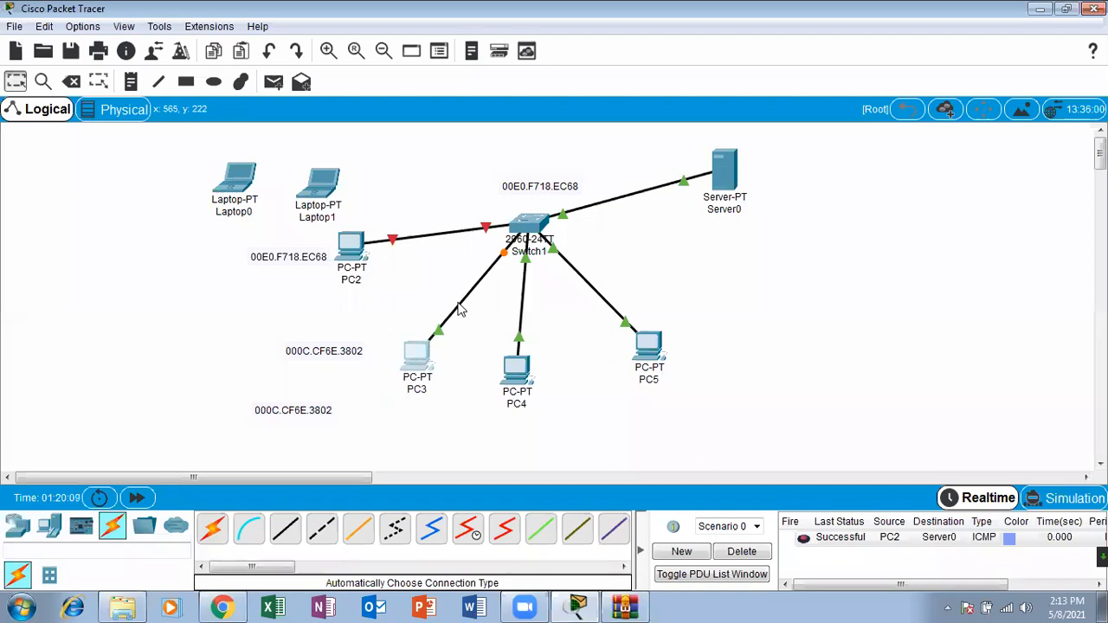
Step: Place the MAC notes on PC2 and PC3 and the sticky MAC note beside PC2's switch port, and shift Laptop1 away from PC2
drag(370, 381, 417, 366)
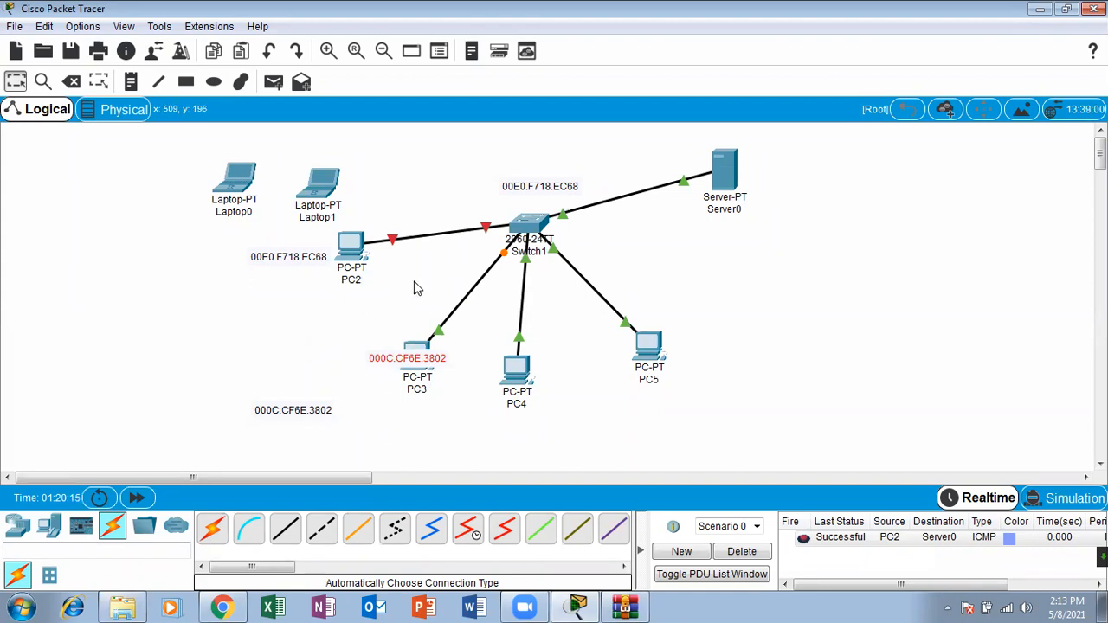
drag(316, 257, 364, 271)
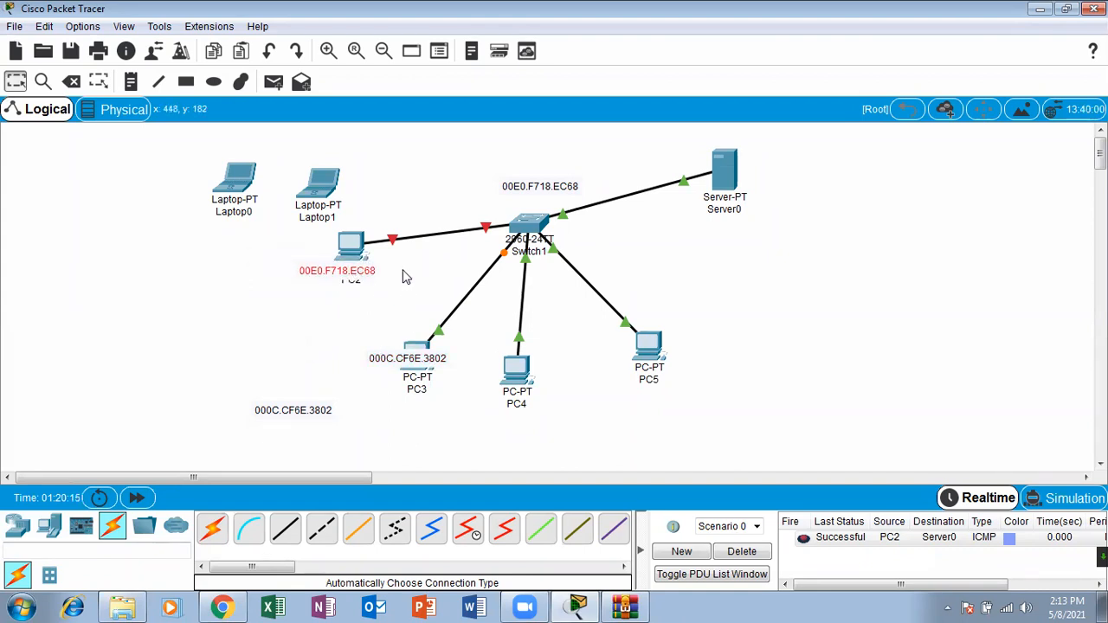
drag(533, 189, 527, 195)
drag(330, 413, 427, 385)
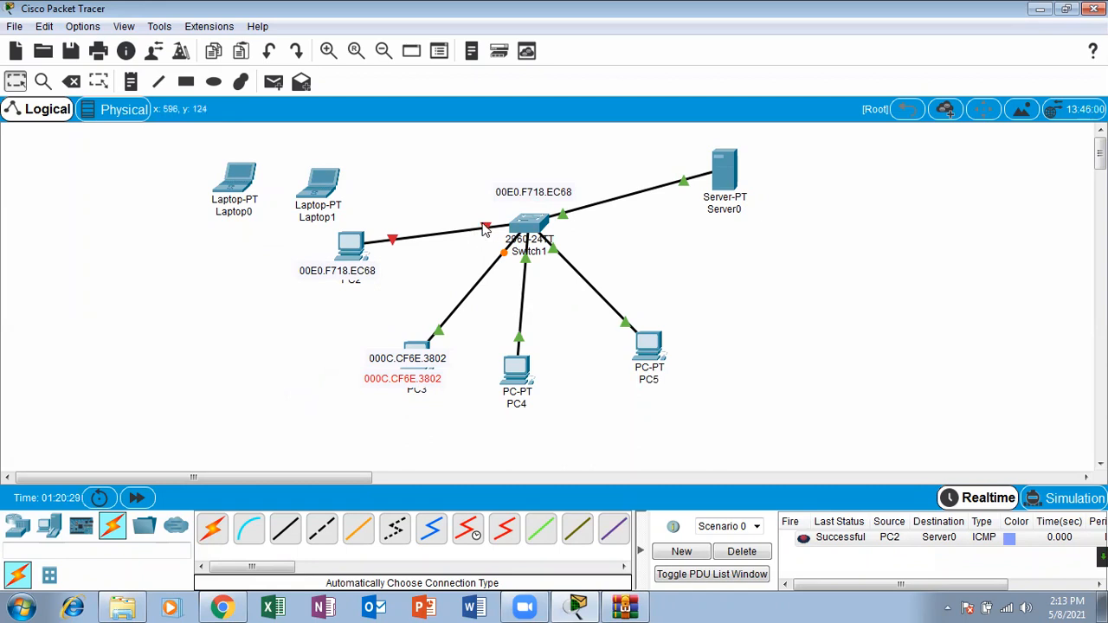
drag(537, 197, 478, 215)
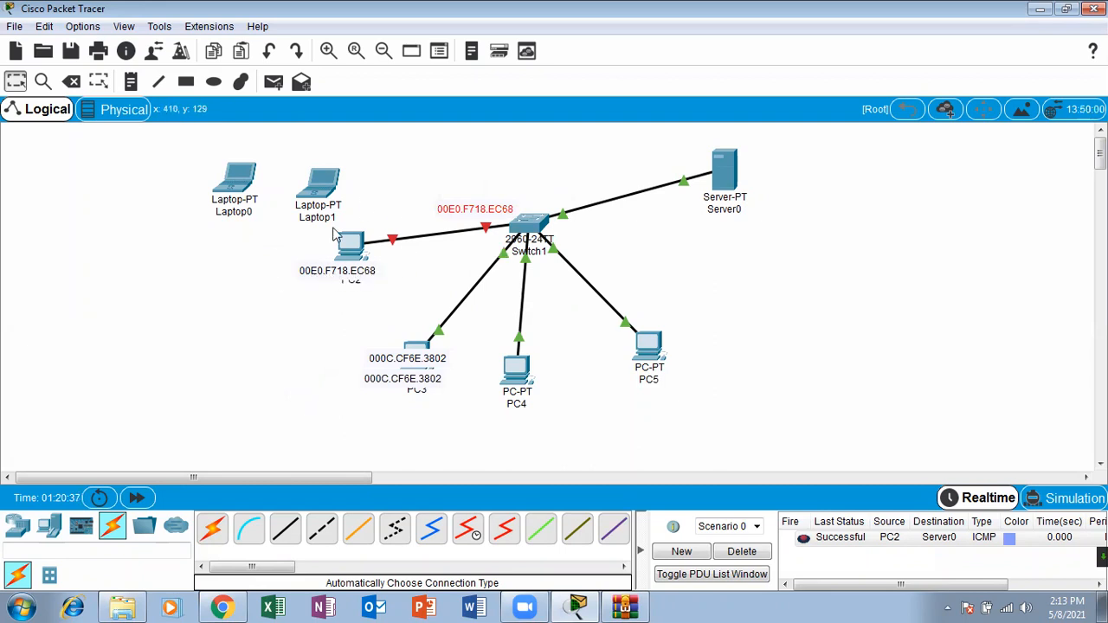
drag(328, 201, 317, 186)
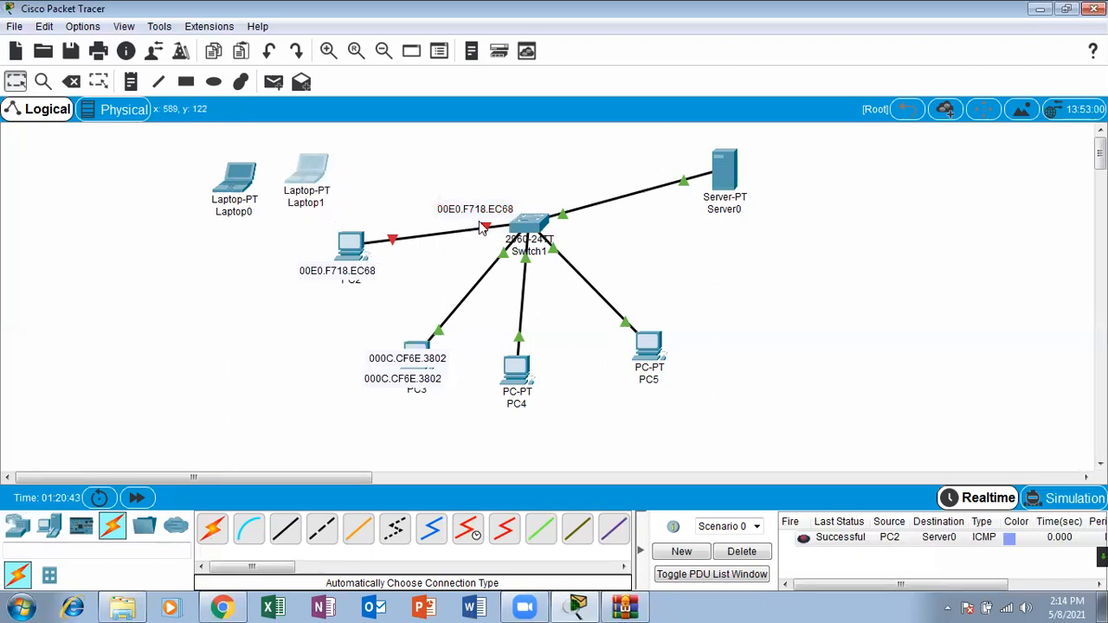
Step: Open Switch1's command line in a maximized window and show the interface details for fastEthernet 0/1
click(513, 227)
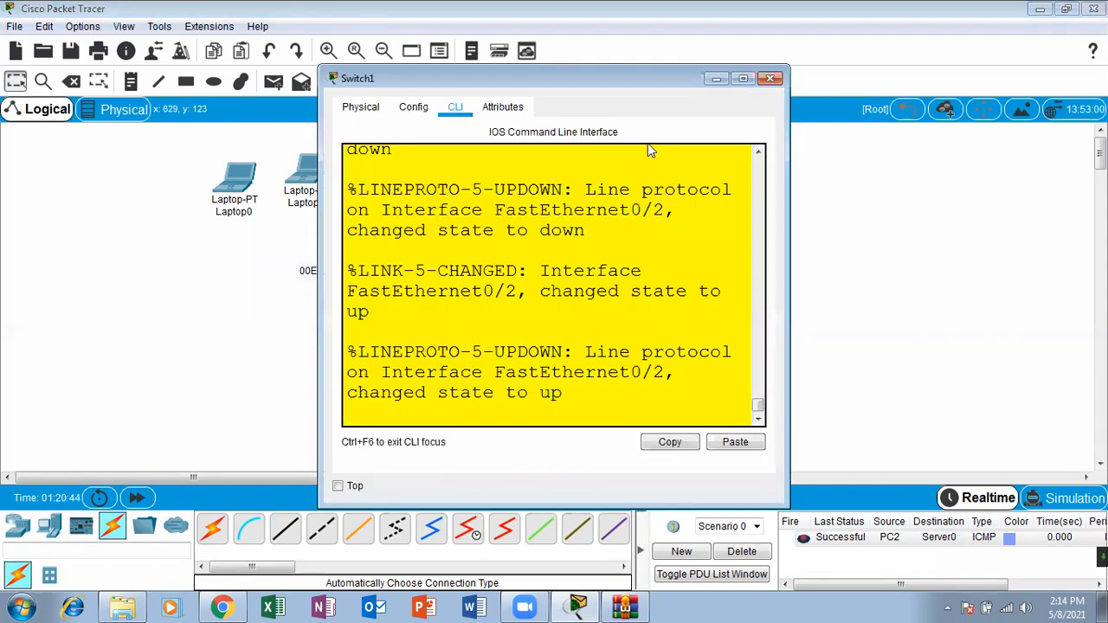
click(743, 79)
key(Return)
key(Return)
key(Return)
key(Return)
key(Return)
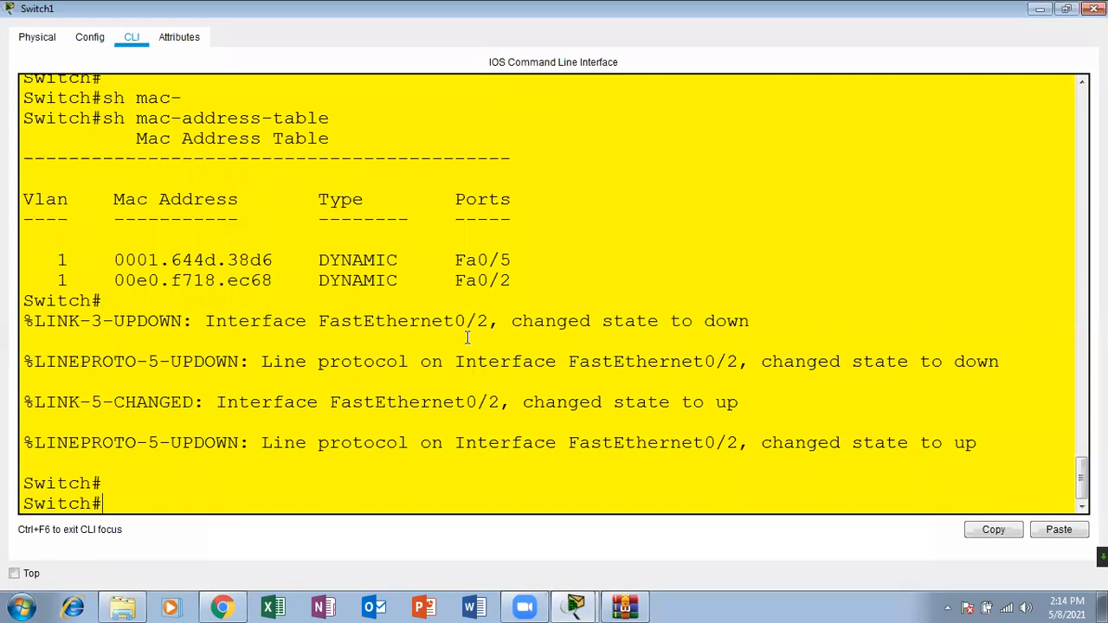
text(sh inter)
key(Tab)
text(fas)
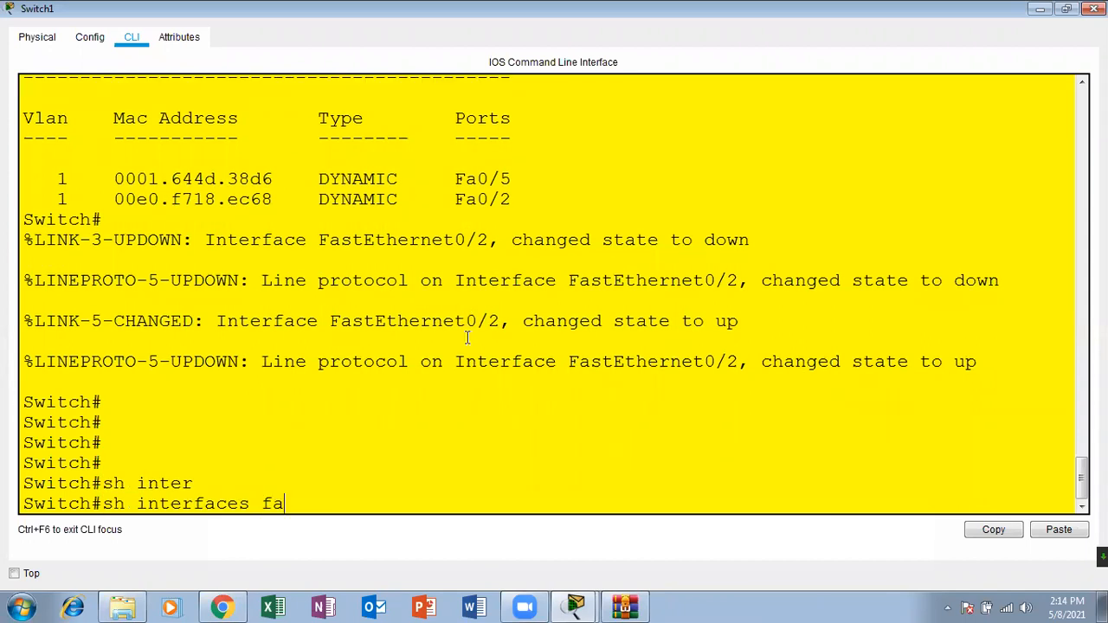
key(Tab)
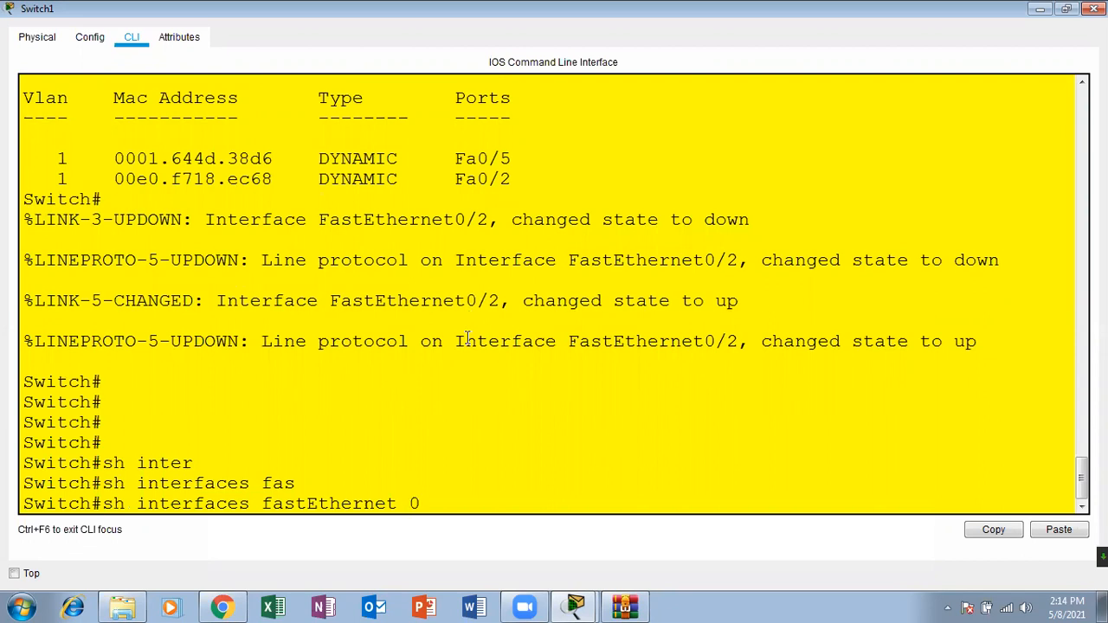
text(0/1)
key(Return)
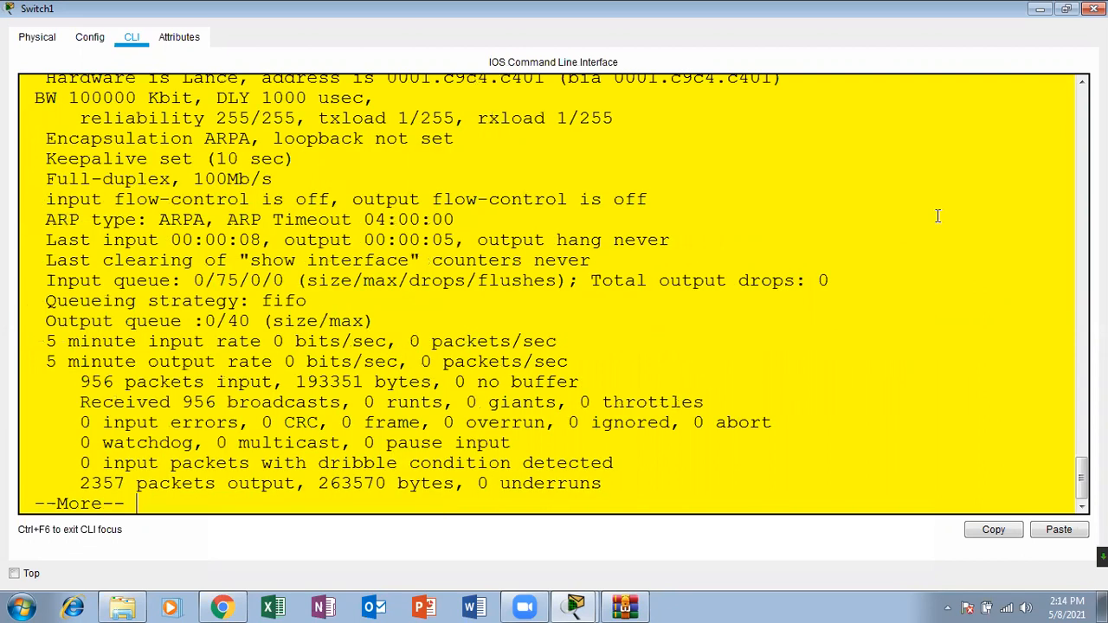
Step: Highlight the err-disabled status in the FastEthernet0/1 output, and page through the rest of the output to the prompt
drag(1083, 484, 1082, 468)
drag(715, 224, 563, 222)
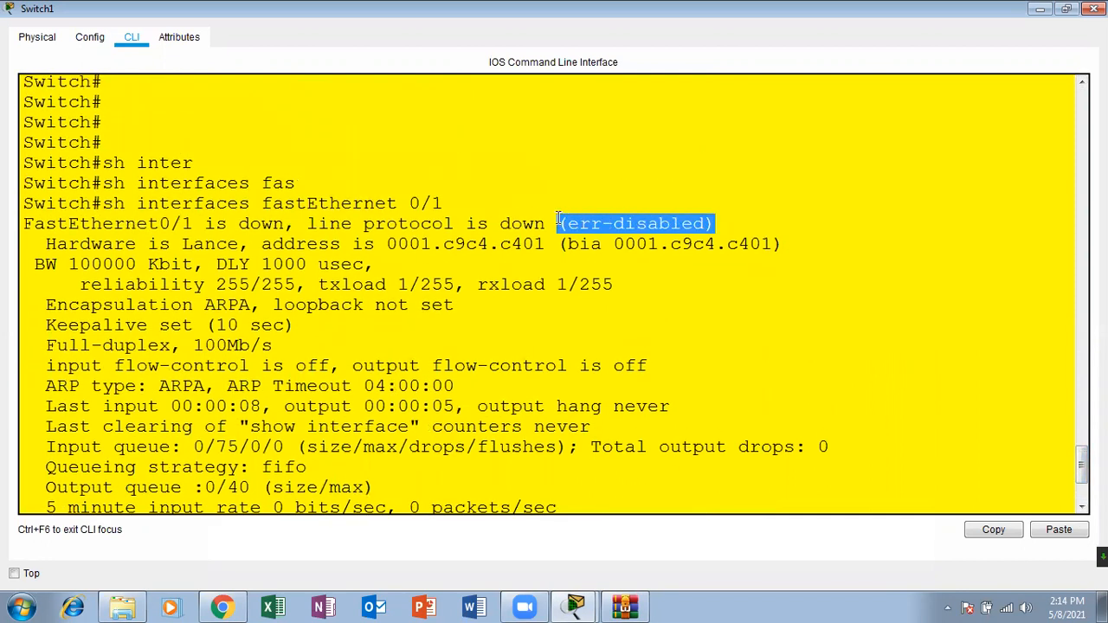
triple_click(728, 319)
click(772, 338)
scroll(771, 336, down, 3)
key(Return)
key(Return)
key(Return)
key(Return)
key(Return)
key(Return)
key(Return)
key(Return)
key(Return)
key(Return)
key(Return)
key(Return)
key(Return)
key(Return)
key(Return)
key(Return)
key(Return)
key(Return)
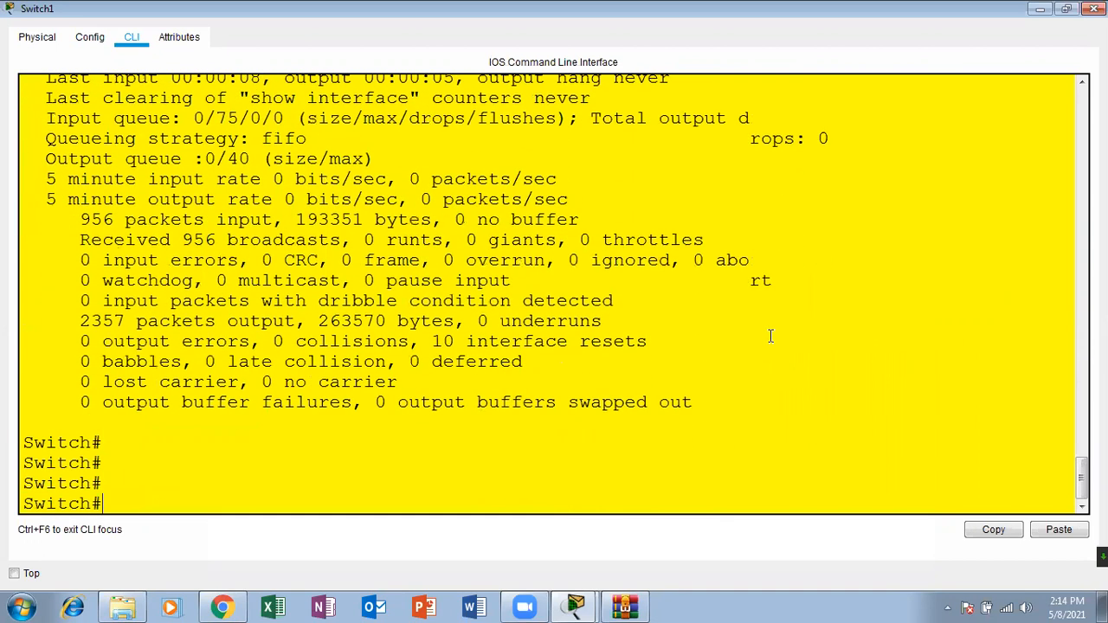
text(sh mac-address-table)
key(Up)
key(Up)
key(Down)
key(Up)
key(Up)
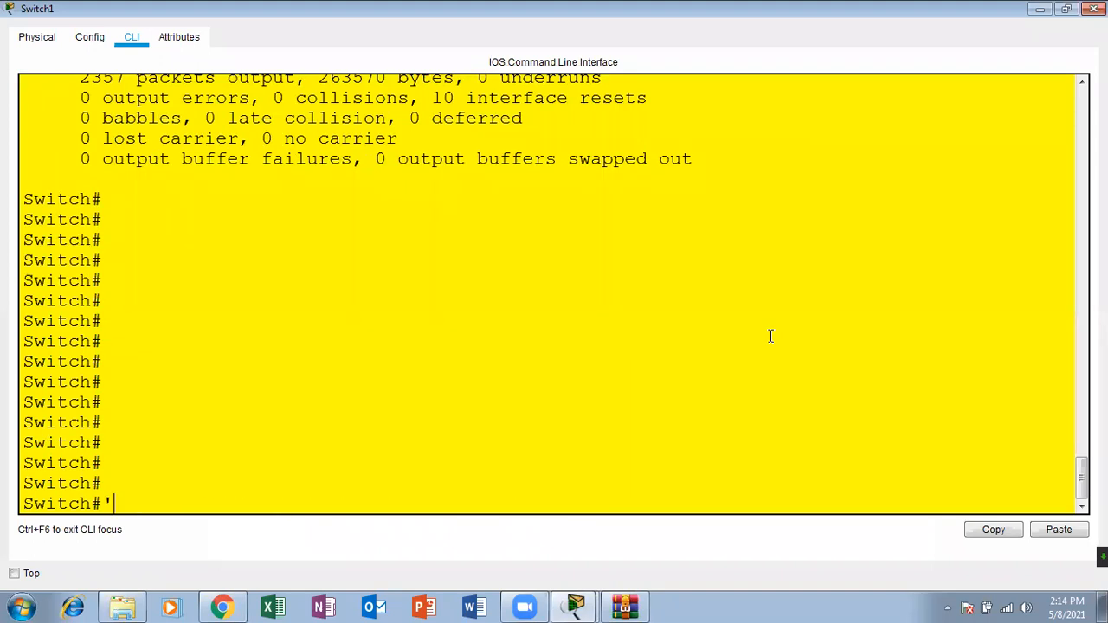
key(BackSpace)
key(BackSpace)
key(BackSpace)
key(BackSpace)
key(BackSpace)
key(BackSpace)
key(BackSpace)
key(BackSpace)
key(BackSpace)
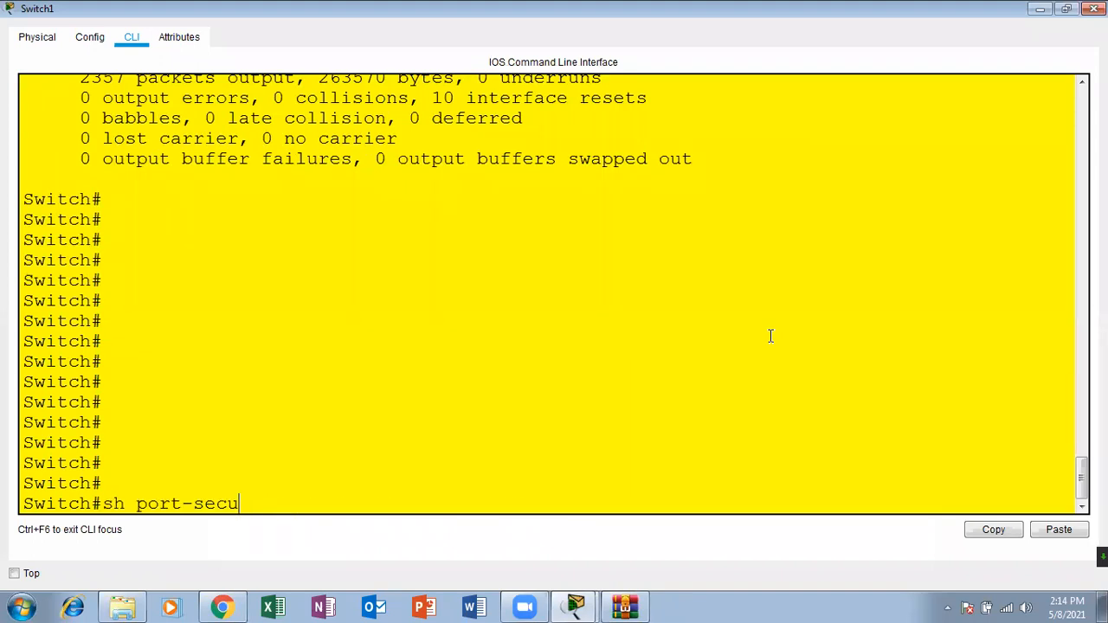
key(ctrl+a)
Step: Enter global configuration mode on Switch1 with configure terminal and close the switch window
text(conf)
key(Tab)
text(ter)
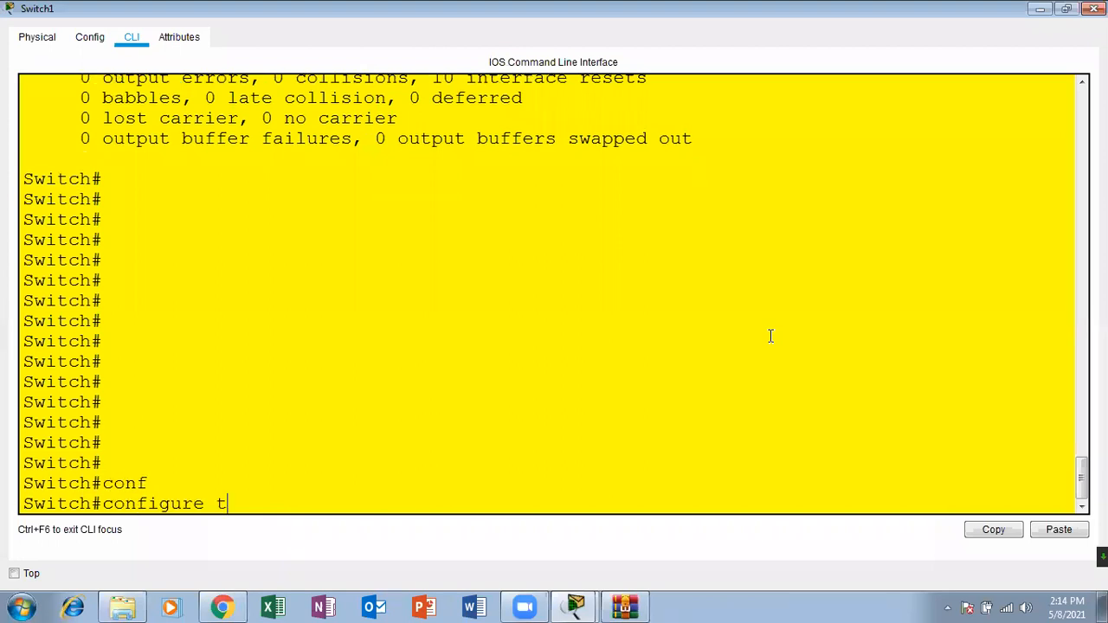
key(Tab)
key(Return)
key(Return)
key(Return)
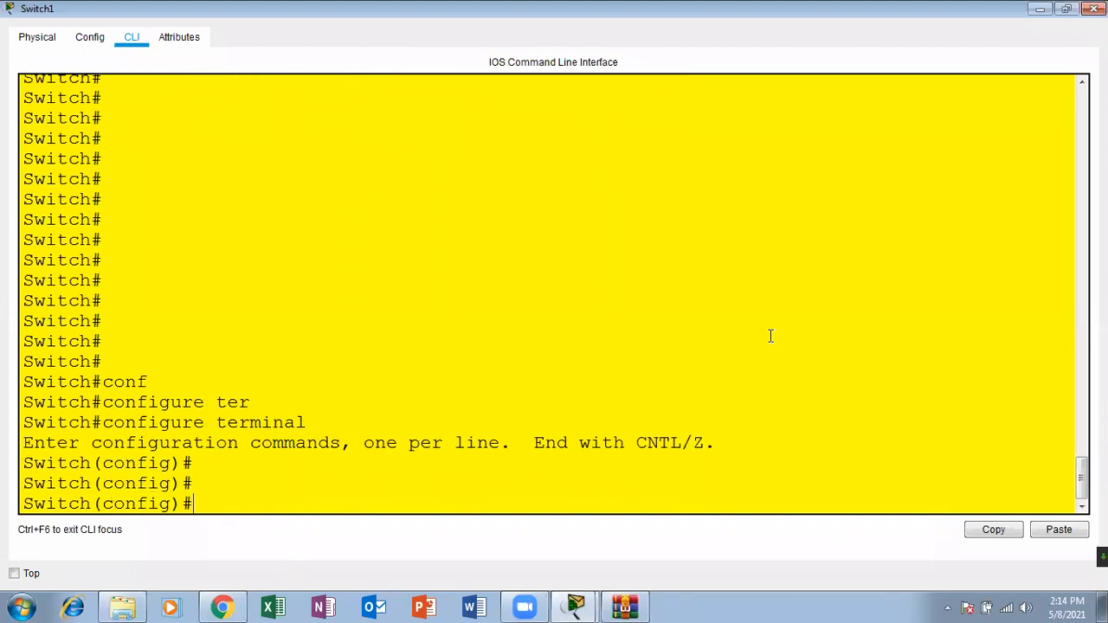
click(1094, 9)
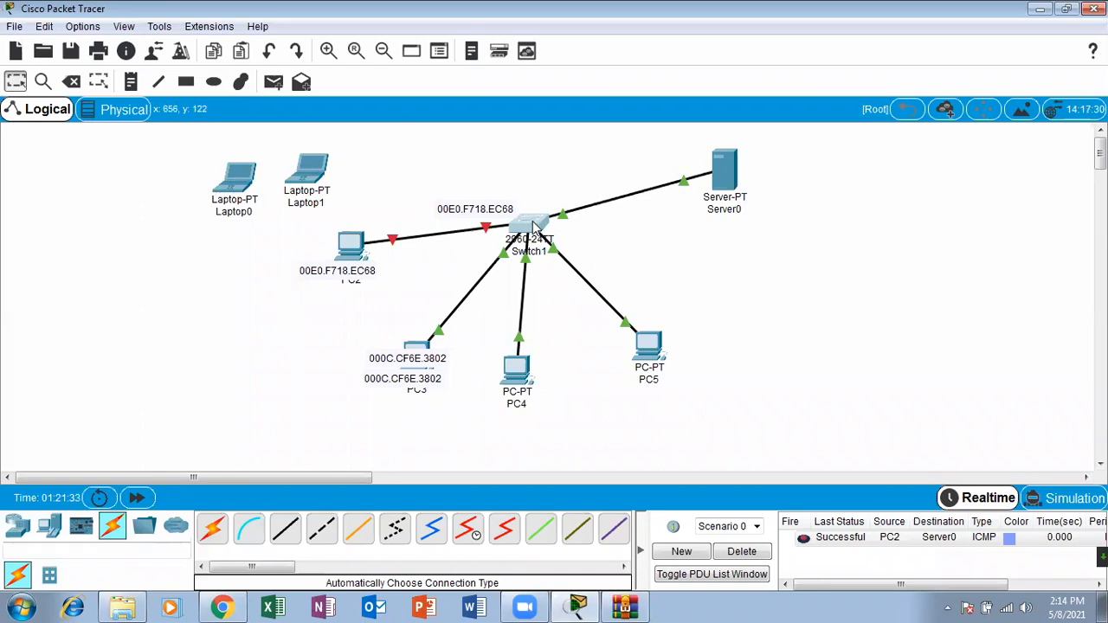
Step: Shift Server0 slightly up and toward Switch1, and switch to the Port Security & Error Recovery configuration slide in Chrome
drag(724, 166, 701, 142)
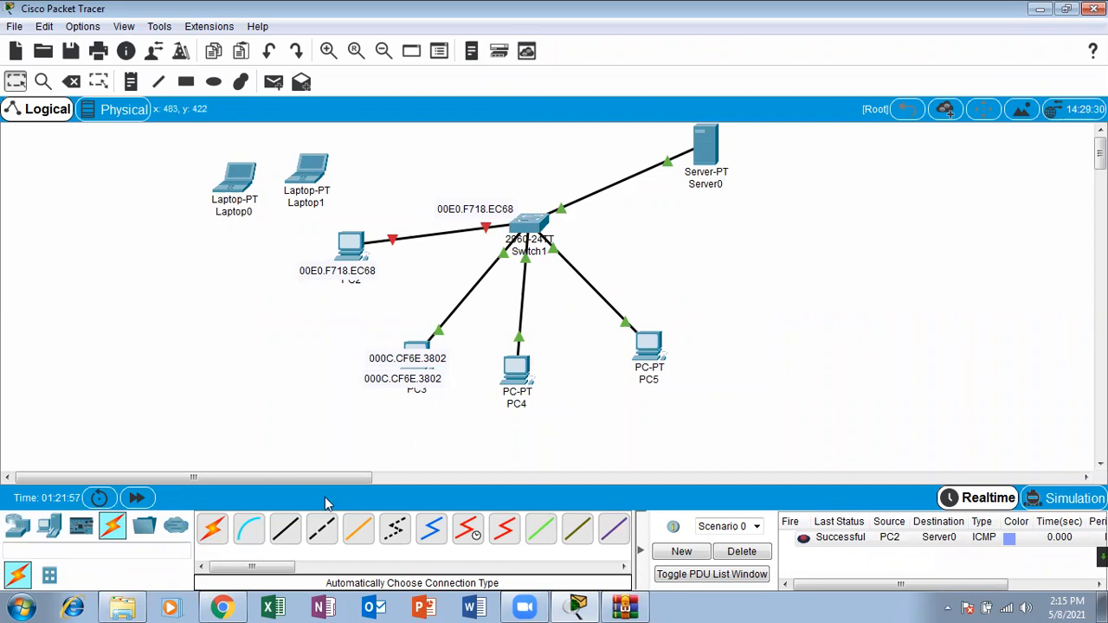
click(223, 608)
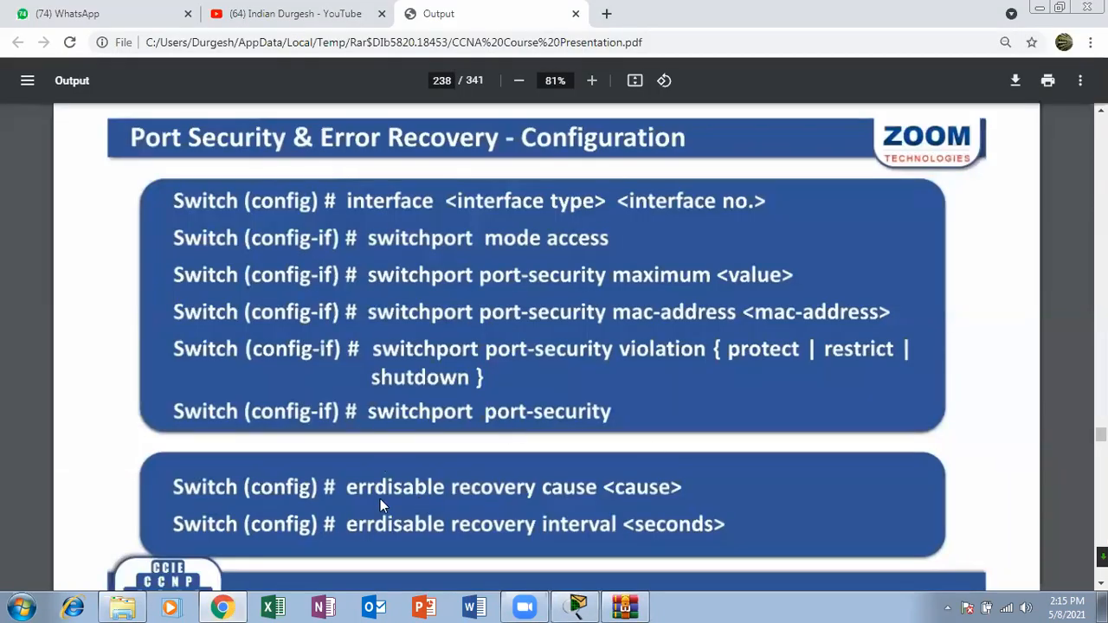
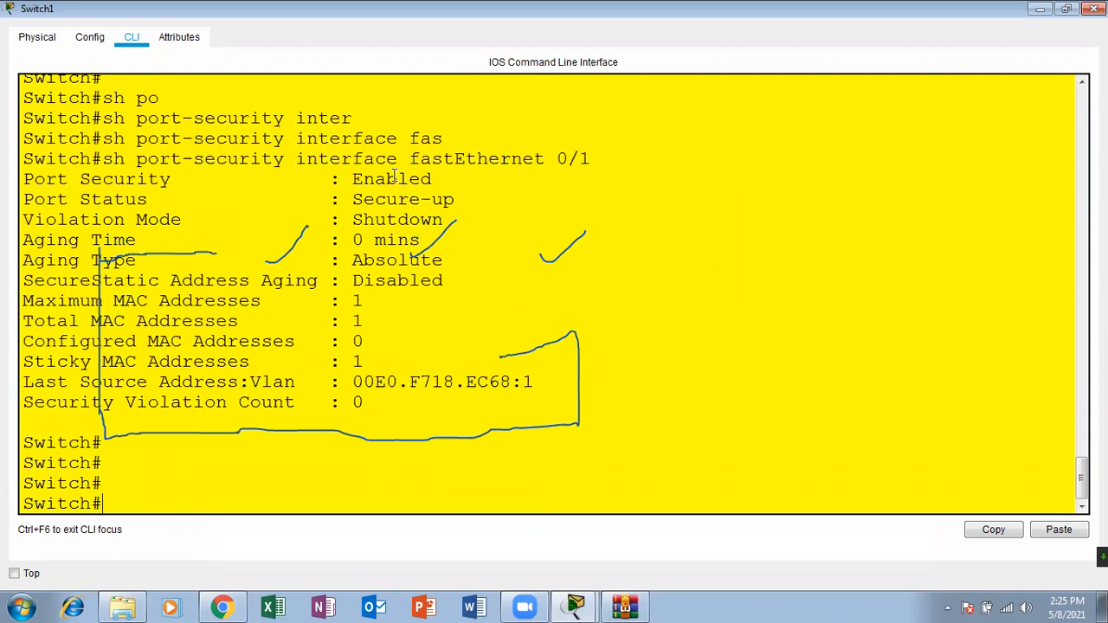
Step: Highlight the show port-security interface fastEthernet 0/1 command and its output block from Port Security through Security Violation Count
drag(331, 182, 523, 409)
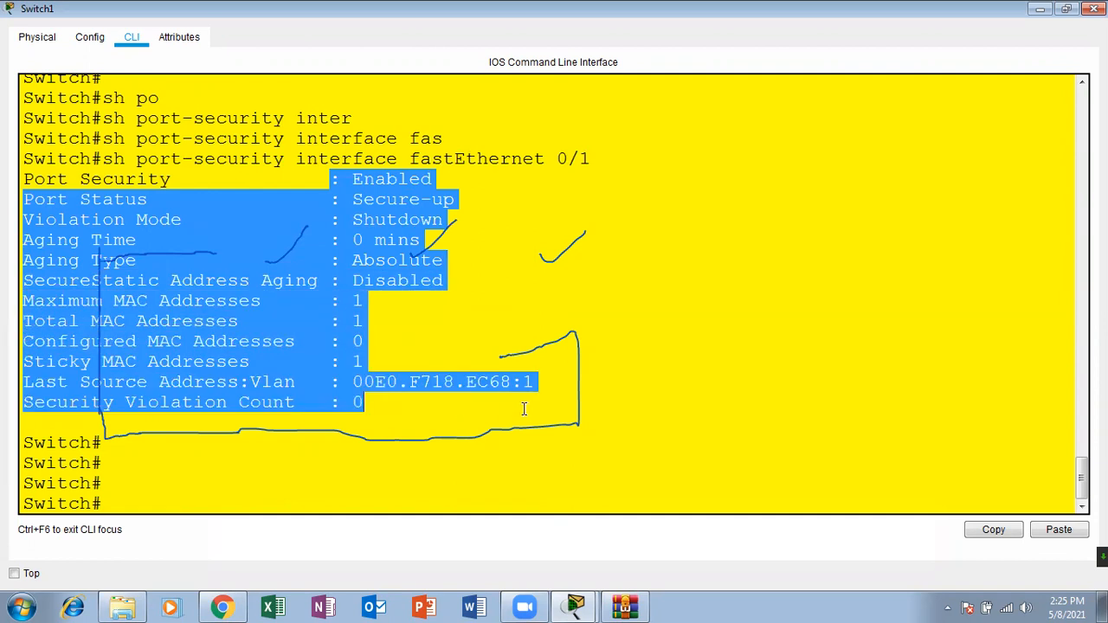
drag(629, 157, 102, 164)
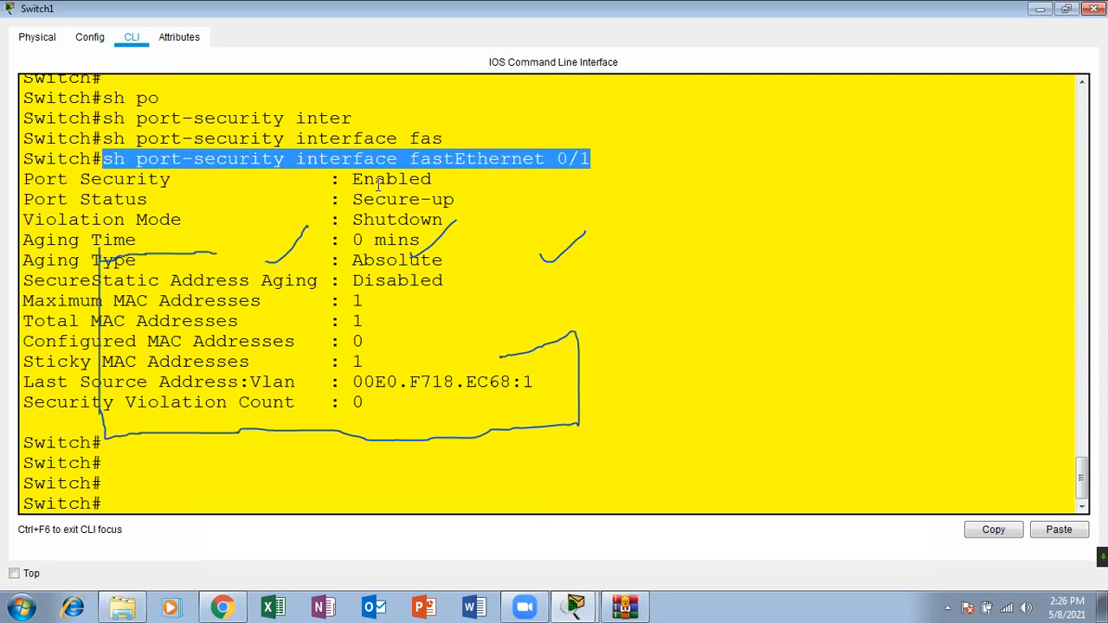
drag(353, 179, 538, 402)
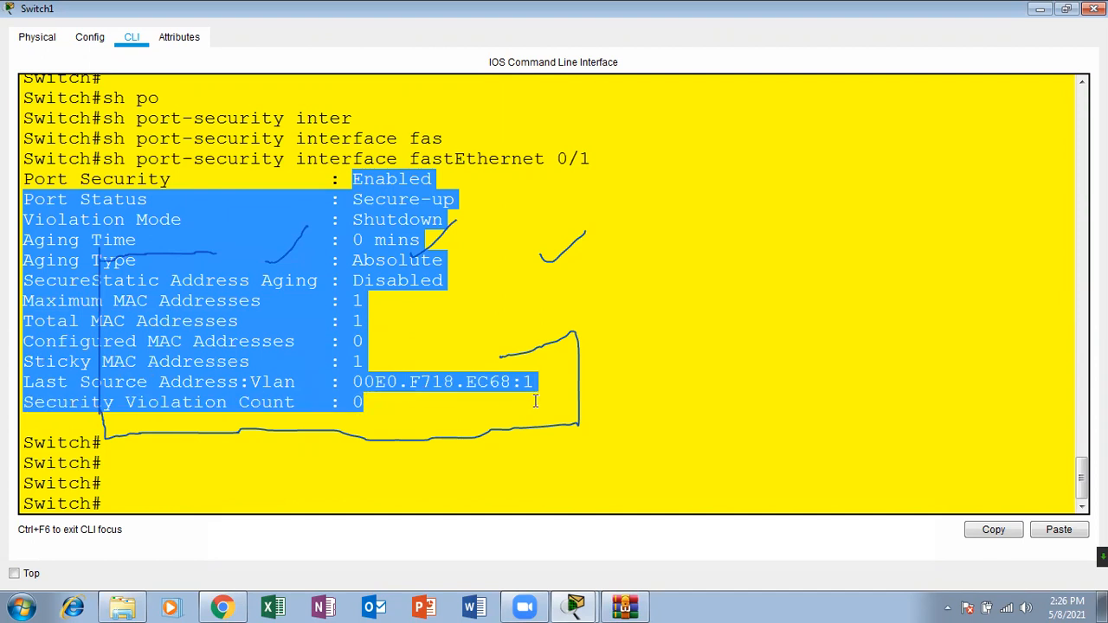
click(434, 169)
drag(353, 179, 460, 192)
click(459, 191)
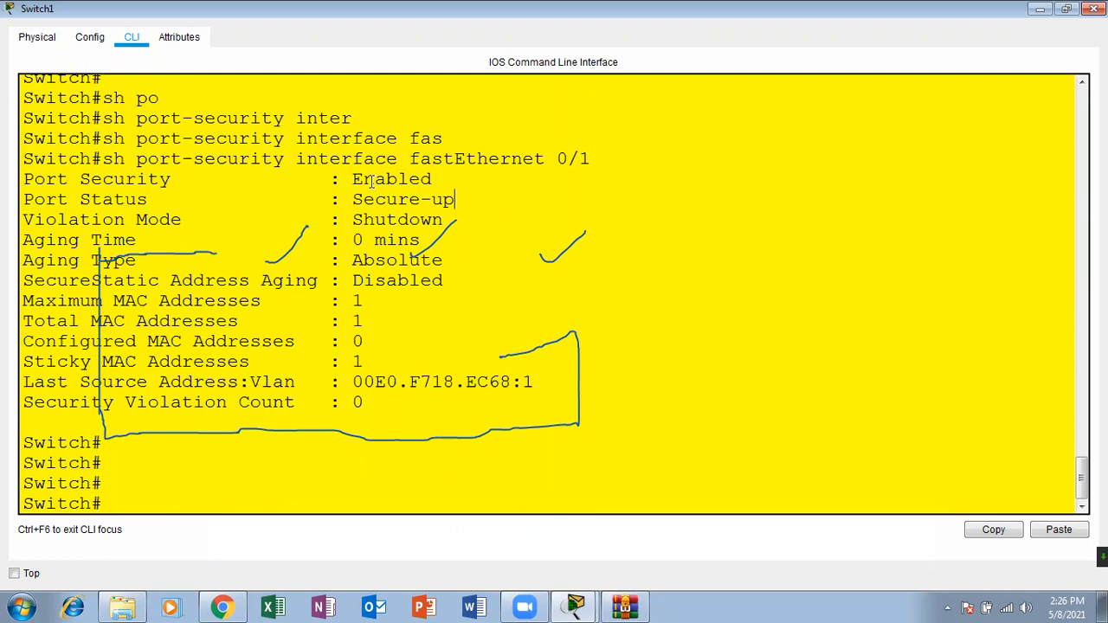
Step: Highlight the port security, port status, security violation count and violation mode lines in the fastEthernet 0/1 output
drag(347, 179, 464, 179)
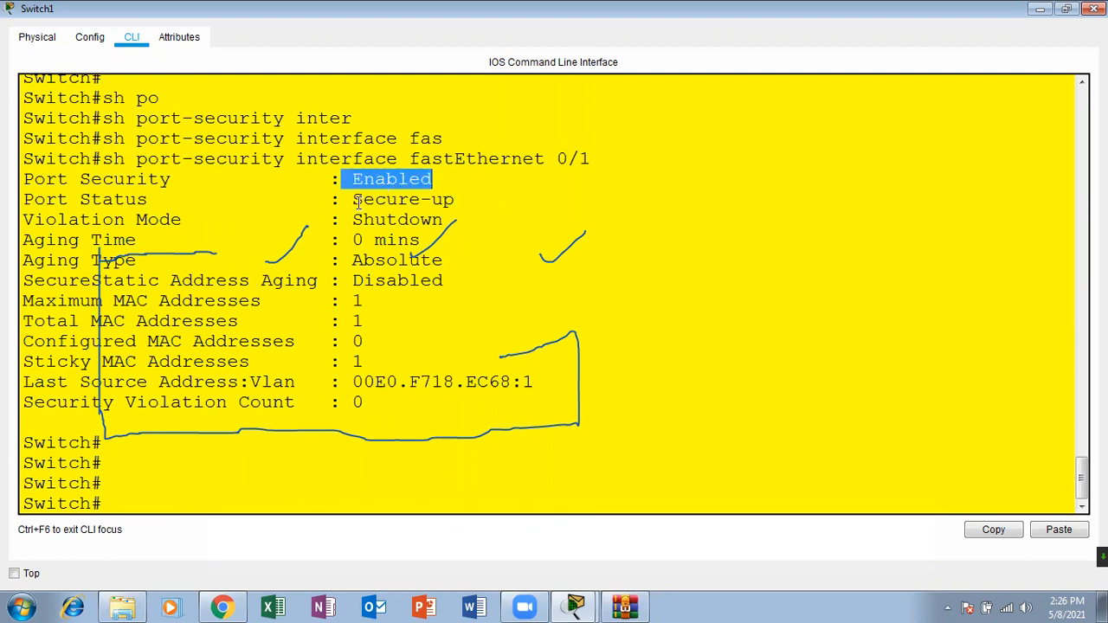
drag(352, 199, 480, 199)
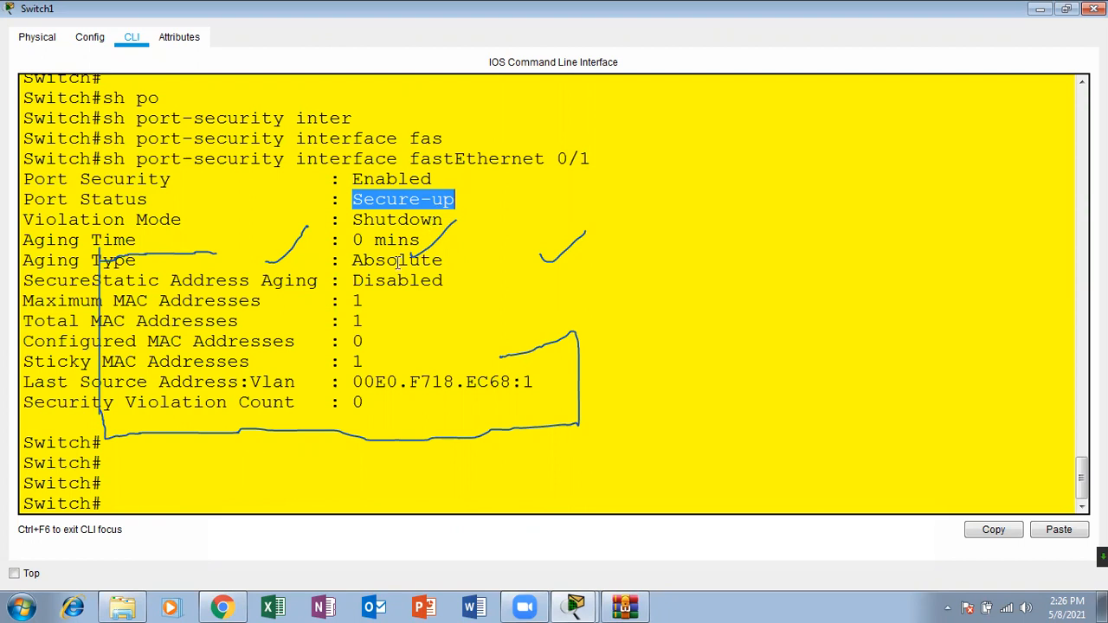
drag(457, 200, 349, 208)
drag(348, 412, 378, 387)
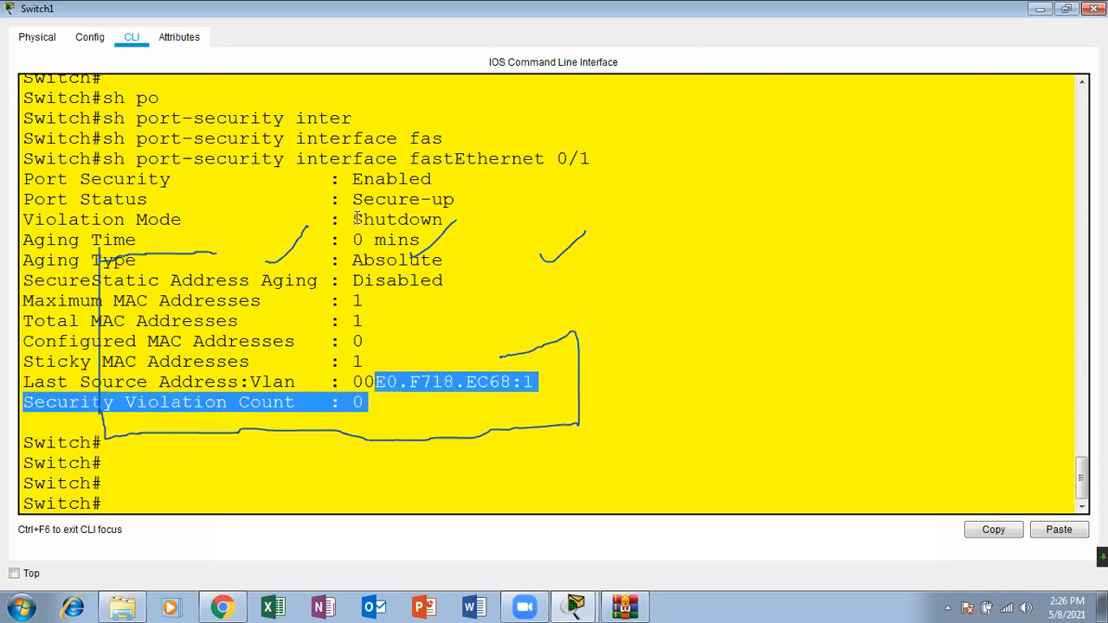
drag(356, 219, 476, 204)
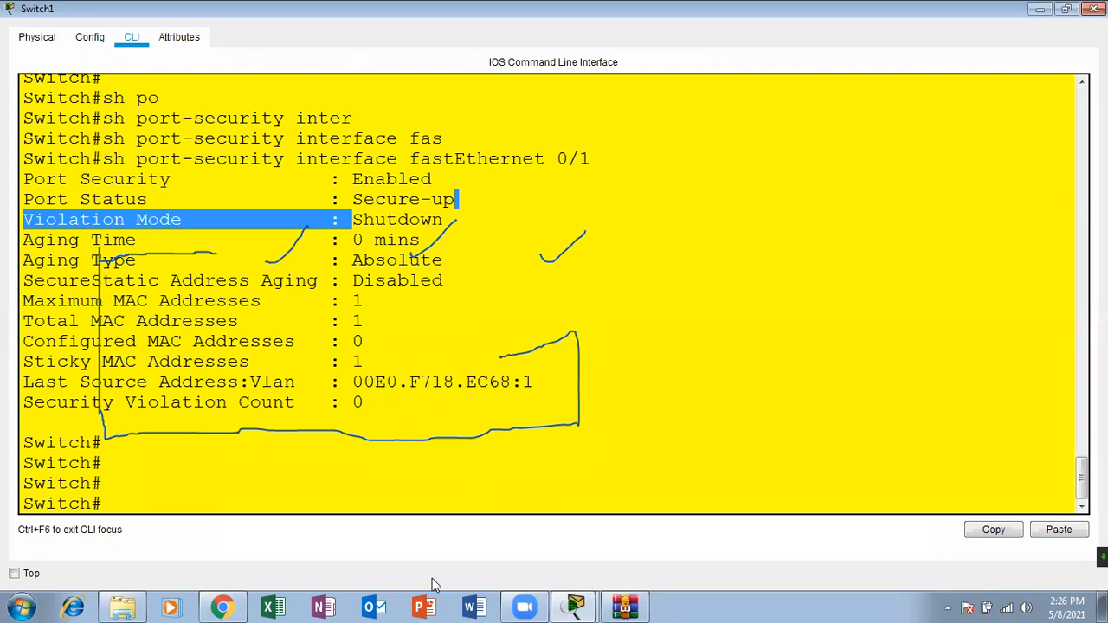
Step: Check the Verification slide in Chrome, return to Switch1's command line, look up the options of show interfaces status and run it
click(227, 606)
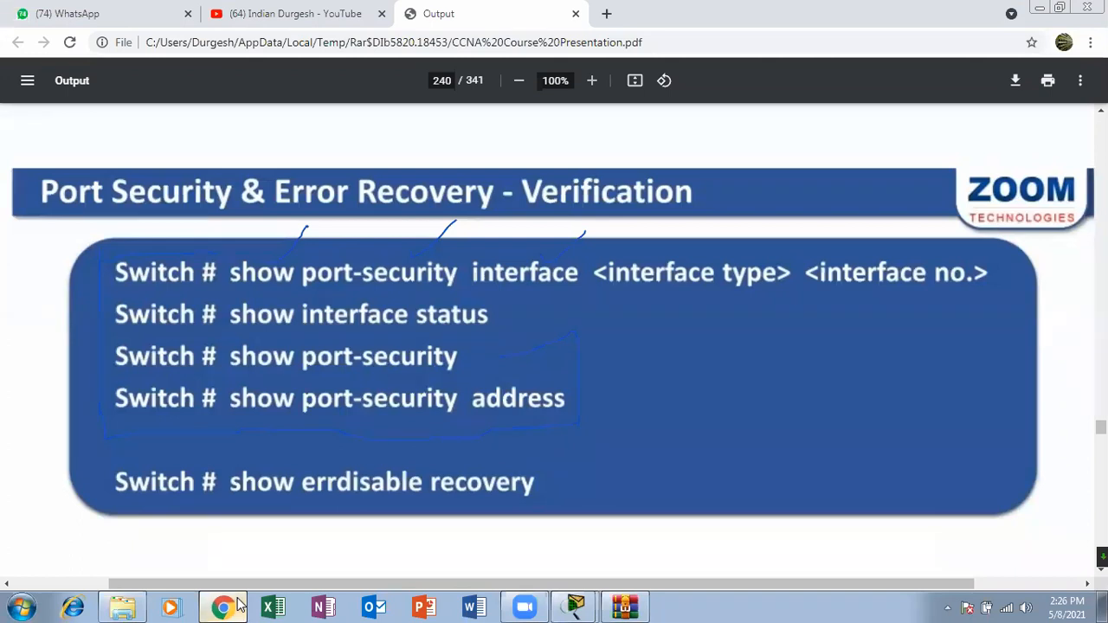
click(227, 607)
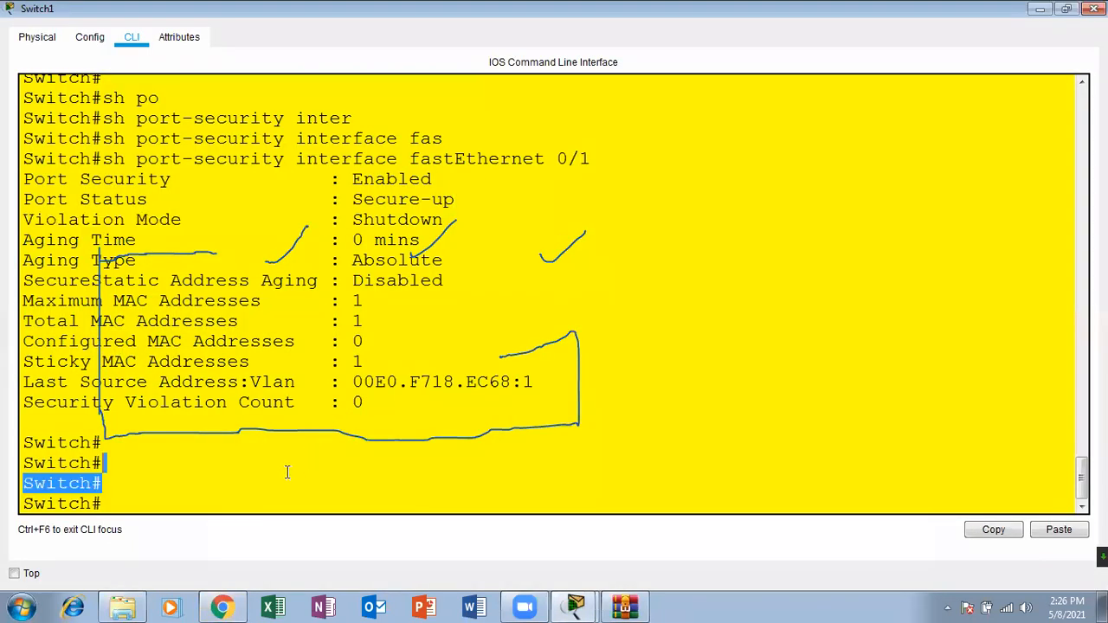
key(Return)
key(Return)
key(Return)
text(sh inger)
key(Tab)
text(==)
key(BackSpace)
key(BackSpace)
key(BackSpace)
key(BackSpace)
key(BackSpace)
key(Tab)
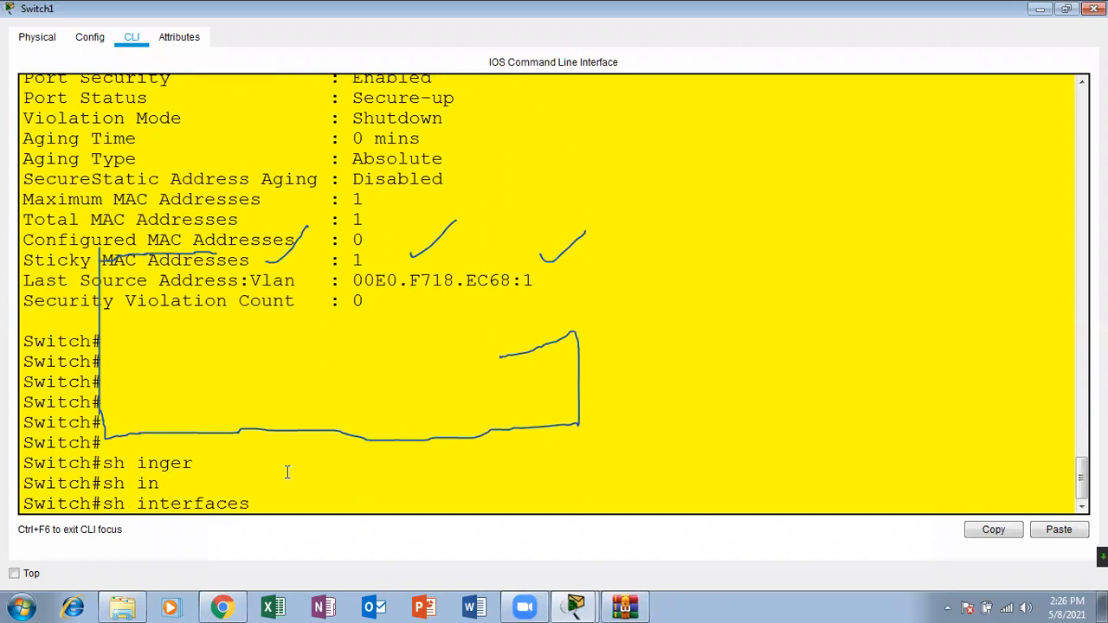
text(st)
key(Tab)
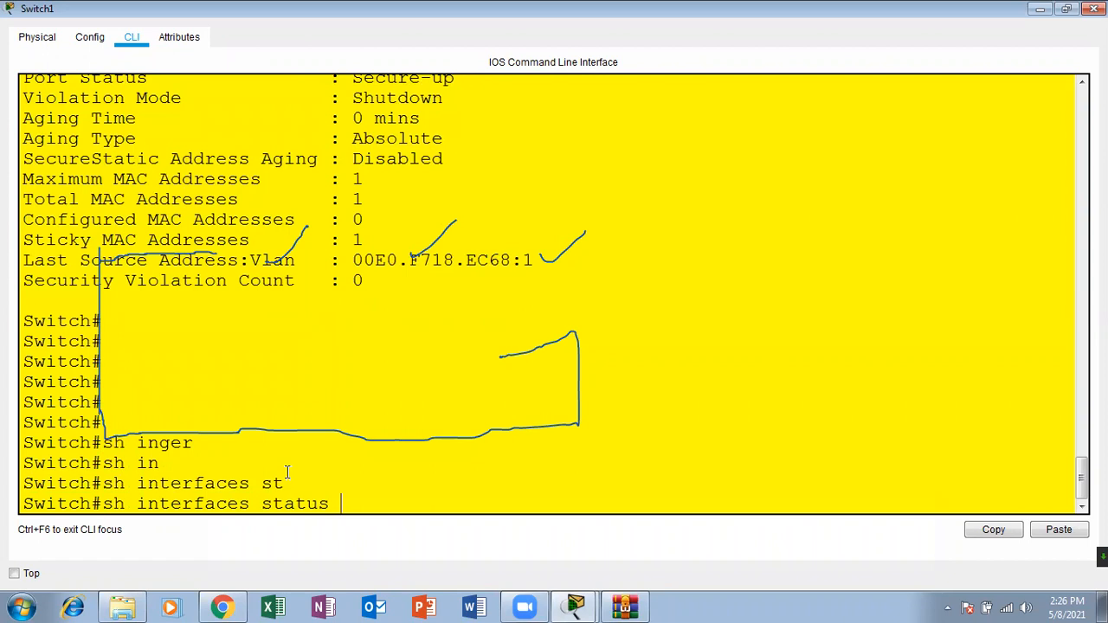
text(?)
key(Return)
key(Return)
key(Return)
key(Return)
key(Return)
key(Return)
key(Return)
key(Return)
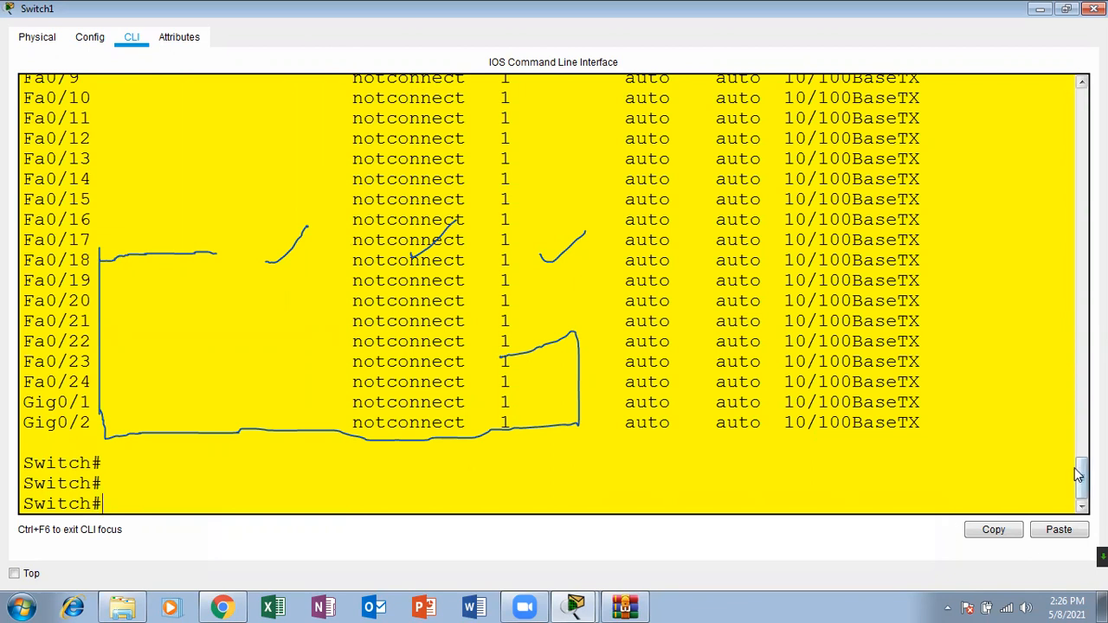
Step: Examine the interface status table from Fa0/1 onward, highlighting port statuses, the duplex, speed and type columns, and the sh interfaces status command
drag(1082, 477, 1082, 448)
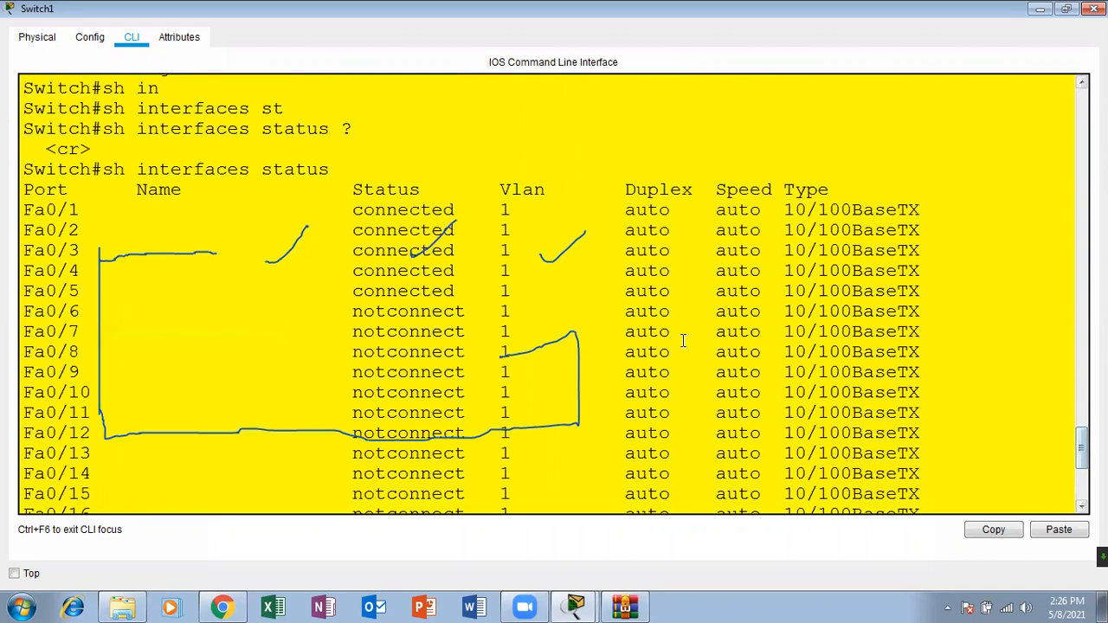
drag(342, 216, 457, 293)
drag(362, 313, 509, 357)
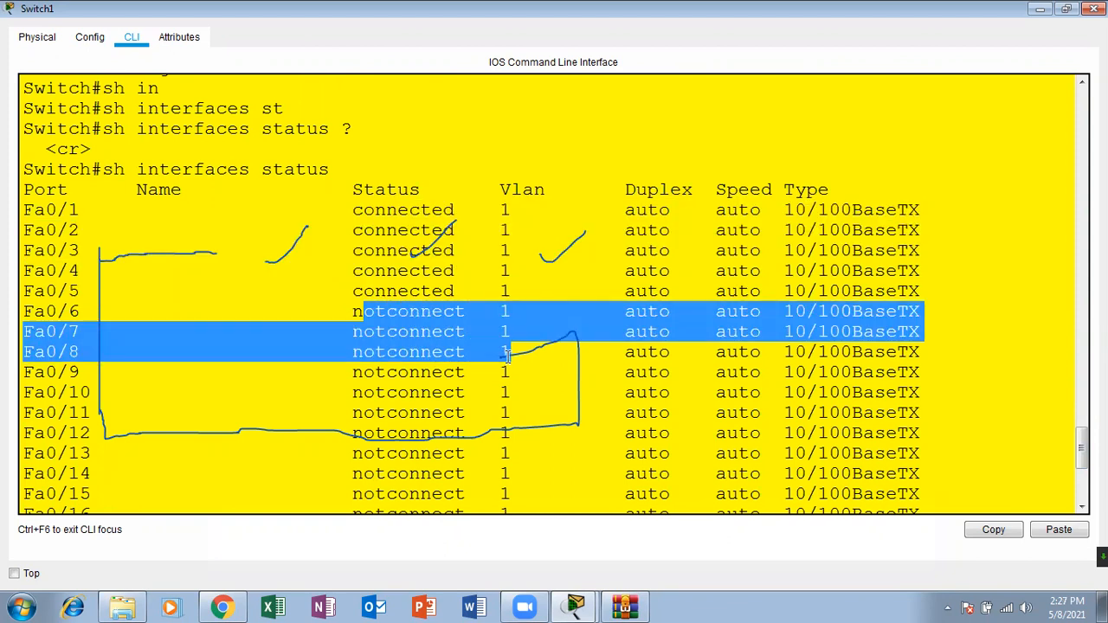
drag(627, 211, 949, 267)
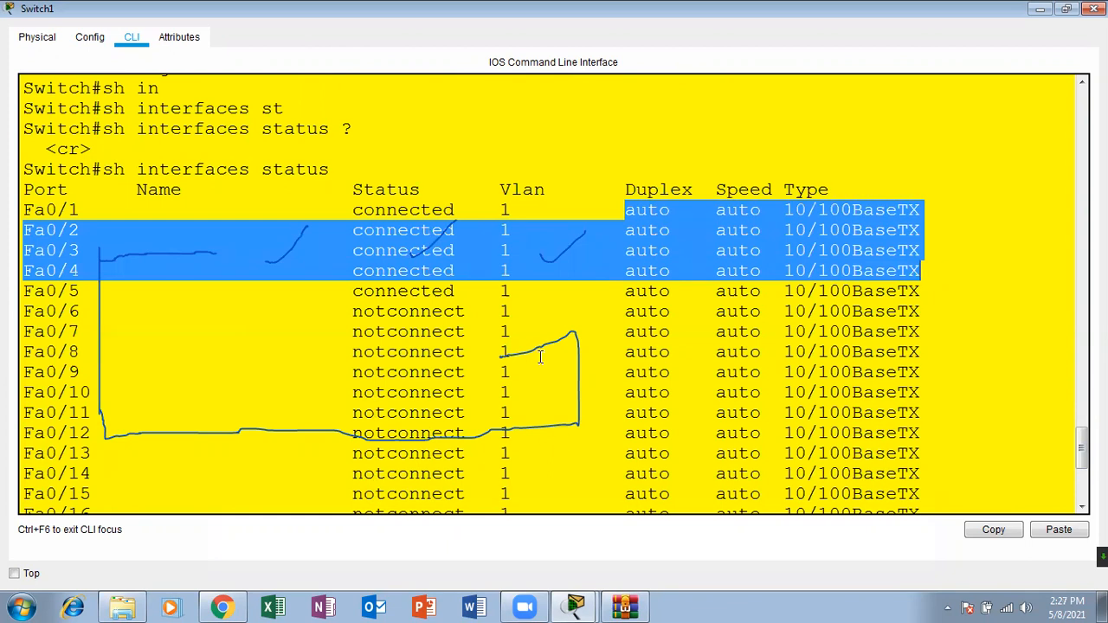
click(458, 308)
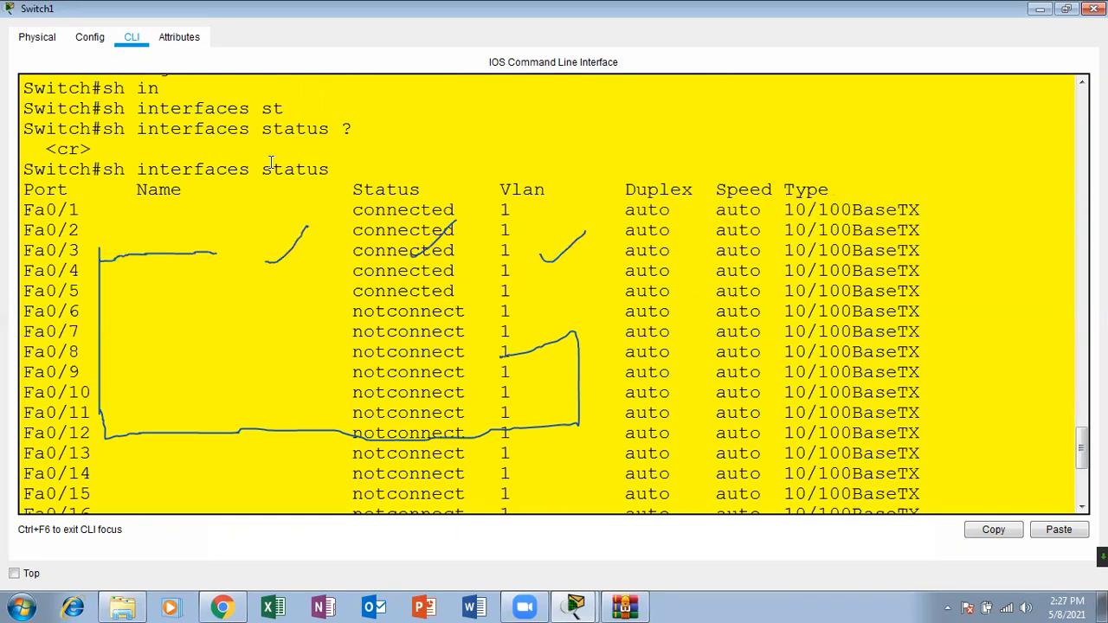
drag(103, 169, 358, 163)
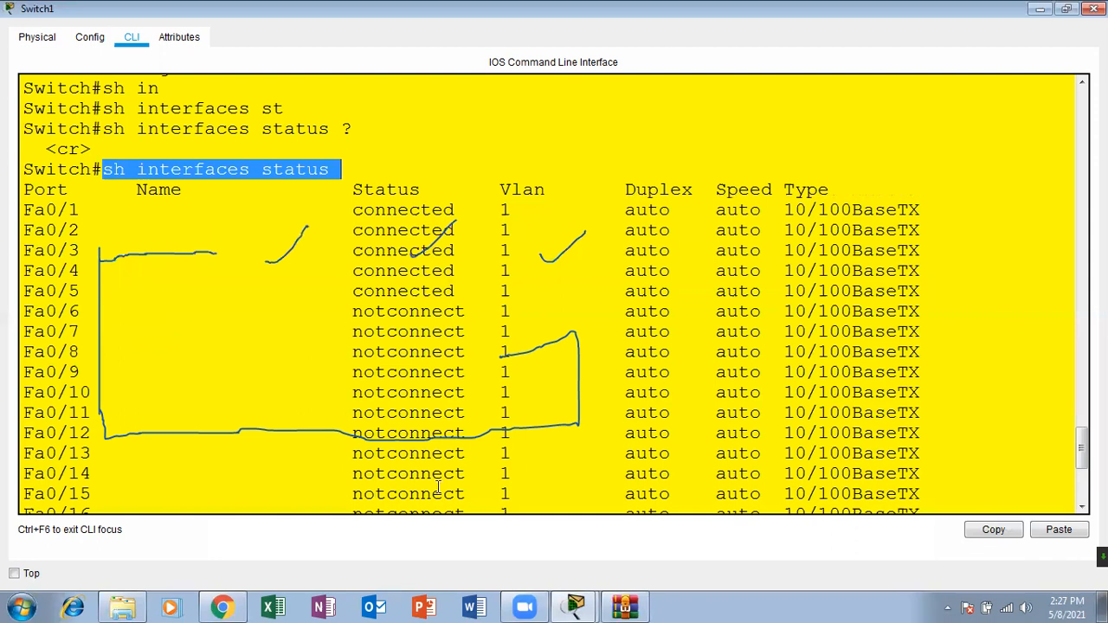
Step: Check the Verification slide in Chrome, return to Switch1's command line and run show port-security
click(225, 607)
click(238, 606)
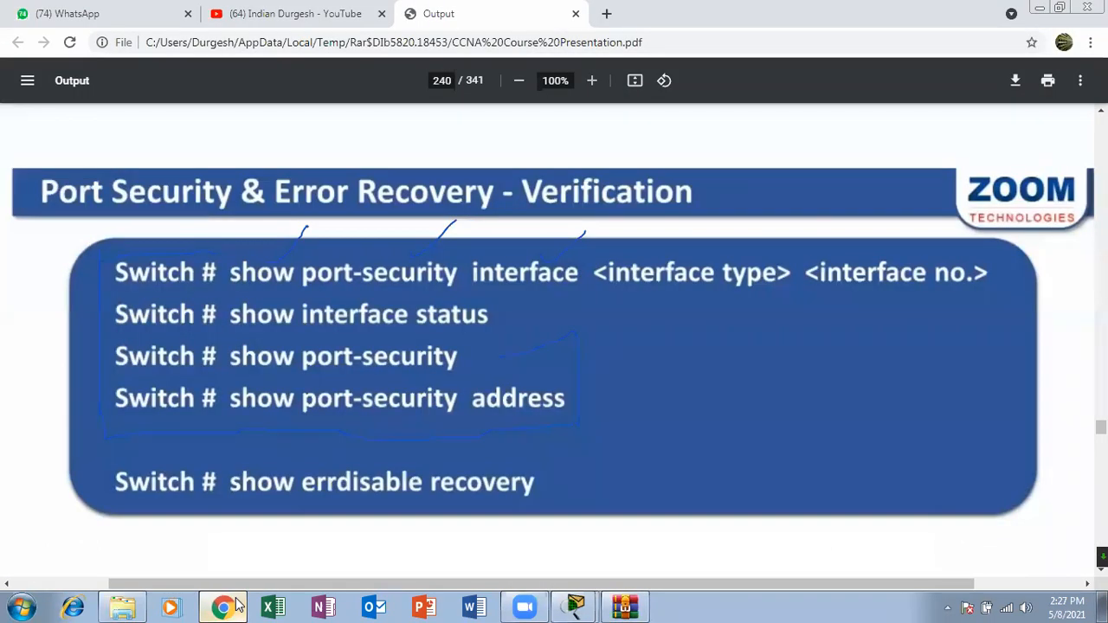
click(539, 360)
key(Return)
key(Return)
key(Return)
key(Return)
key(Return)
key(Return)
key(Return)
key(Return)
key(Return)
key(Return)
key(Return)
key(Return)
key(Return)
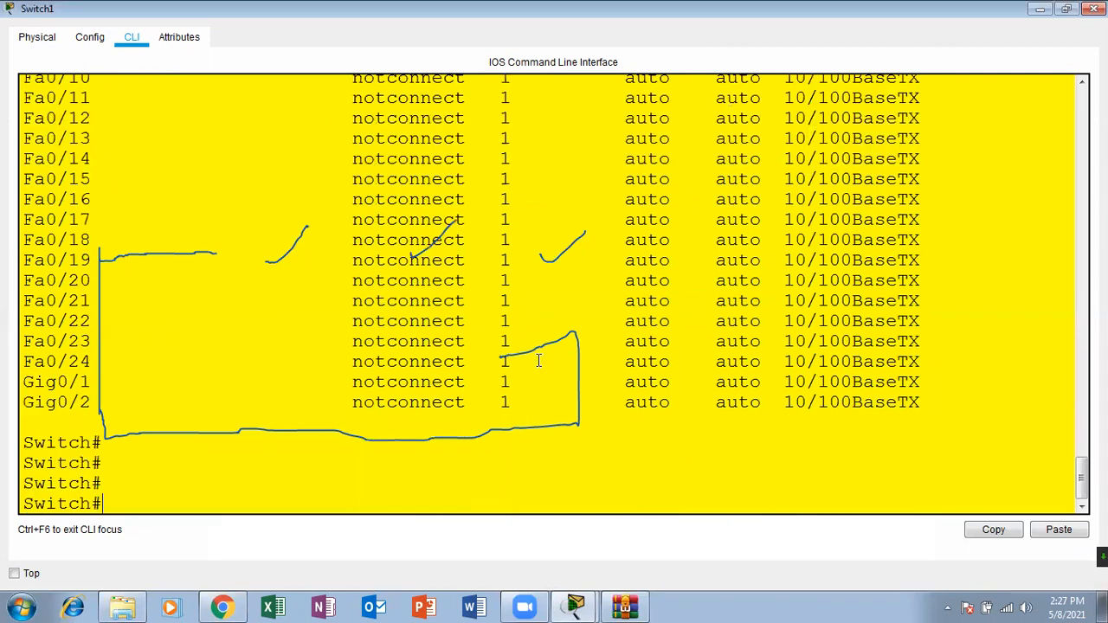
text(sh po)
key(Tab)
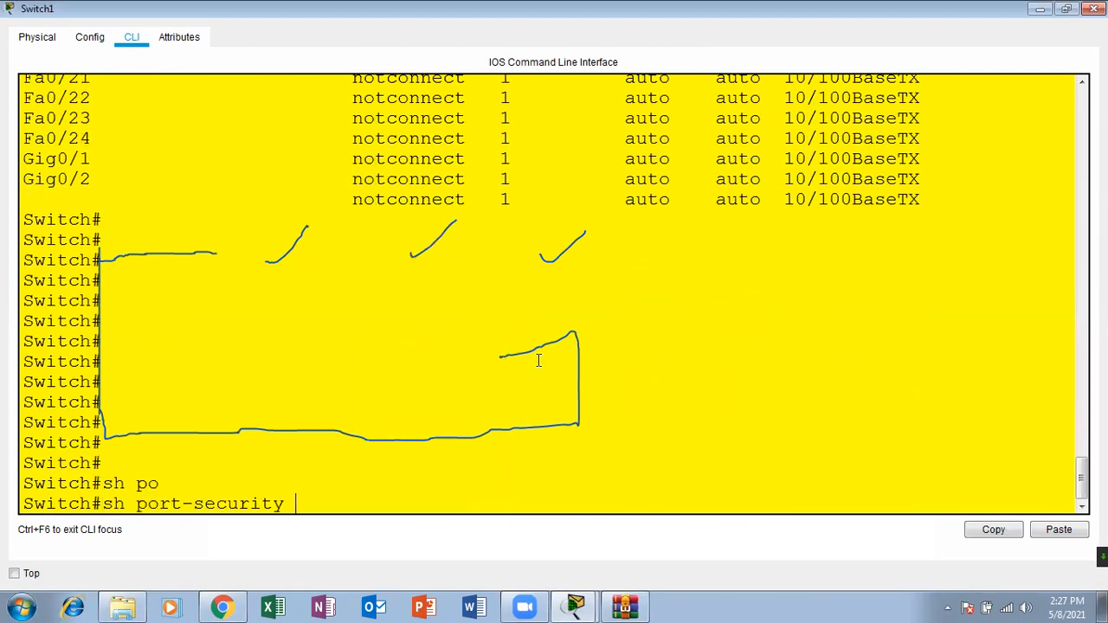
key(Return)
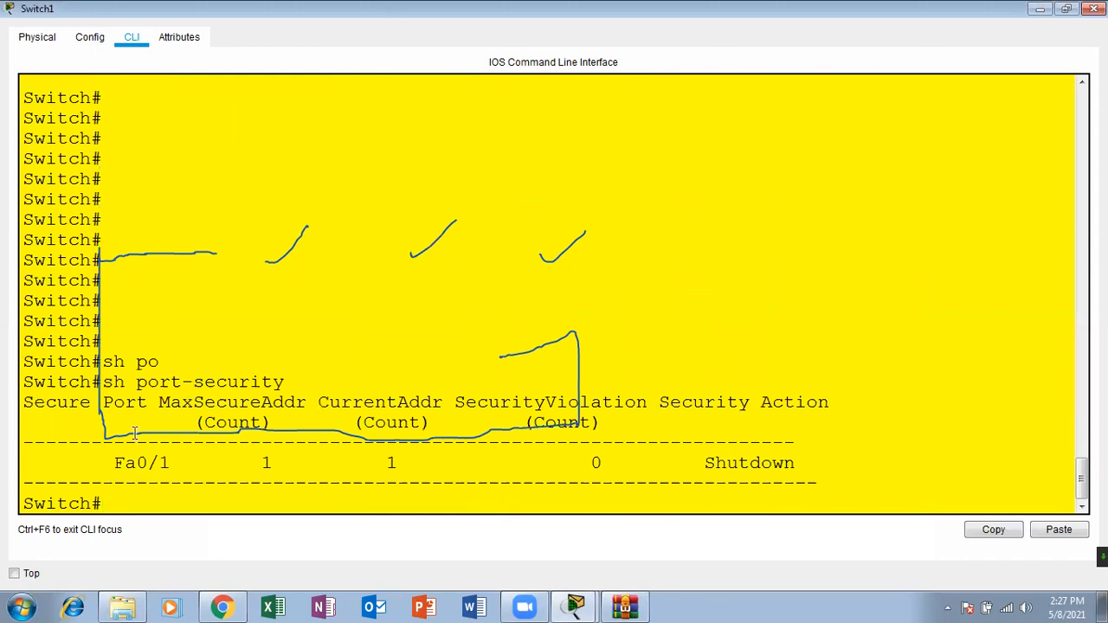
Step: Highlight Fa0/1 in the port-security summary, circle its port, counts and security action with the annotation pen, and clear the marks
drag(114, 461, 173, 459)
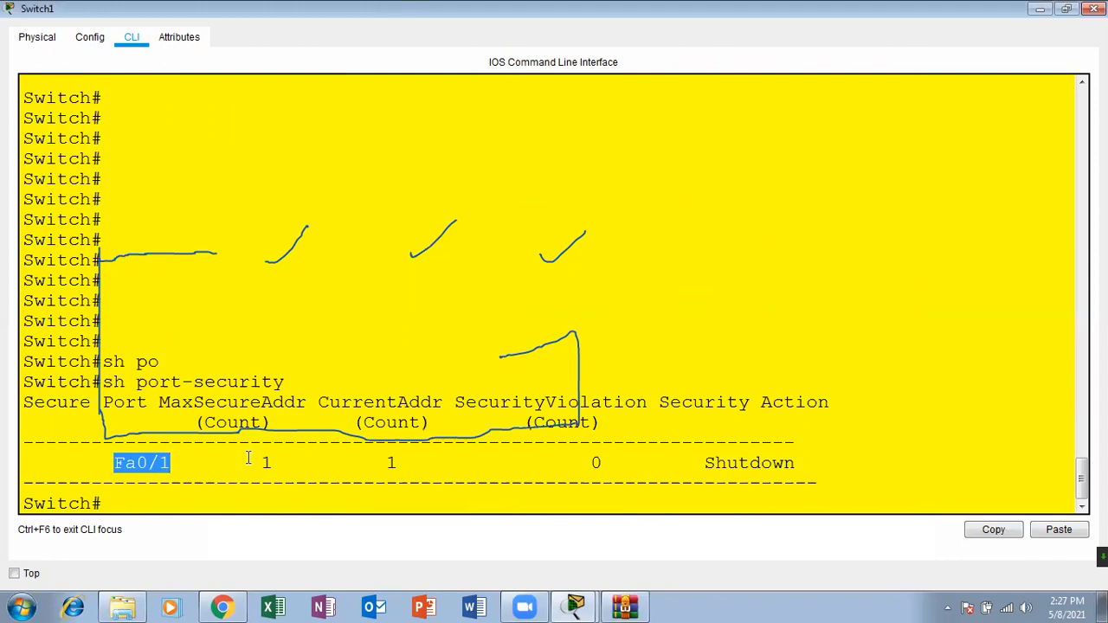
drag(177, 465, 120, 465)
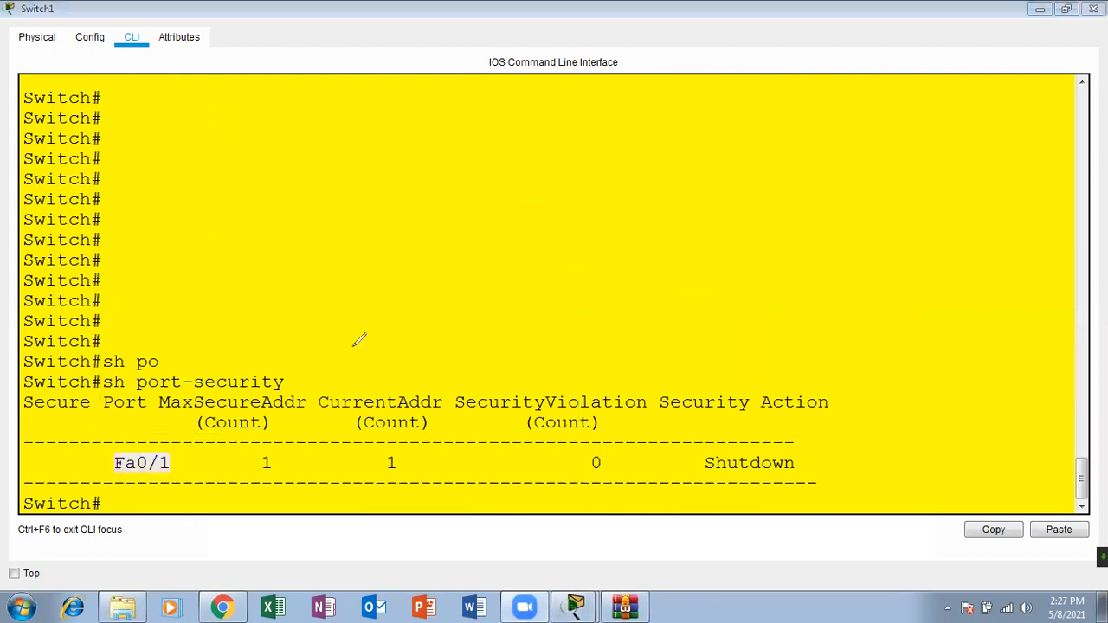
mouse_move(207, 465)
mouse_down()
mouse_move(115, 456)
mouse_move(227, 451)
mouse_move(181, 424)
mouse_up()
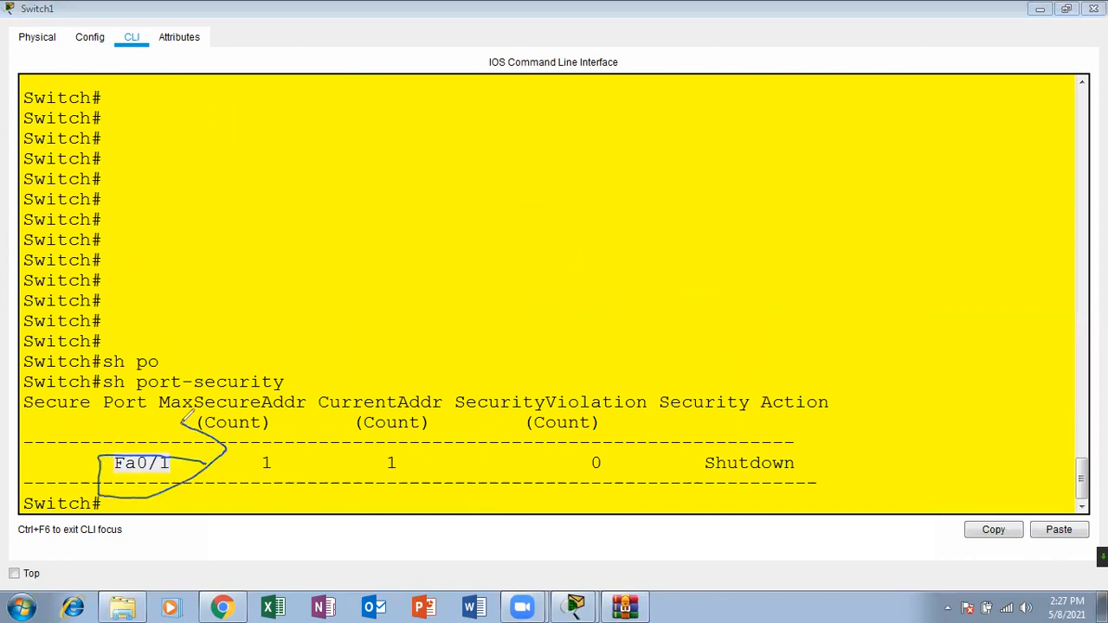
mouse_move(318, 451)
mouse_down()
mouse_move(297, 478)
mouse_move(277, 432)
mouse_up()
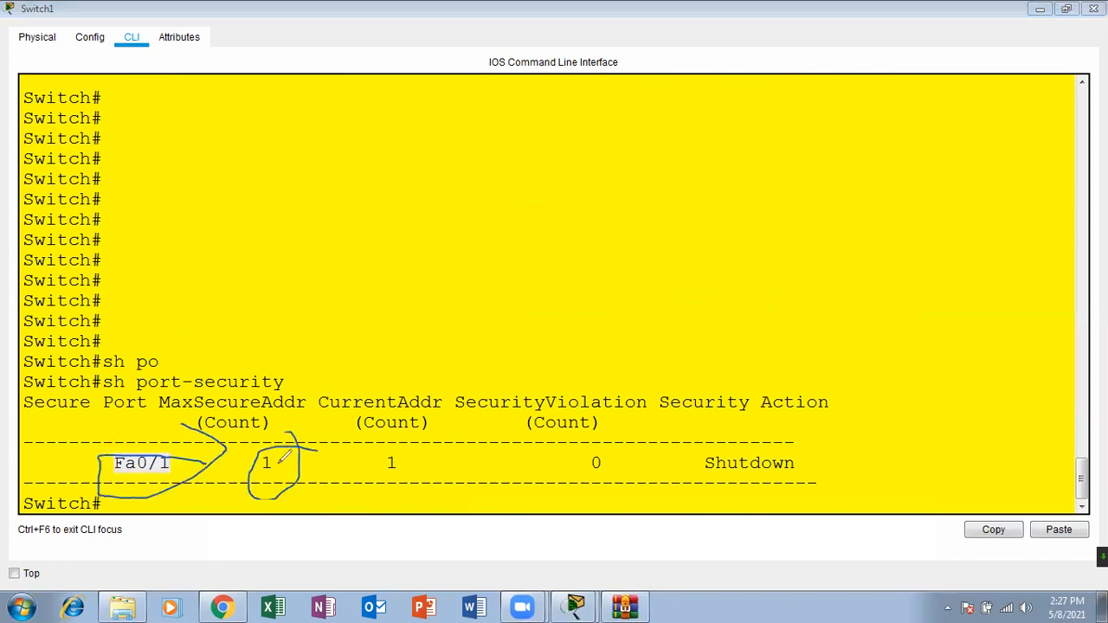
mouse_move(414, 442)
mouse_down()
mouse_move(384, 459)
mouse_move(398, 437)
mouse_up()
mouse_move(661, 440)
mouse_down()
mouse_move(628, 460)
mouse_move(570, 414)
mouse_up()
mouse_move(884, 449)
mouse_down()
mouse_move(656, 444)
mouse_move(693, 498)
mouse_up()
mouse_move(901, 497)
mouse_down()
mouse_move(911, 474)
mouse_move(779, 435)
mouse_up()
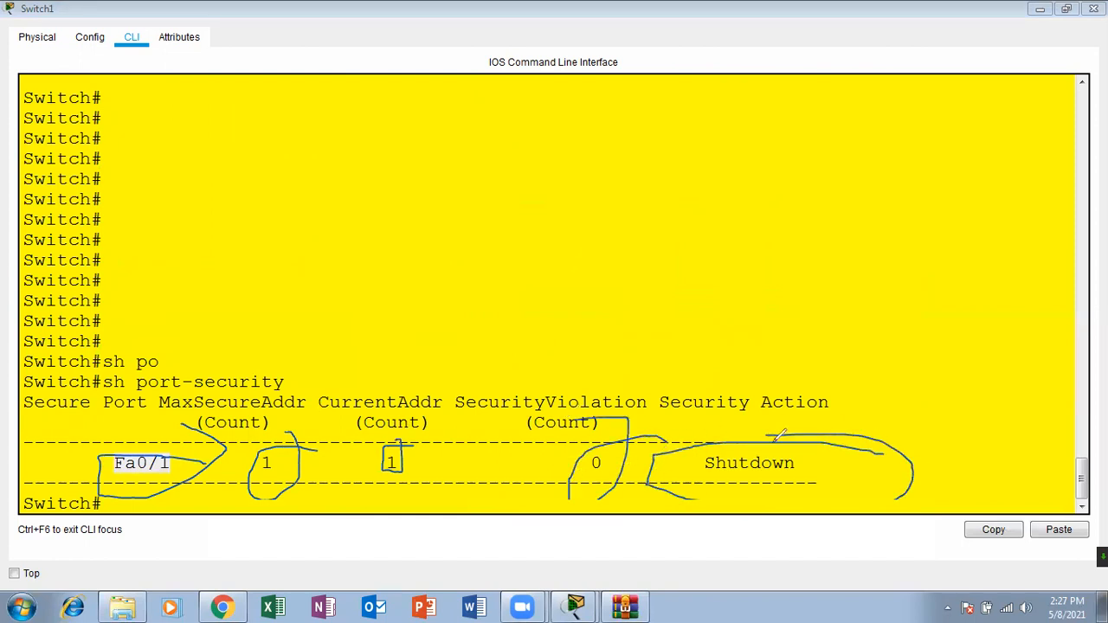
click(688, 172)
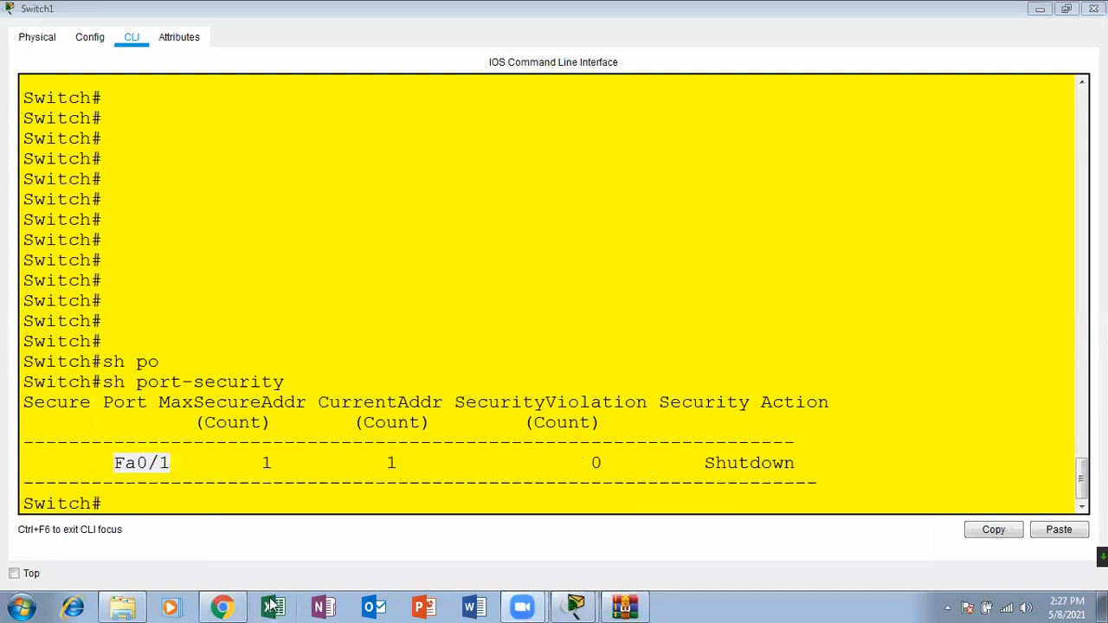
Step: Check the Verification slide in Chrome, return to Switch1's command line and run show port-security address
click(223, 607)
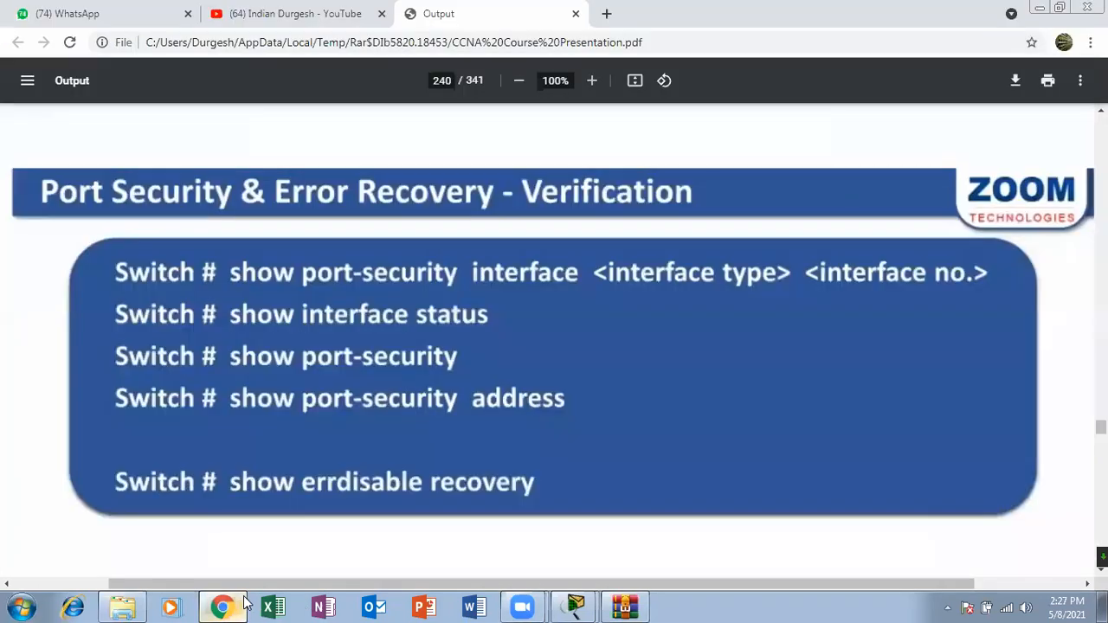
click(245, 603)
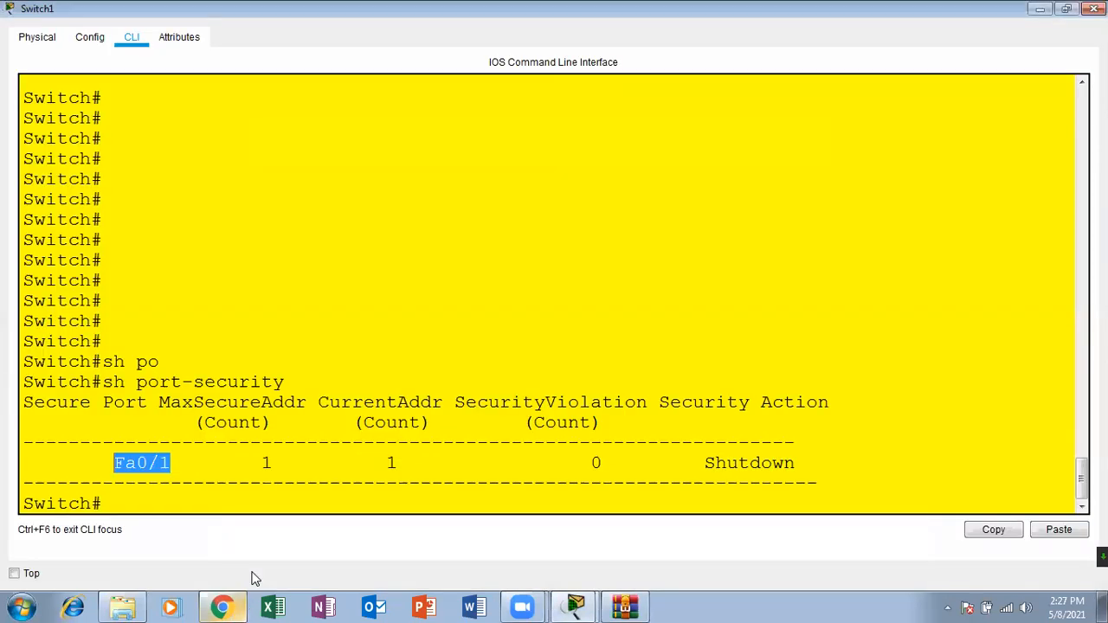
key(Return)
key(Return)
key(Return)
text(sh po)
key(Tab)
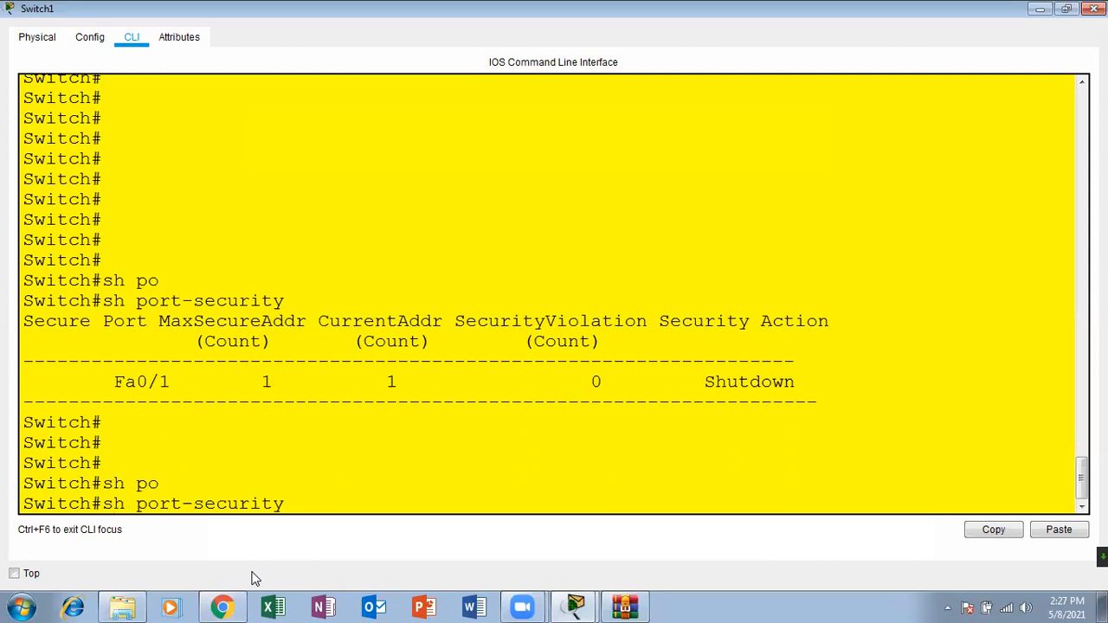
text(ad)
key(Tab)
key(Return)
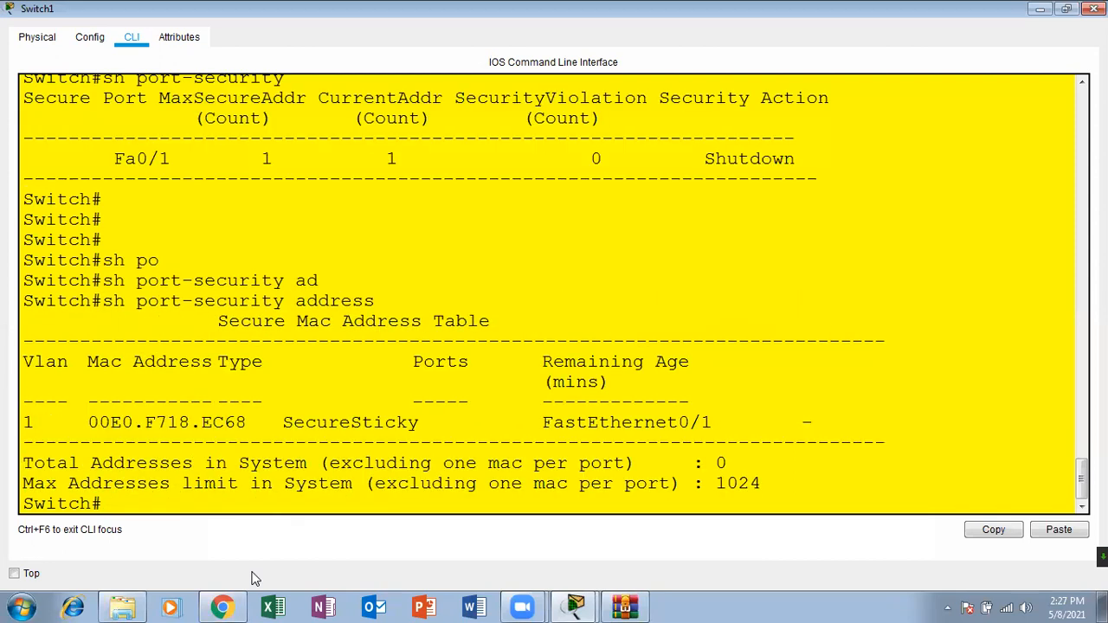
key(Return)
key(Return)
key(Return)
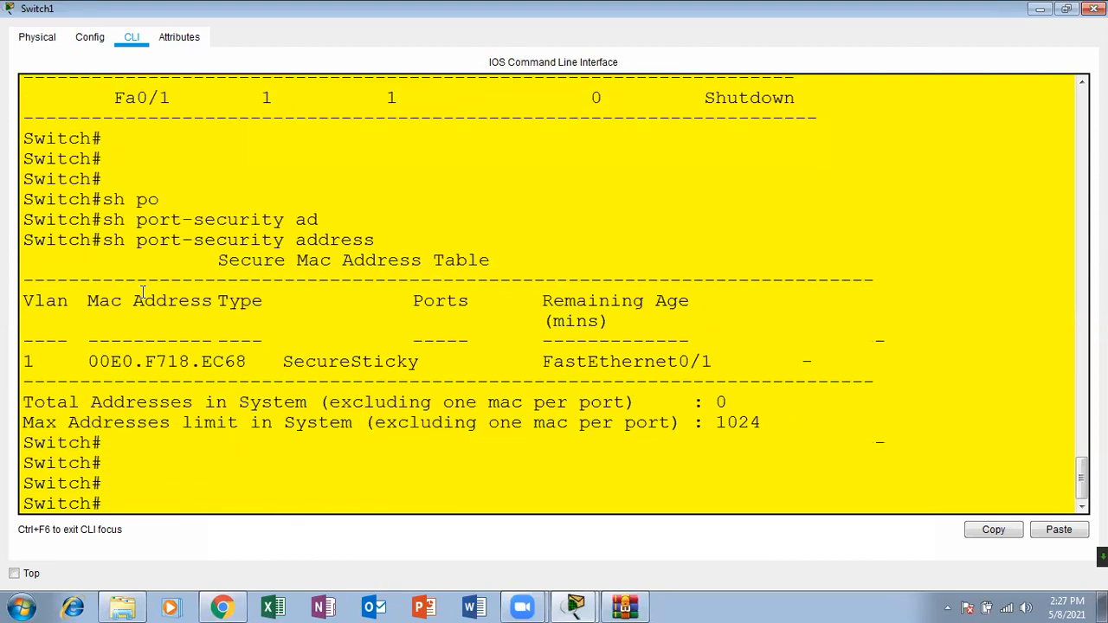
Step: Highlight the sticky MAC address and its FastEthernet0/1 port in the Secure Mac Address Table
drag(246, 362, 93, 356)
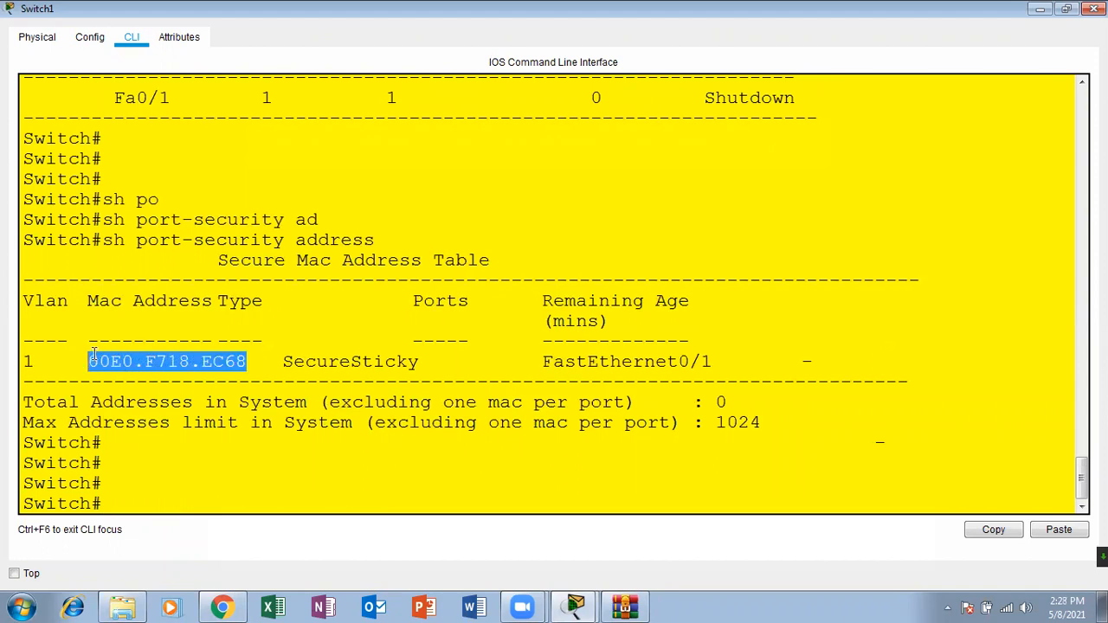
drag(535, 362, 706, 362)
click(708, 362)
drag(247, 362, 87, 348)
click(168, 362)
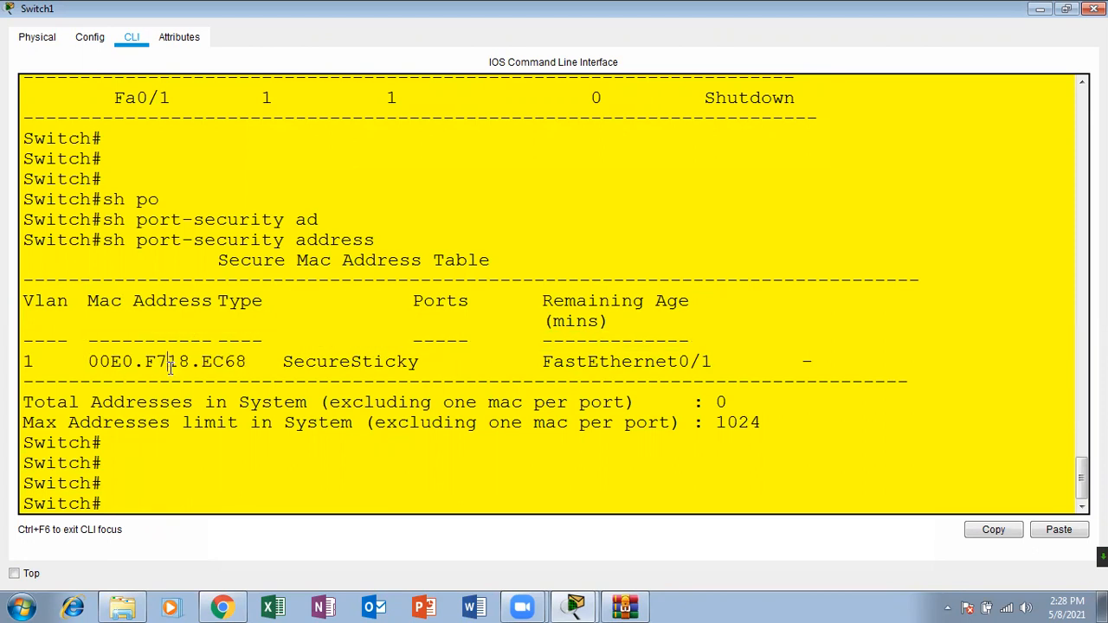
Step: Review the VLAN 1 entry of the Secure Mac Address Table, alternately highlighting FastEthernet0/1 and the MAC address 00E0.F718.EC68
drag(812, 362, 554, 342)
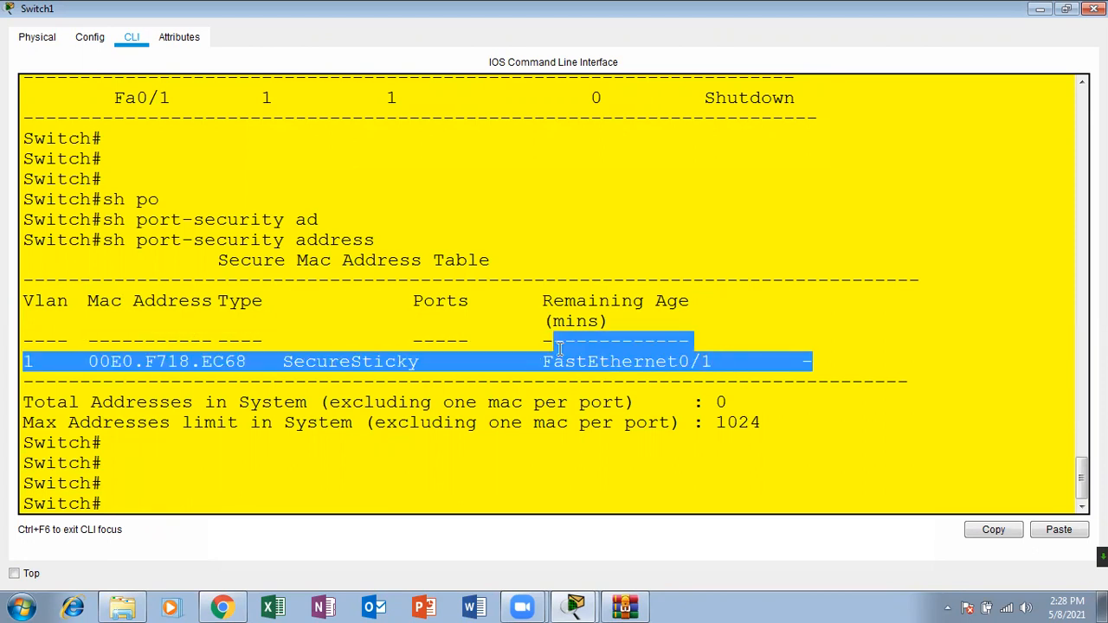
click(257, 365)
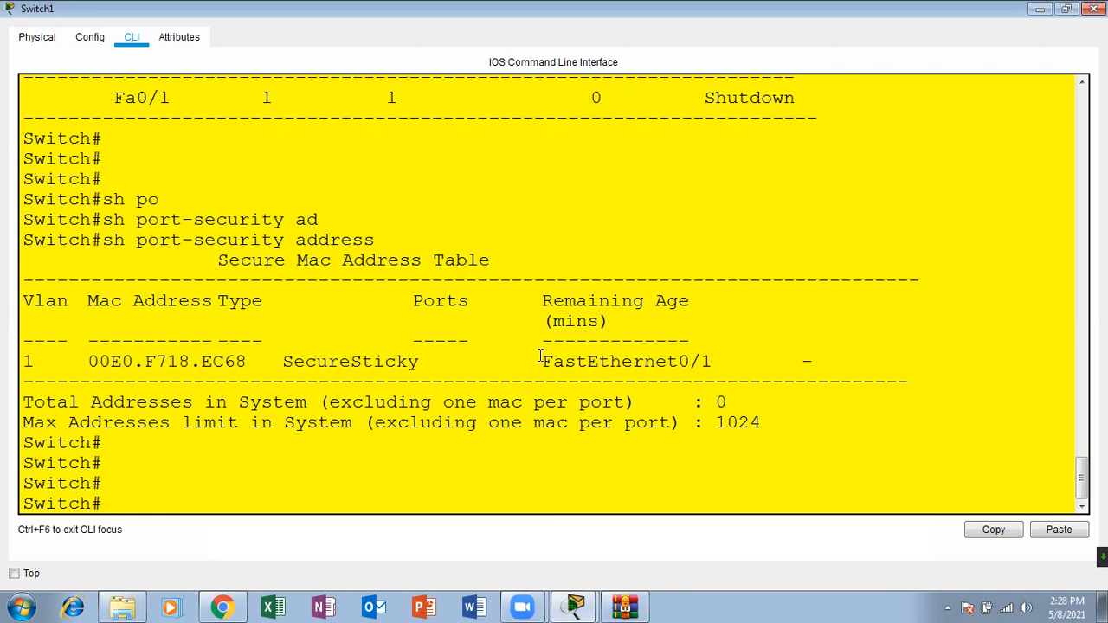
drag(542, 361, 737, 362)
drag(247, 361, 91, 362)
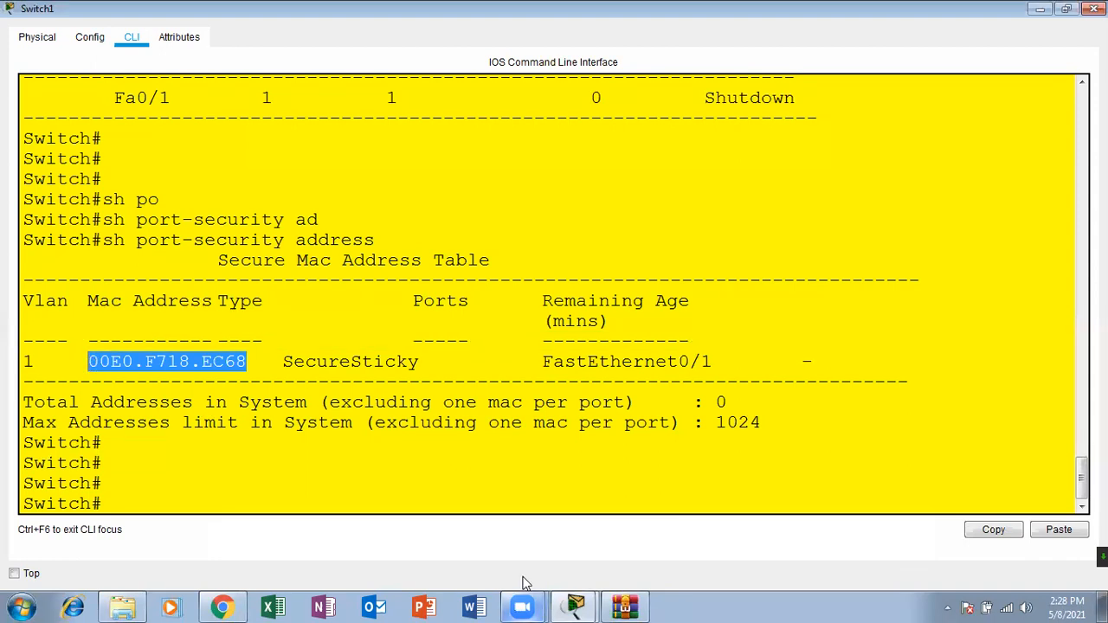
click(716, 362)
drag(716, 362, 752, 369)
click(547, 362)
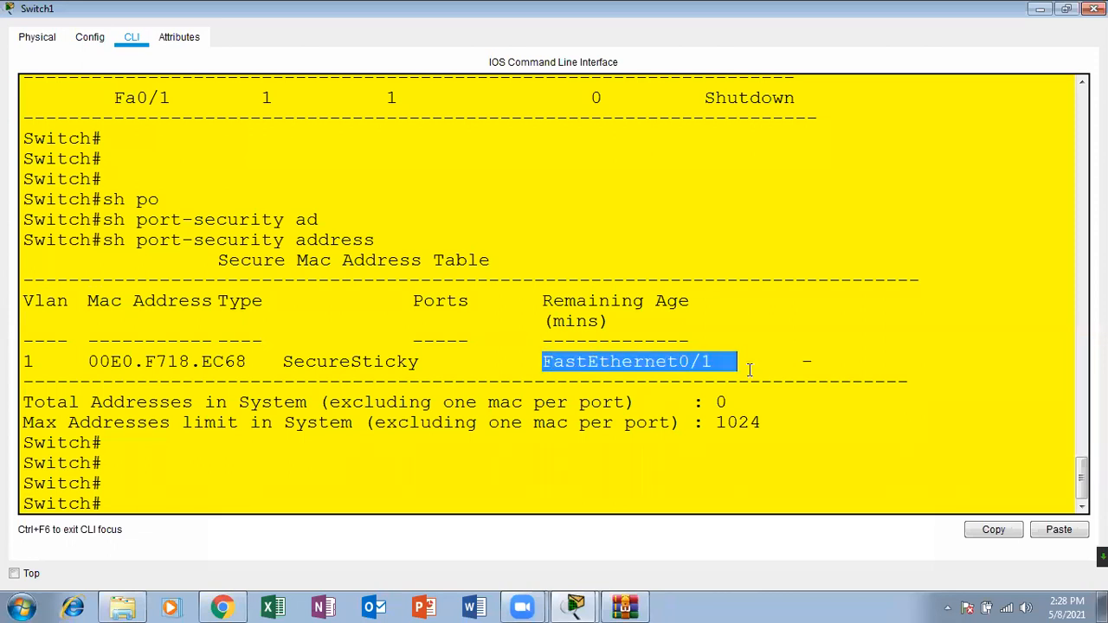
drag(249, 362, 97, 362)
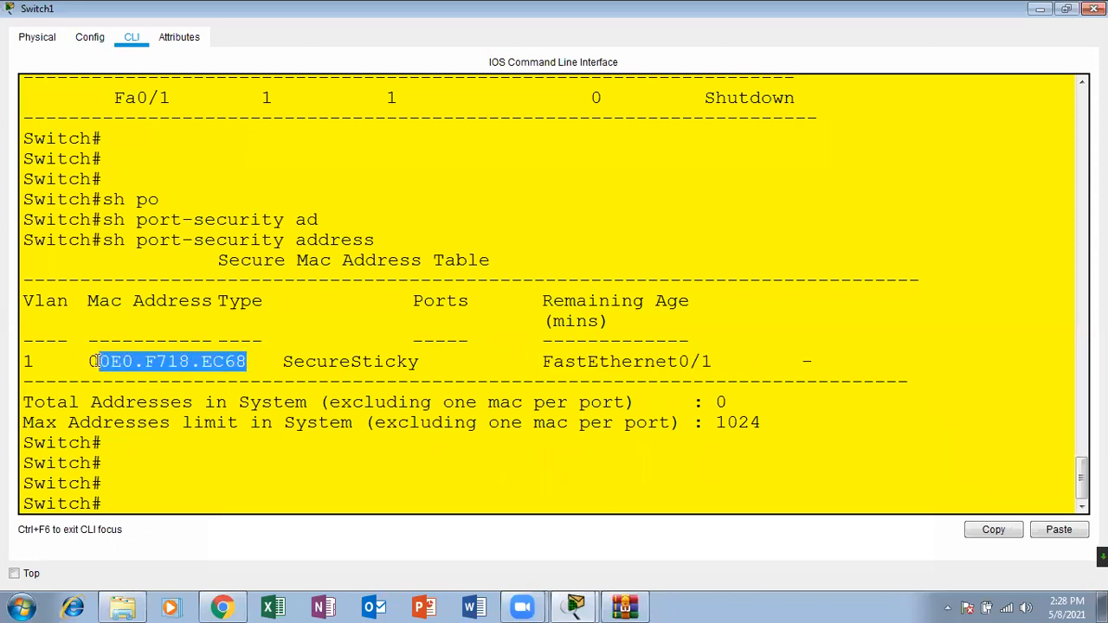
click(145, 362)
drag(246, 362, 81, 362)
drag(720, 361, 774, 363)
click(545, 360)
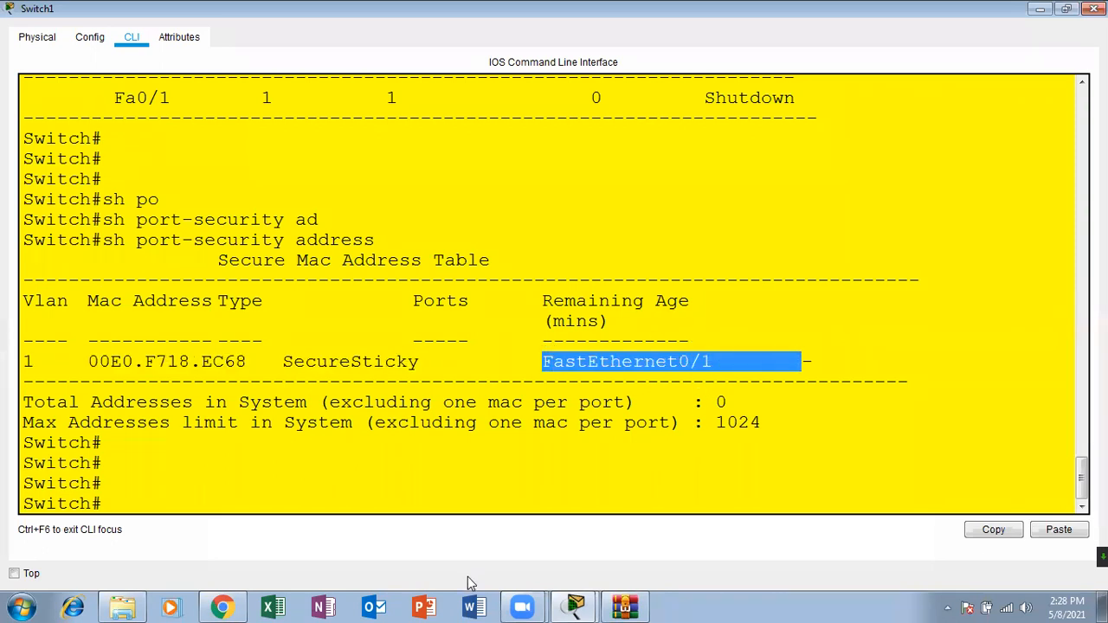
Step: Check the show errdisable recovery command on the Verification slide in Chrome, glance at the Packet Tracer topology and return to Switch1's command line
click(223, 607)
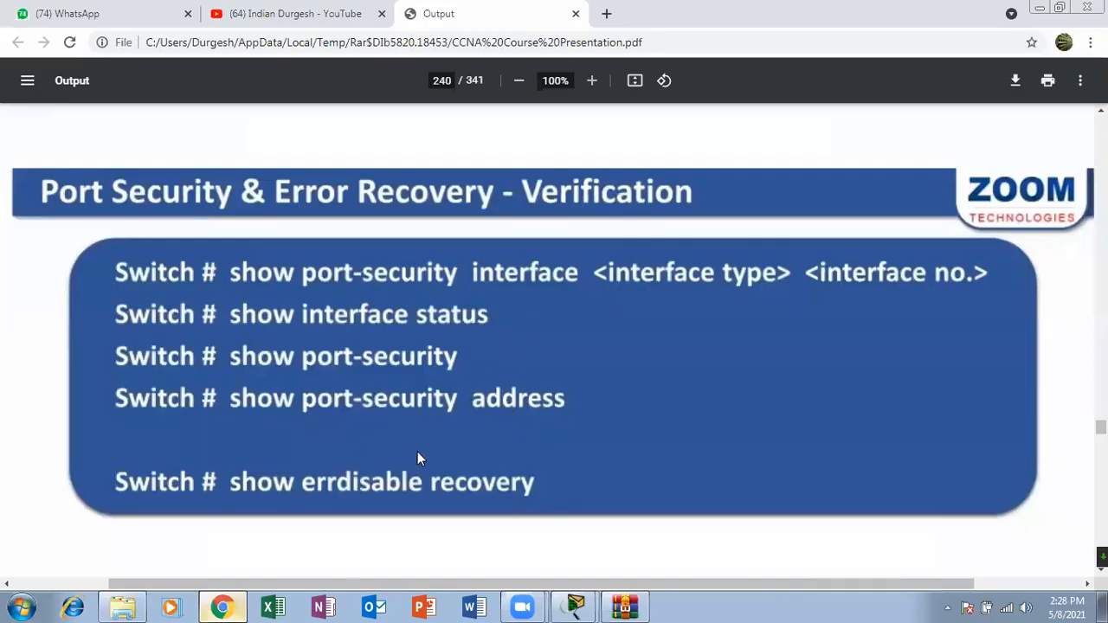
click(568, 599)
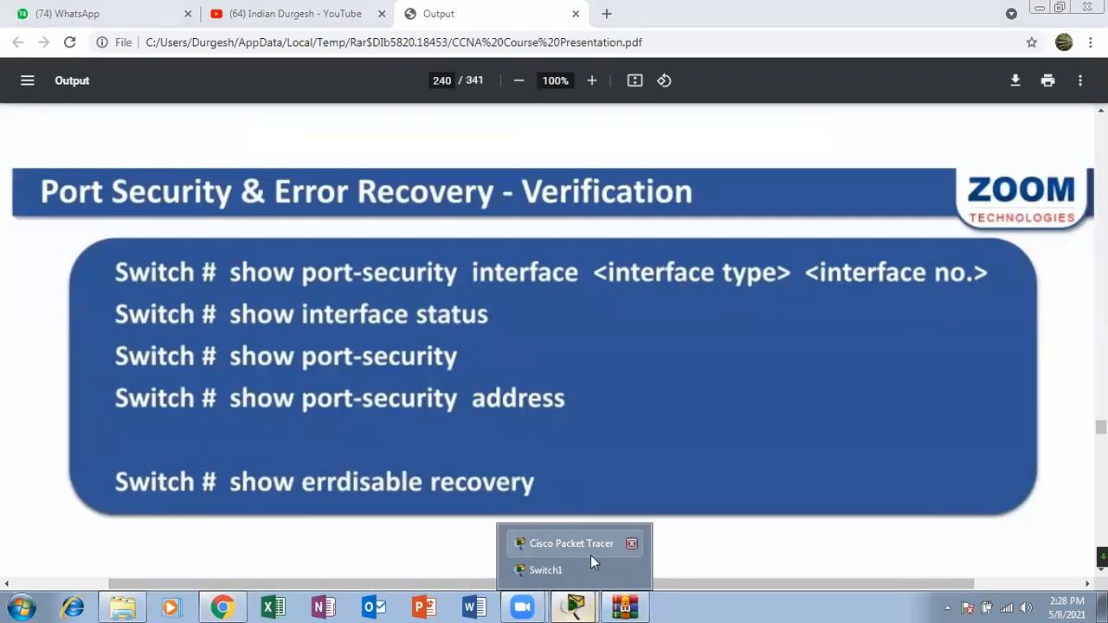
click(590, 546)
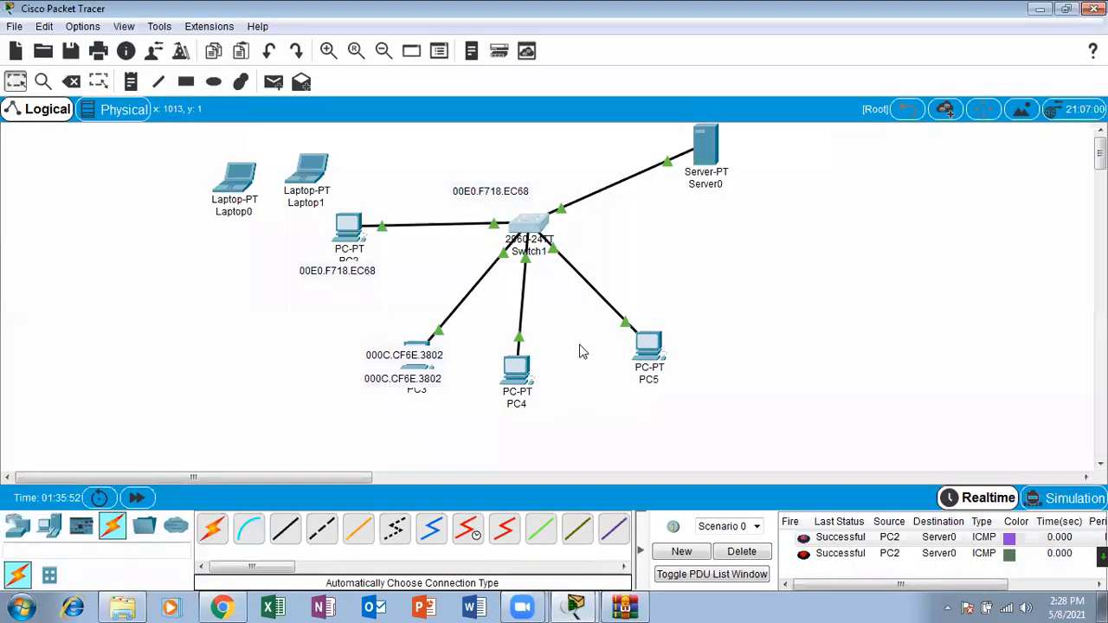
click(582, 604)
click(579, 569)
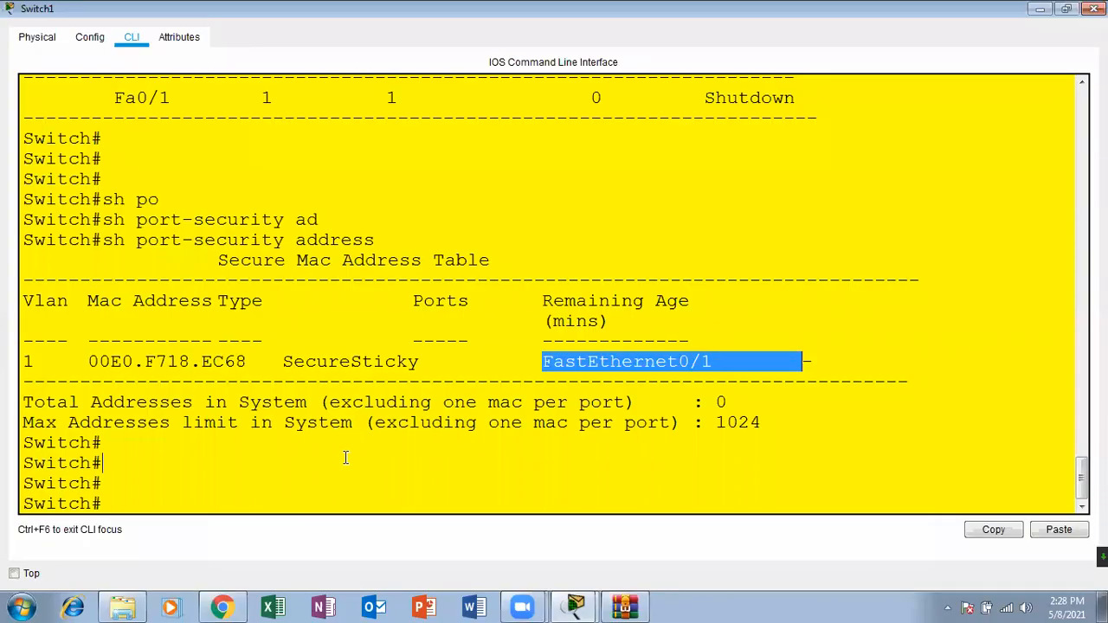
Step: Try to complete the show errdisable command on a fresh Switch1 prompt, starting from sh err and sh erro
click(346, 457)
key(Return)
key(Return)
key(Return)
text(sh err)
key(Tab)
text(o)
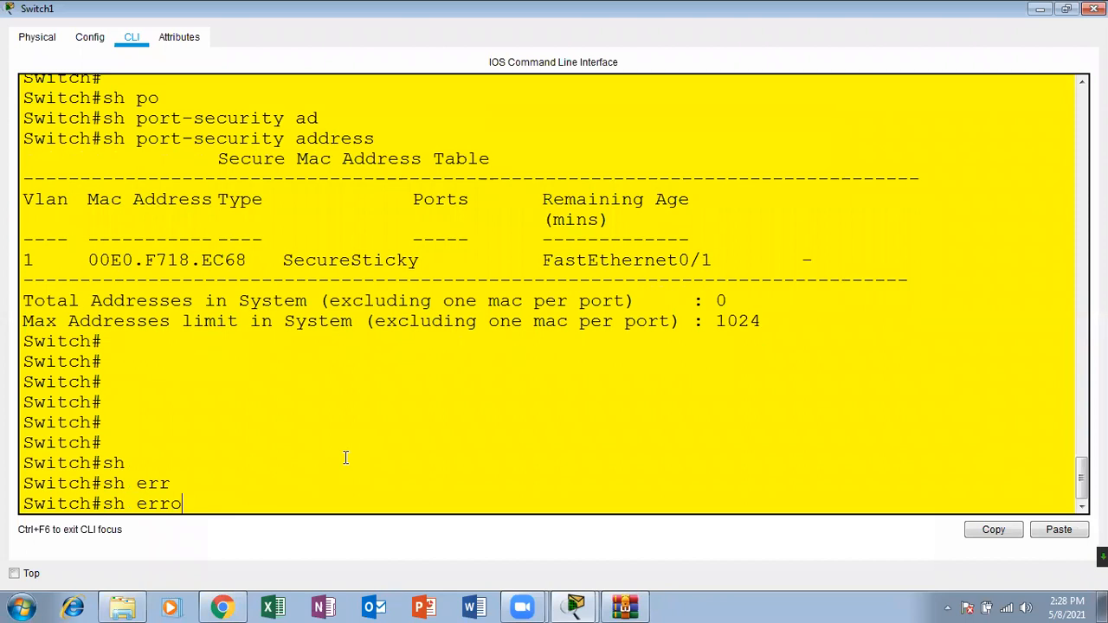
key(Tab)
Step: Remove the err keyword, list the available show options with sh ? and highlight etherchannel where errdisable would be listed
key(BackSpace)
key(BackSpace)
key(BackSpace)
key(BackSpace)
text(?)
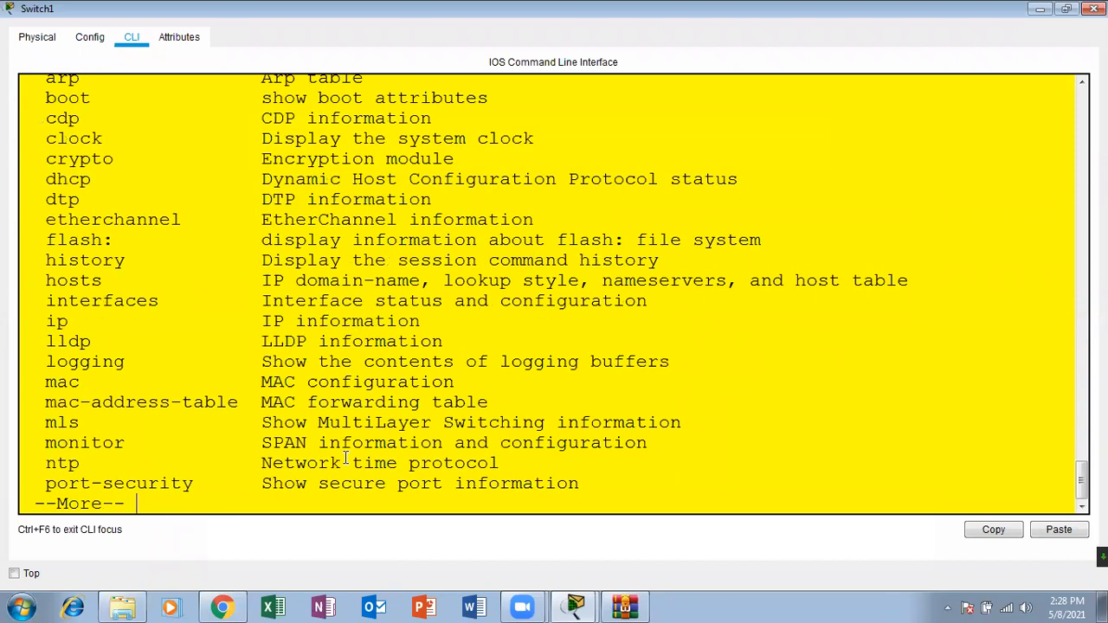
drag(36, 220, 233, 220)
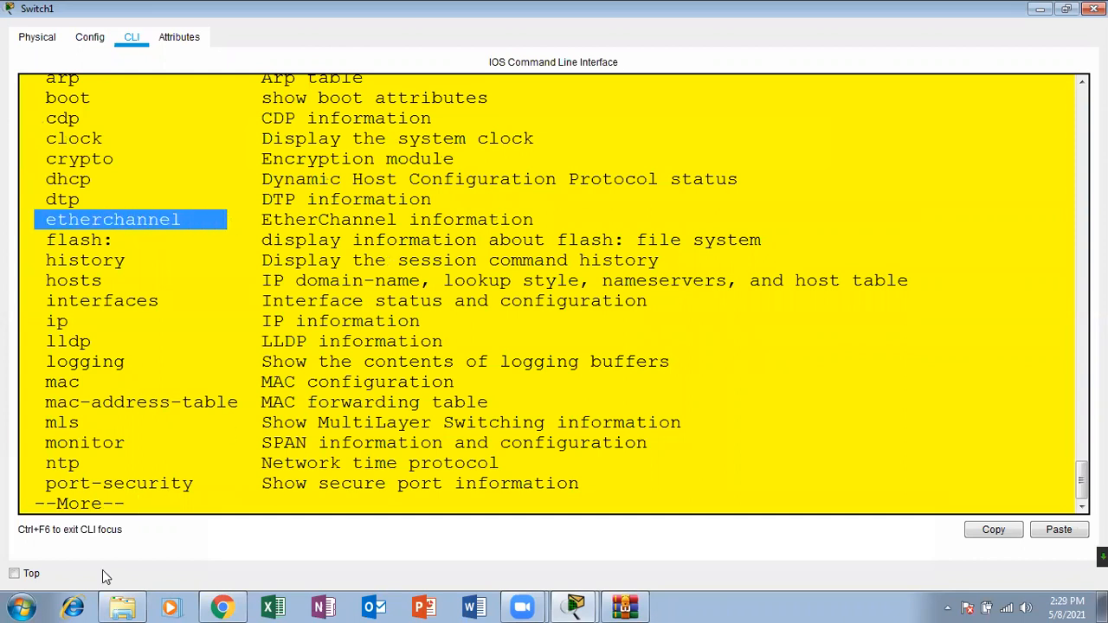
Step: Check the show errdisable recovery line on the Verification slide in Chrome and look at the pages following it
click(232, 597)
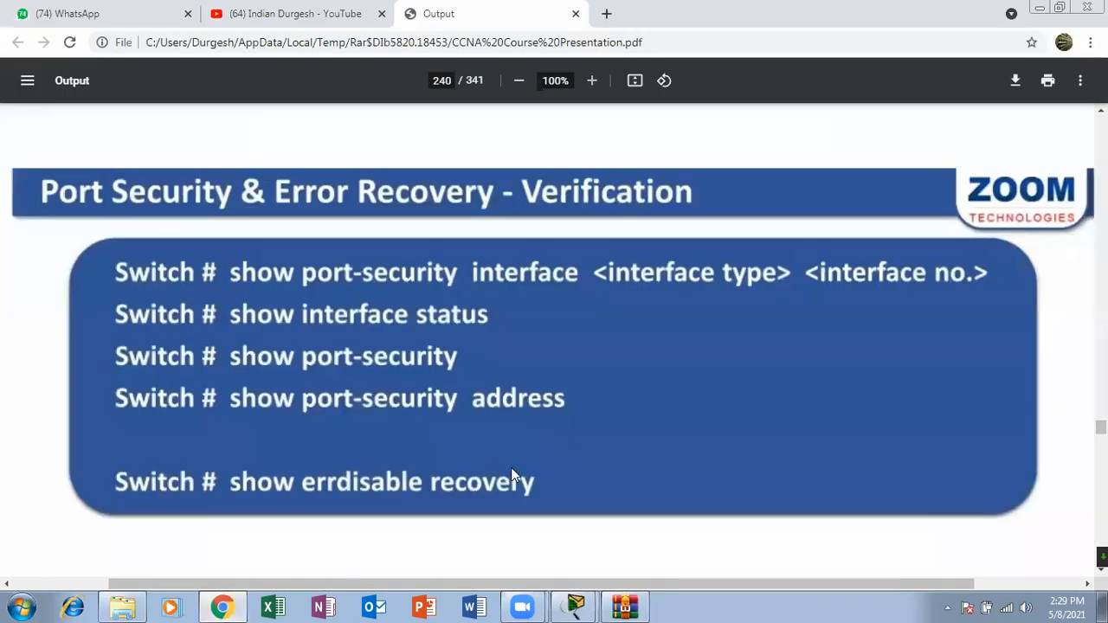
scroll(512, 469, down, 5)
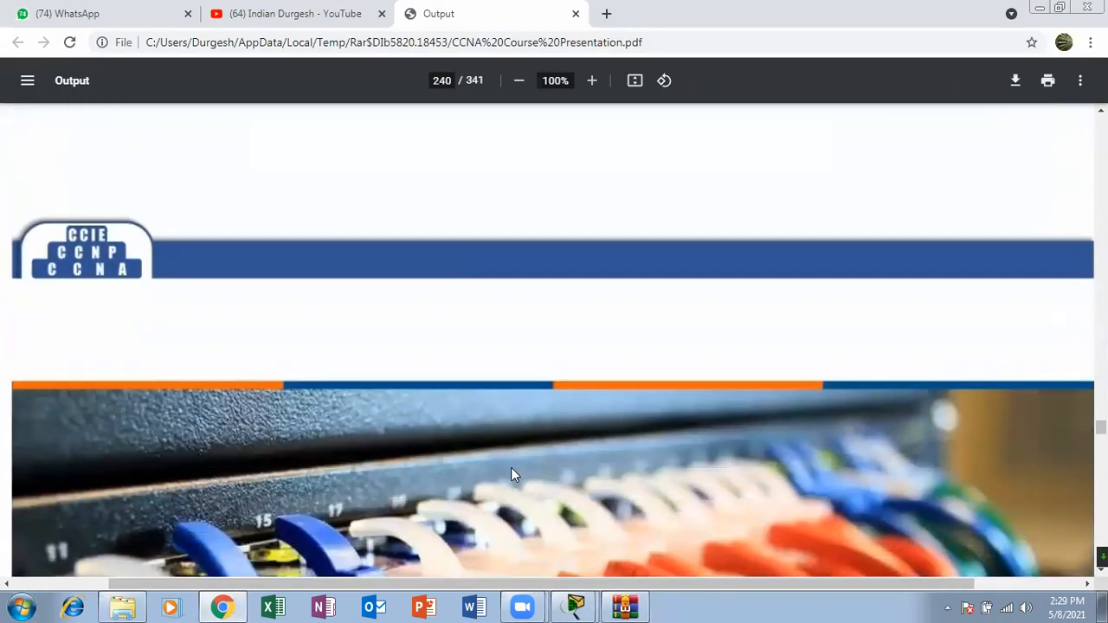
scroll(511, 470, down, 1)
scroll(511, 475, up, 5)
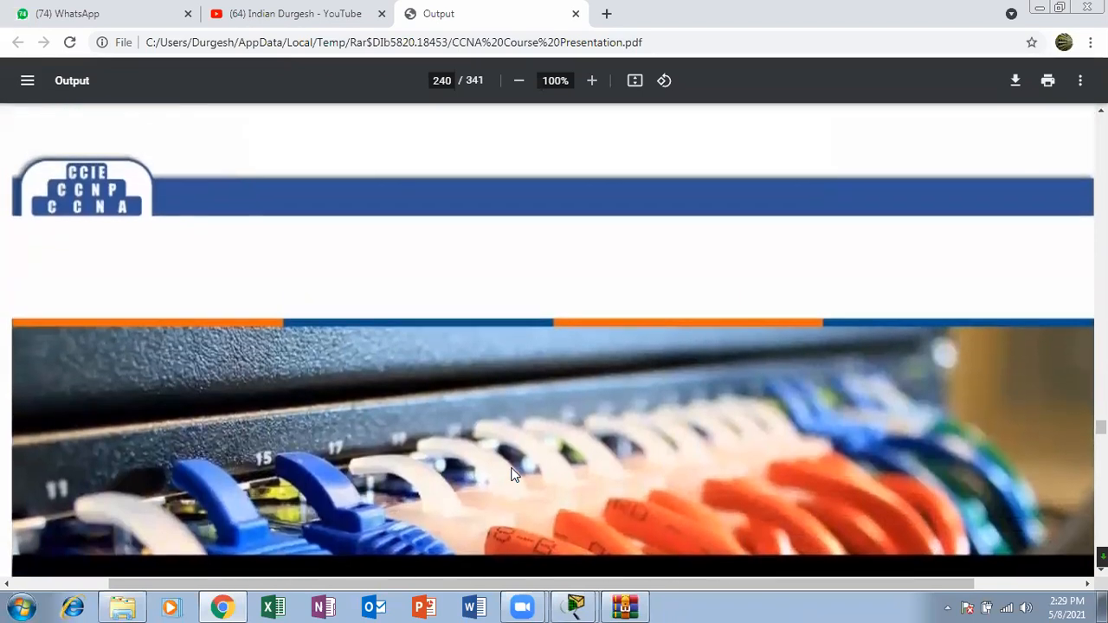